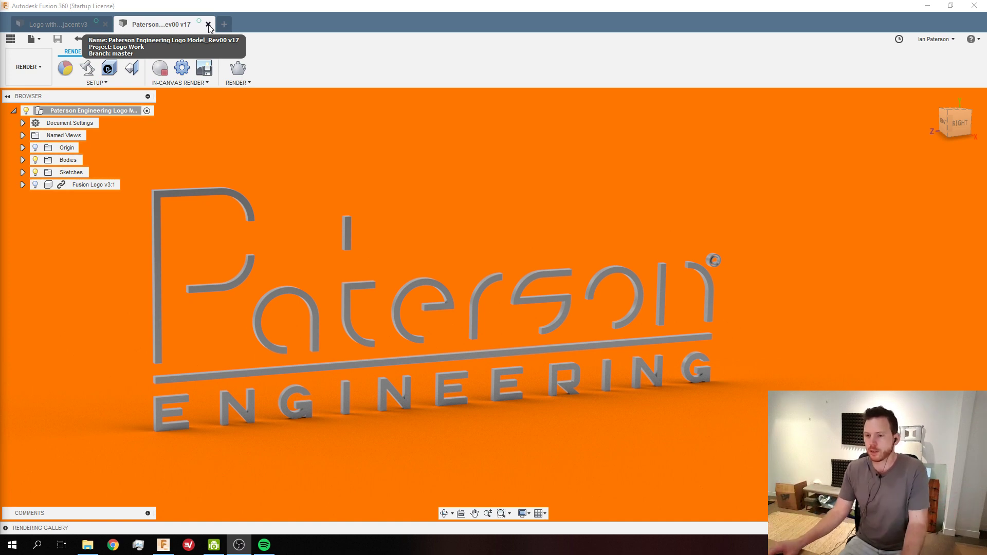
Close both open logo designs
left_click(208, 25)
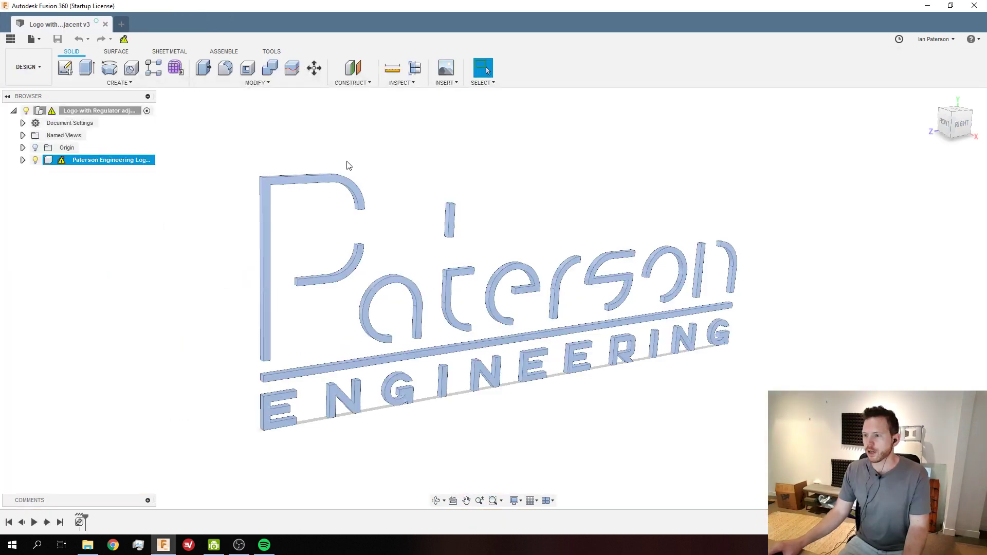
left_click(105, 24)
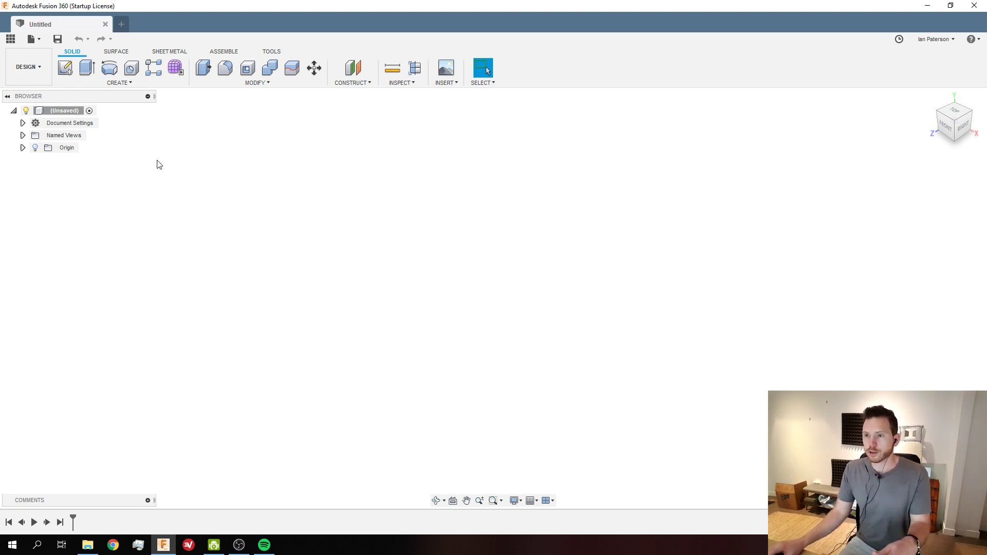
Start a sketch on the front plane and draw a vertical line about 80 mm long upward from the origin
left_click(945, 128)
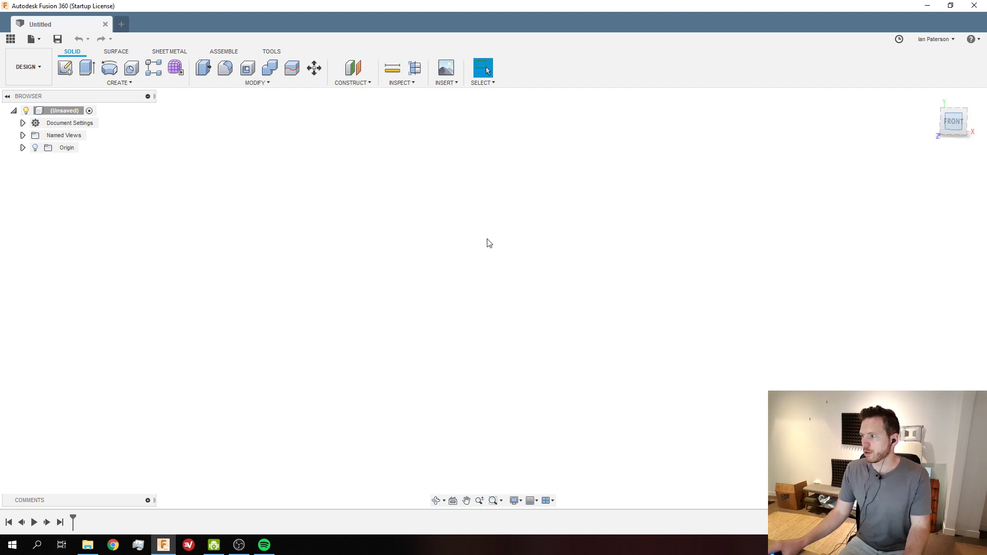
key("l")
left_click(501, 285)
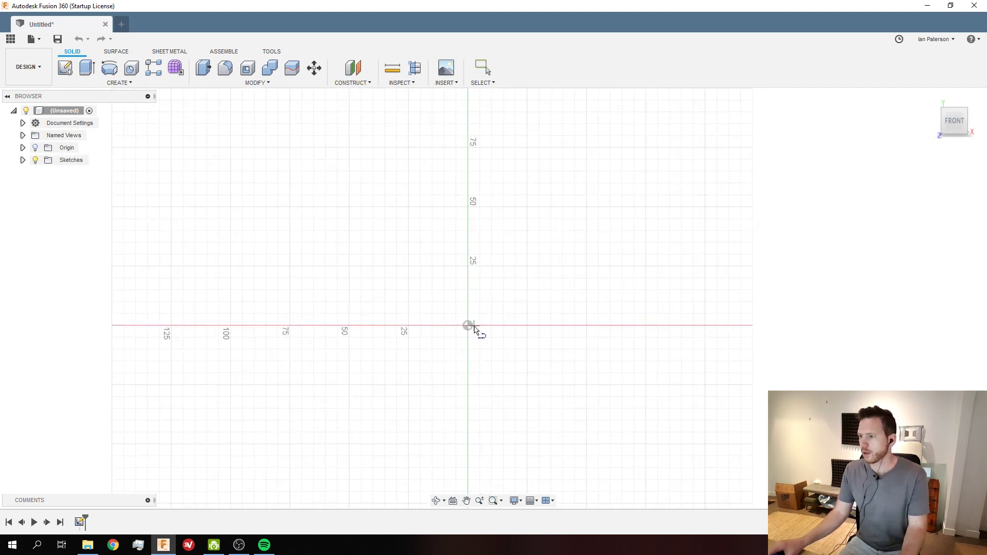
left_click(467, 325)
left_click(468, 136)
key("Escape")
Convert the vertical line above the origin to construction geometry
left_click(469, 169)
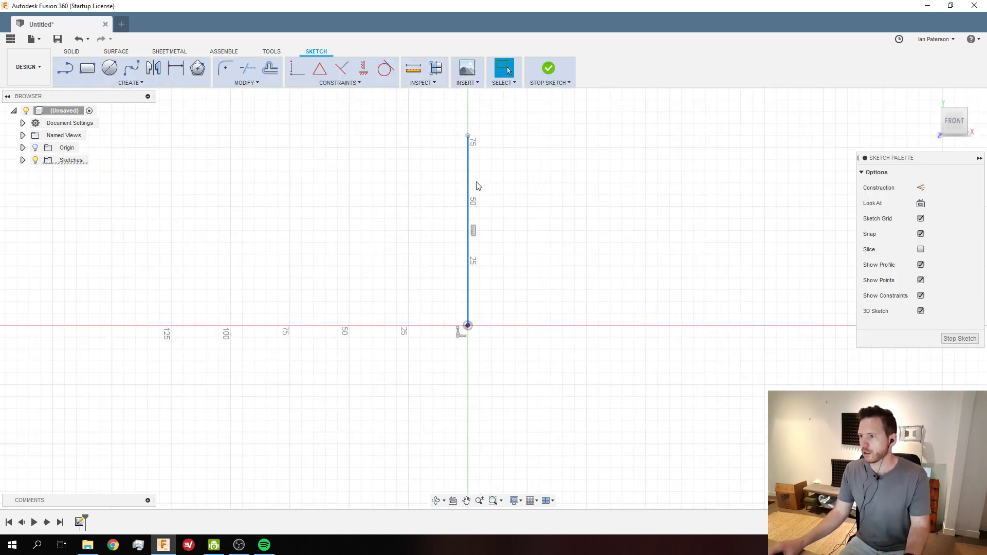
key("x")
left_click(544, 197)
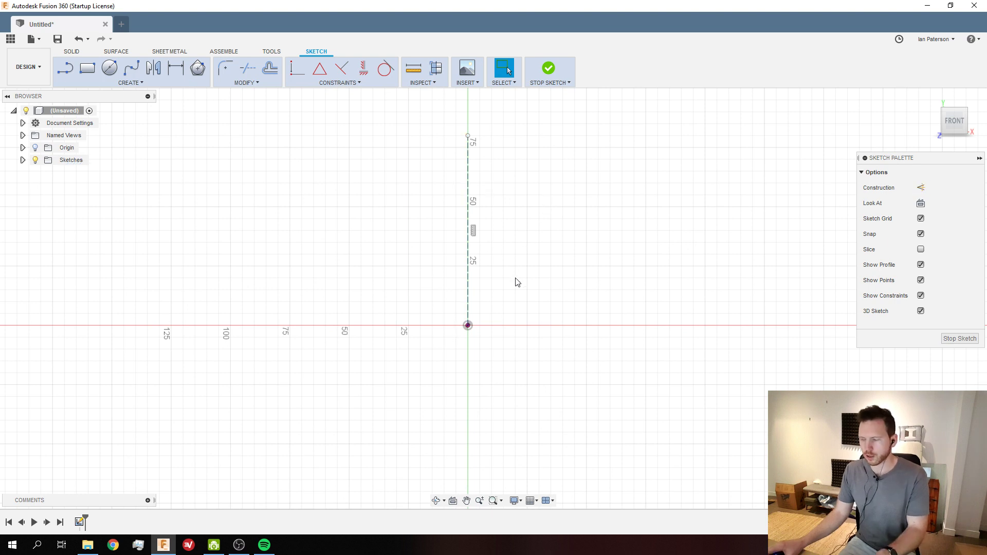
left_click(468, 225)
key("x")
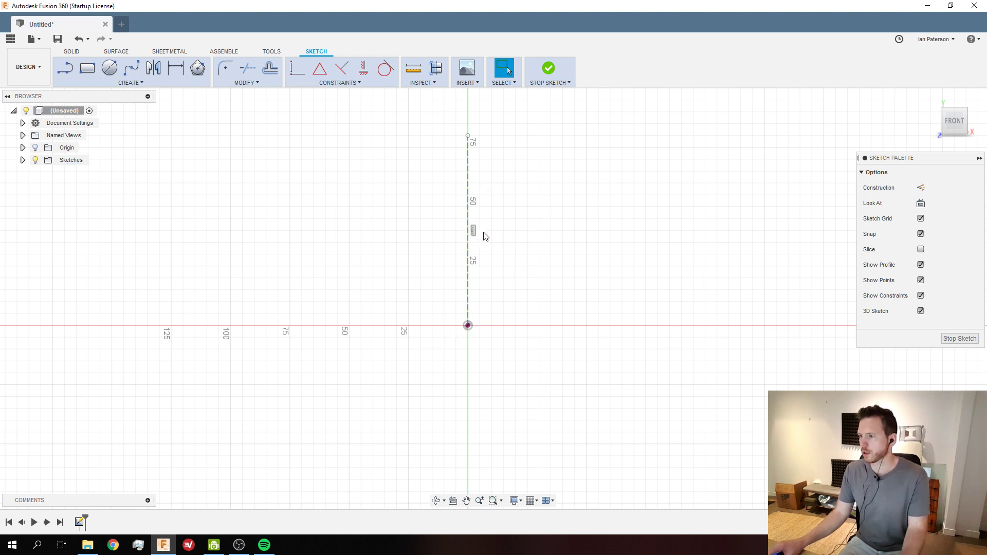
left_click(468, 229)
key("x")
scroll(524, 282, "down", 2)
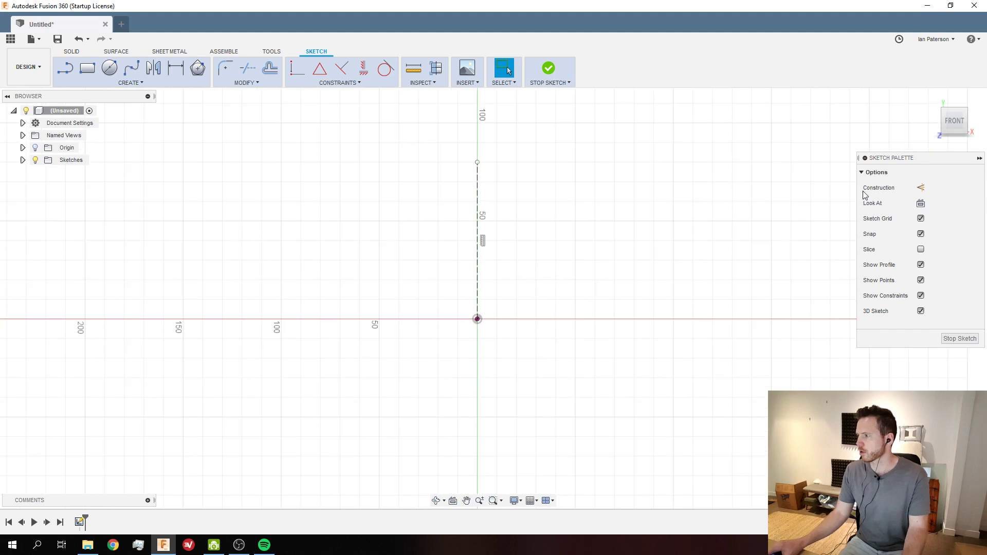
scroll(546, 273, "down", 3)
scroll(540, 241, "up", 6)
scroll(545, 293, "down", 2)
scroll(552, 307, "up", 2)
scroll(345, 149, "down", 2)
scroll(340, 145, "up", 2)
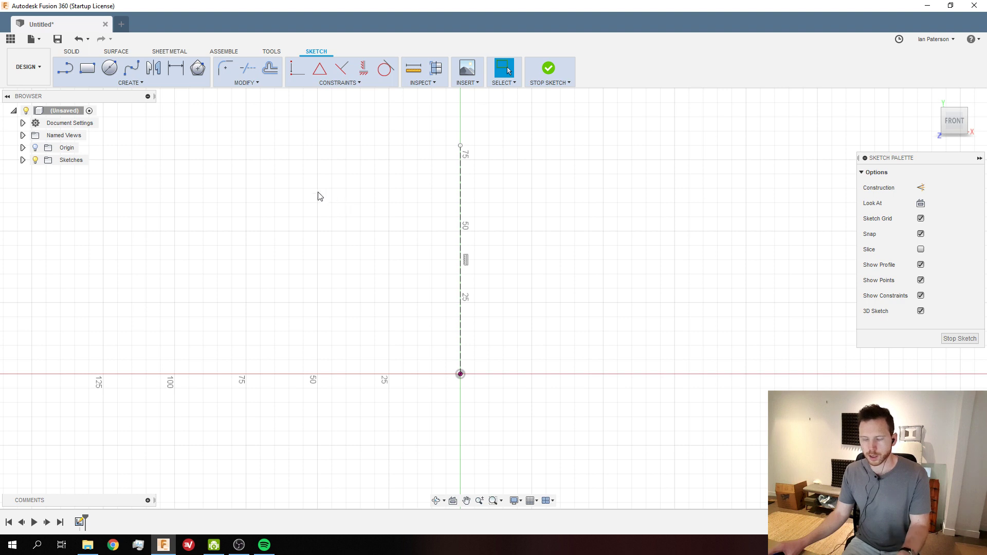
Draw a shallow three-point arc from the origin to a point about 100 mm across and 15 mm up
left_click(136, 83)
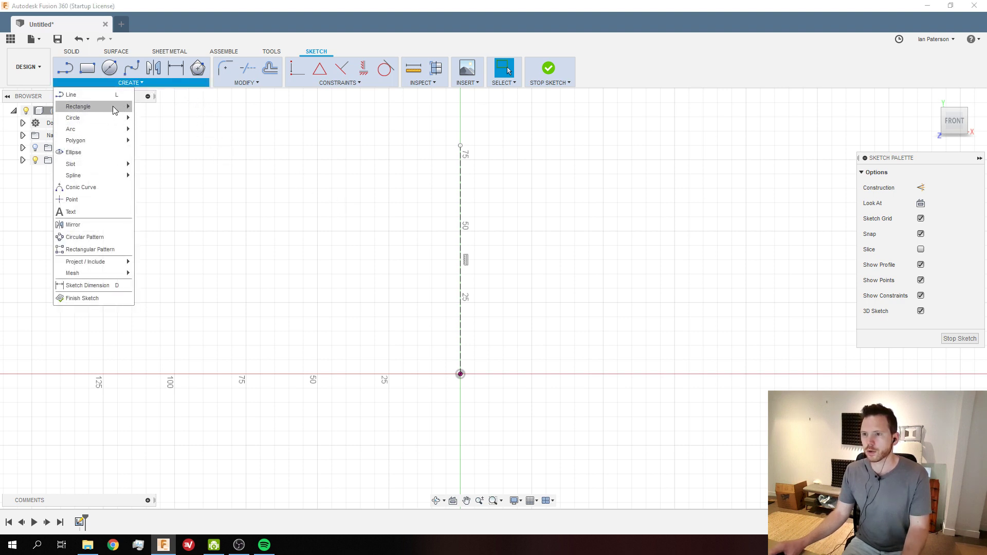
mouse_move(118, 129)
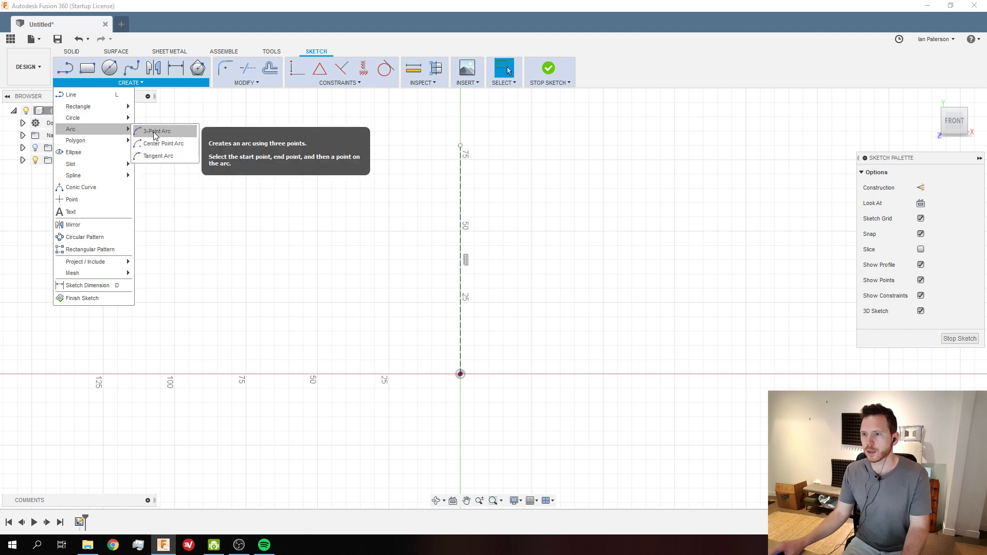
left_click(154, 134)
left_click(460, 373)
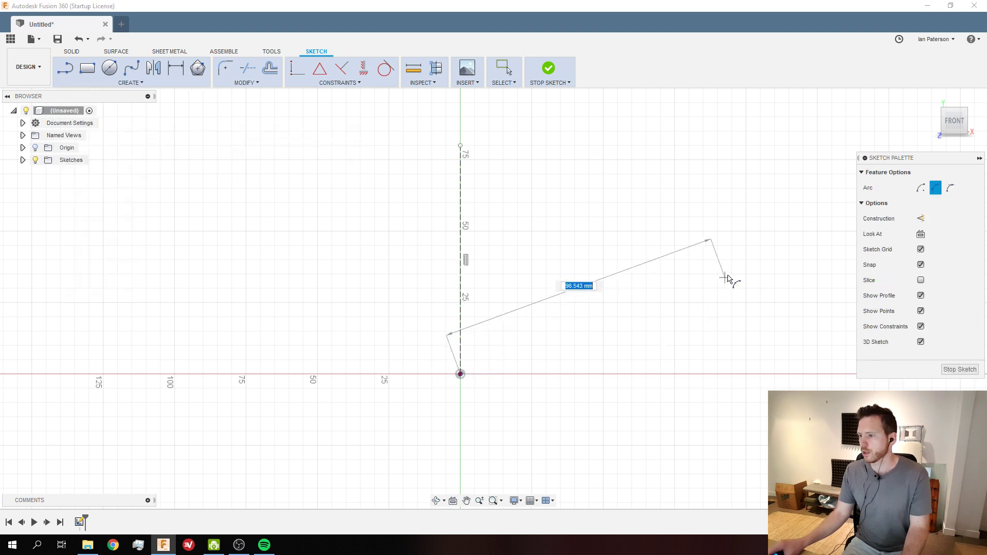
left_click(746, 331)
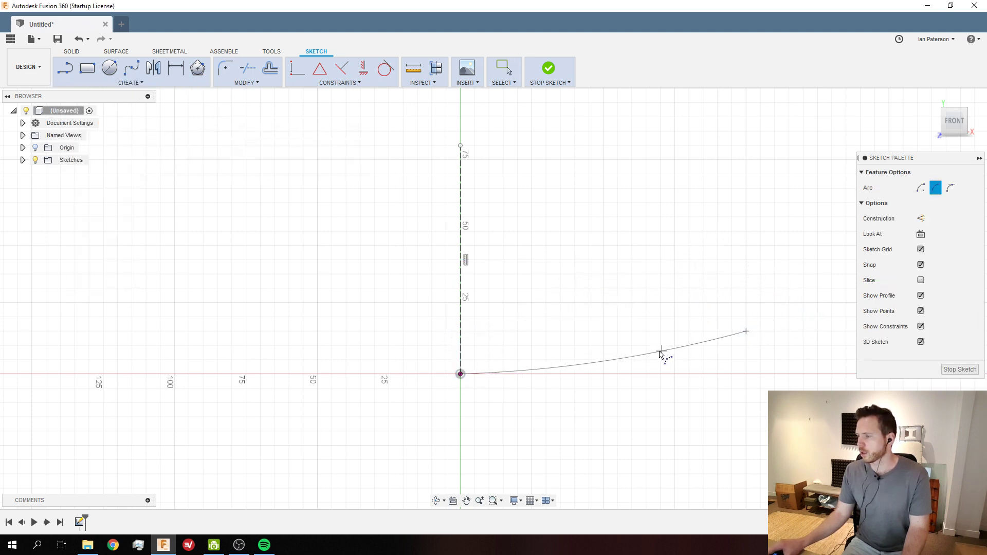
left_click(656, 355)
Continue the curve with two connected three-point arcs, steepening upward to an end about 137 mm across and 47 mm above the origin
scroll(442, 334, "down", 3)
scroll(610, 348, "up", 3)
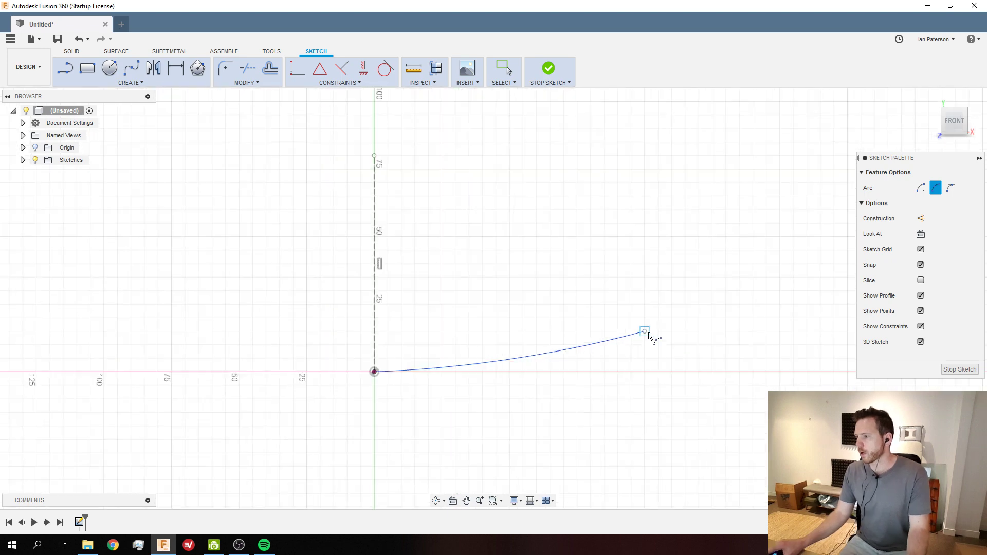
left_click(645, 331)
left_click(703, 301)
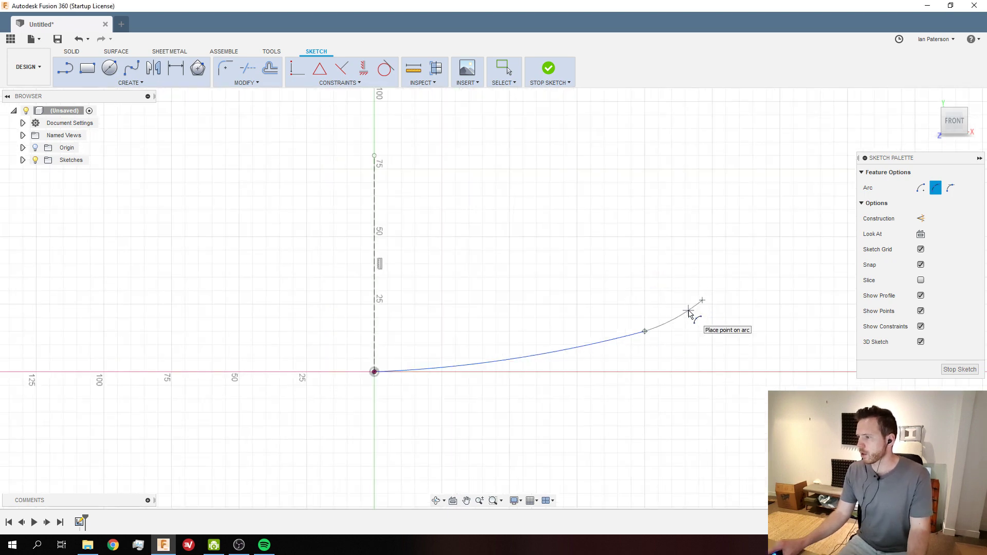
left_click(689, 311)
left_click(702, 300)
left_click(746, 243)
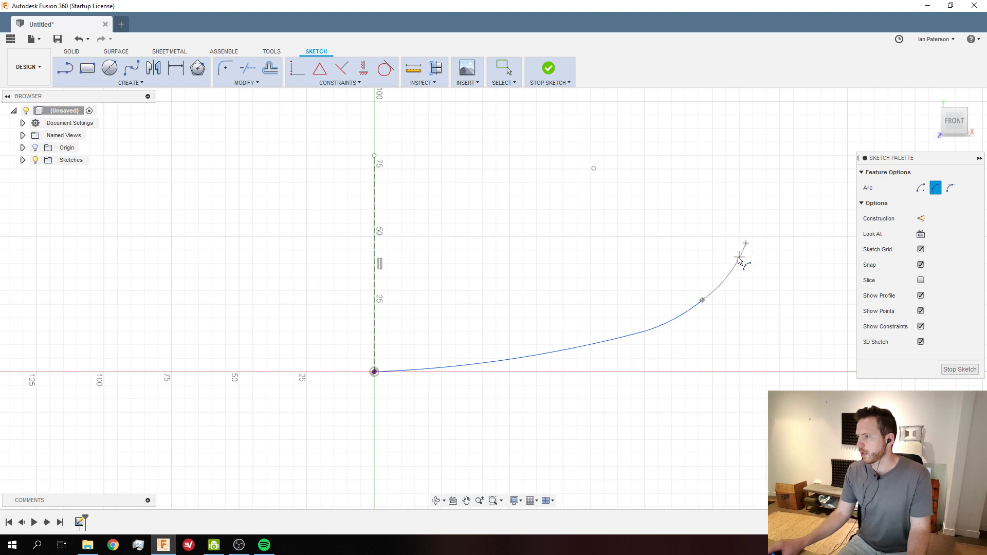
left_click(738, 264)
key("Escape")
left_click(660, 328)
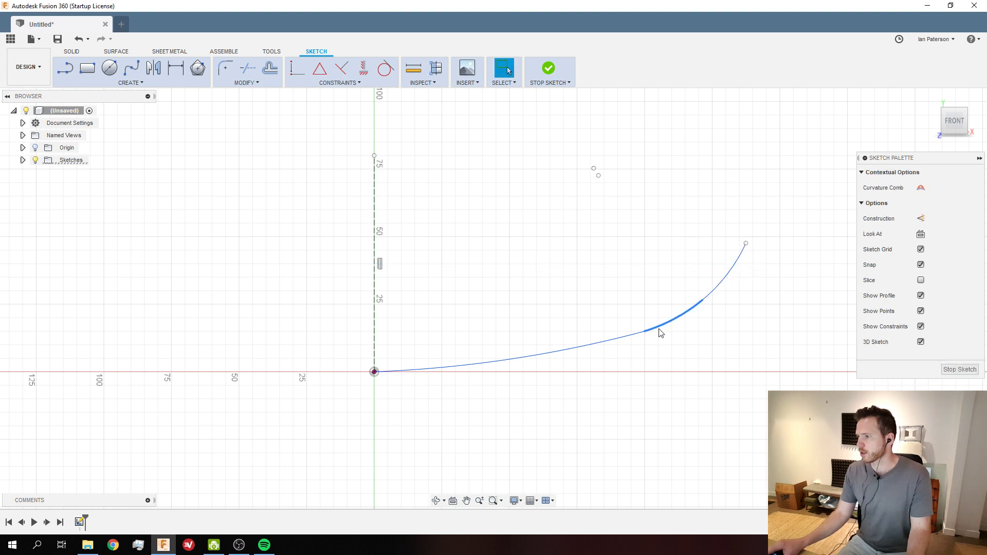
left_click(618, 342)
left_click(662, 329)
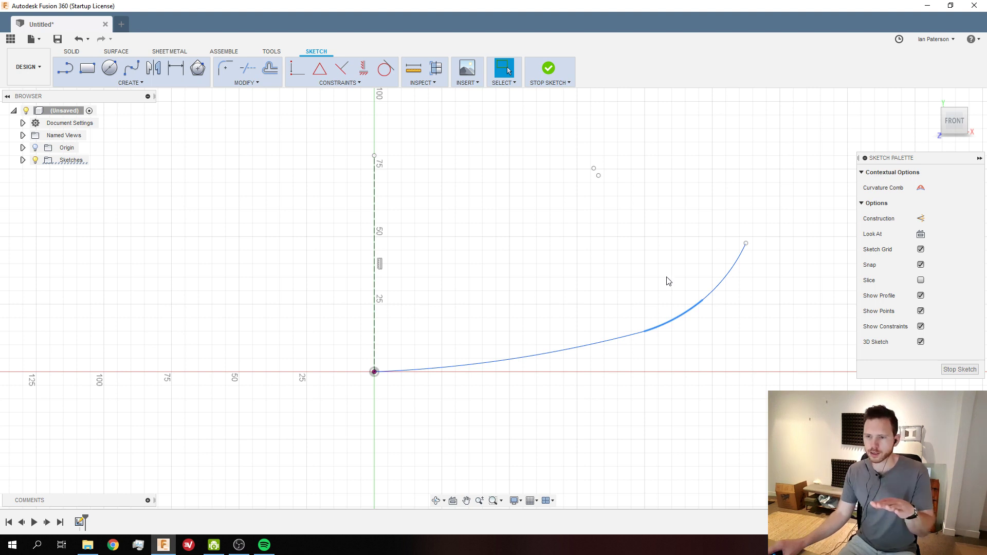
left_click(736, 267)
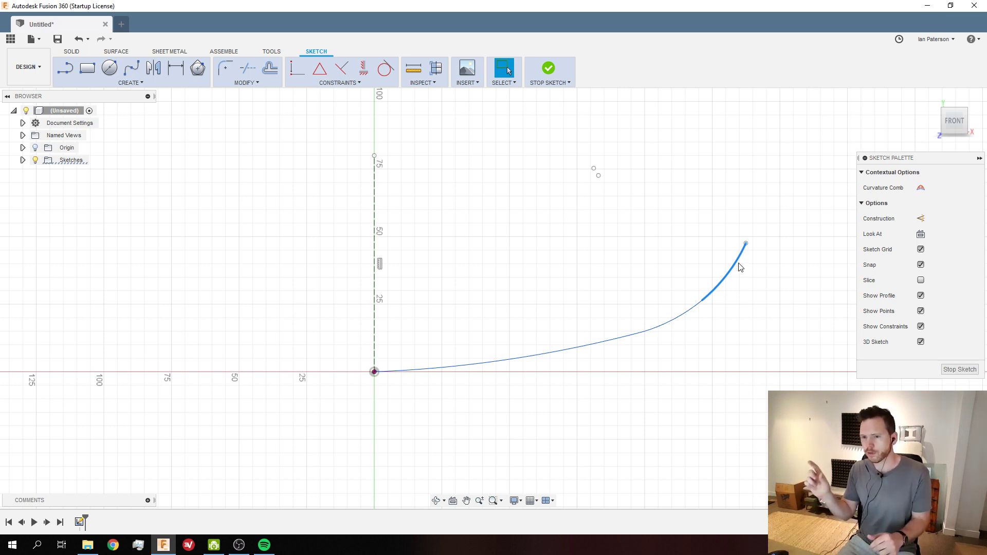
left_click(696, 270)
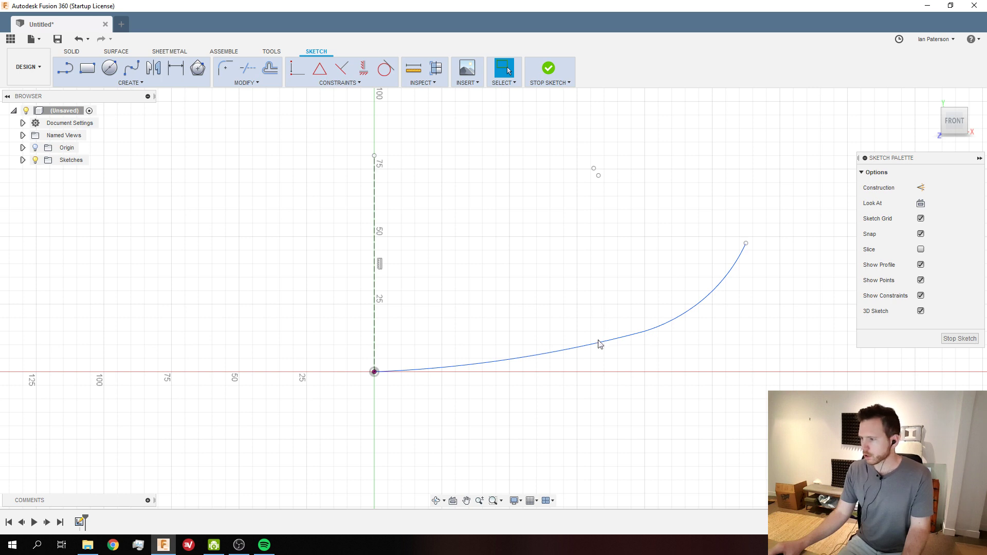
left_click(704, 302)
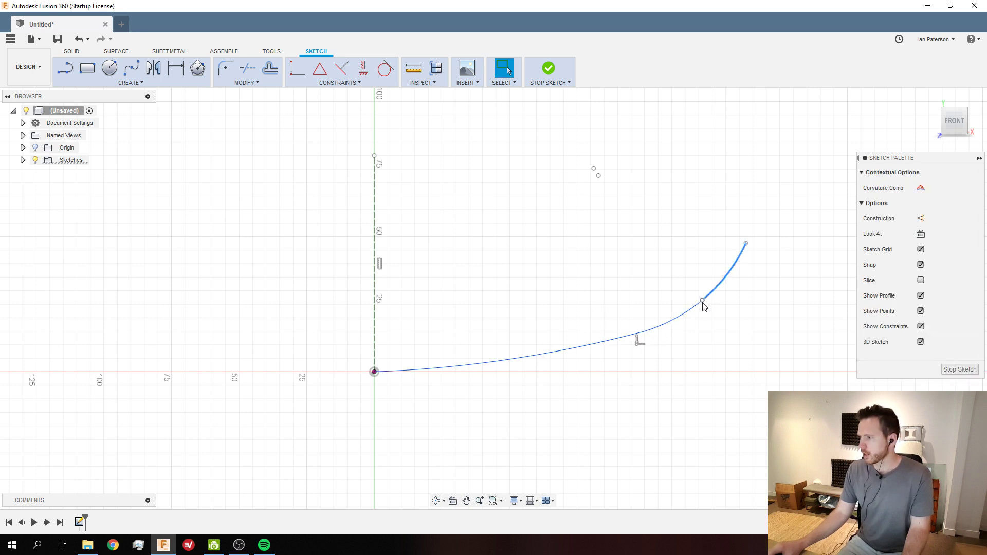
left_click(702, 302)
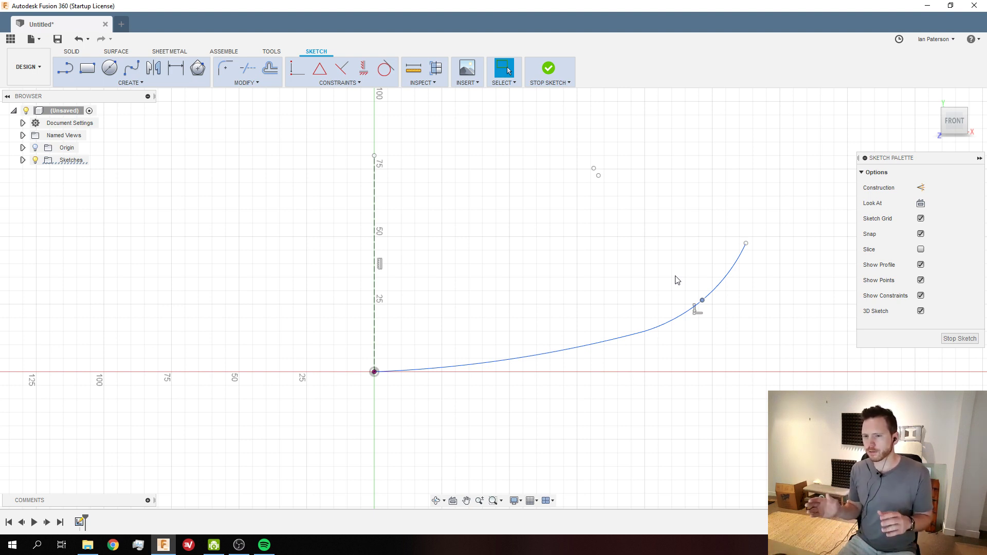
Draw a line from the vertical centerline across to the last arc, and another from that intersection down to the horizontal axis
key("l")
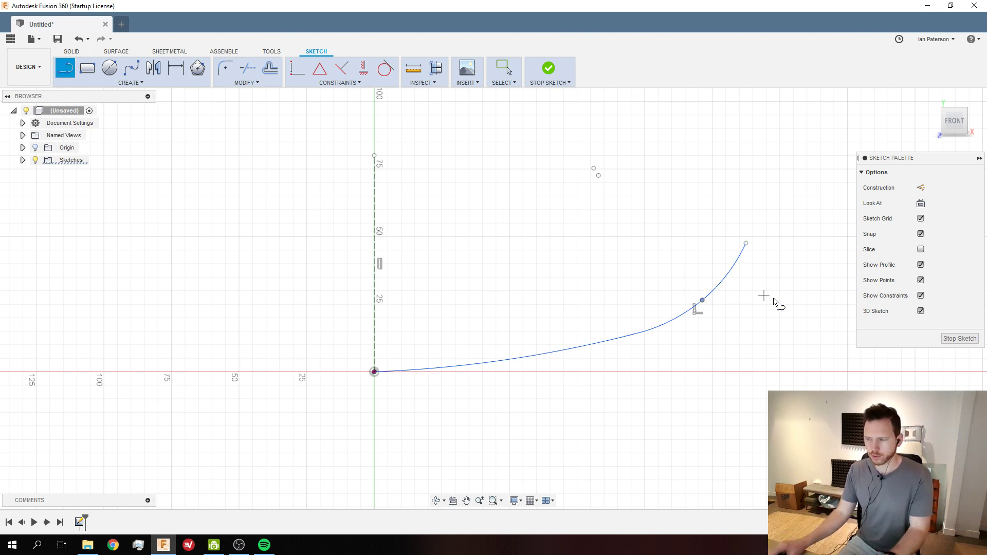
left_click(379, 263)
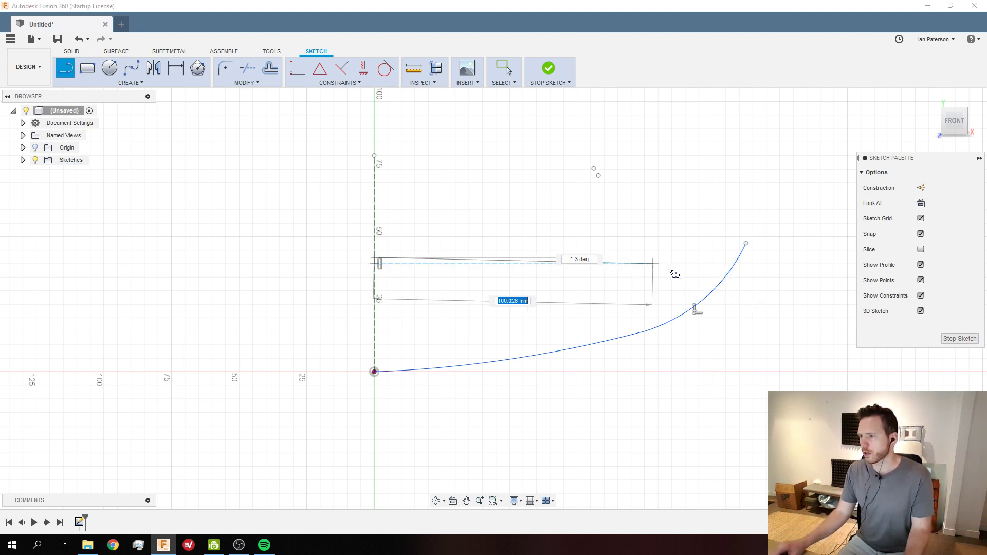
double_click(734, 264)
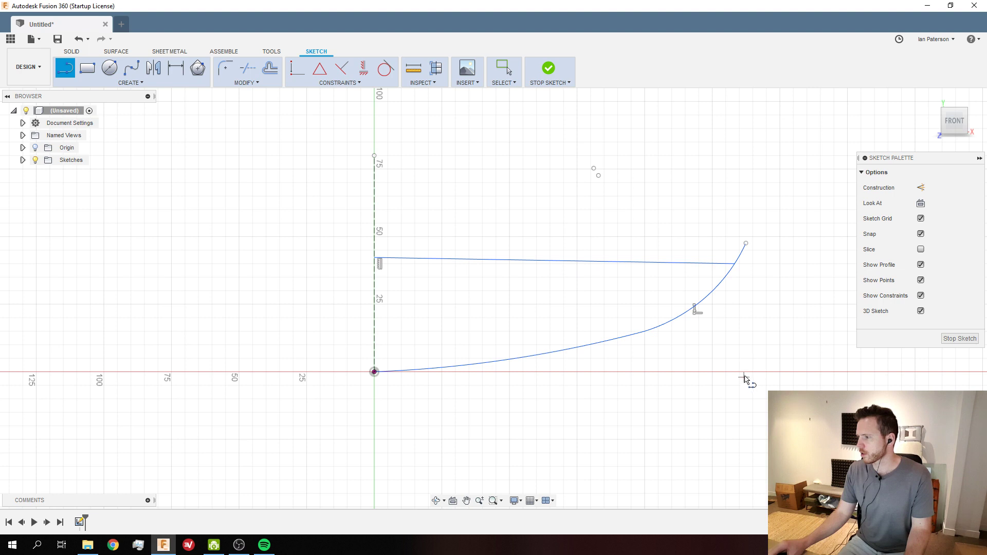
left_click(745, 371)
double_click(734, 263)
key("Escape")
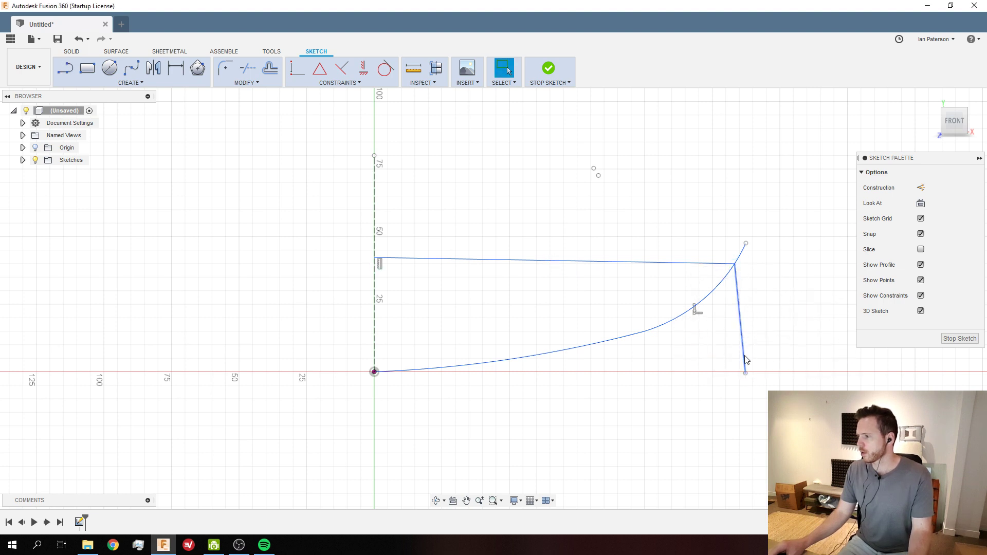
Apply horizontal/vertical constraints to make the downward line vertical and the line across to the arc horizontal
left_click(369, 73)
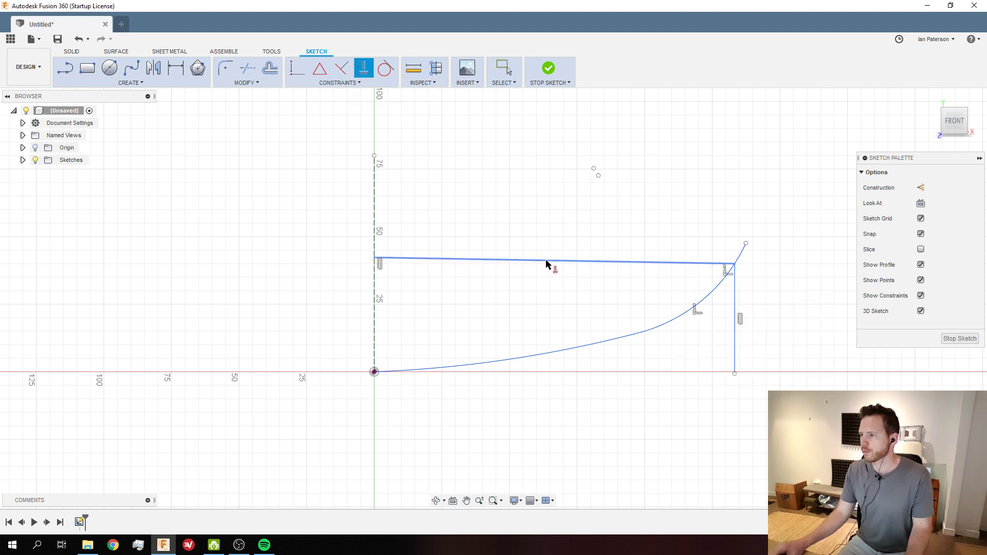
left_click(549, 262)
key("Escape")
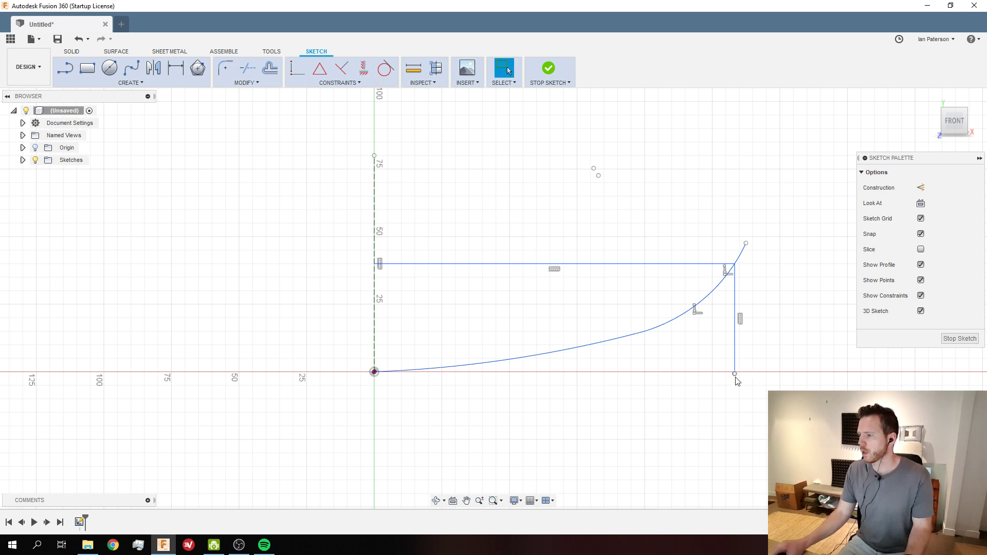
Draw a horizontal baseline about 162 mm long from the origin and attach the vertical line's lower end to it
left_click_drag(735, 373, 734, 358)
key("l")
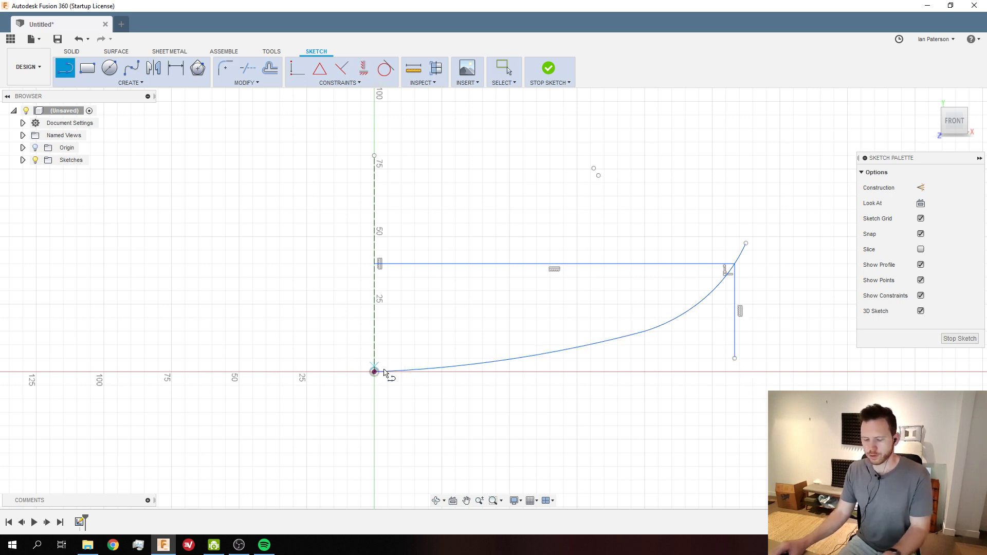
left_click(375, 372)
left_click(813, 371)
key("Escape")
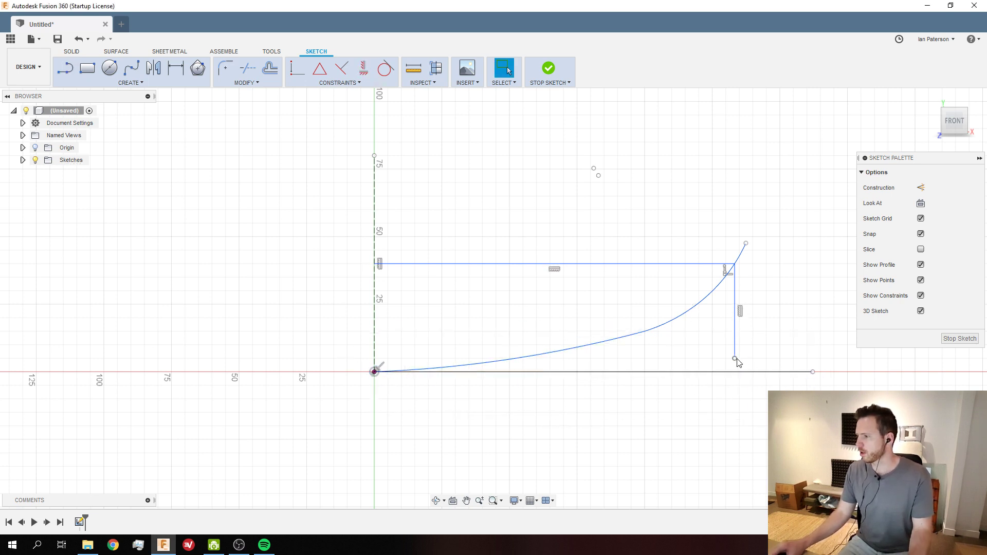
left_click_drag(735, 358, 735, 372)
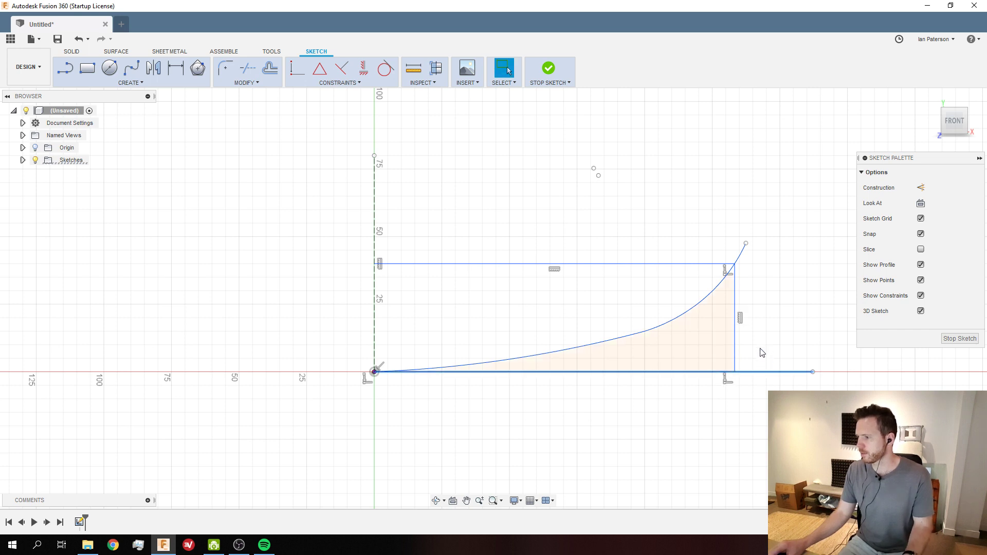
Stretch the baseline to about 183 mm and convert it, the vertical drop line and the upper horizontal line to construction geometry
key("x")
left_click_drag(813, 372, 869, 372)
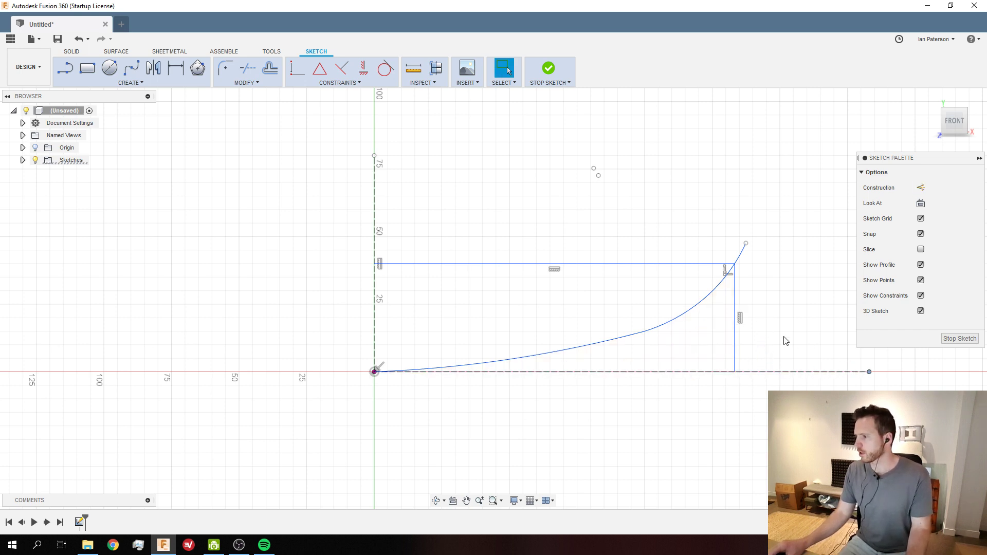
left_click(735, 341)
key("x")
left_click(656, 265)
key("x")
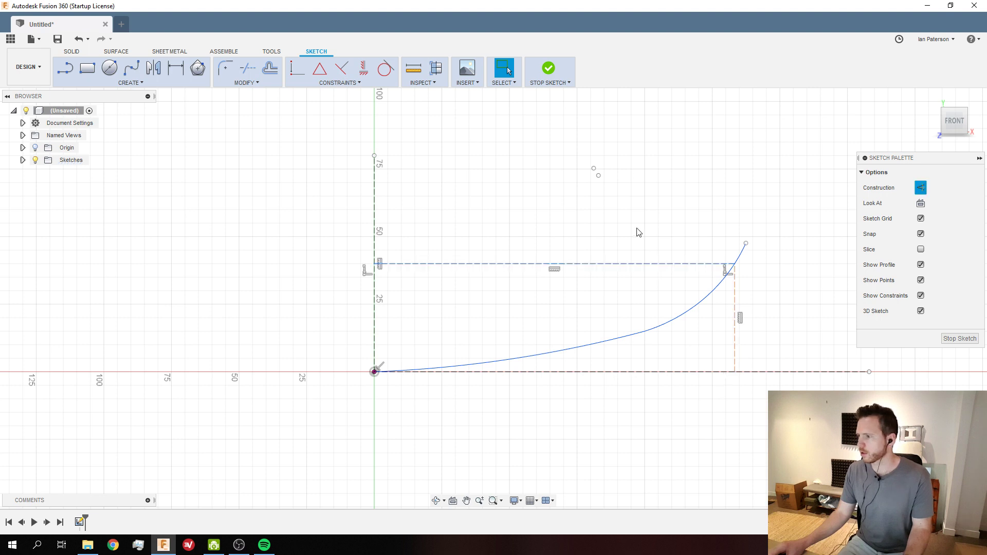
Dimension the vertical construction line between the baseline and the curve at 19 mm
key("d")
left_click(736, 340)
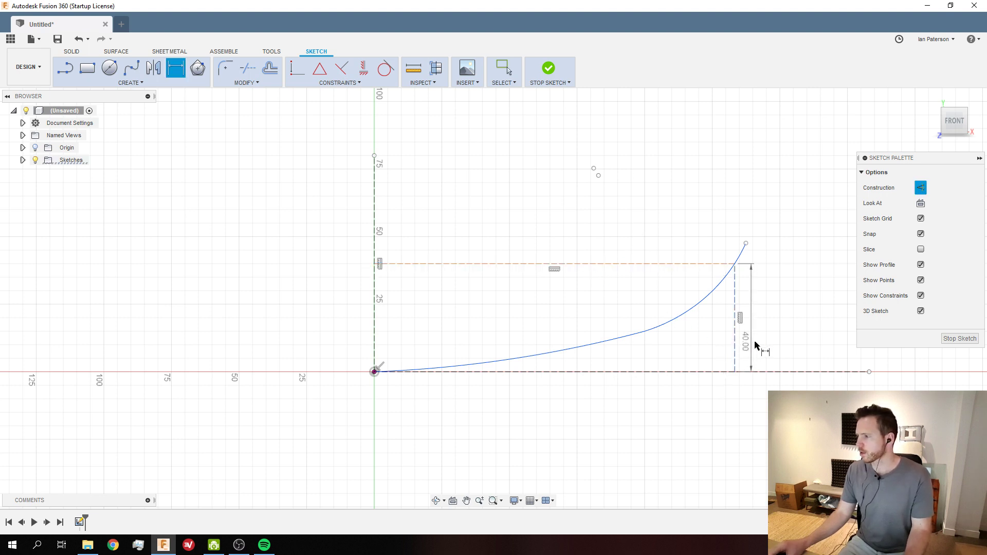
left_click(803, 339)
type("19")
key("Return")
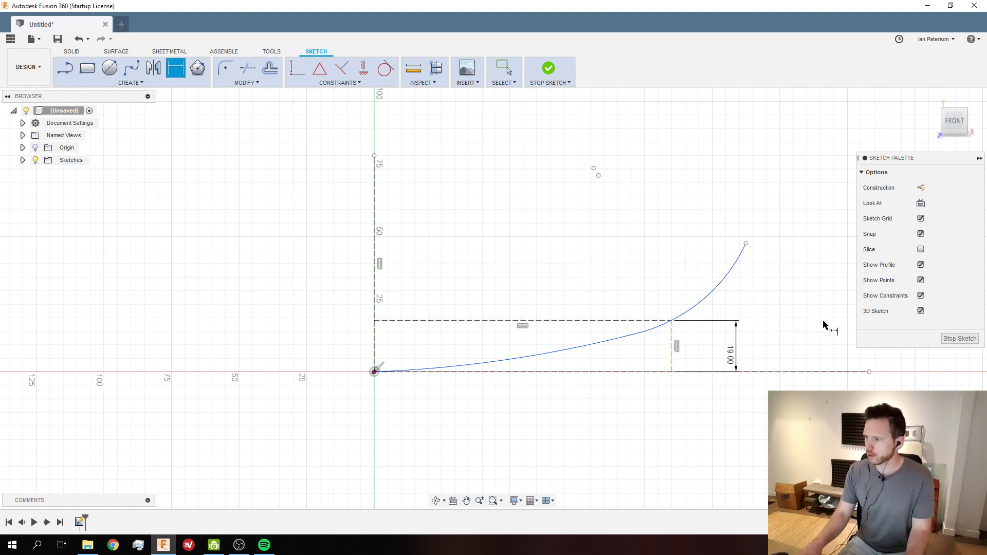
left_click(614, 321)
left_click(627, 257)
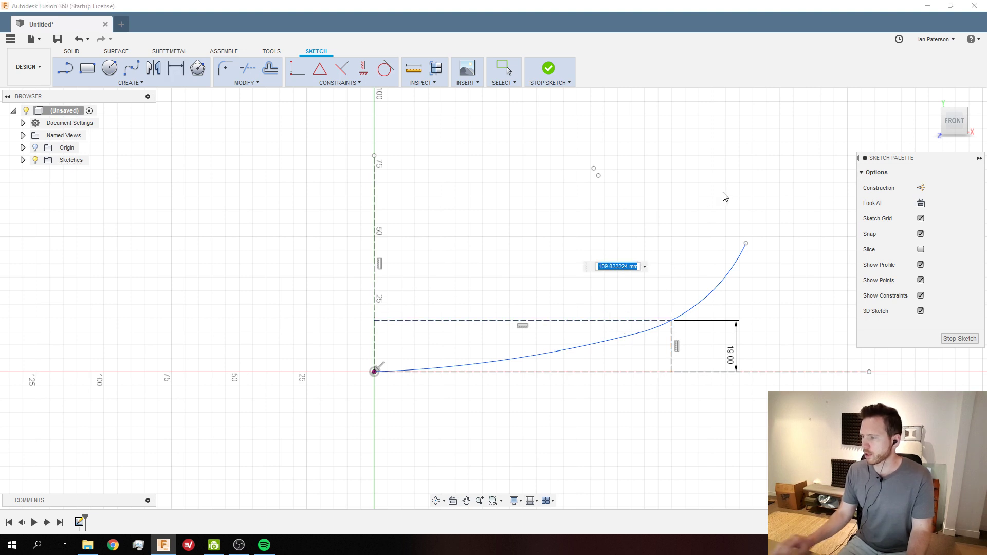
key("Return")
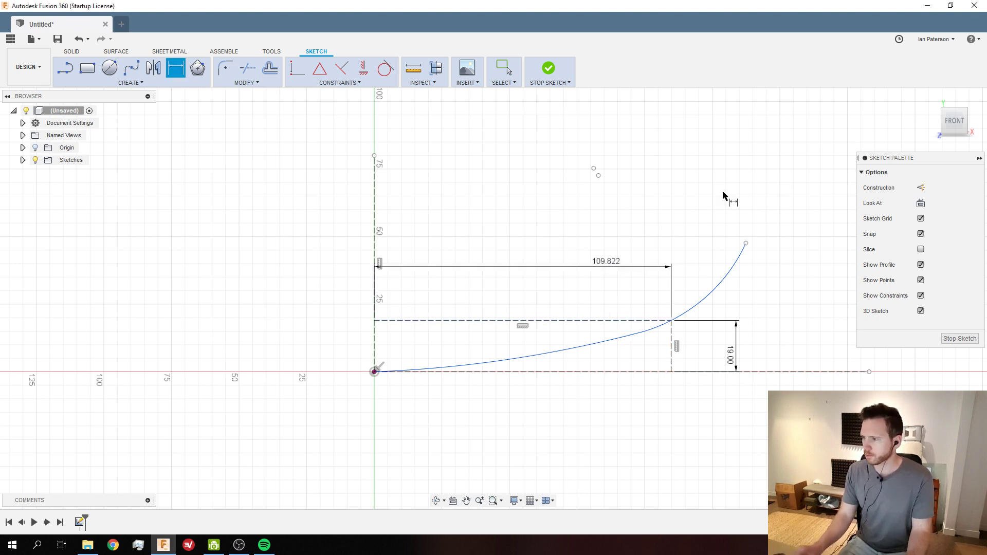
left_click(608, 262)
key("Delete")
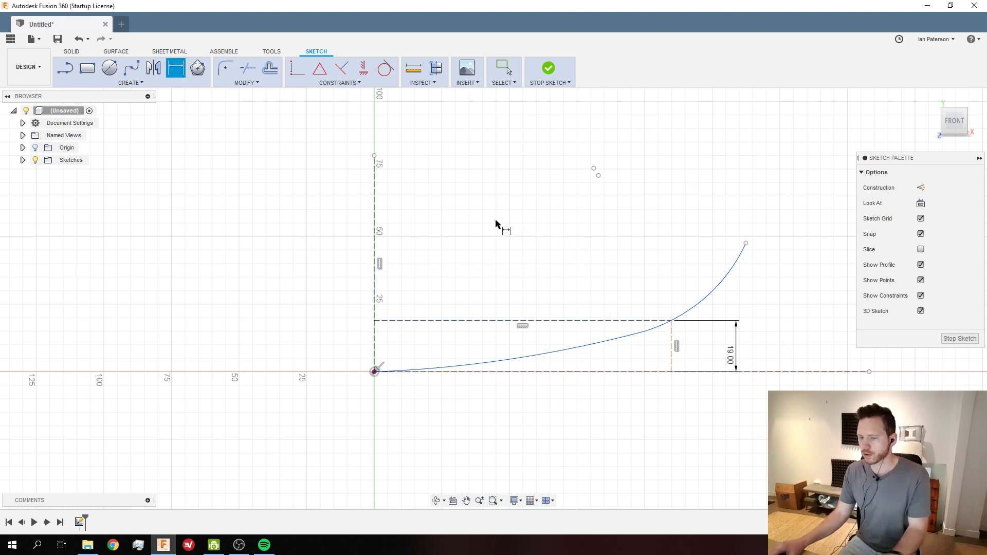
Try a 247.65 mm diameter dimension between the vertical axis line at the origin and the short vertical construction line
left_click(375, 249)
left_click(672, 341)
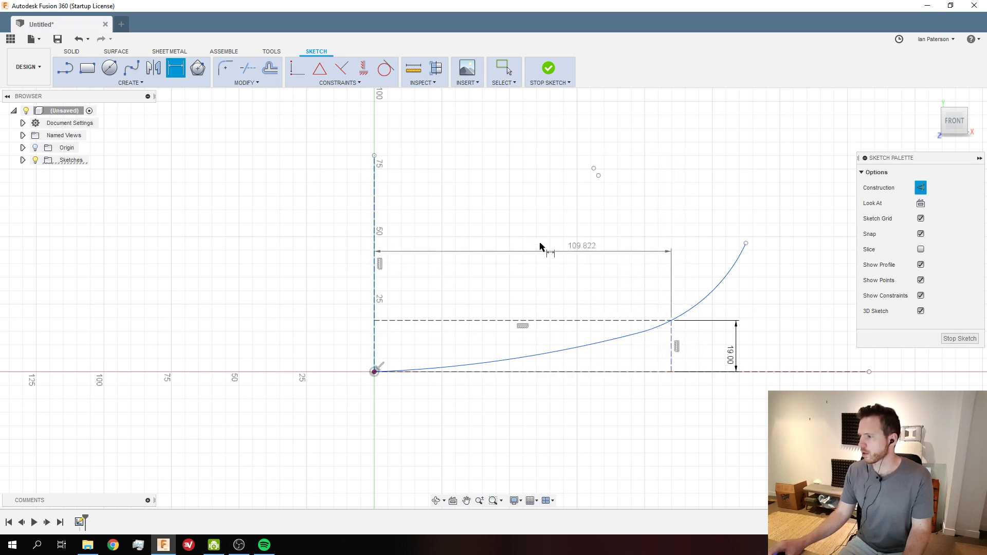
right_click(535, 256)
left_click(534, 300)
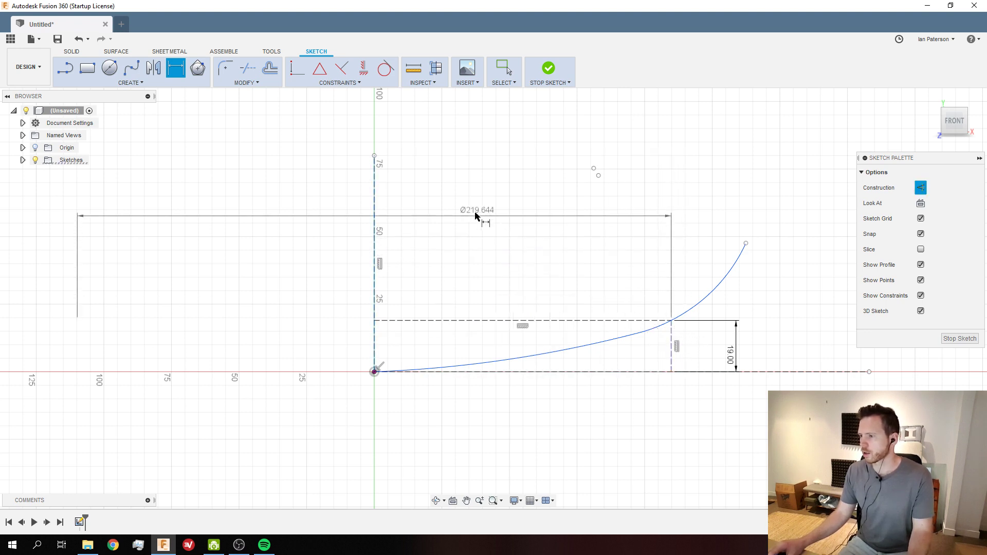
left_click(480, 214)
type("9")
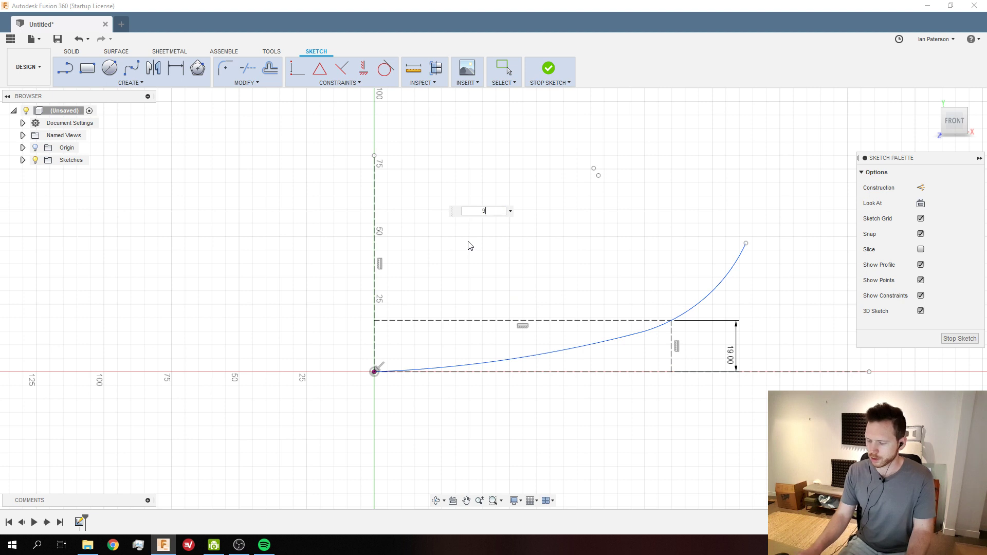
type(".75")
key("Escape")
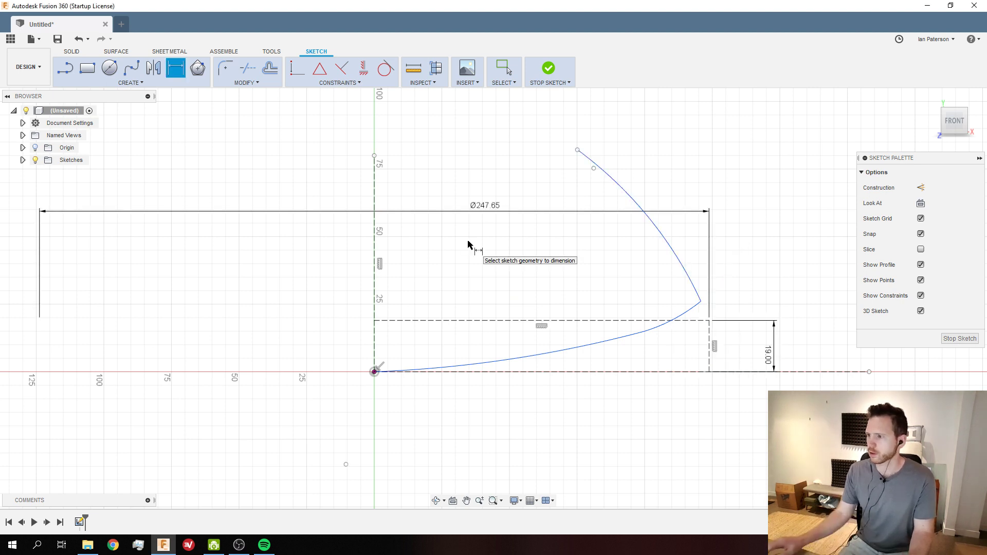
key("Escape")
key("ctrl+z")
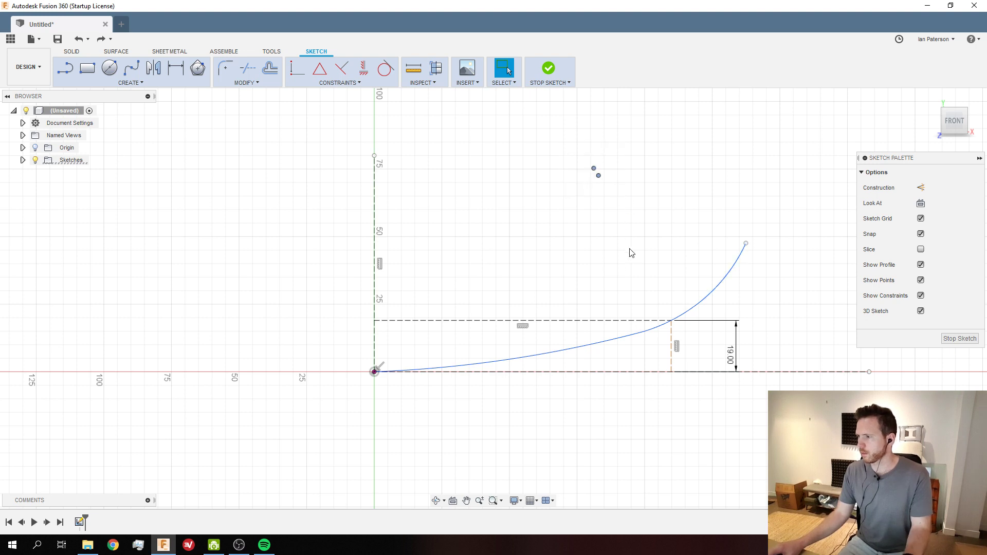
key("d")
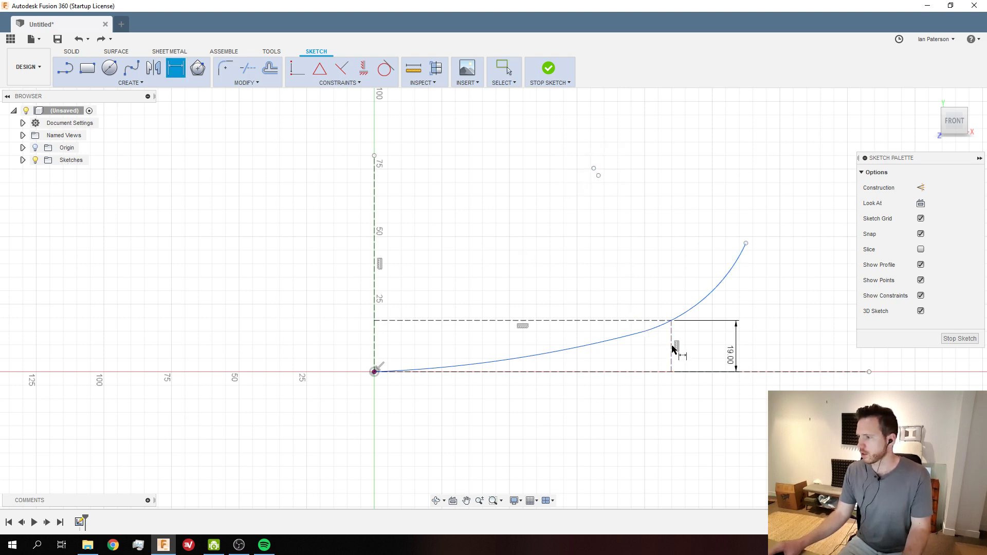
left_click(374, 281)
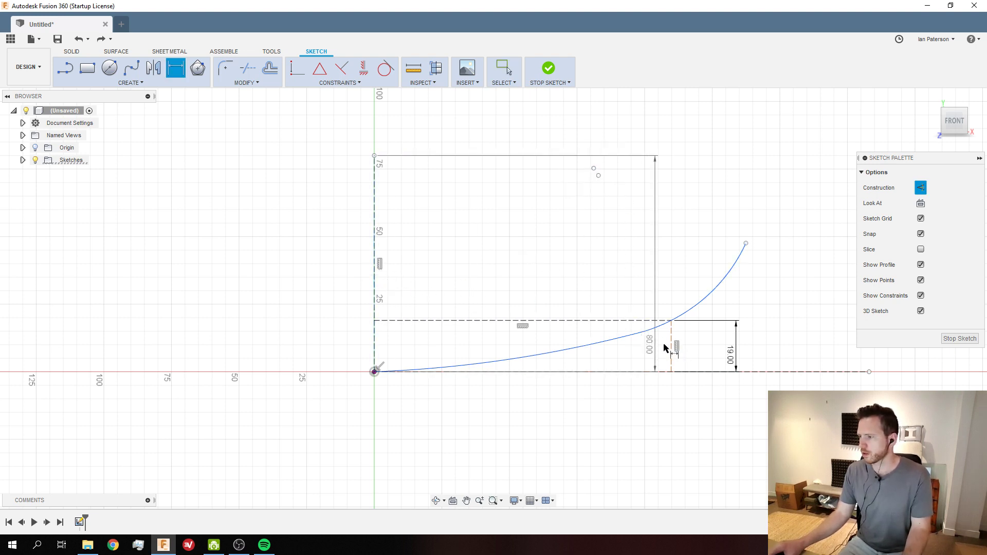
left_click(671, 346)
left_click(603, 274)
key("Return")
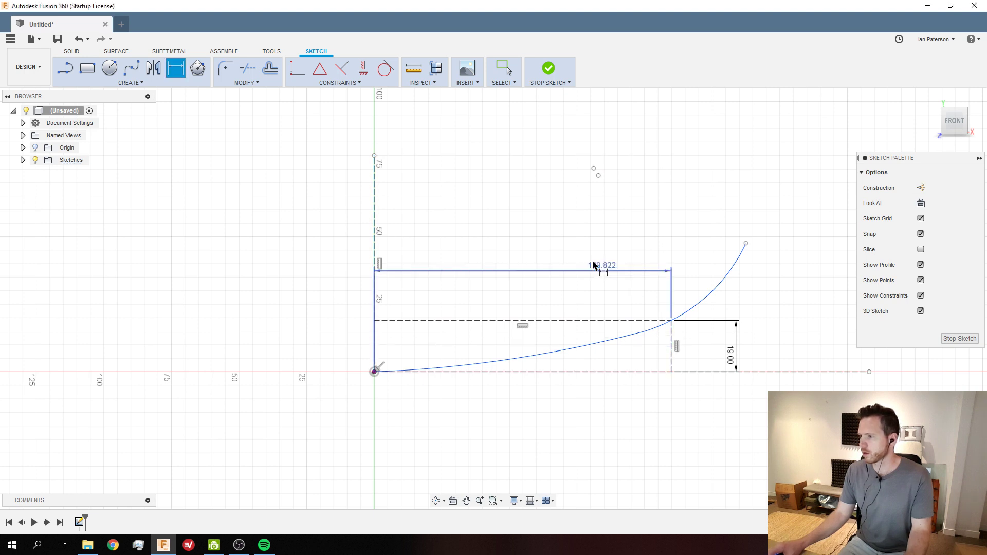
key("Escape")
key("ctrl+z")
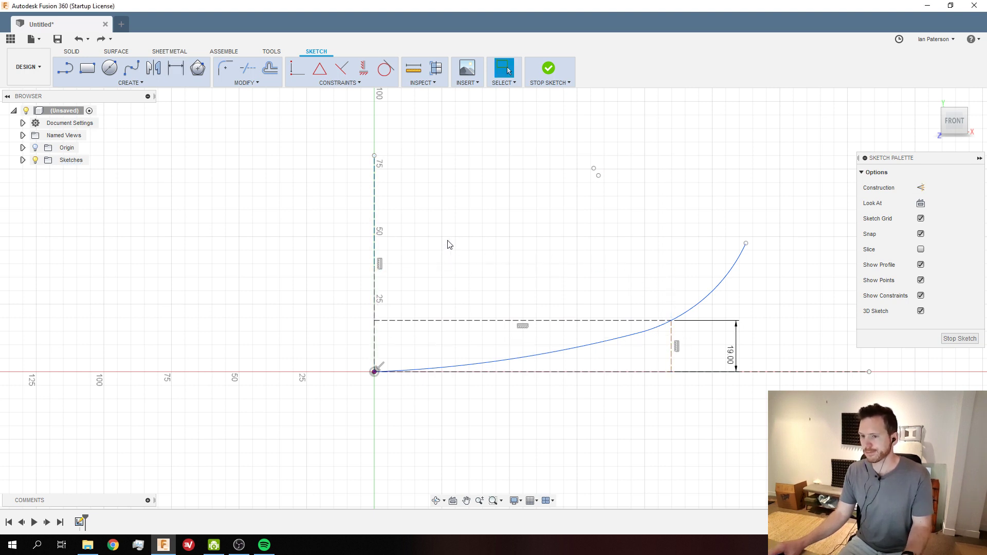
Add a diameter dimension of 247.65 mm (9.75 in) from the vertical axis line to the short vertical construction line
key("d")
left_click(374, 239)
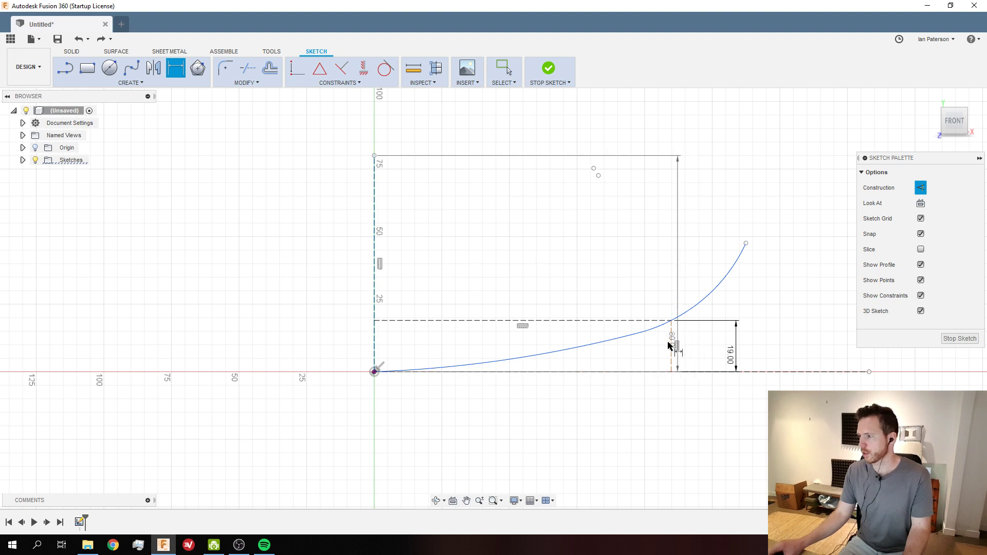
left_click(672, 341)
right_click(533, 271)
left_click(530, 311)
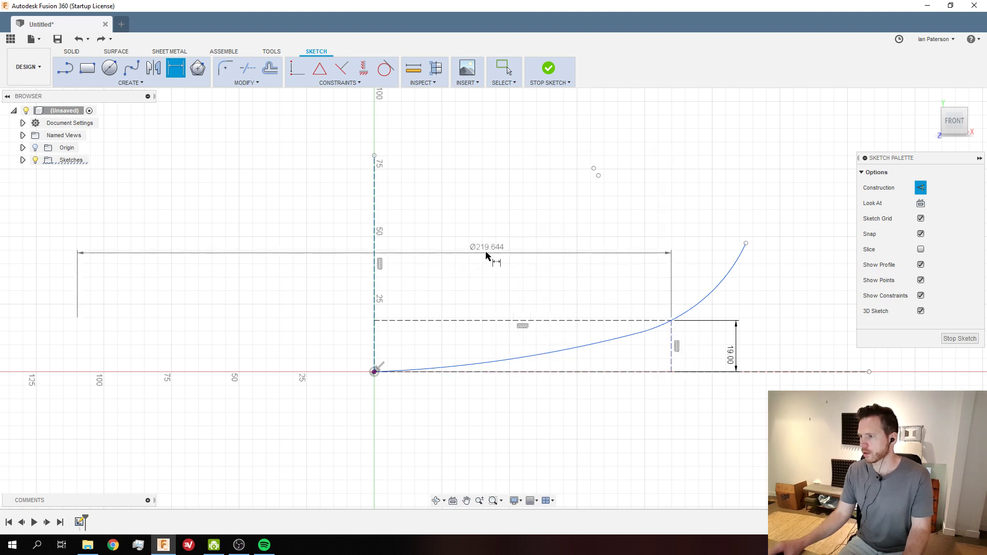
left_click(486, 253)
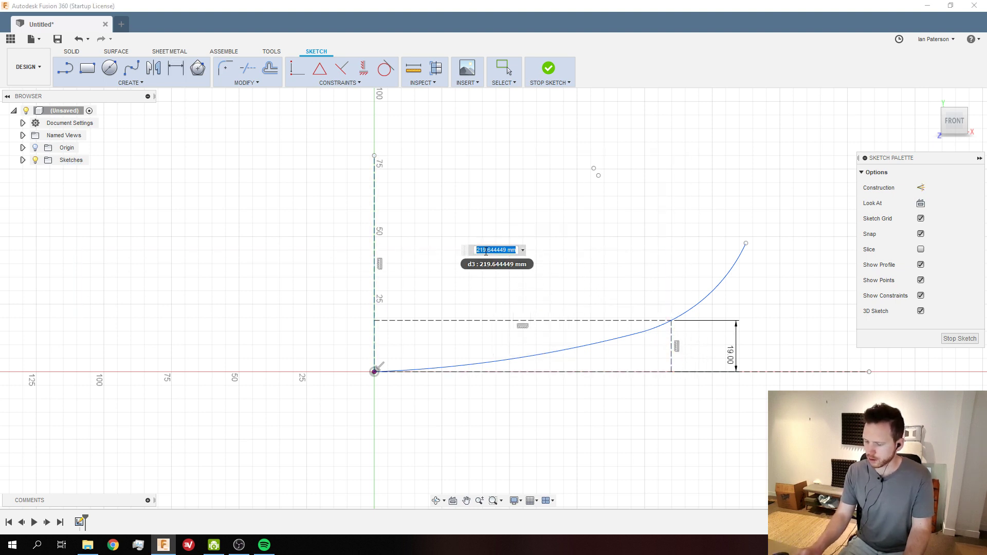
type("9.75")
key("Return")
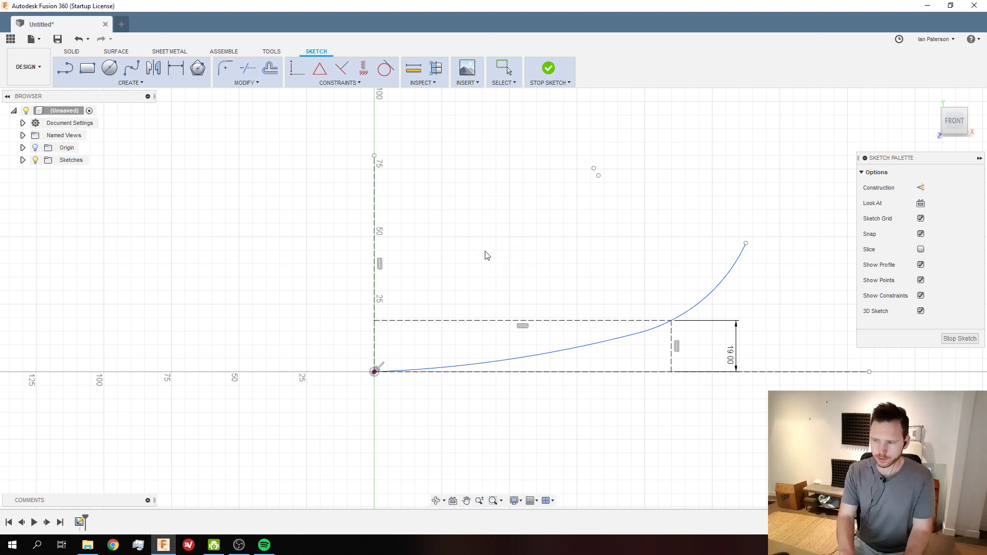
key("d")
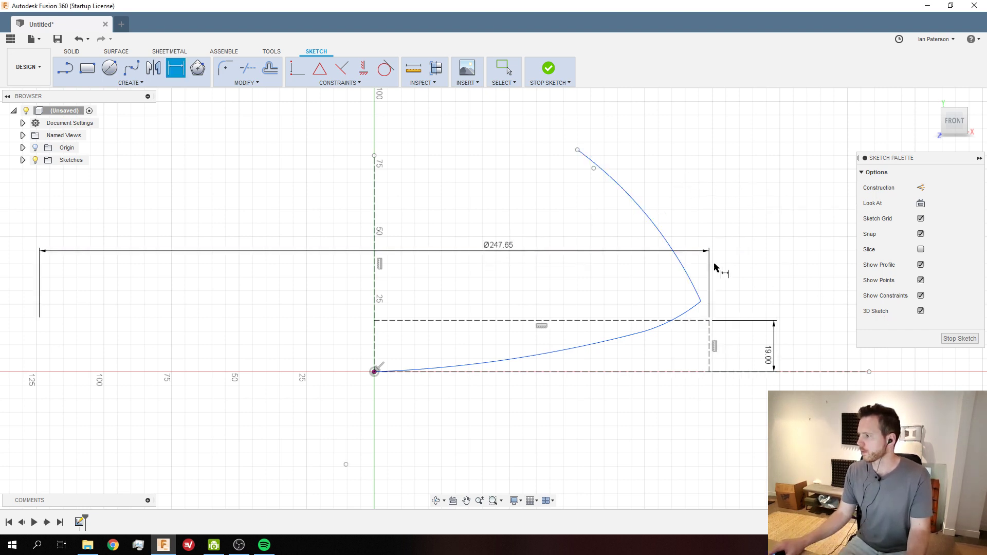
key("Escape")
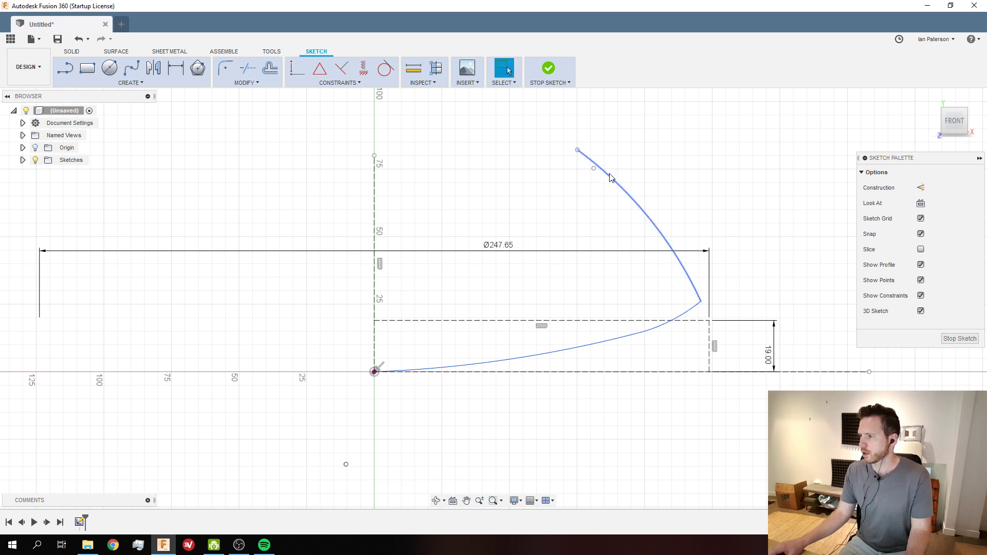
Reshape the curve by moving an arc centre point slightly and shifting the joint of the first two arcs toward the origin
left_click_drag(594, 168, 617, 183)
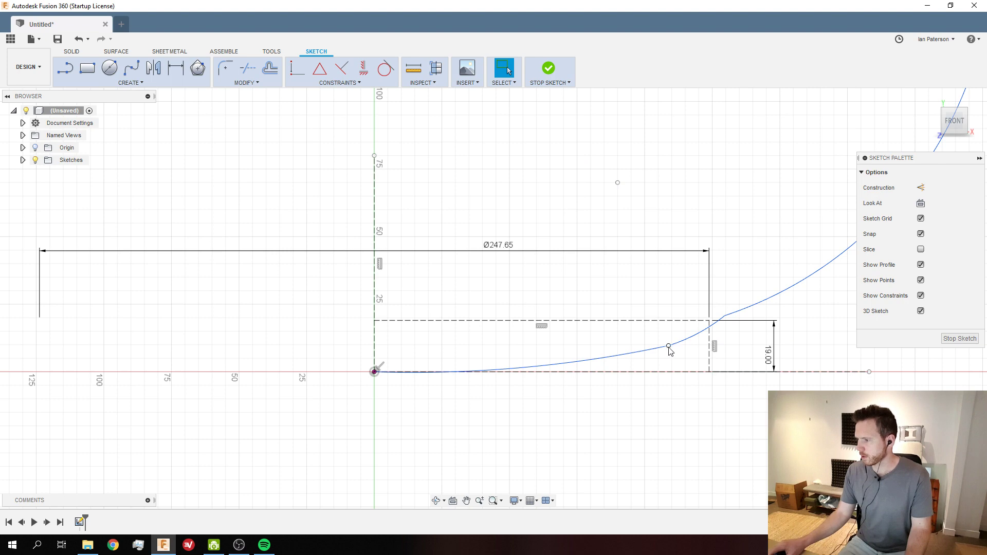
left_click_drag(668, 346, 617, 358)
Make the first arc tangent to the horizontal construction baseline at the origin
scroll(389, 370, "up", 4)
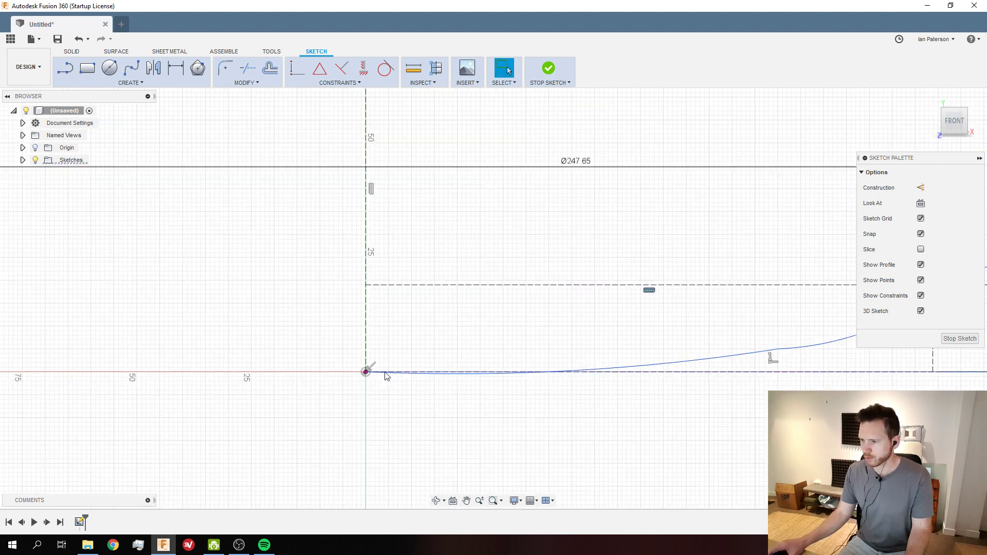
left_click(467, 374)
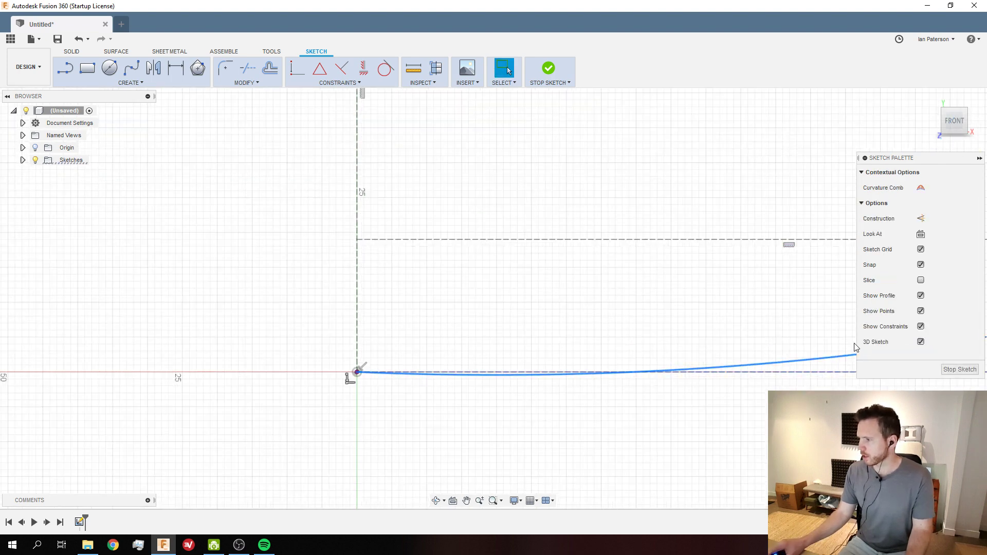
left_click(797, 372)
left_click(794, 362)
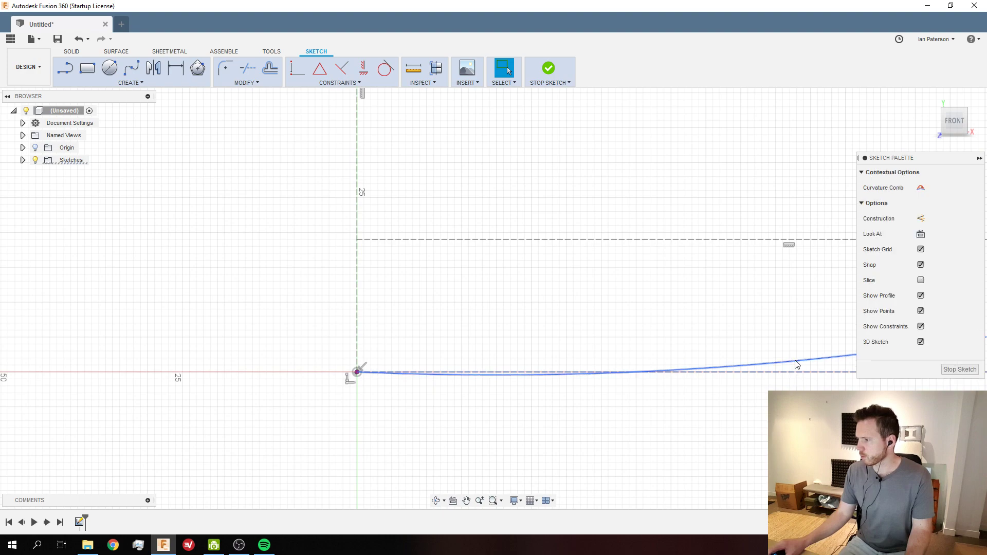
left_click(385, 69)
scroll(288, 293, "down", 3)
scroll(650, 322, "down", 3)
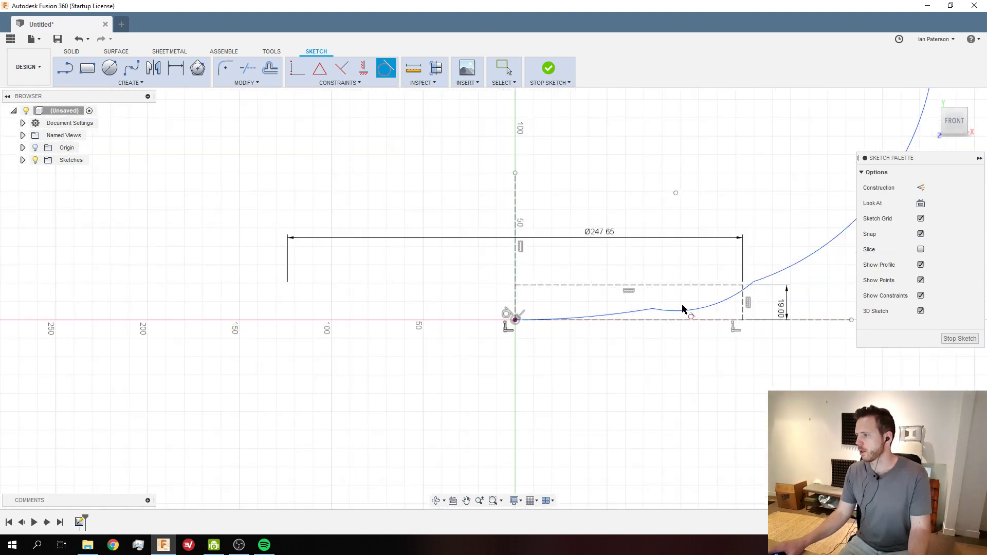
key("Escape")
Apply a tangent constraint between the first arc and the middle arc
left_click(592, 315)
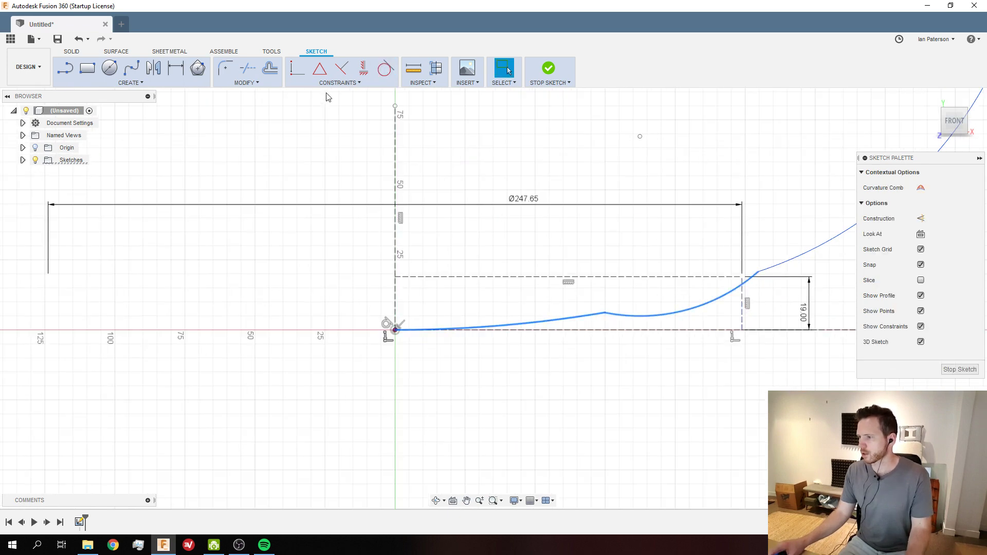
left_click(385, 69)
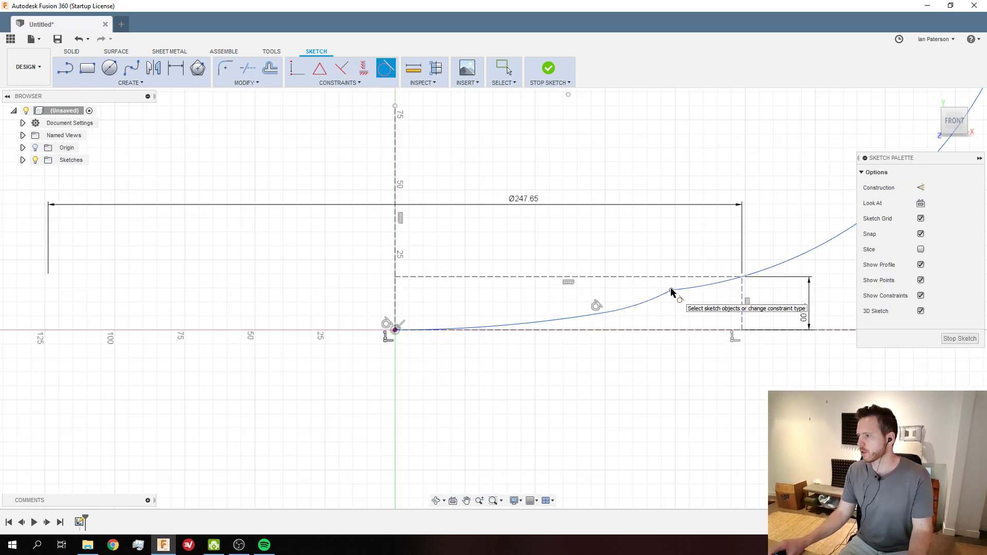
key("Escape")
Try to move the joint of the middle and upper arcs to the corner of the construction lines
scroll(711, 290, "up", 3)
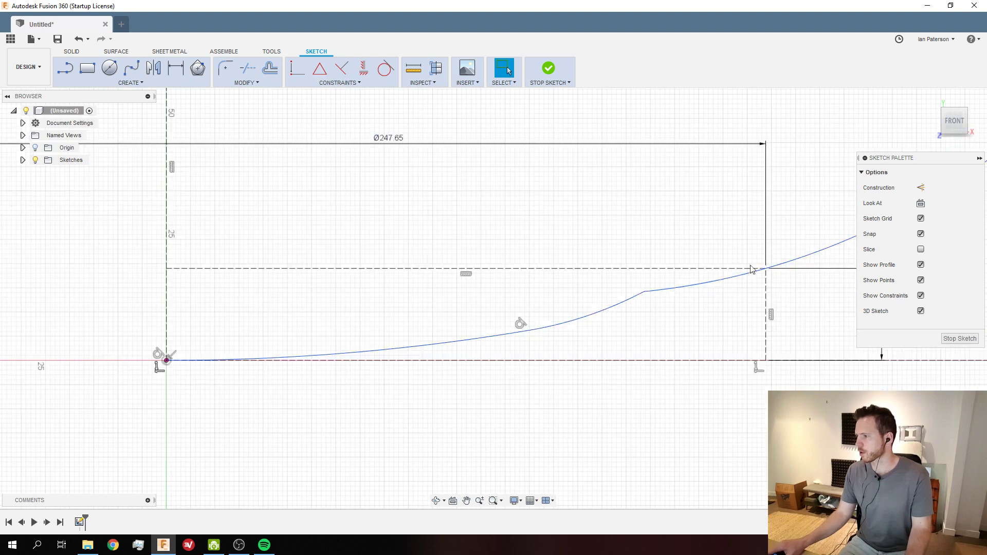
mouse_move(645, 292)
left_mouse_down()
mouse_move(711, 286)
mouse_move(708, 298)
mouse_move(705, 284)
mouse_move(710, 295)
mouse_move(753, 264)
left_mouse_up()
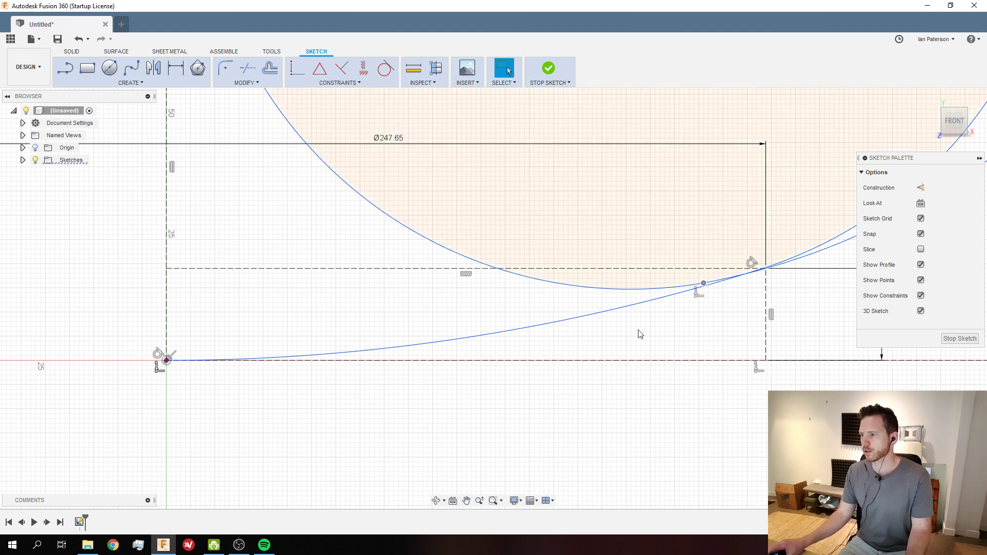
scroll(640, 334, "down", 3)
Dimension the radius of the first arc, which starts at the origin, at 2000 mm
scroll(565, 319, "up", 6)
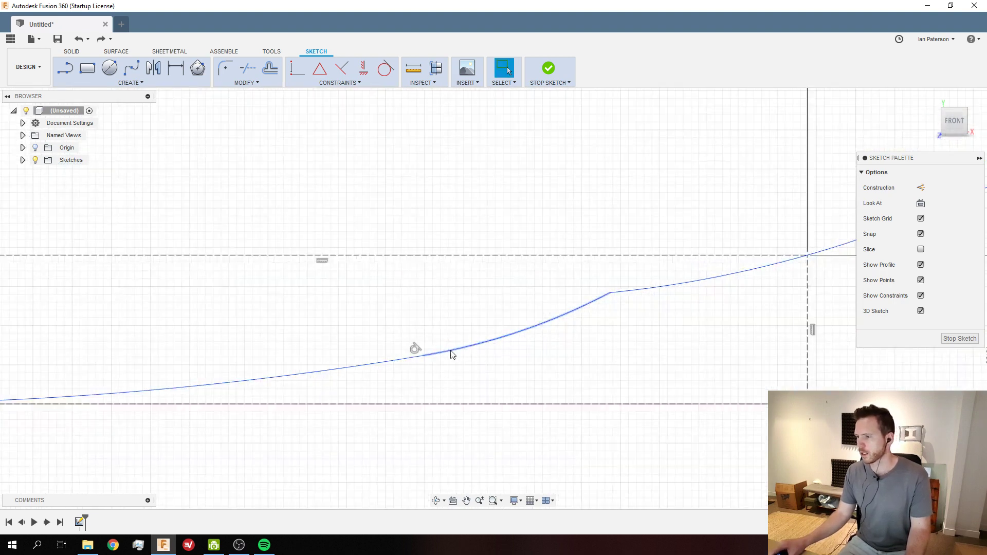
key("d")
left_click(364, 365)
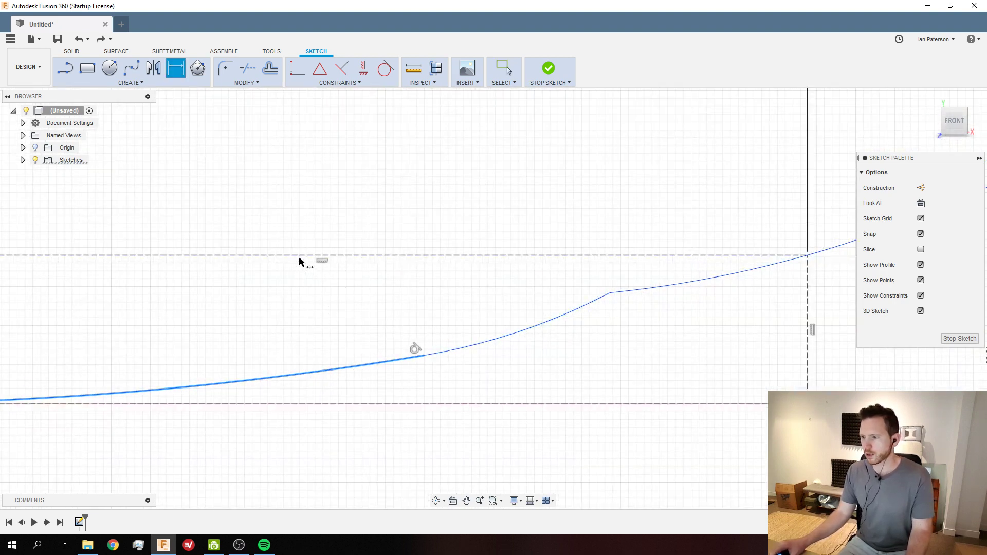
scroll(272, 202, "down", 4)
left_click(271, 202)
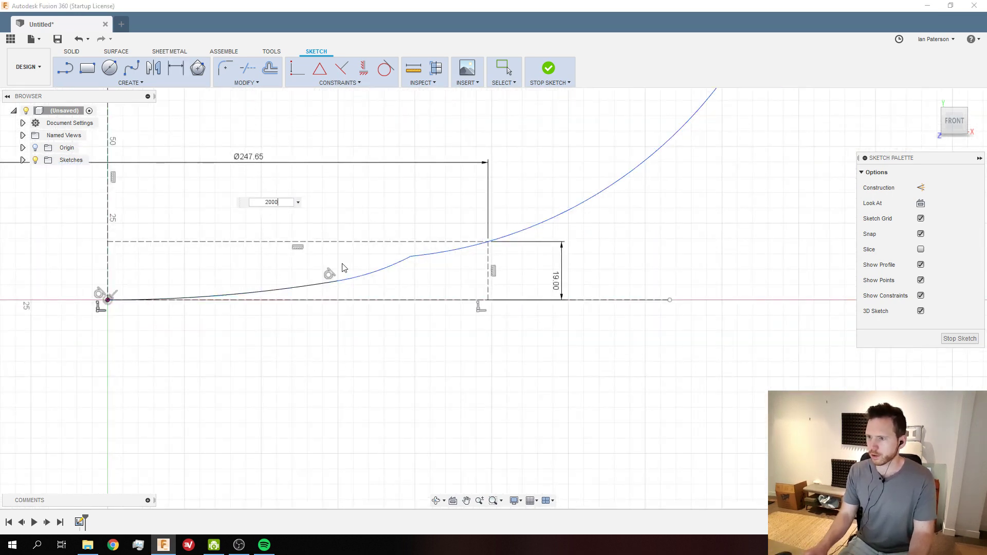
type("2000")
key("Return")
scroll(540, 252, "down", 1)
scroll(509, 252, "up", 2)
key("Escape")
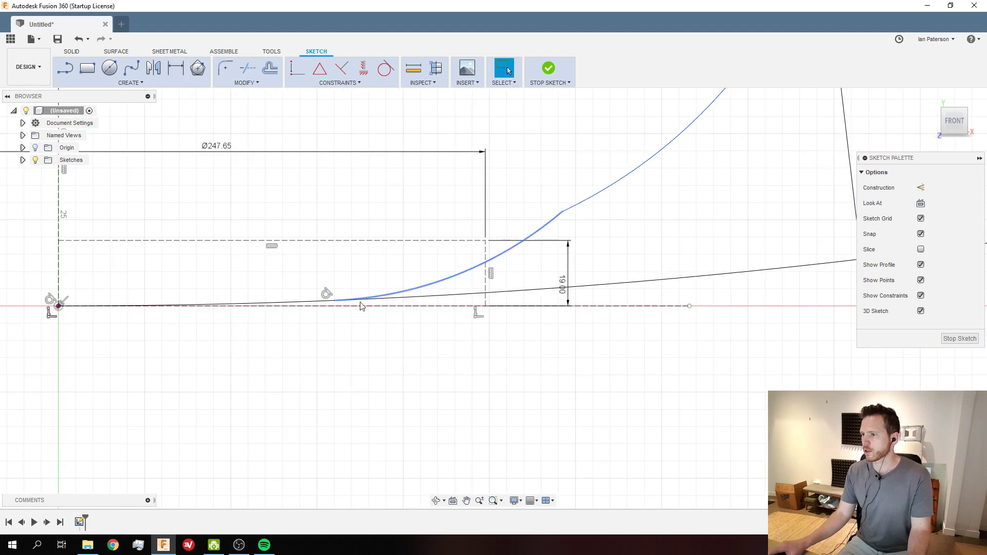
Dimension the radius of the middle arc at 100 mm
key("d")
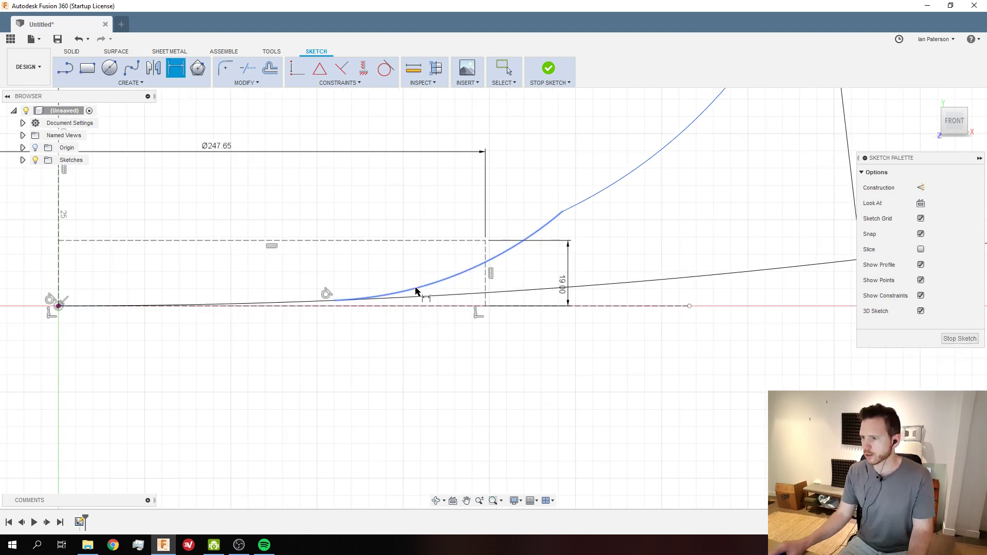
left_click(416, 291)
left_click(449, 192)
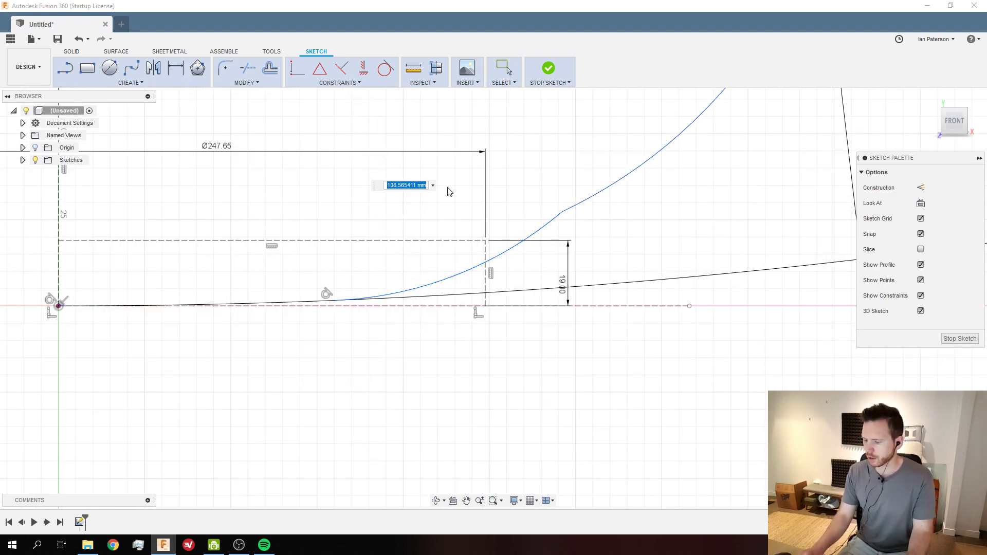
type("100")
key("Return")
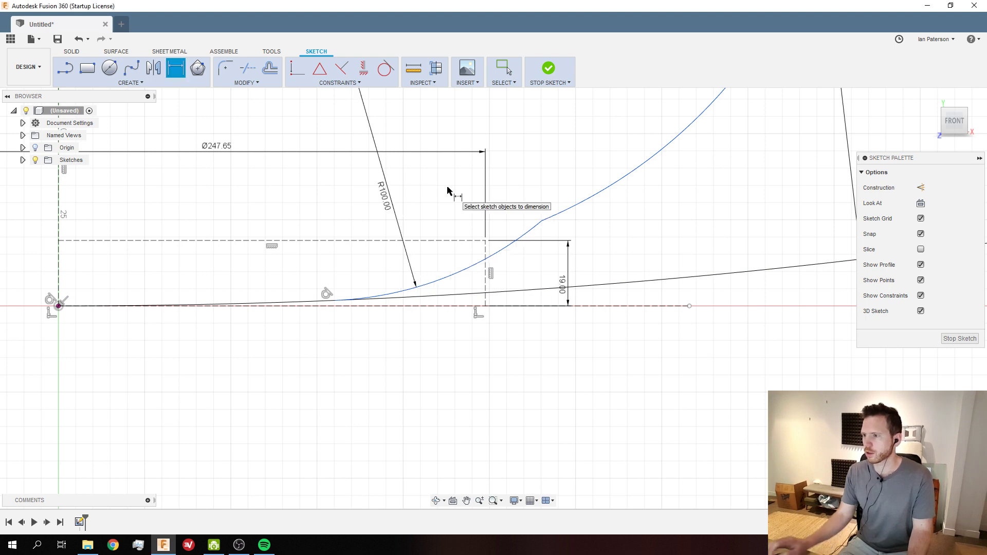
key("Escape")
Add a radius dimension to the upper arc
key("d")
scroll(572, 189, "down", 3)
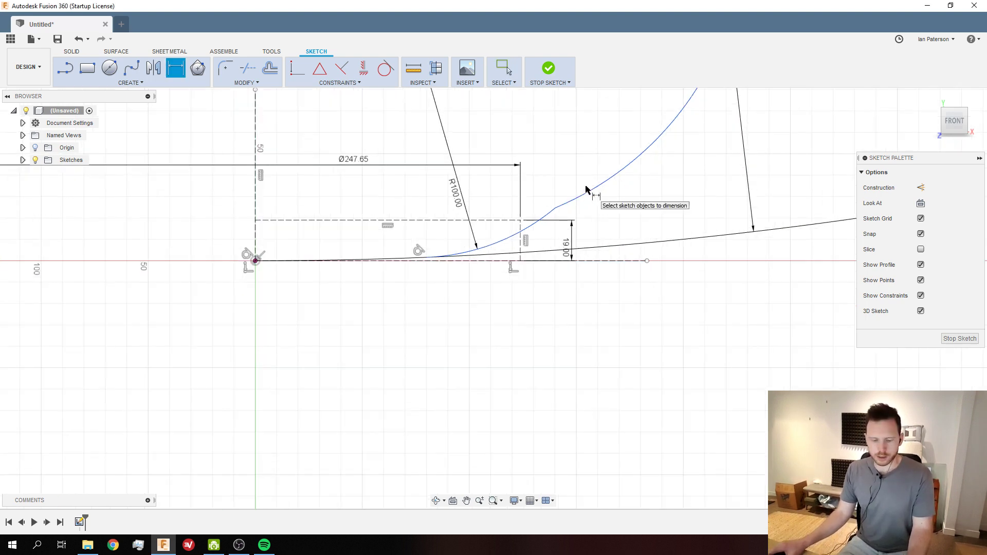
left_click(598, 190)
left_click(575, 141)
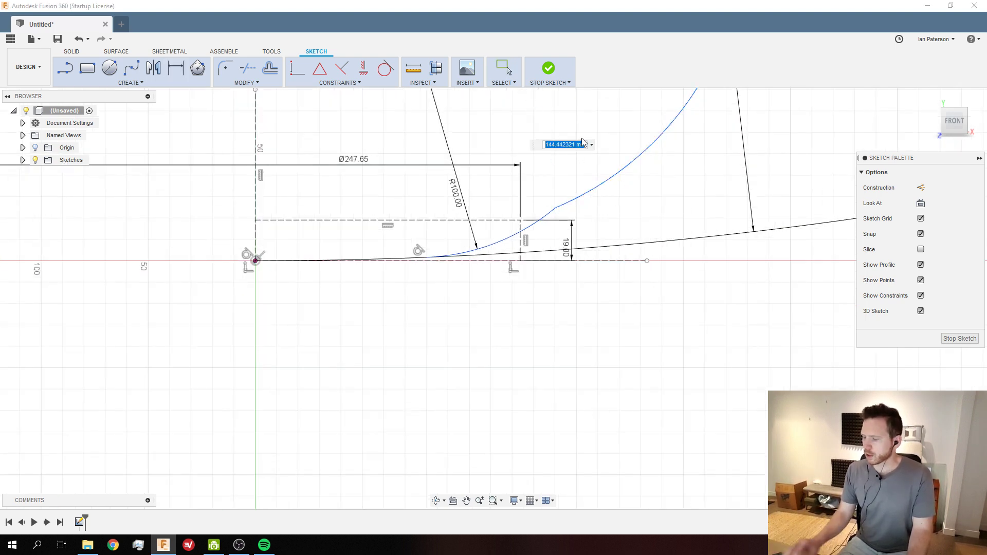
key("Return")
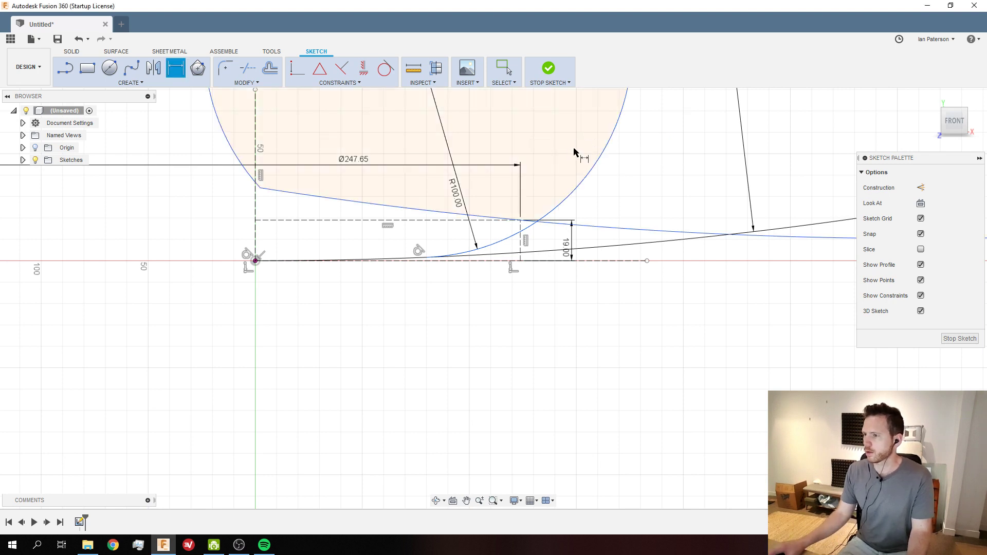
Undo the last radius change on the upper arc
key("Escape")
key("ctrl+z")
left_click(580, 201)
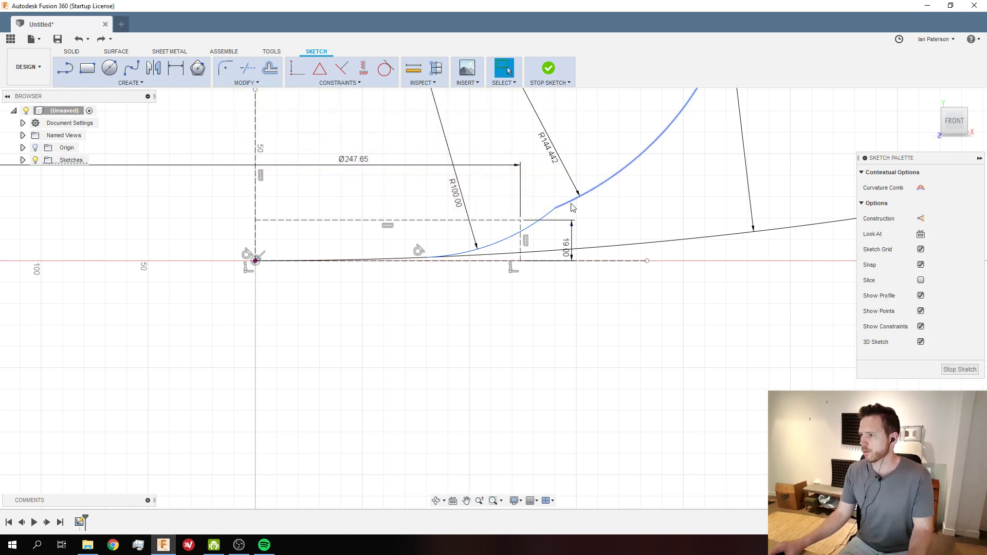
key("Escape")
Dimension the joint of the first and middle arcs about the vertical construction line as a 120 mm diameter
key("d")
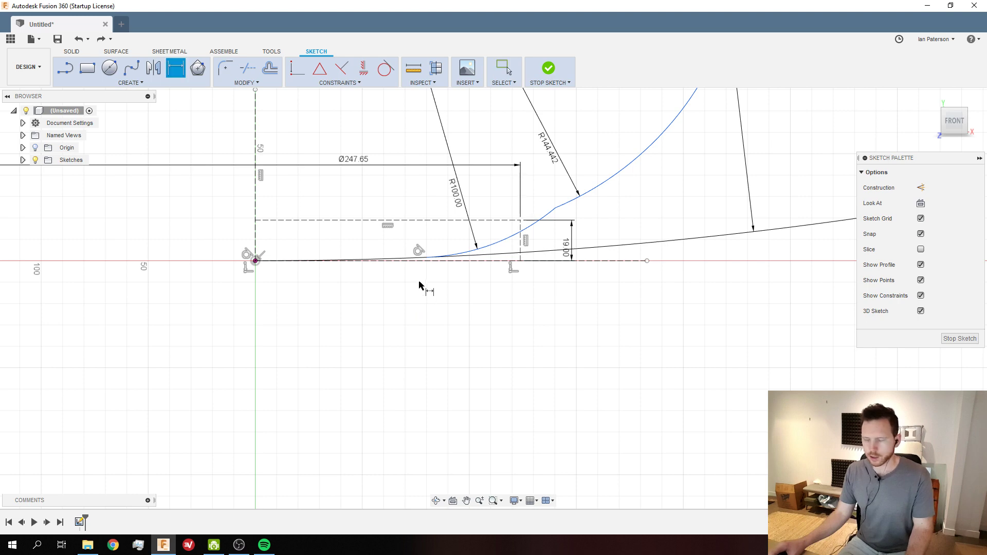
scroll(261, 202, "down", 2)
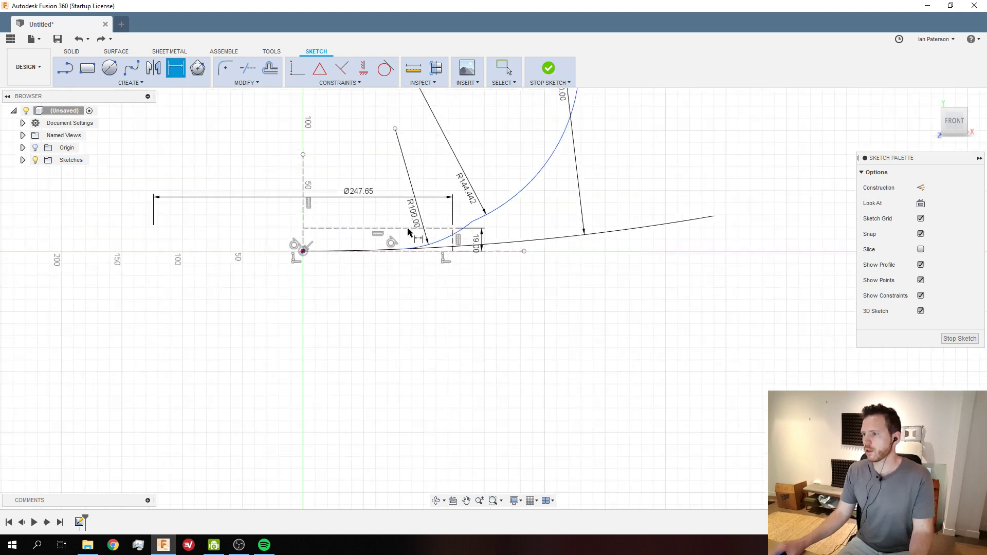
scroll(262, 202, "up", 3)
key("x")
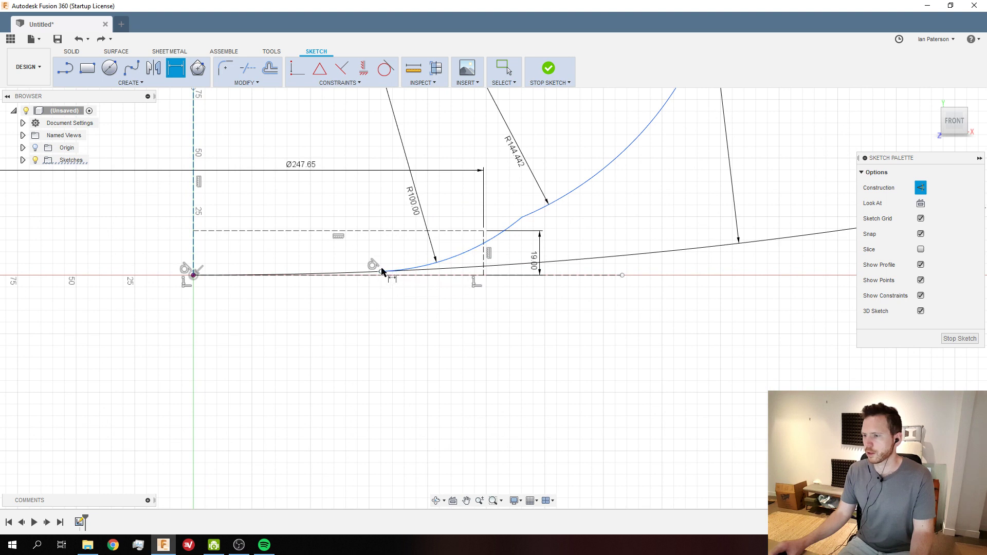
left_click(379, 272)
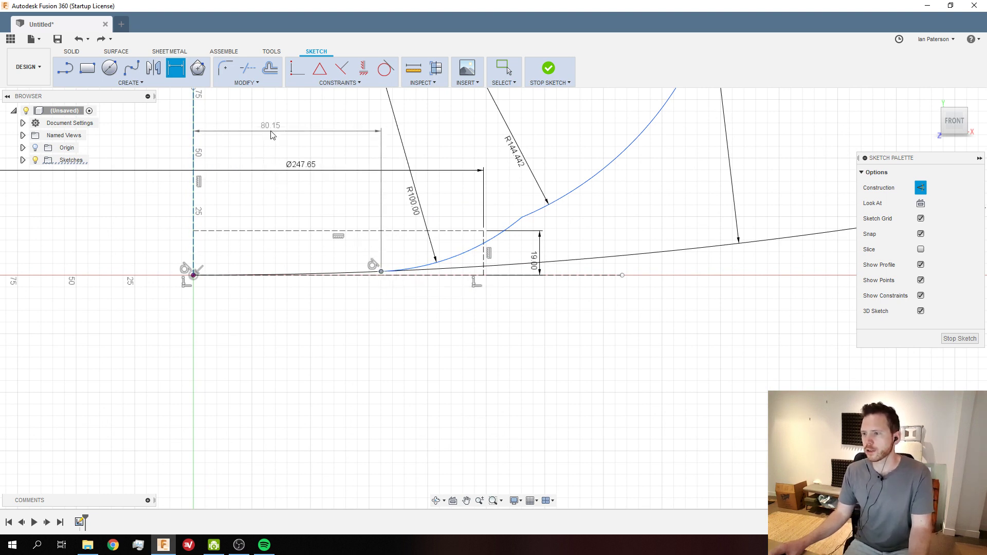
right_click(270, 132)
left_click(278, 176)
left_click(270, 207)
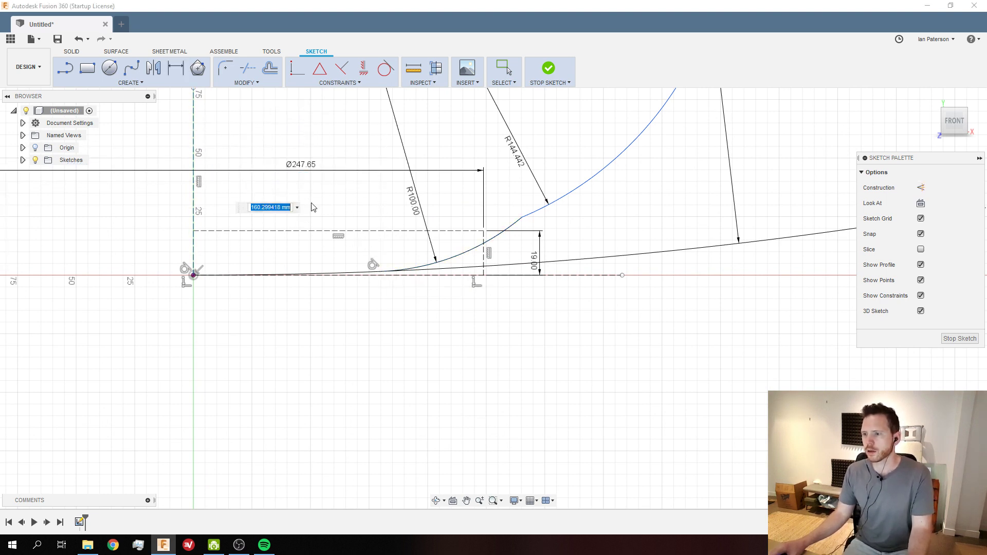
type("120")
key("Return")
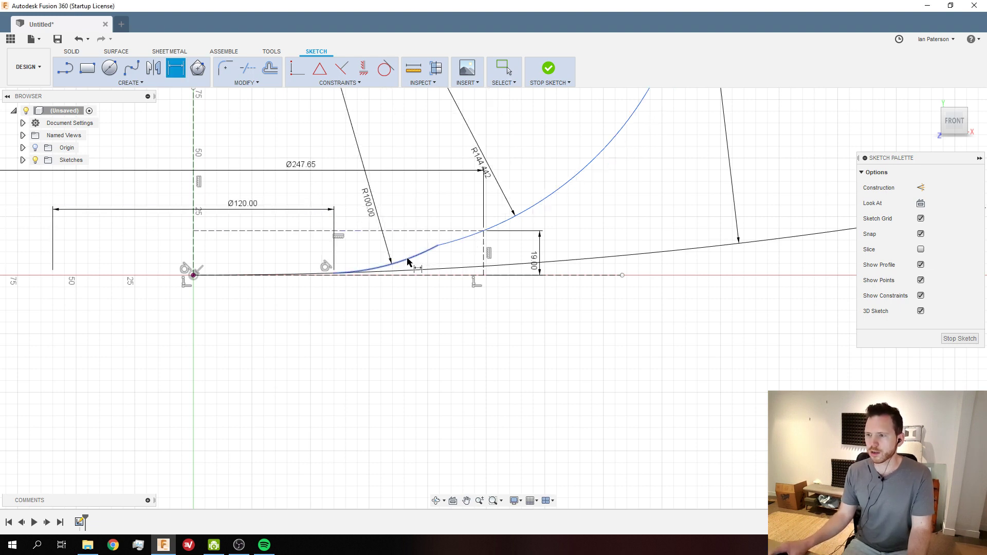
Move the joint of the middle and upper arcs down toward the first arc and apply a tangent constraint between the two arcs
scroll(335, 257, "up", 3)
scroll(475, 243, "down", 6)
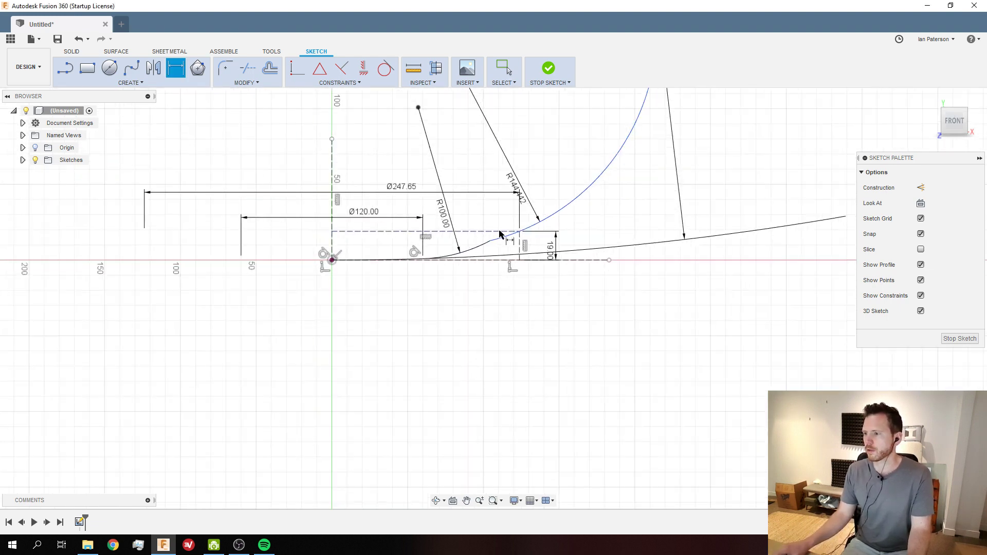
scroll(503, 234, "up", 2)
scroll(521, 237, "up", 2)
scroll(522, 233, "down", 3)
scroll(509, 245, "up", 4)
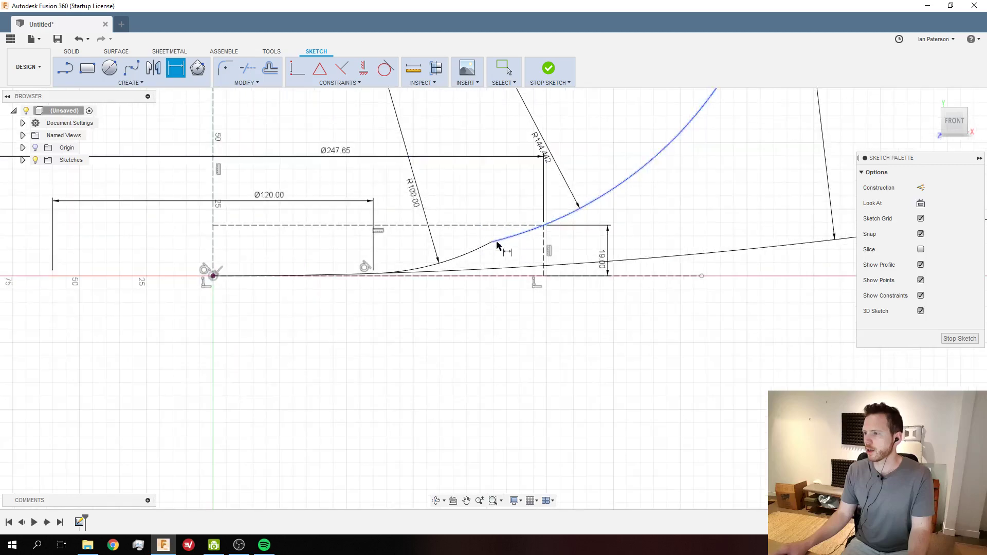
key("Escape")
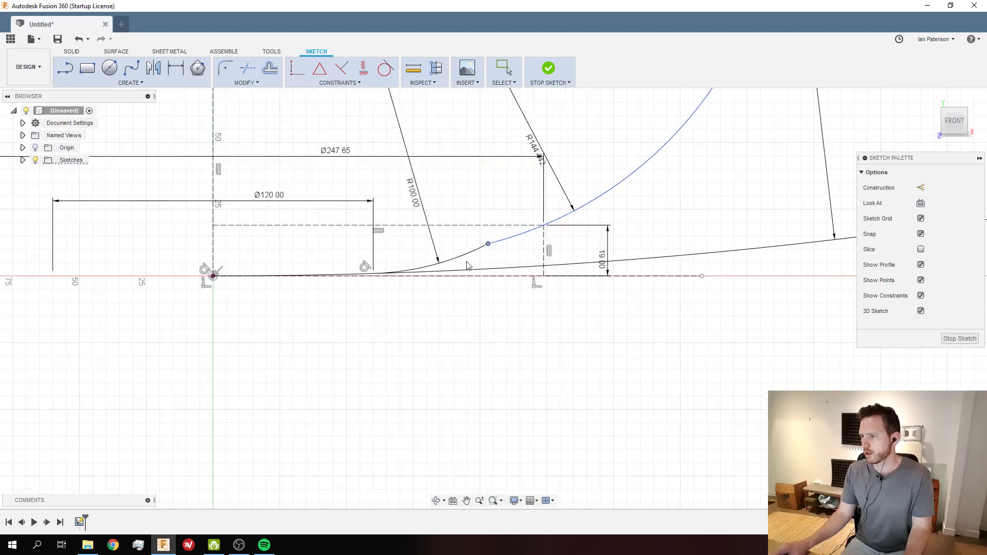
left_click(498, 242)
left_click_drag(499, 243, 461, 271)
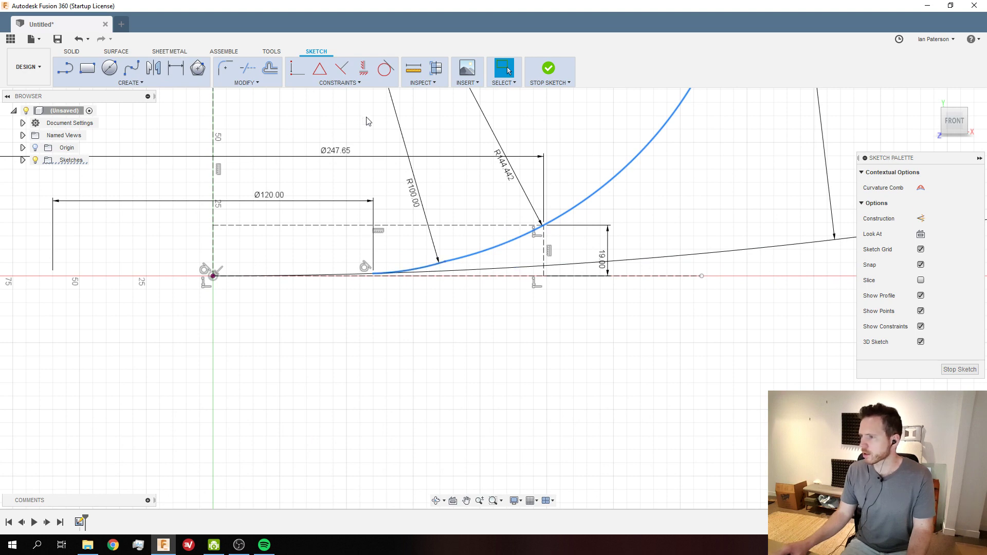
left_click(382, 69)
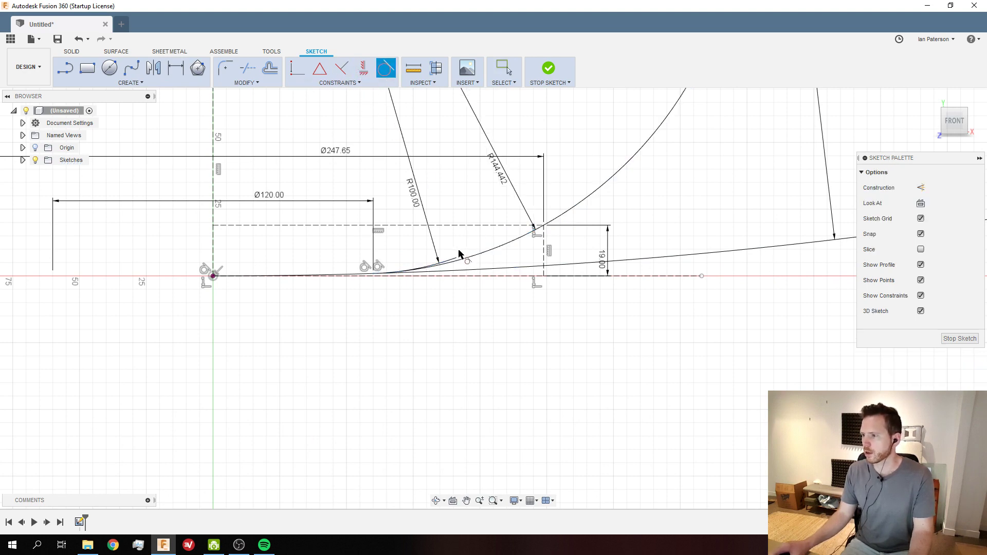
Inspect the transition between the arcs and reposition the 100 mm radius dimension over the start of the middle arc
scroll(500, 228, "down", 1)
scroll(500, 227, "up", 4)
key("Escape")
left_click(505, 258)
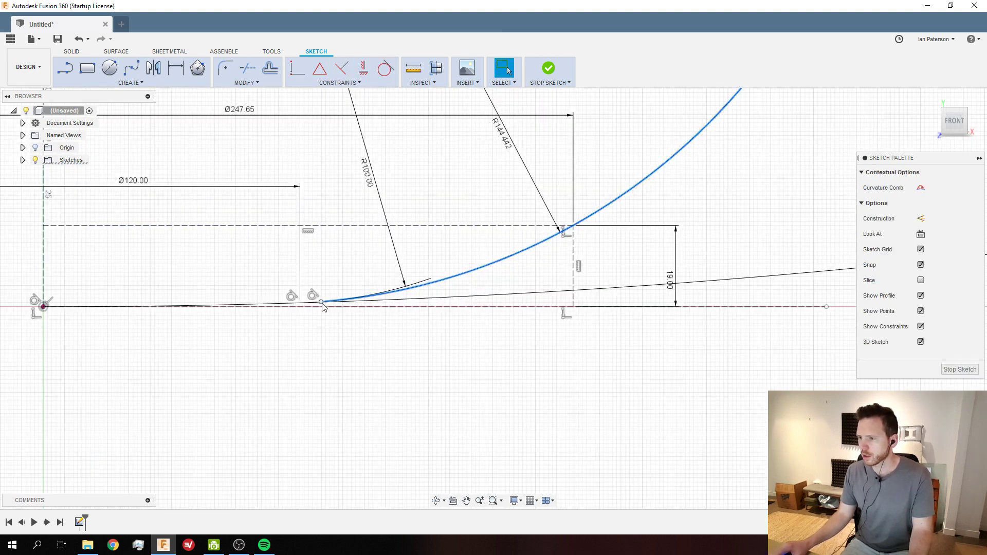
key("Escape")
scroll(388, 288, "up", 5)
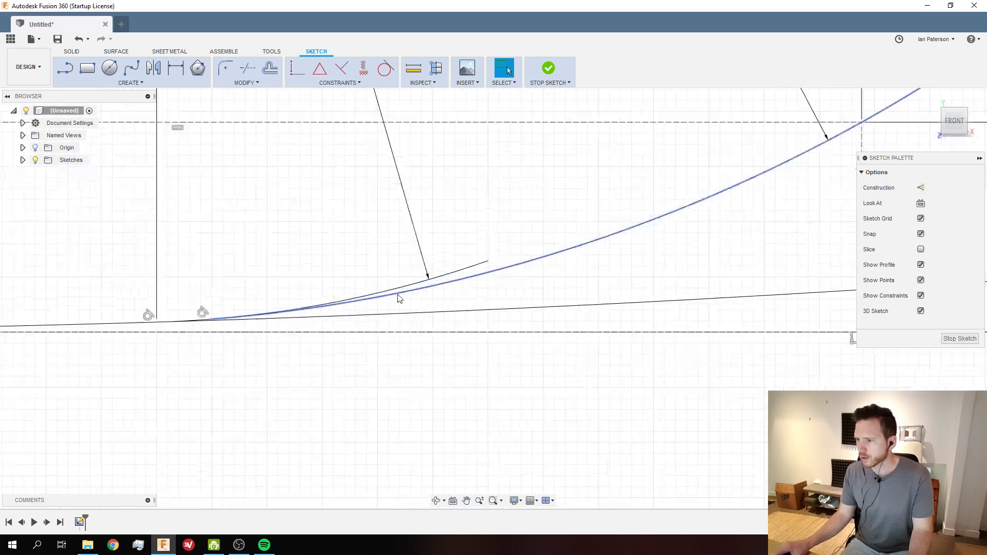
left_click(442, 284)
scroll(432, 258, "down", 5)
left_click_drag(405, 181, 351, 194)
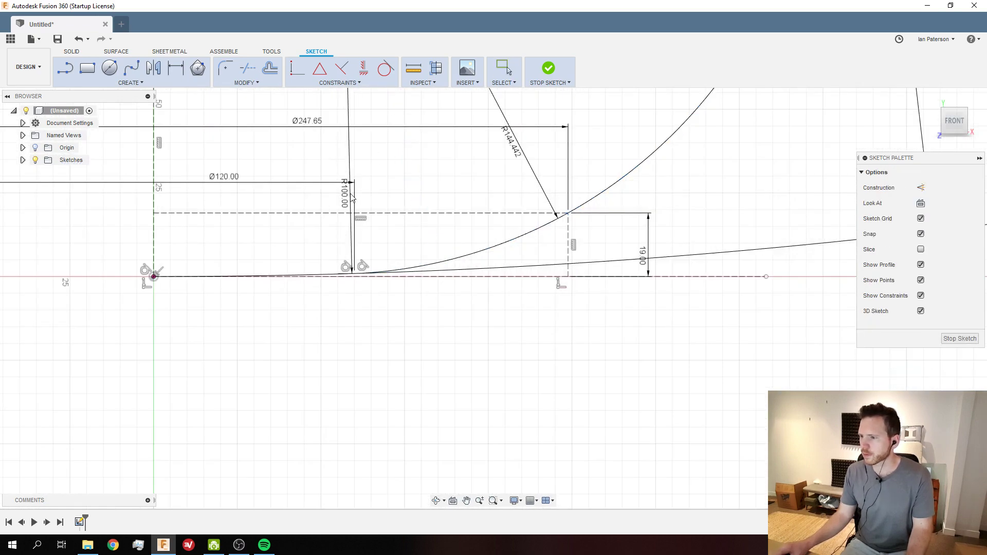
scroll(360, 257, "up", 5)
left_click(410, 266)
scroll(435, 242, "down", 3)
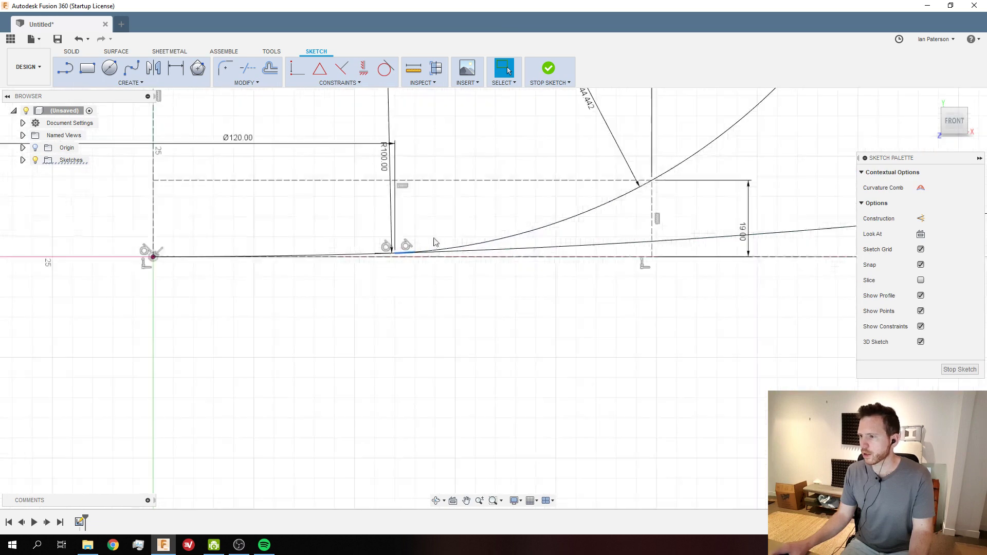
Set the radius of the upper arc to 2000 mm
scroll(434, 242, "down", 5)
double_click(540, 176)
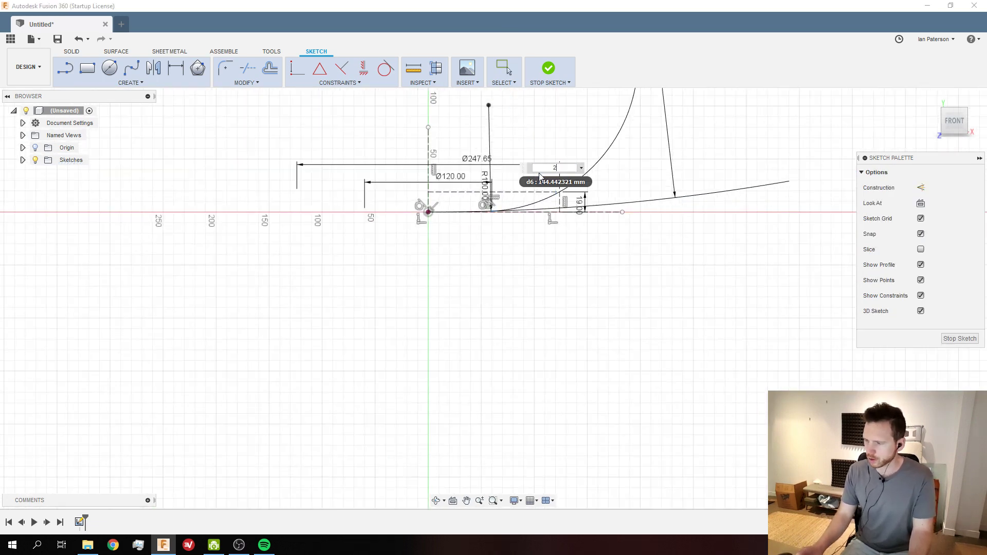
type("200")
key("Return")
scroll(539, 178, "up", 3)
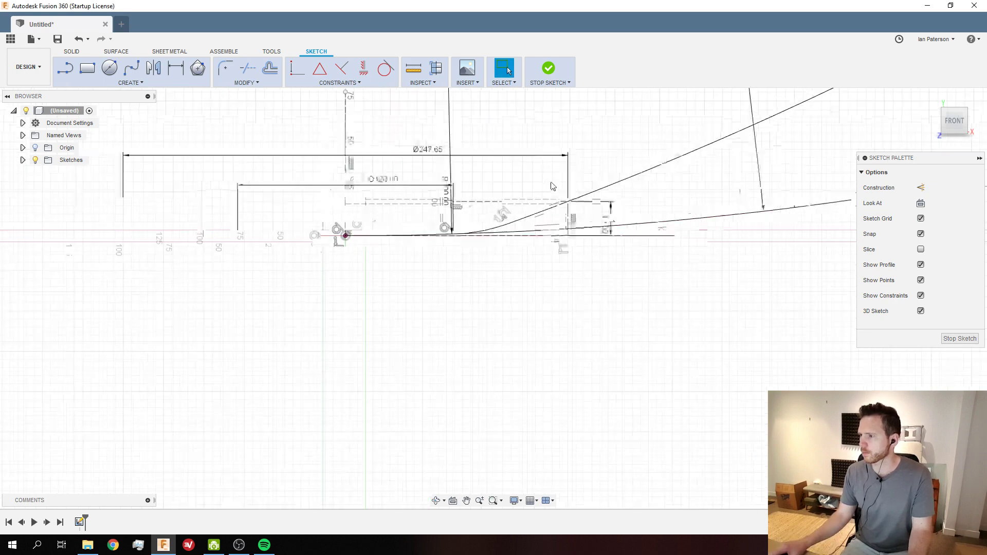
Shorten the upper arc by moving its free end back toward the corner of the construction lines
scroll(625, 190, "down", 8)
scroll(684, 189, "down", 4)
scroll(549, 224, "down", 4)
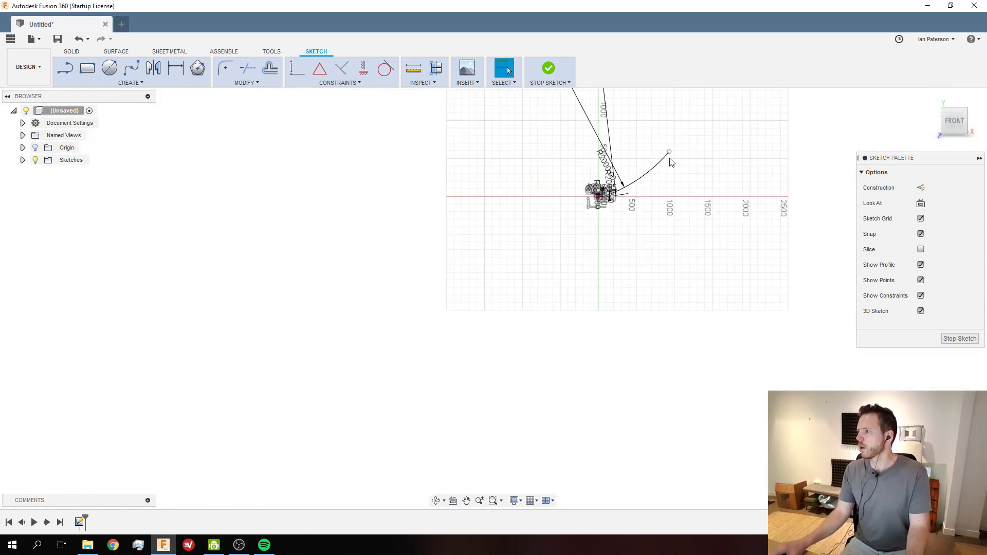
scroll(670, 153, "up", 1)
left_click_drag(670, 154, 605, 203)
scroll(604, 204, "up", 3)
scroll(605, 205, "up", 1)
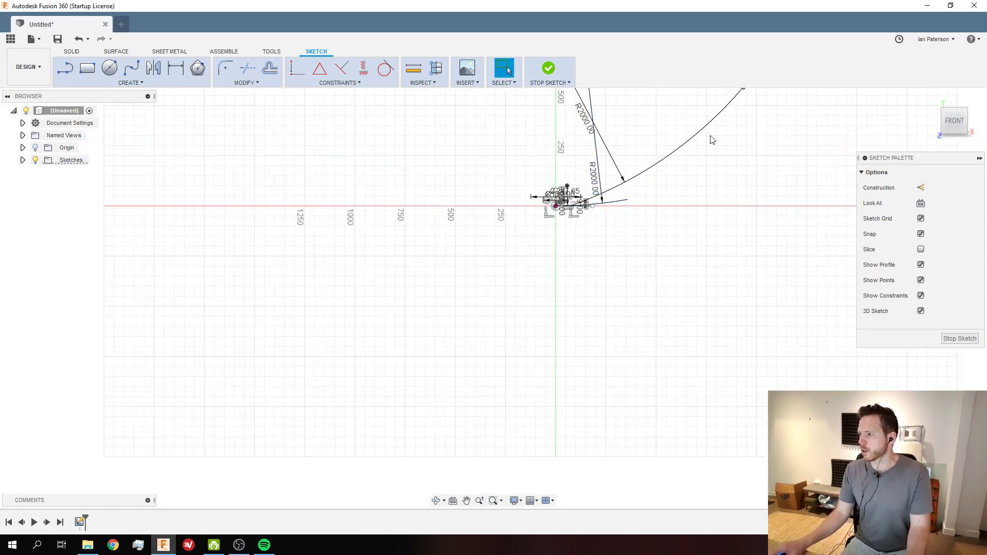
scroll(712, 139, "down", 2)
left_click_drag(740, 95, 639, 179)
scroll(640, 180, "up", 10)
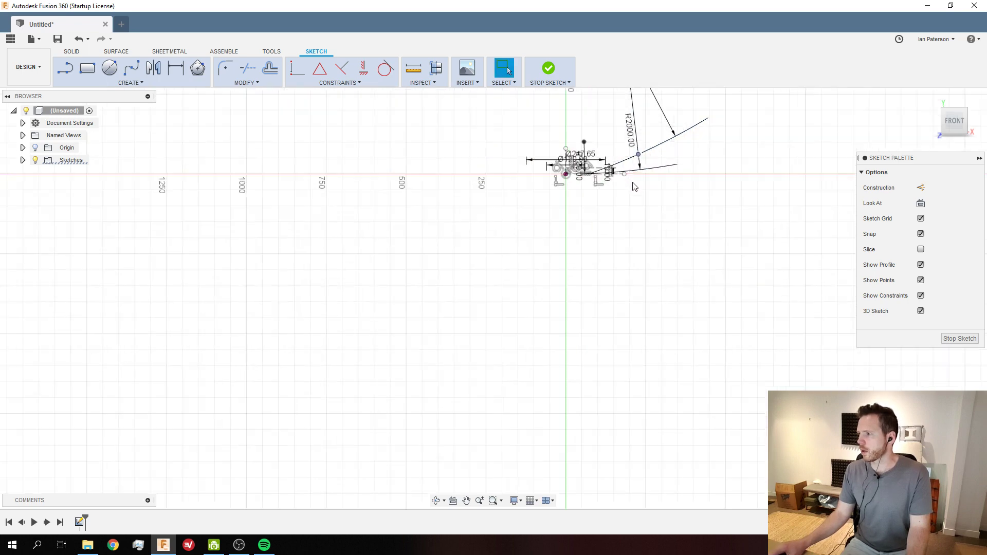
Examine the profile from the first arc at the origin through the middle arc to the end of the upper arc
scroll(644, 174, "down", 3)
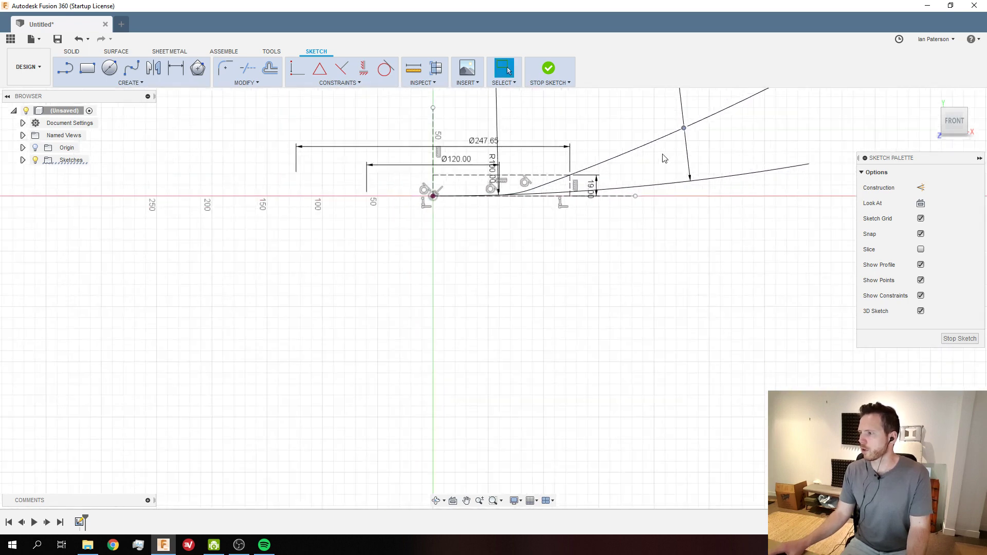
scroll(586, 149, "up", 3)
scroll(468, 188, "up", 2)
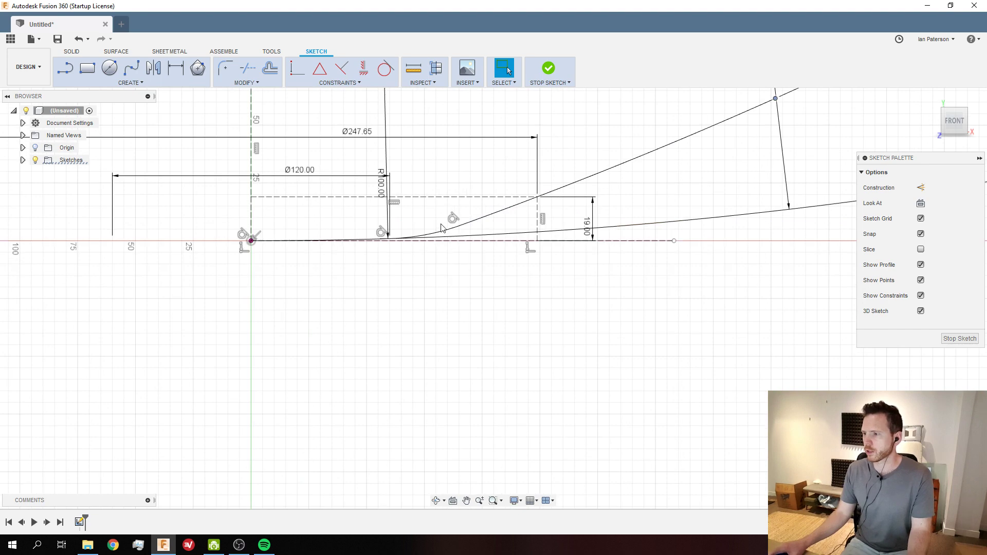
scroll(611, 185, "down", 2)
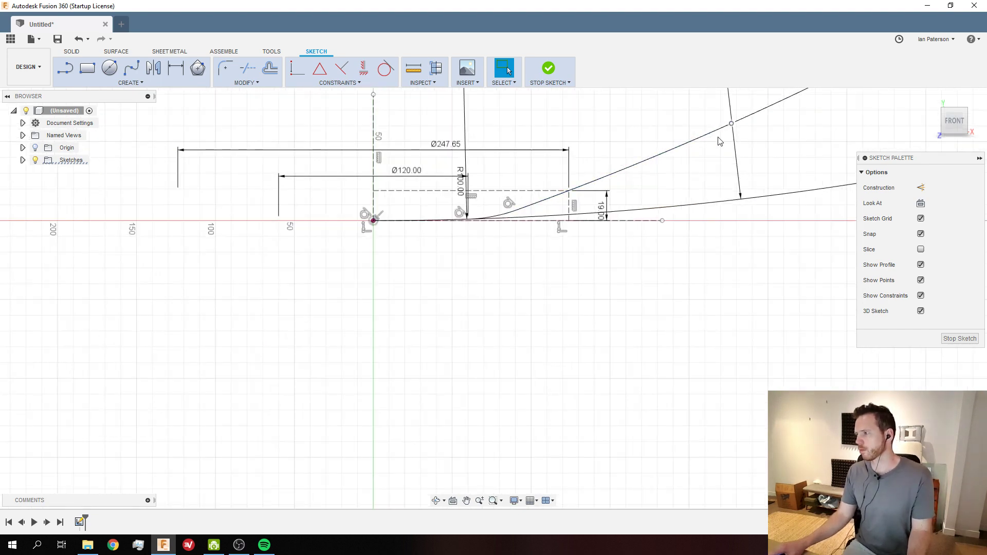
key("Escape")
scroll(626, 189, "up", 2)
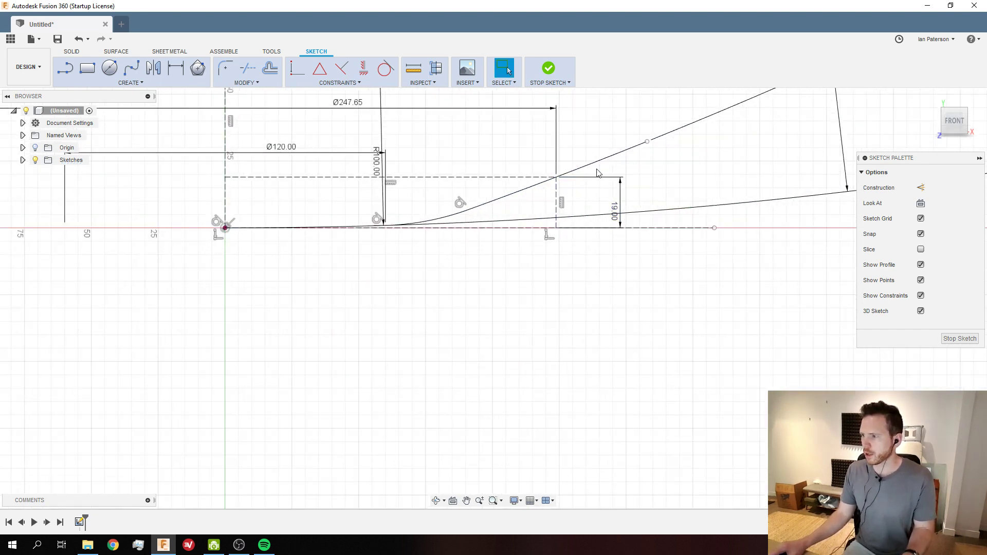
scroll(327, 228, "up", 2)
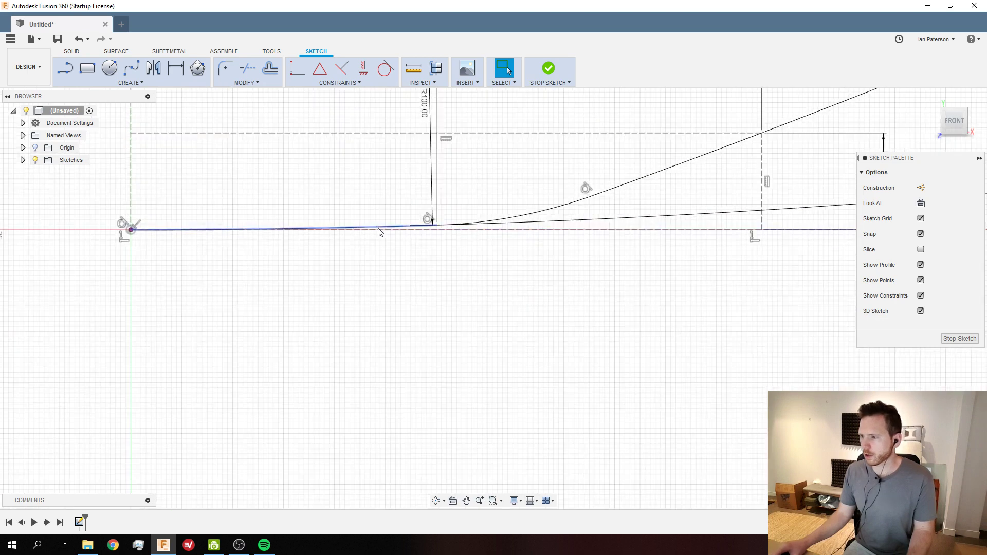
left_click(378, 230)
scroll(334, 216, "down", 3)
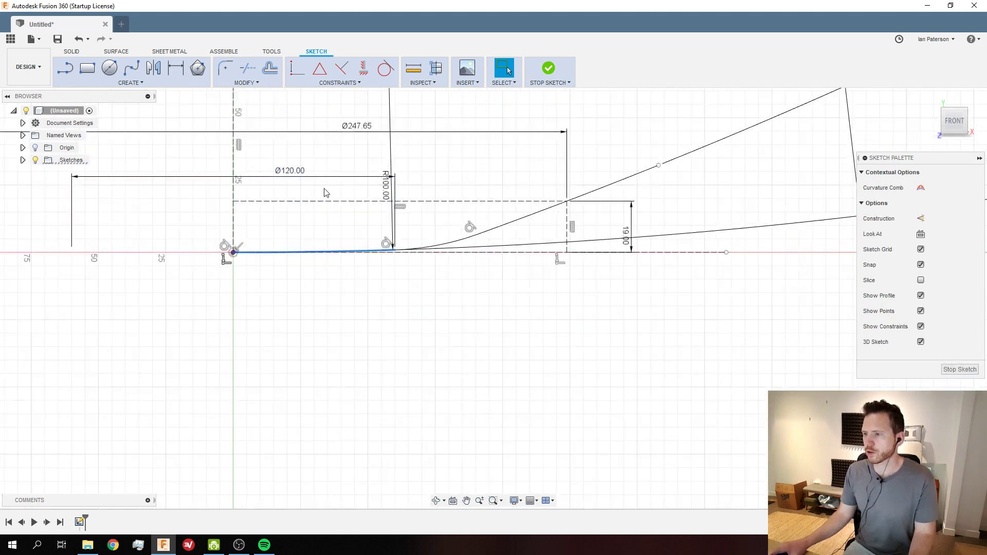
scroll(324, 193, "down", 8)
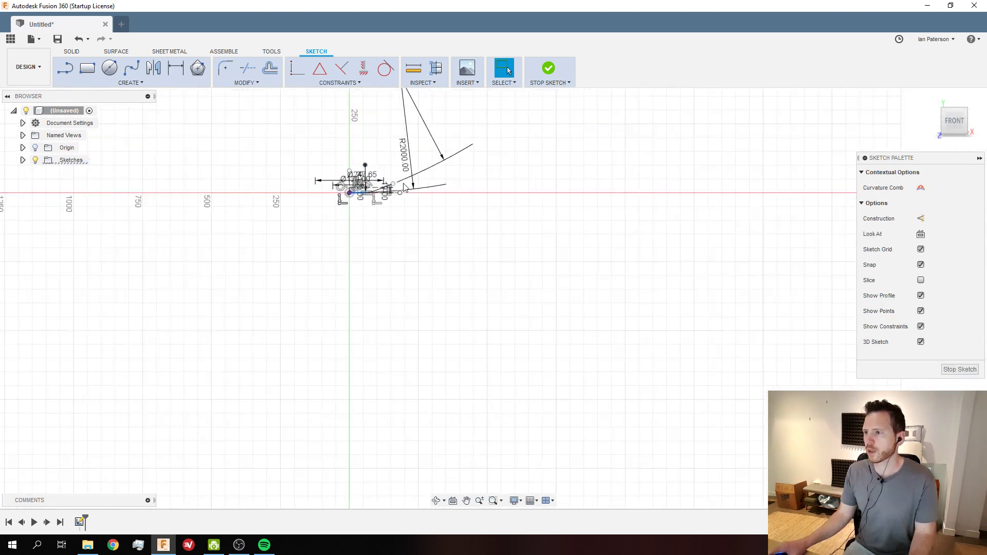
scroll(404, 188, "down", 2)
key("Escape")
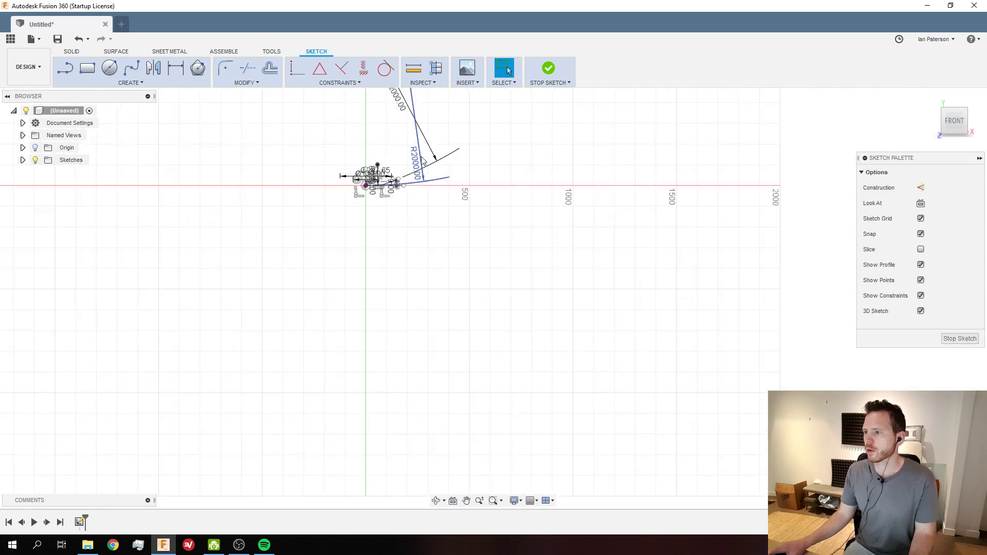
Reposition the first arc's 2000 mm radius dimension on the opposite side of the vertical axis from the profile
scroll(412, 181, "up", 4)
scroll(429, 221, "down", 3)
left_click_drag(431, 182, 355, 189)
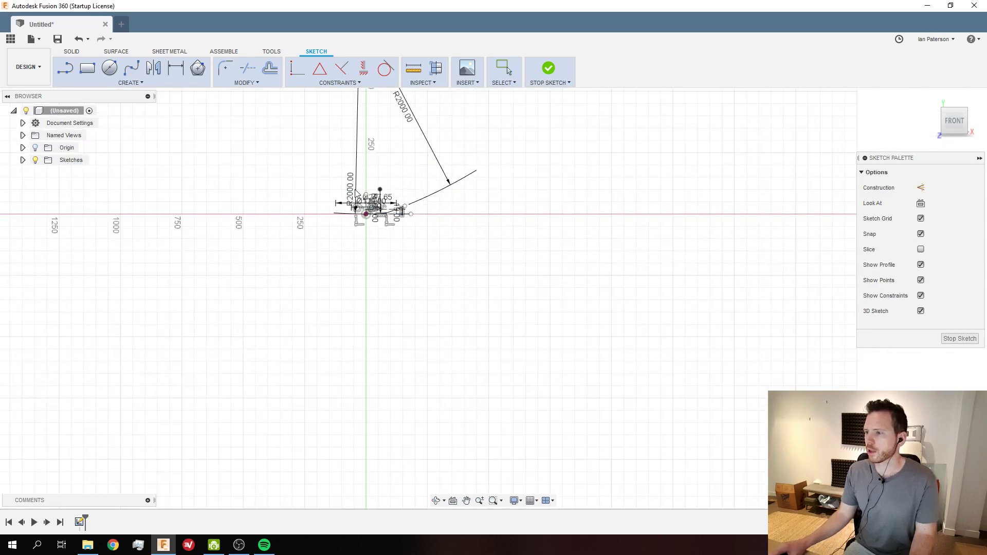
Set the radius of the first arc at the origin to 500 mm and check its transition into the middle arc
scroll(376, 216, "up", 5)
scroll(250, 154, "down", 1)
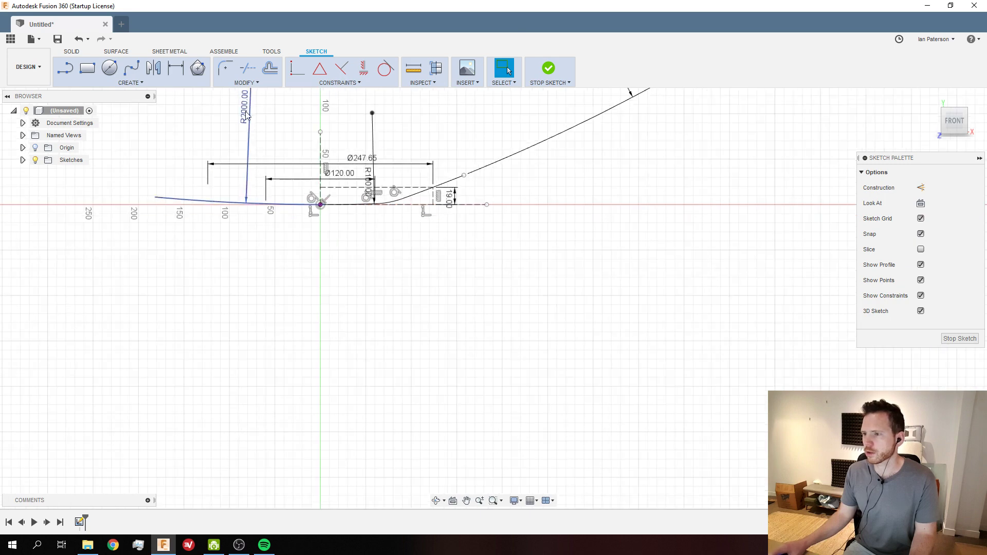
double_click(246, 110)
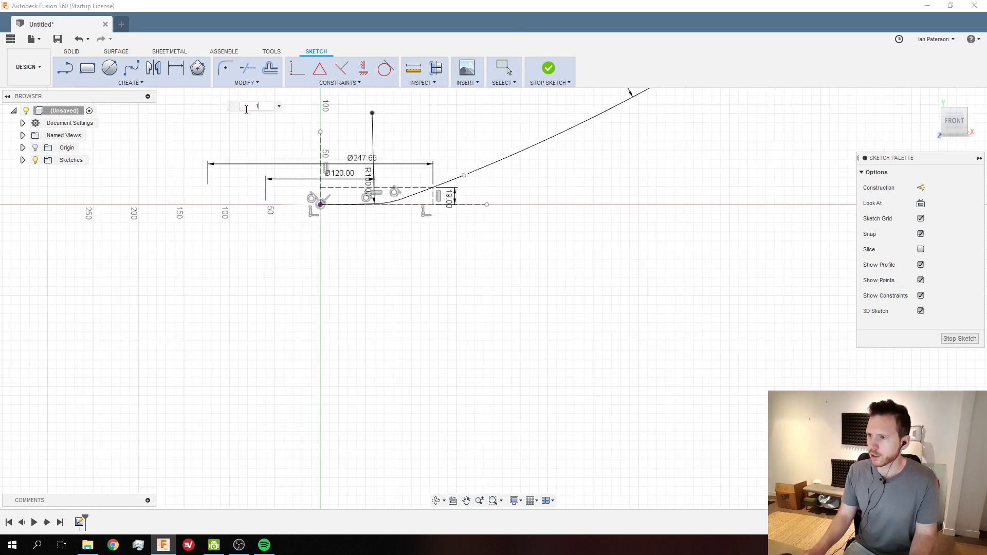
type("500")
key("Return")
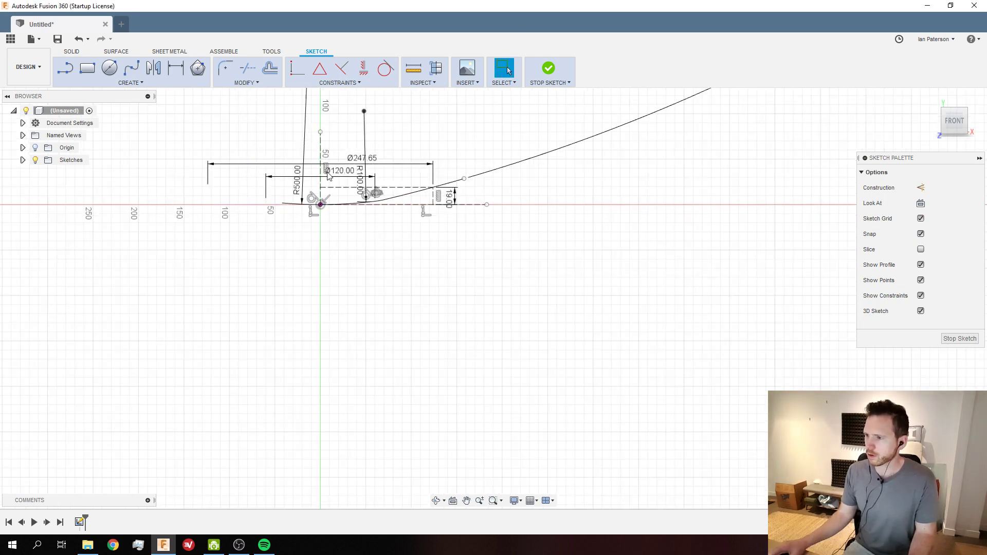
scroll(339, 205, "up", 5)
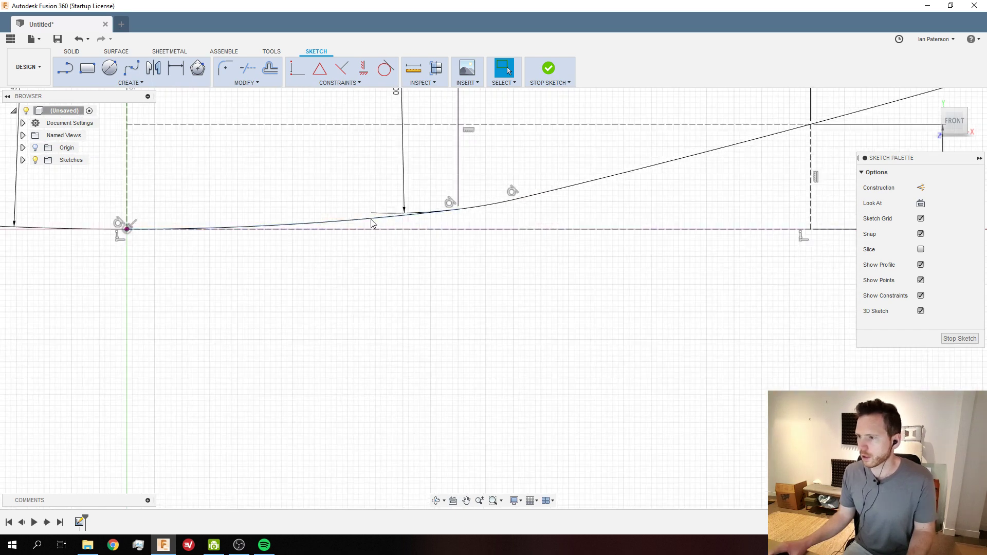
scroll(381, 214, "down", 3)
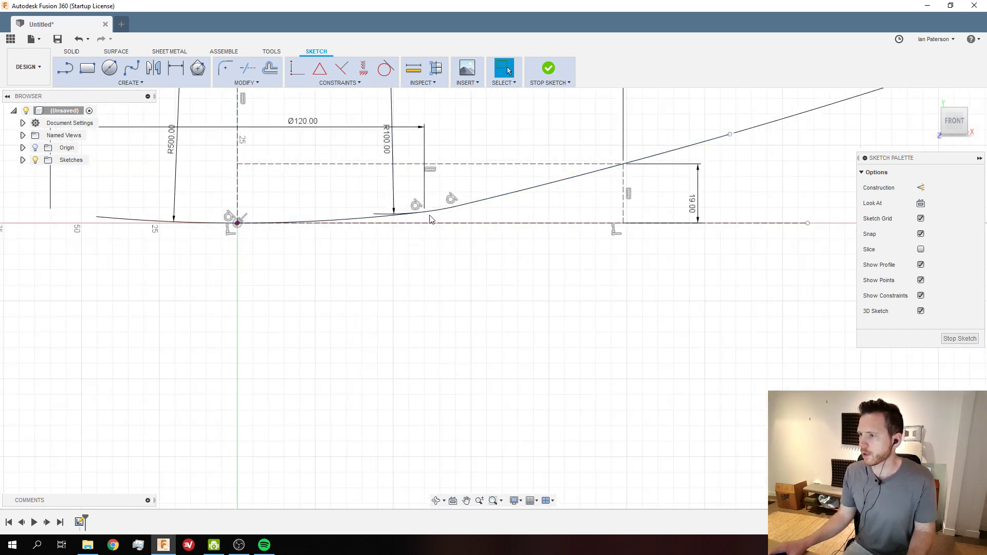
left_click(436, 214)
scroll(436, 214, "down", 5)
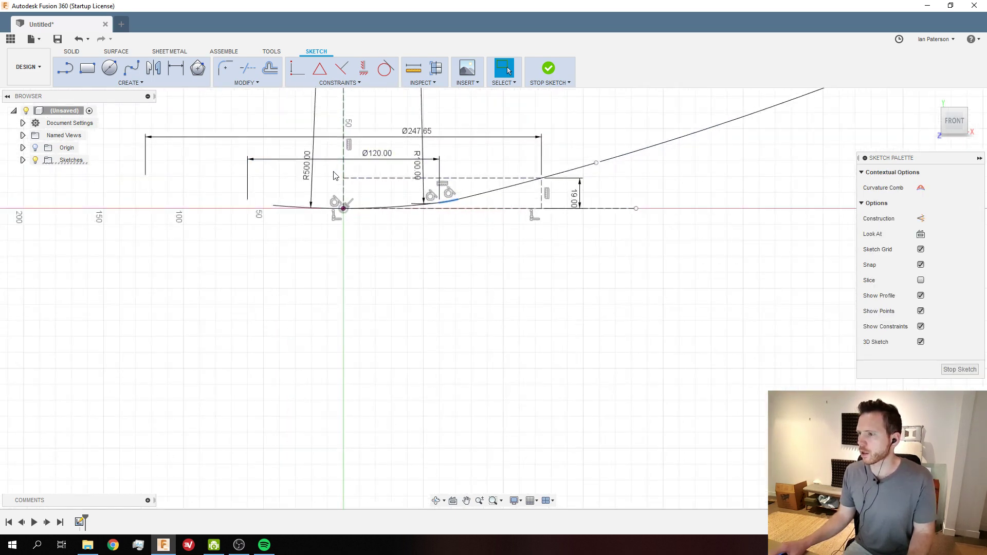
Reposition the middle arc's 100 mm radius dimension farther from the vertical axis and the upper arc's radius dimension closer to the profile
scroll(418, 162, "up", 2)
left_click_drag(419, 175, 477, 175)
scroll(587, 173, "down", 3)
scroll(587, 173, "down", 6)
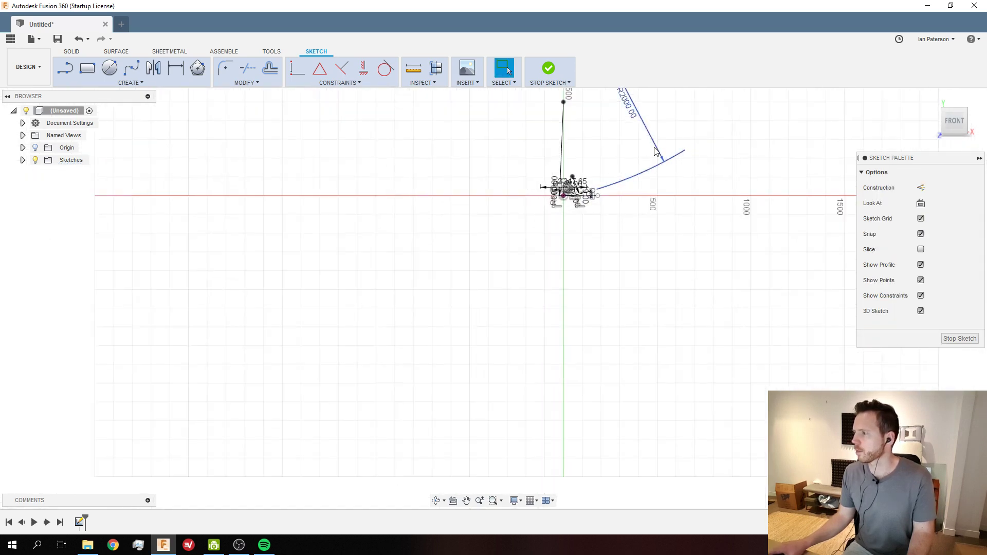
left_click_drag(634, 113, 591, 144)
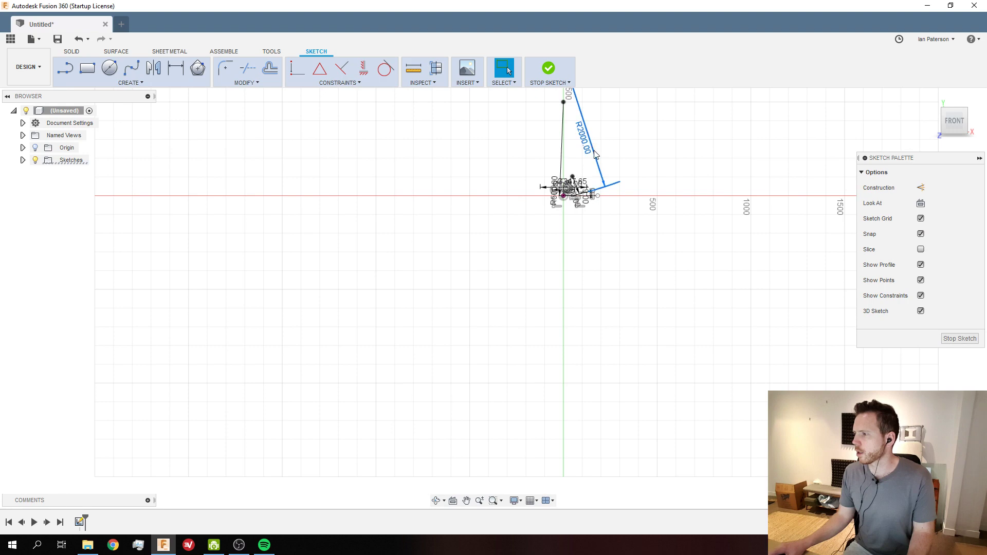
Set the radius of the upper arc to 1000 mm
scroll(591, 146, "up", 3)
double_click(576, 139)
type("1000")
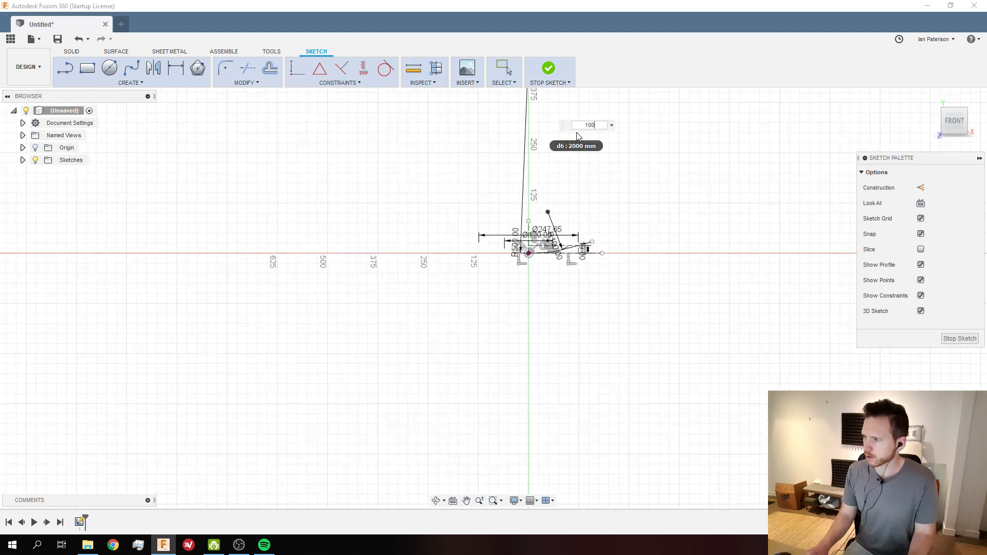
key("Return")
scroll(493, 219, "up", 10)
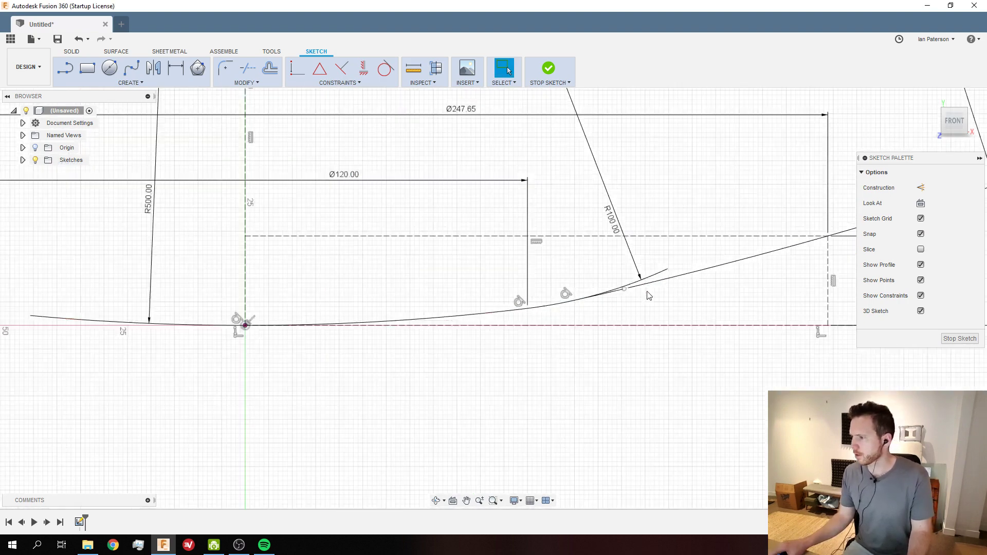
Set the radius of the first arc at the origin to 800 mm
left_click(490, 308)
scroll(490, 312, "down", 3)
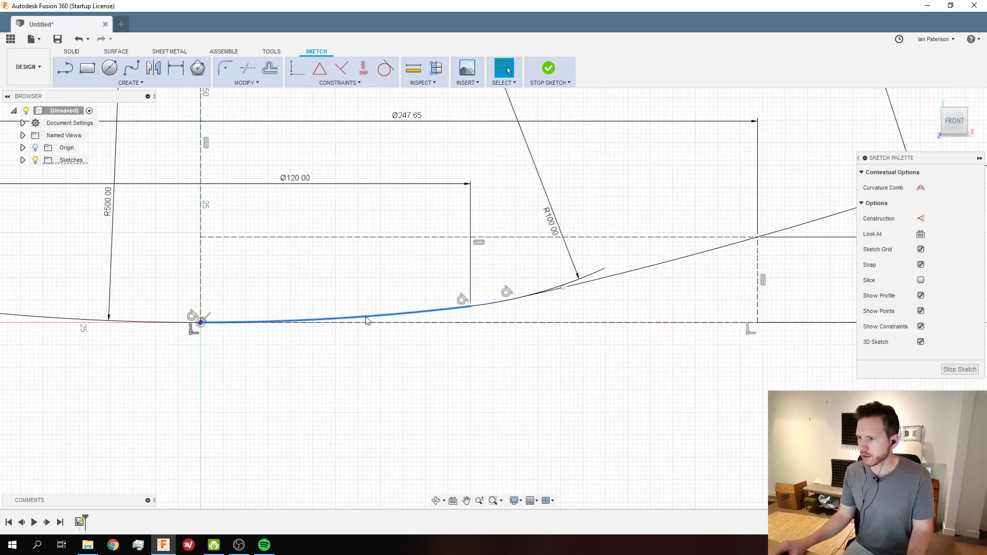
scroll(366, 321, "down", 3)
double_click(210, 255)
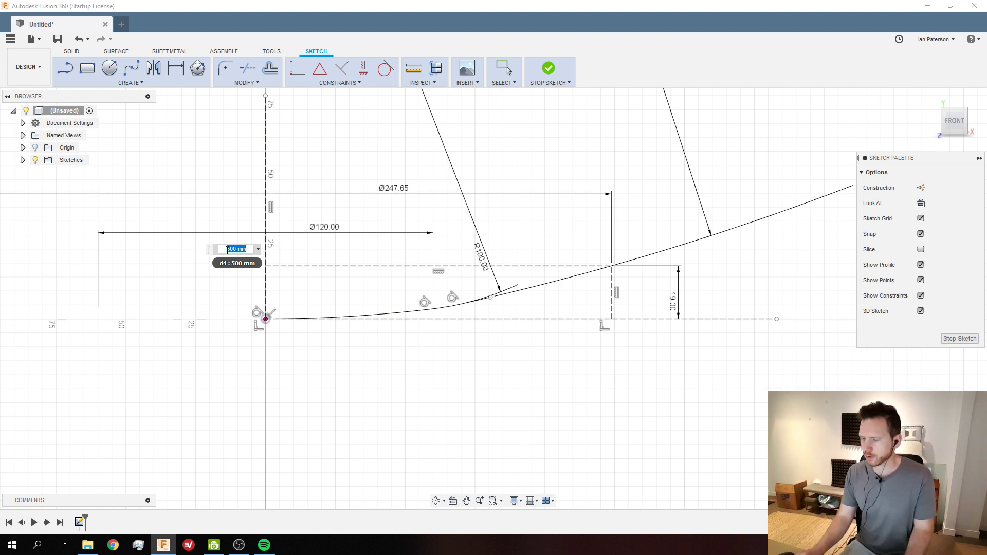
type("800")
key("Return")
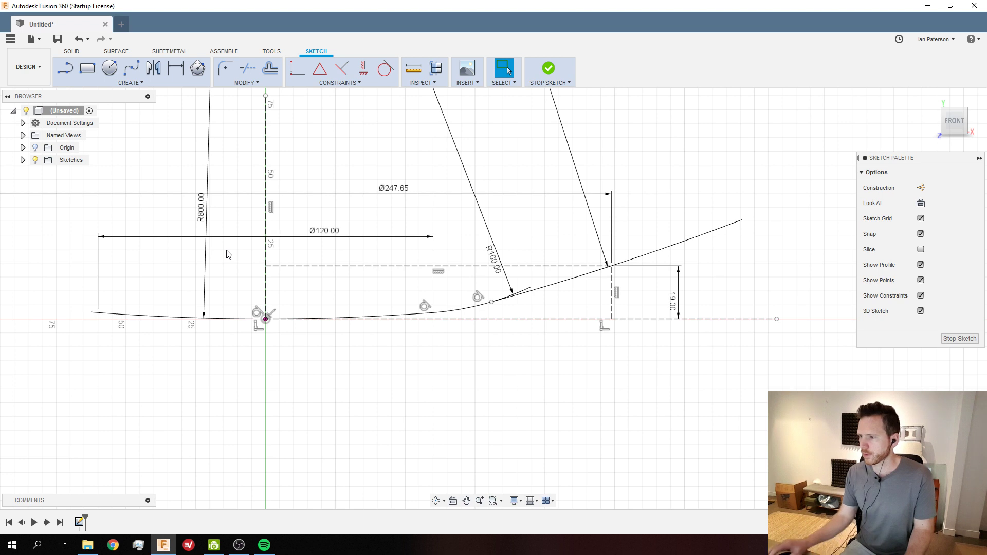
Set the radius of the upper arc to 600 mm
scroll(390, 318, "up", 1)
left_click(353, 322)
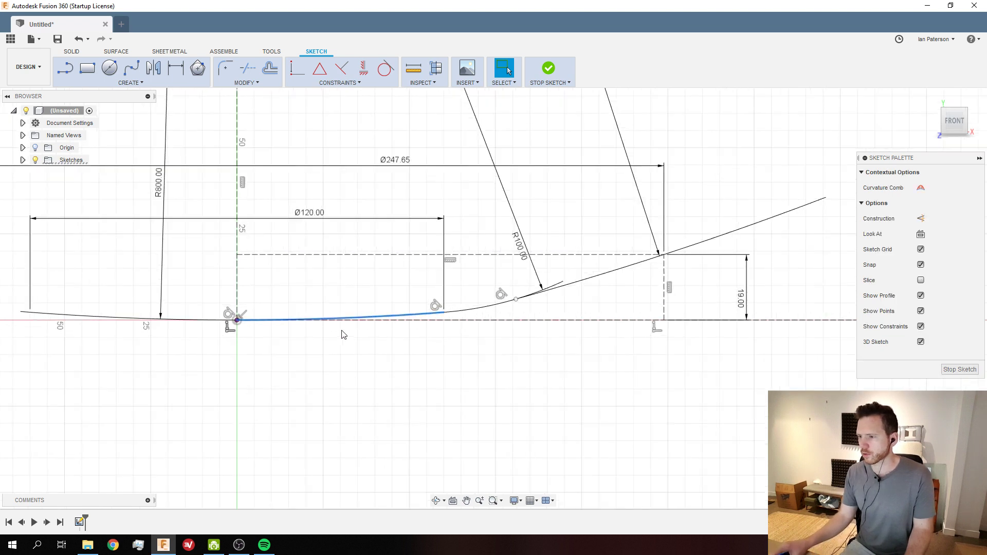
left_click(482, 310)
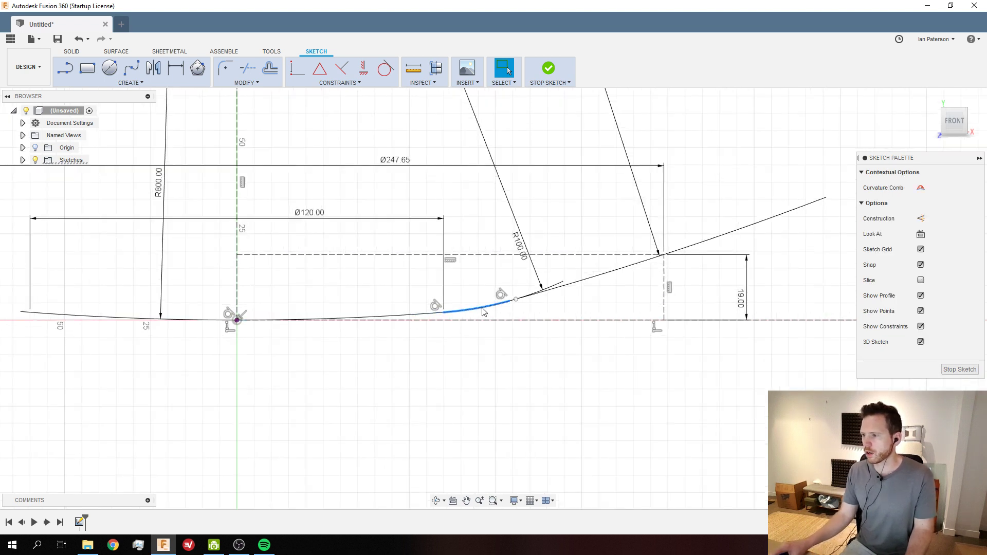
left_click(600, 276)
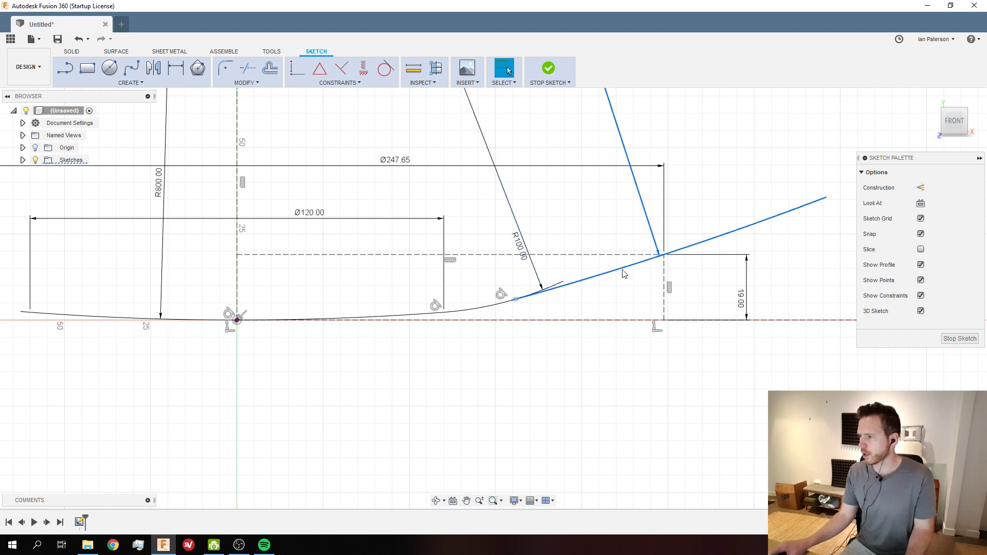
scroll(624, 274, "down", 5)
scroll(589, 134, "up", 2)
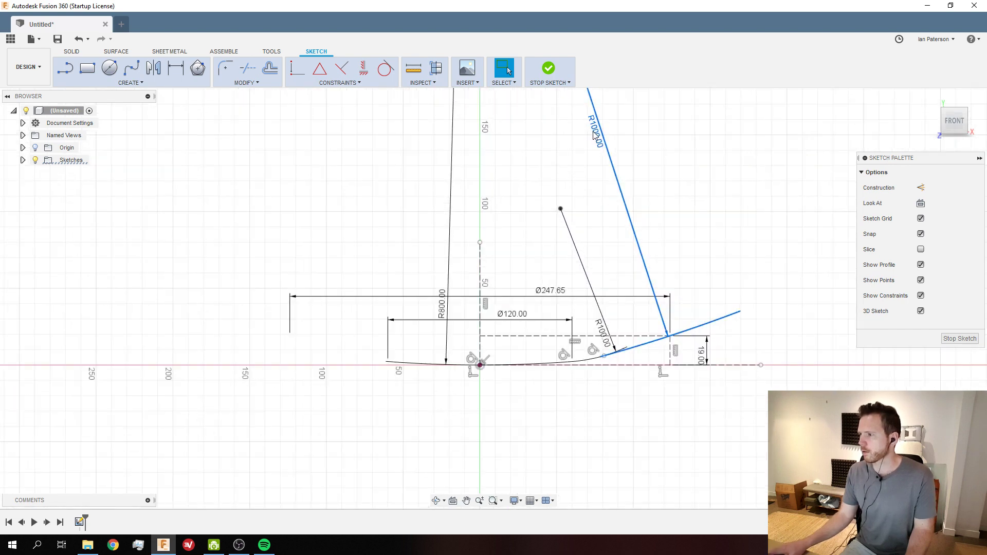
double_click(591, 131)
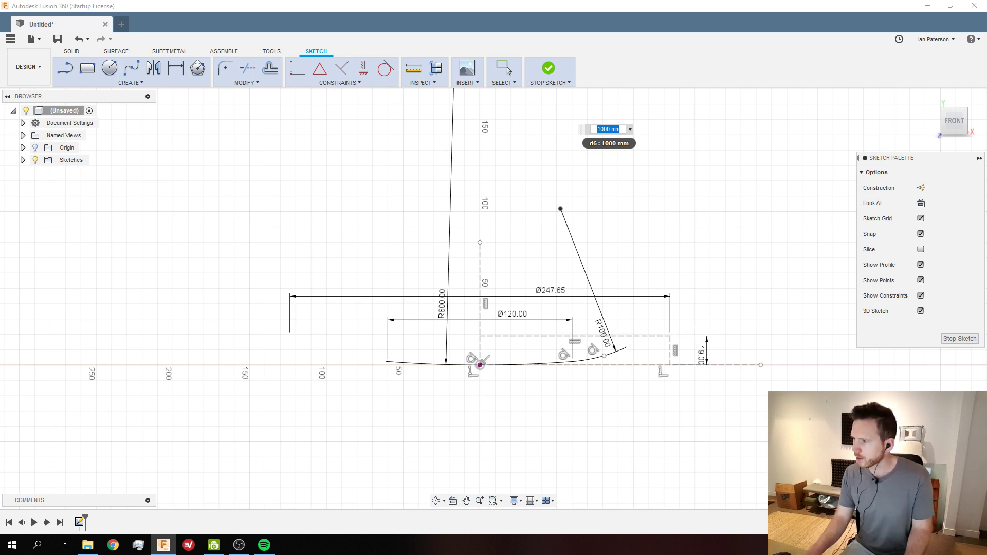
key("Return")
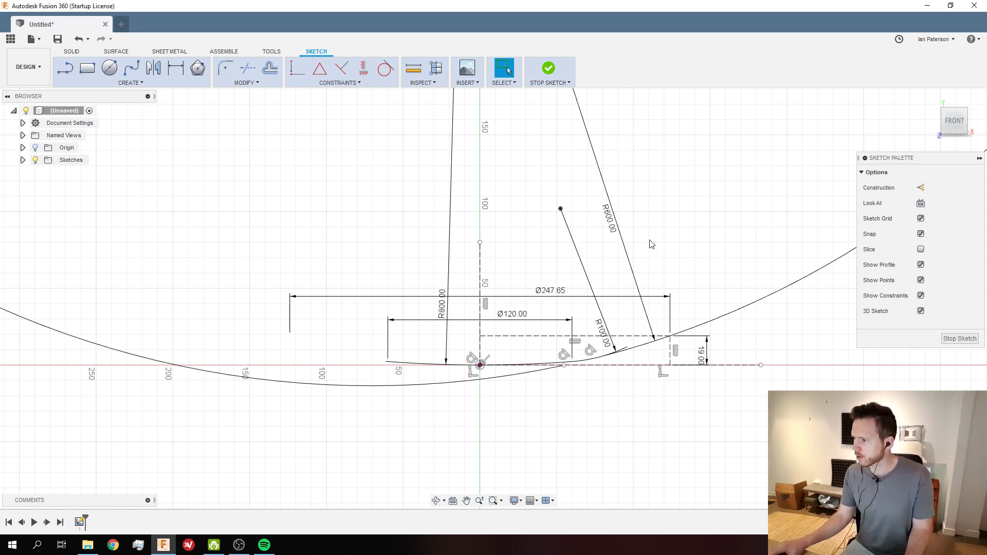
Move the upper arc's free end back so the arc ends just beyond the corner of the construction lines
scroll(659, 330, "up", 3)
left_click_drag(483, 397, 700, 307)
scroll(638, 359, "up", 3)
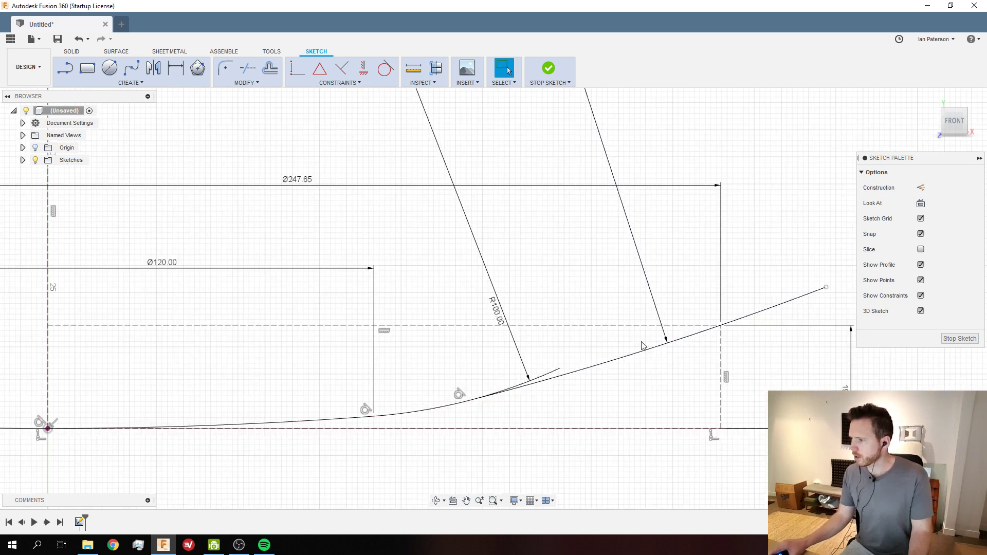
left_click(765, 308)
left_click(756, 291)
scroll(755, 290, "down", 2)
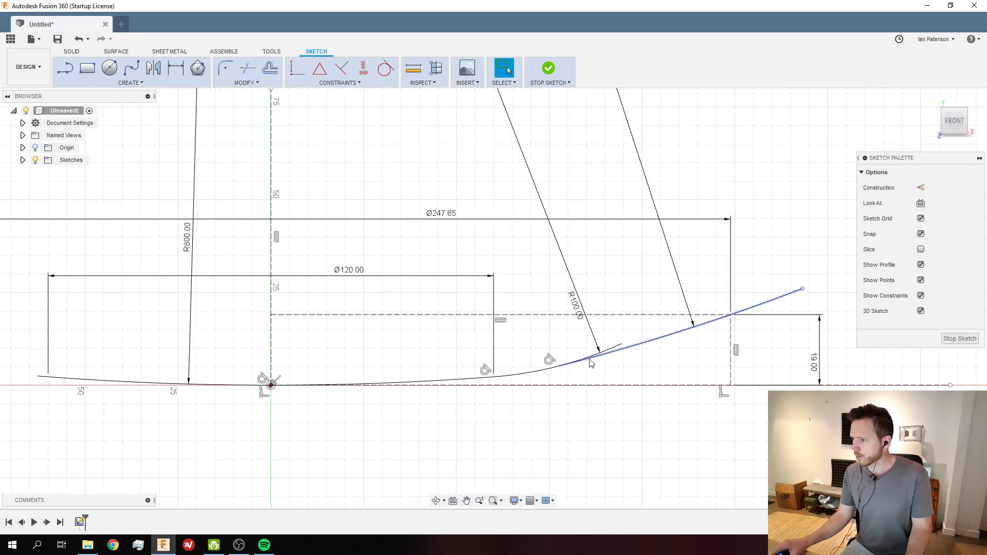
Add a 300 mm diameter dimension between the vertical construction line and the free end of the upper arc
scroll(662, 317, "down", 3)
key("d")
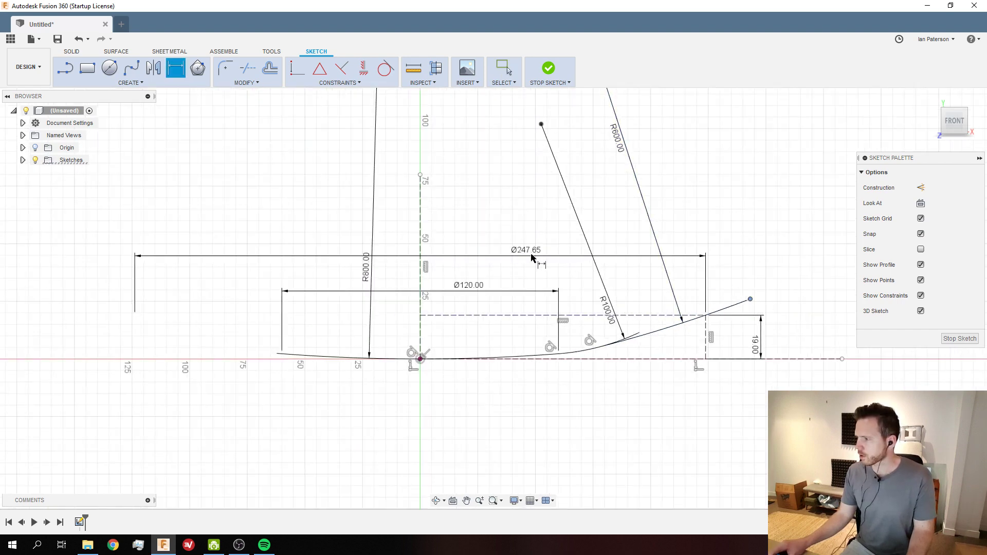
key("Escape")
key("d")
left_click(421, 227)
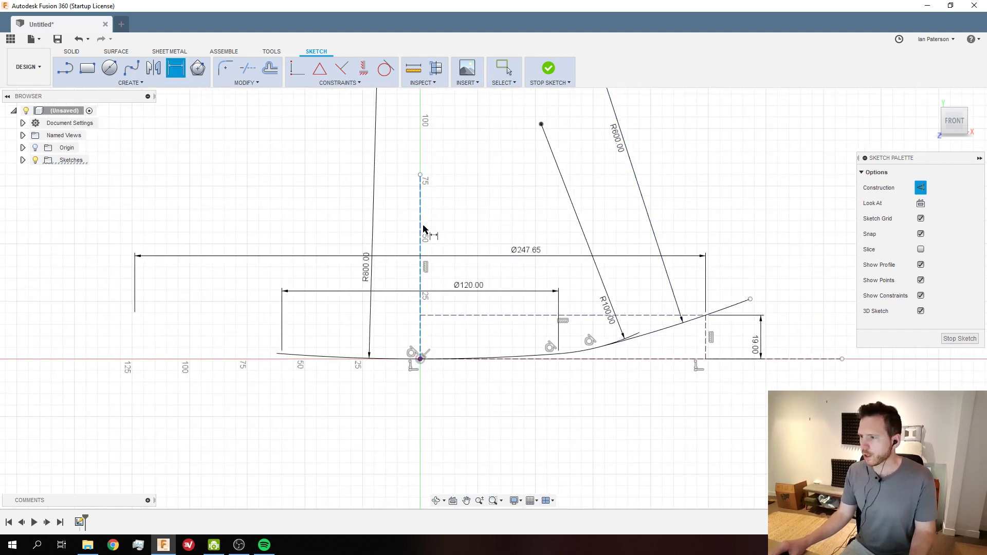
left_click(750, 299)
right_click(696, 234)
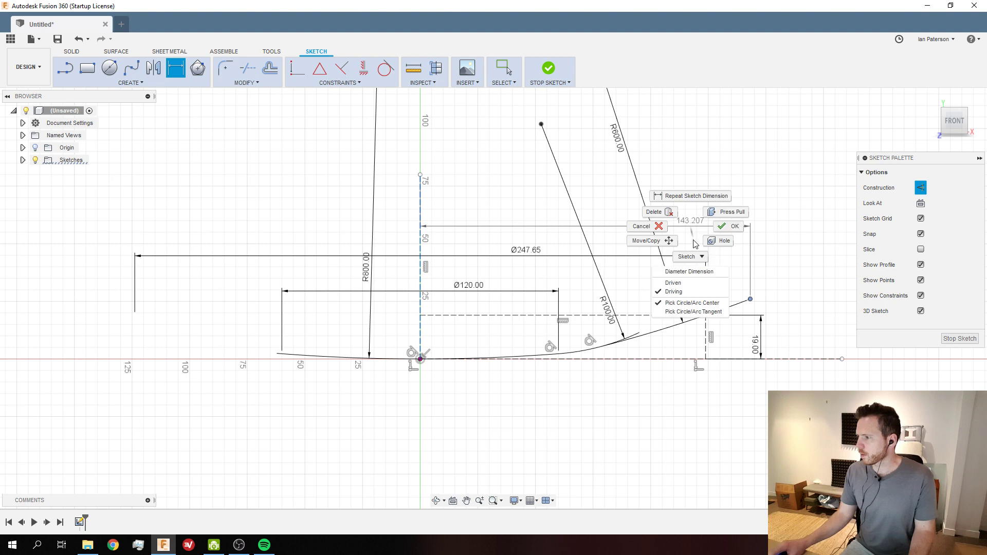
left_click(684, 274)
left_click(489, 164)
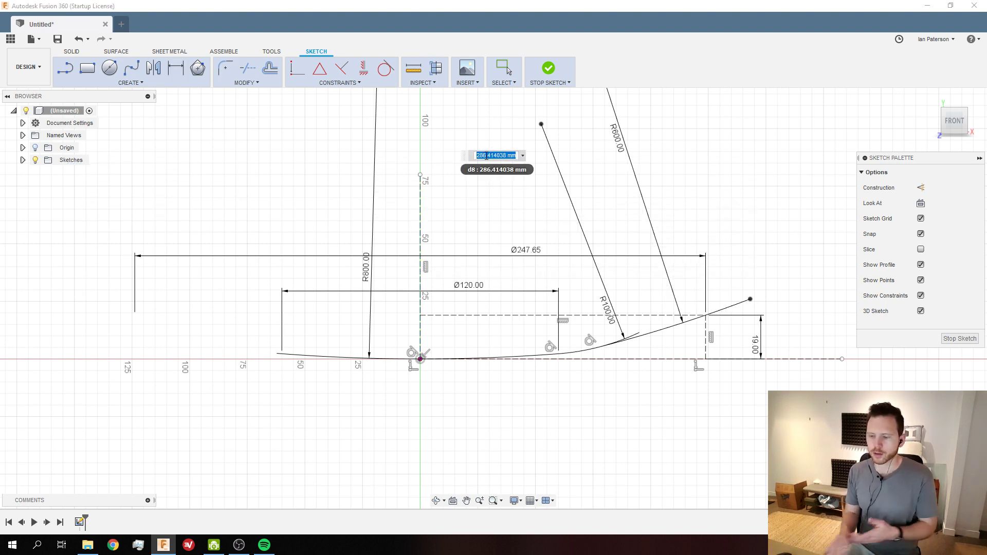
type("300")
key("Return")
key("Escape")
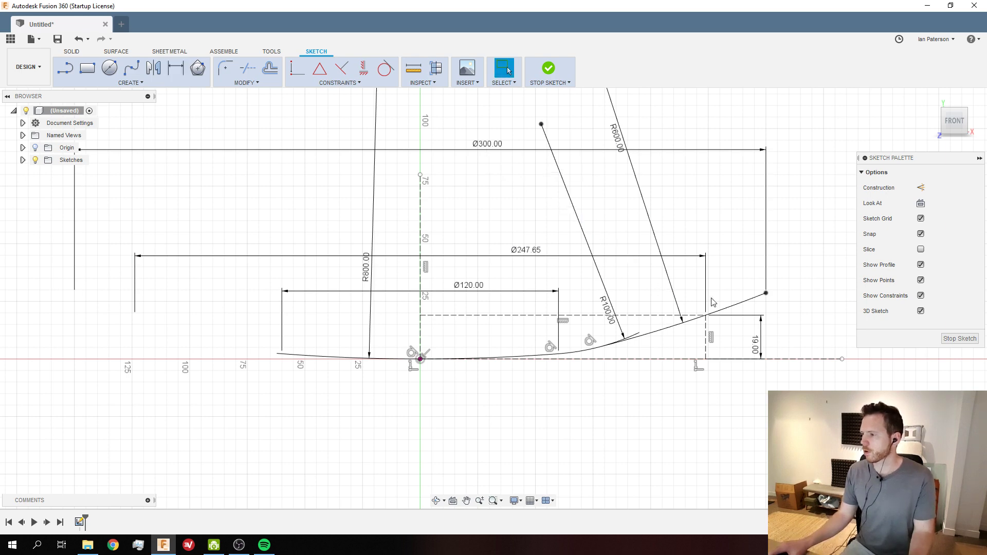
Reposition the 247.65 mm diameter dimension closer to the profile, between the 300 mm and 120 mm diameter dimensions
scroll(605, 333, "up", 3)
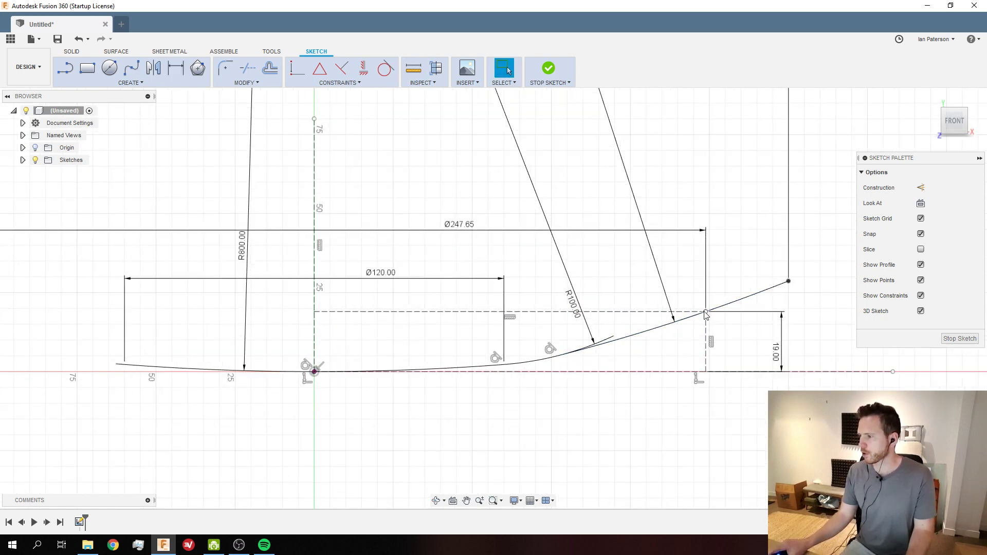
scroll(640, 283, "down", 1)
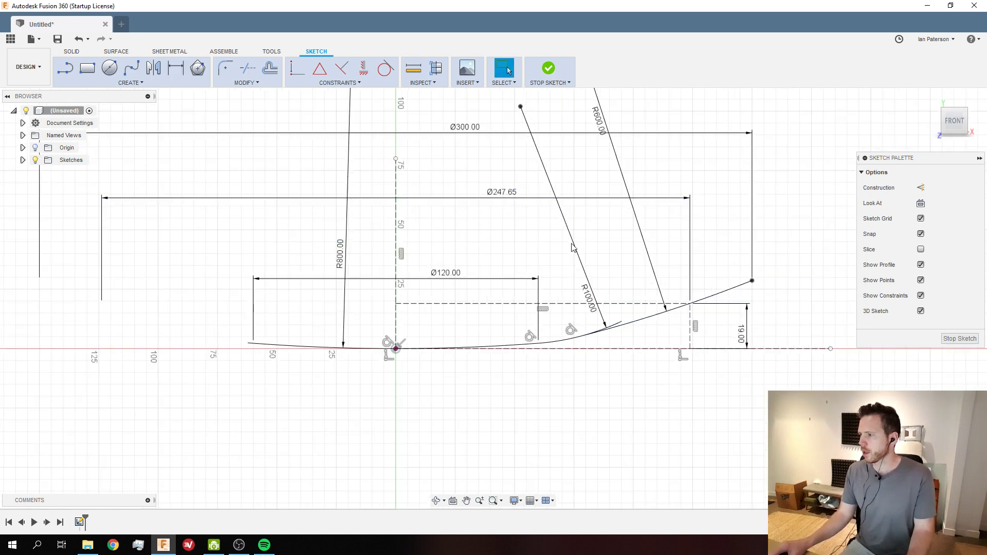
left_click_drag(510, 198, 487, 221)
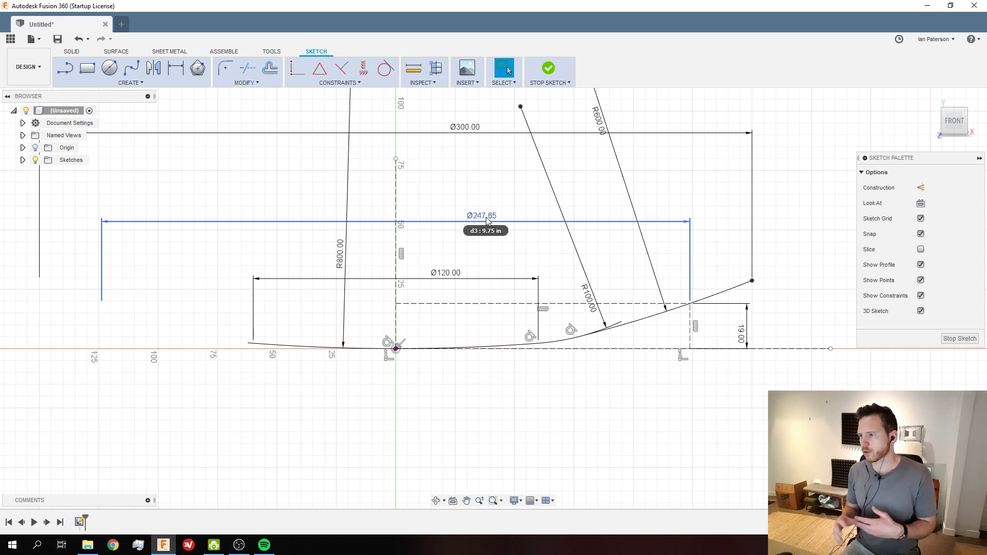
Select all three connected arcs of the profile, from the origin to the free end of the upper arc
scroll(736, 306, "up", 2)
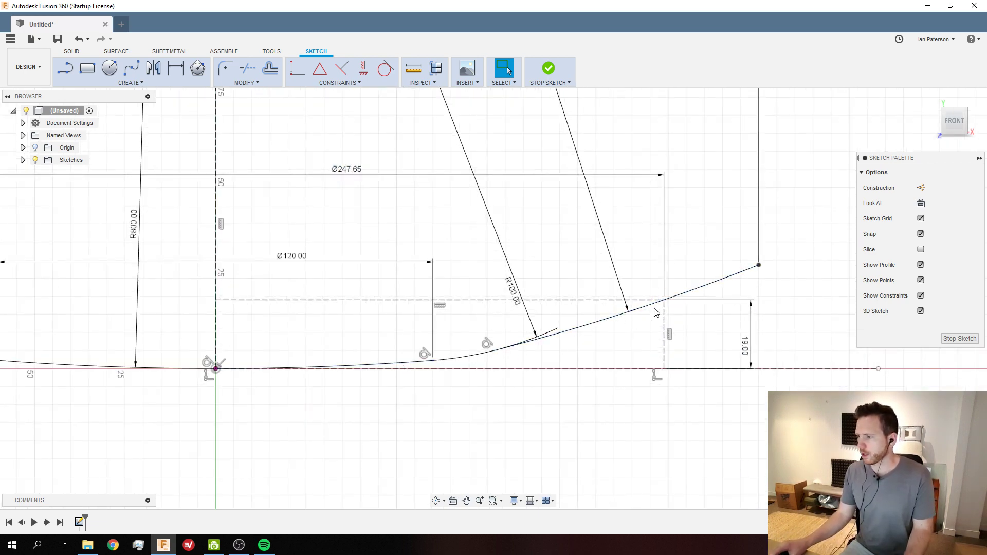
left_click(432, 360)
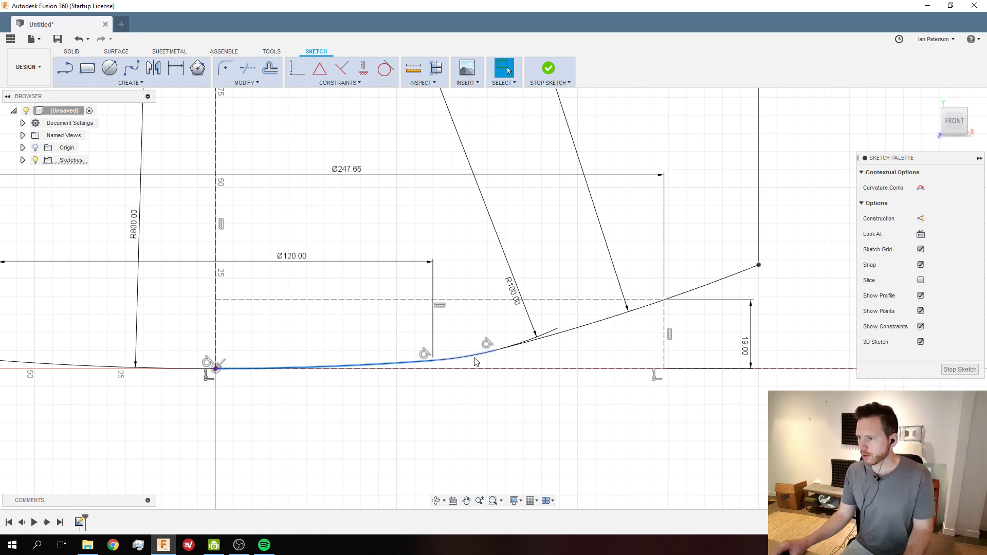
left_click(546, 334, "shift")
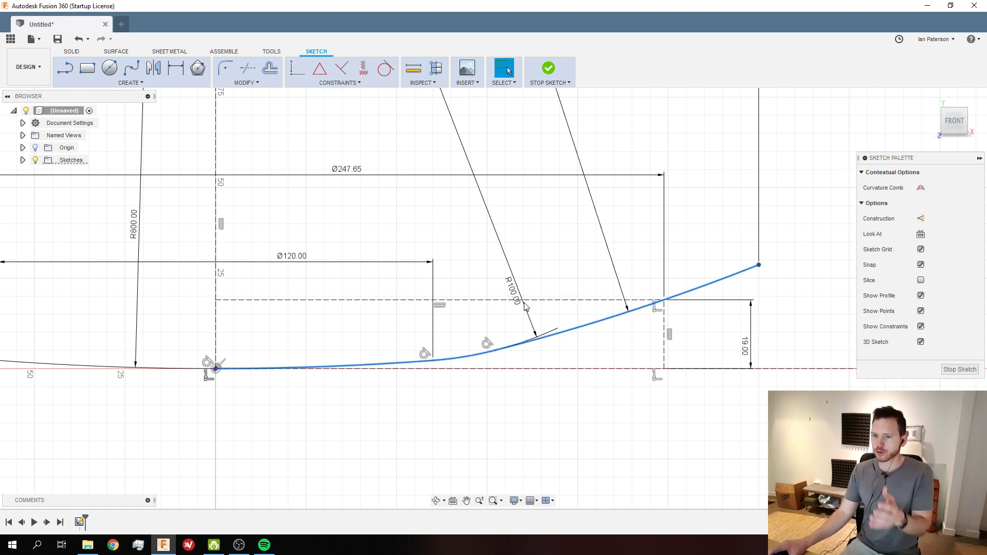
left_click(236, 397)
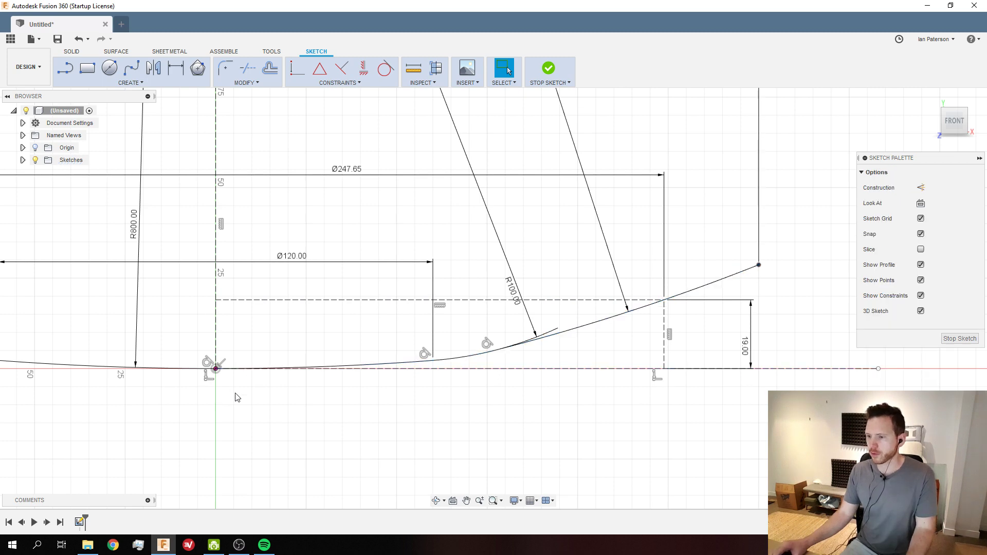
left_click(430, 362)
left_click(517, 343, "shift")
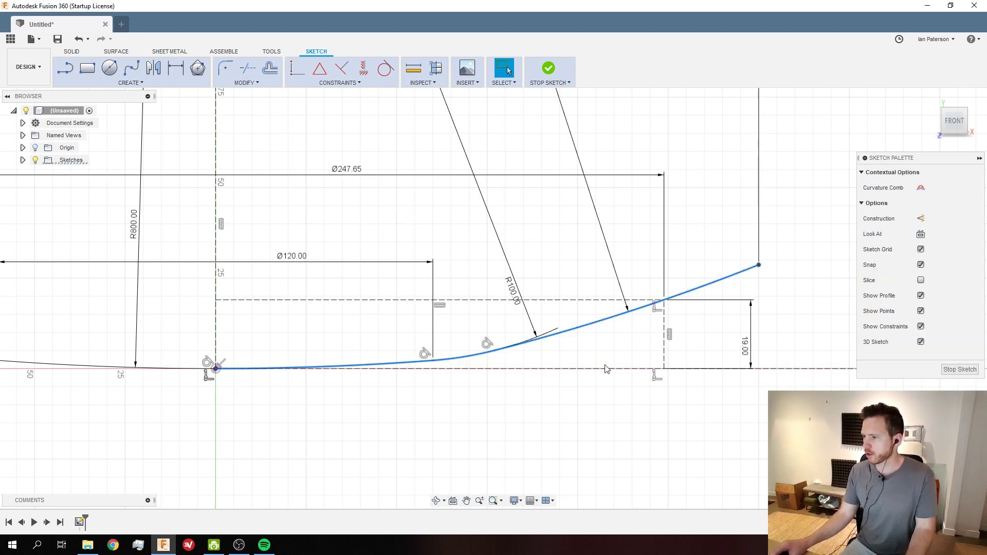
scroll(606, 369, "down", 2)
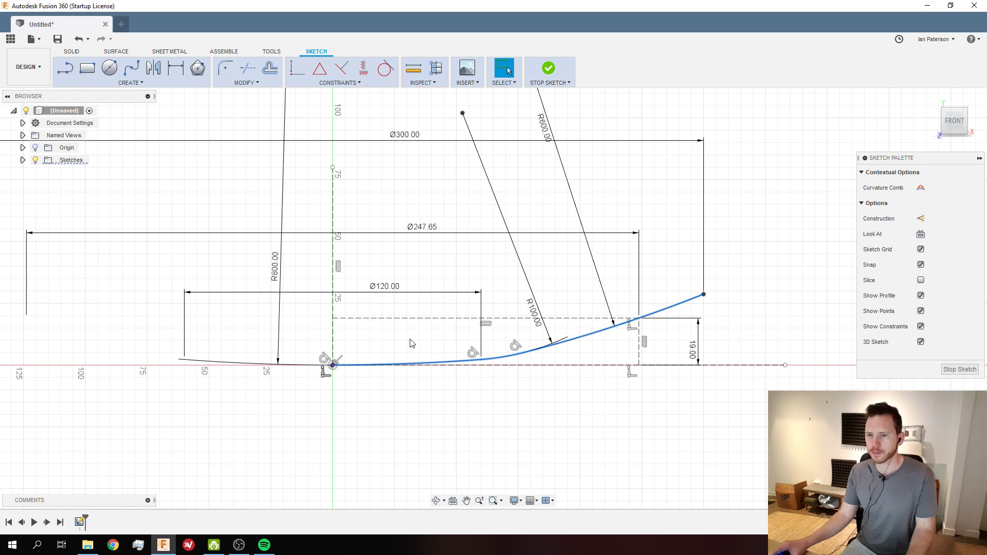
scroll(373, 392, "up", 1)
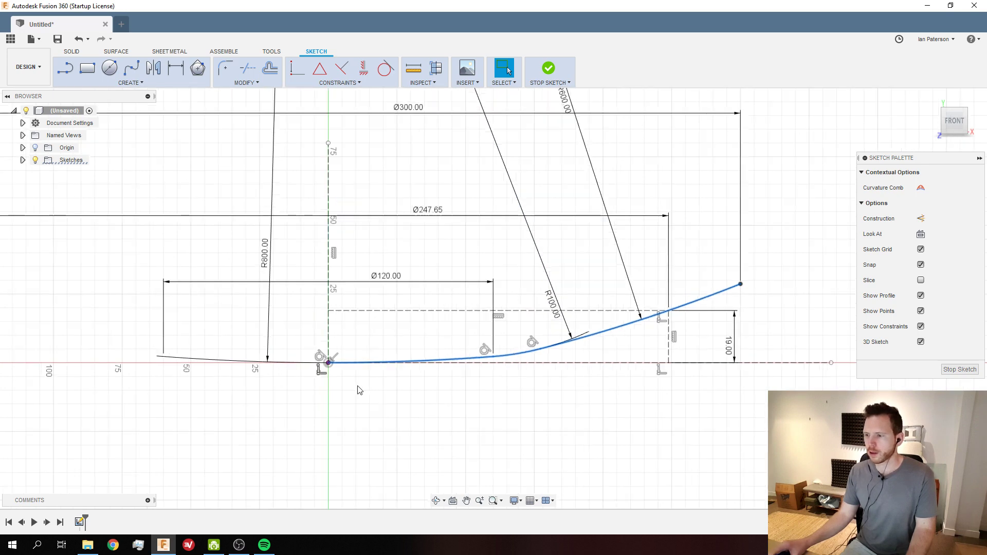
scroll(362, 383, "down", 1)
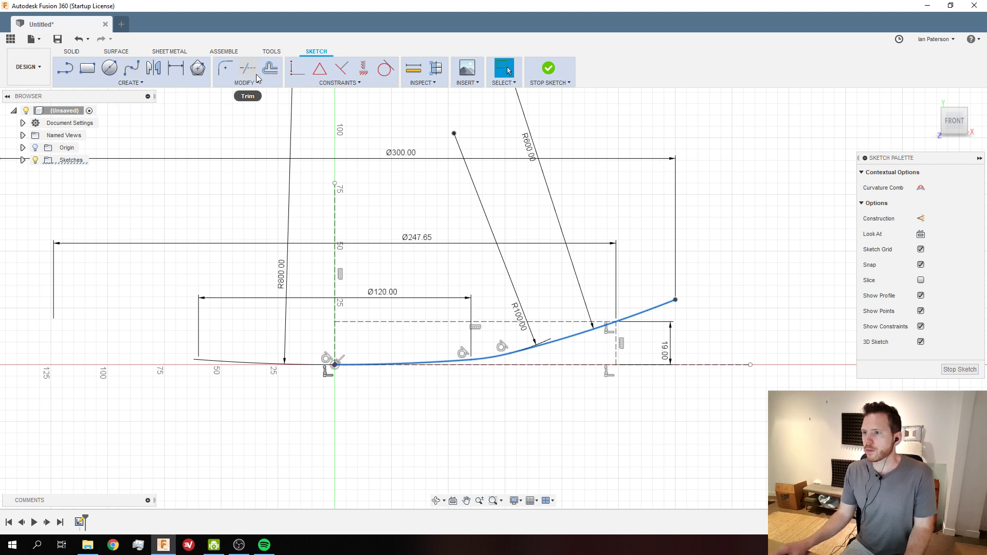
left_click(126, 85)
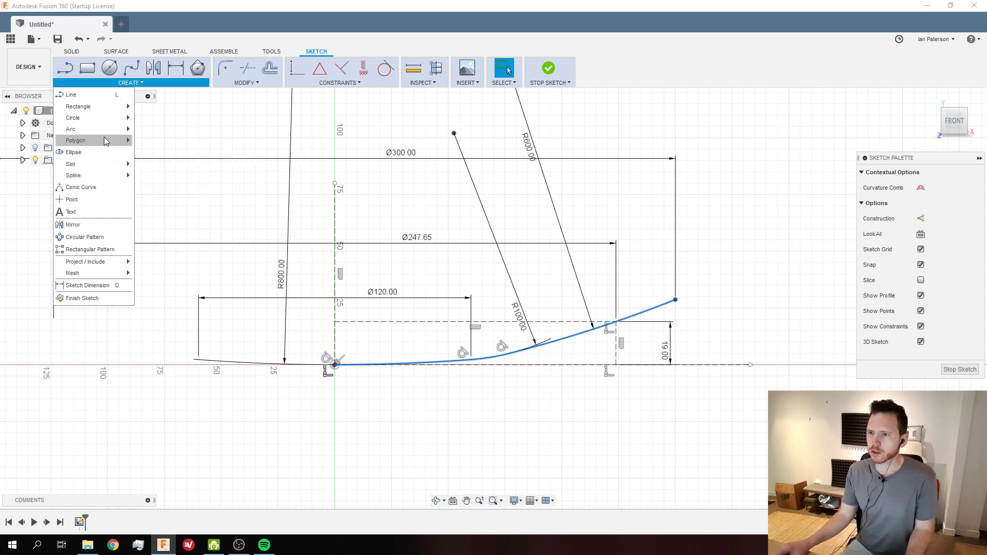
mouse_move(115, 169)
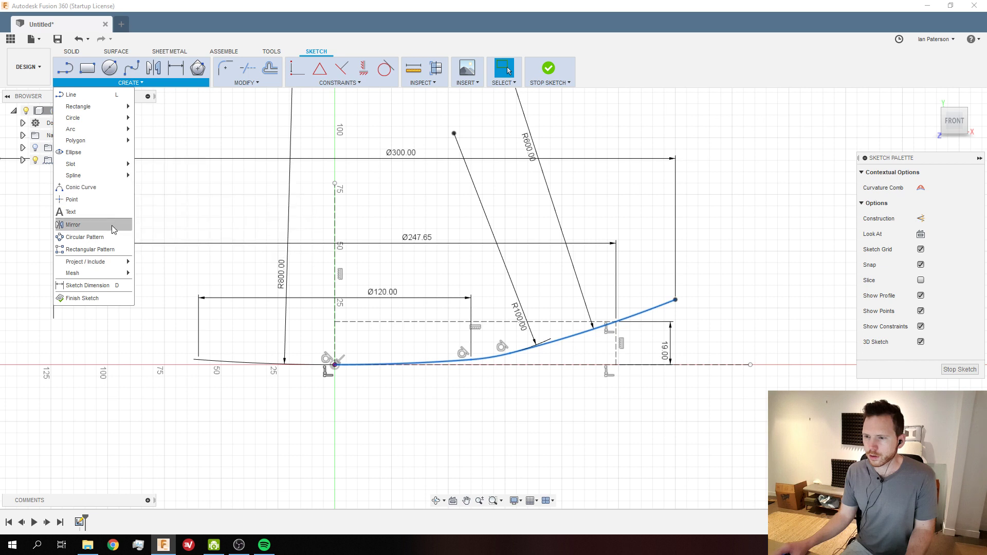
mouse_move(118, 264)
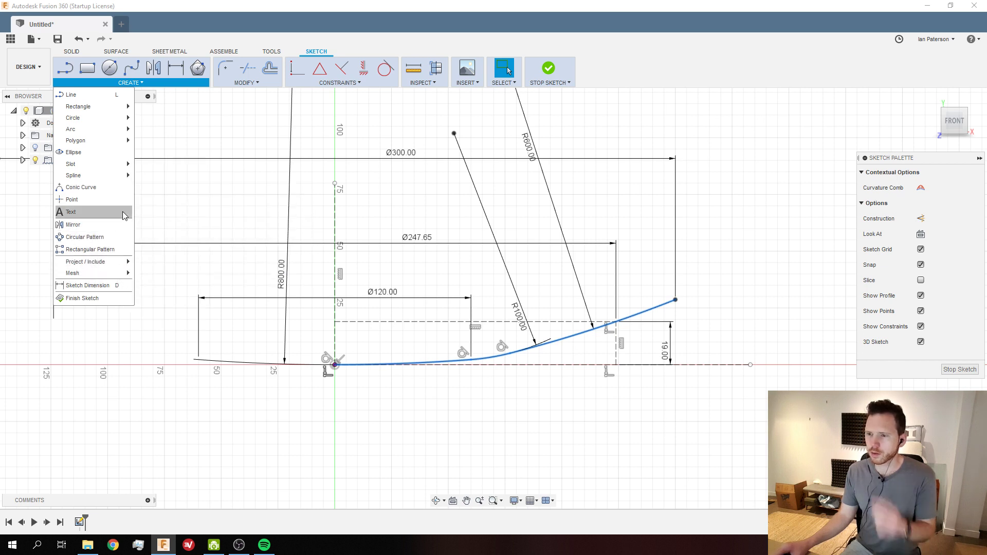
left_click(186, 199)
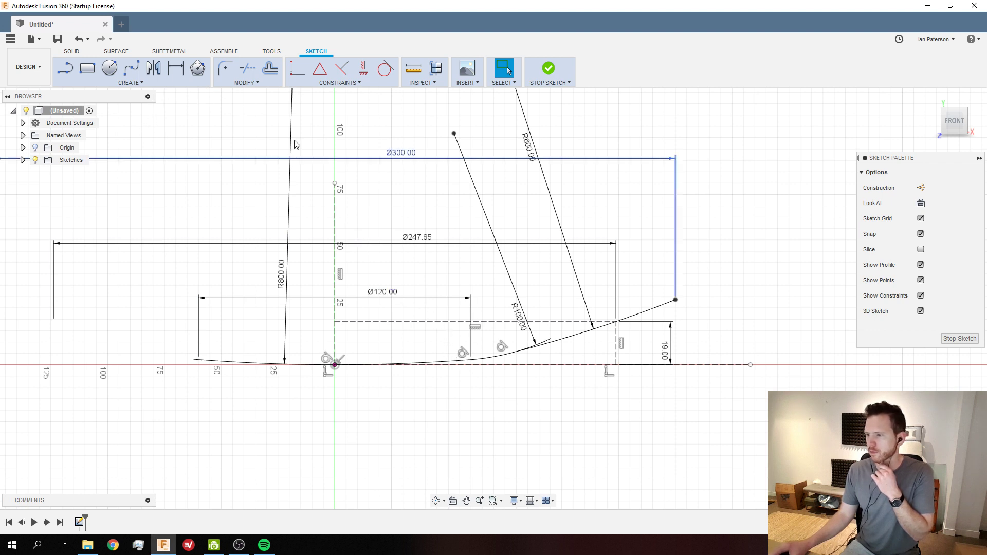
left_click(257, 84)
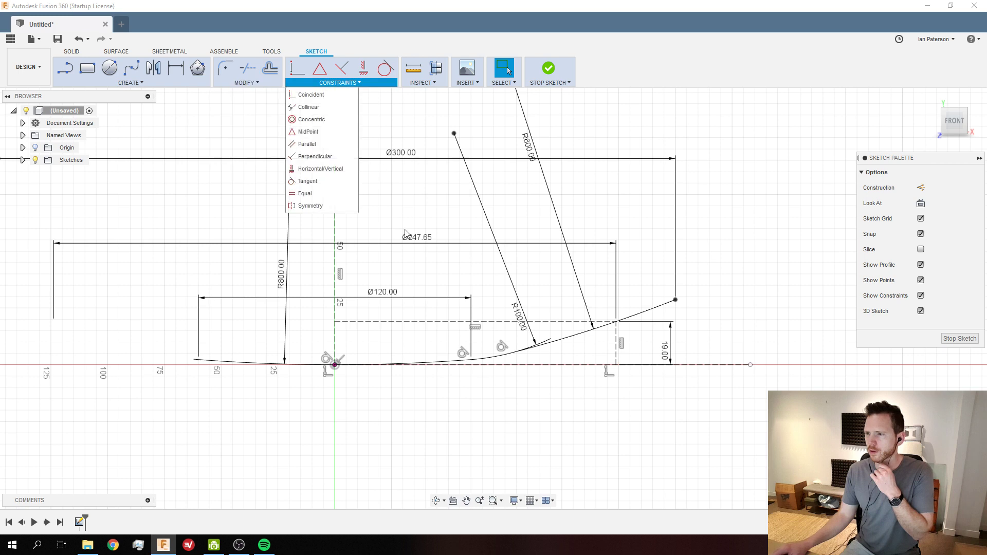
Offset the three connected arcs of the profile to the outer, lower side by 25.4/2 mm
left_click(449, 365)
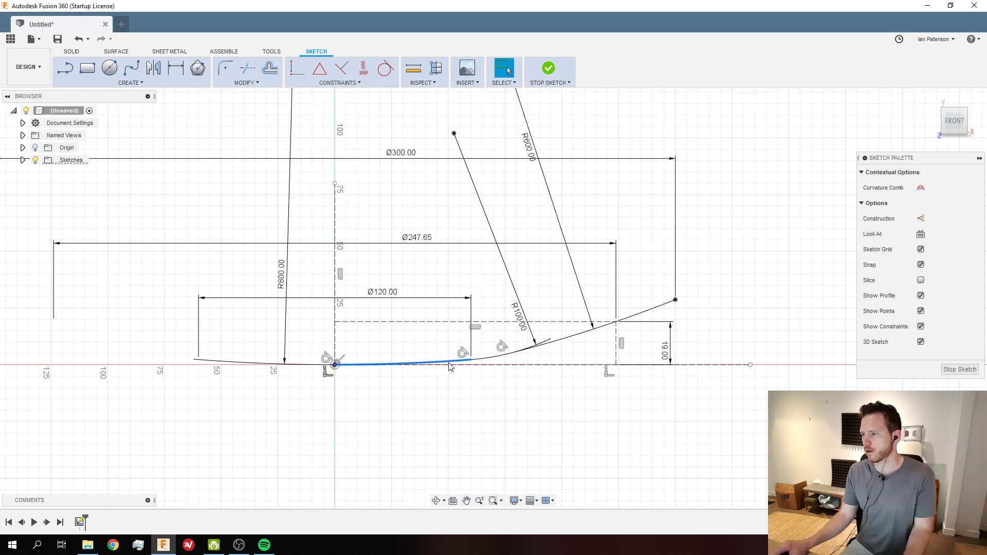
double_click(449, 365)
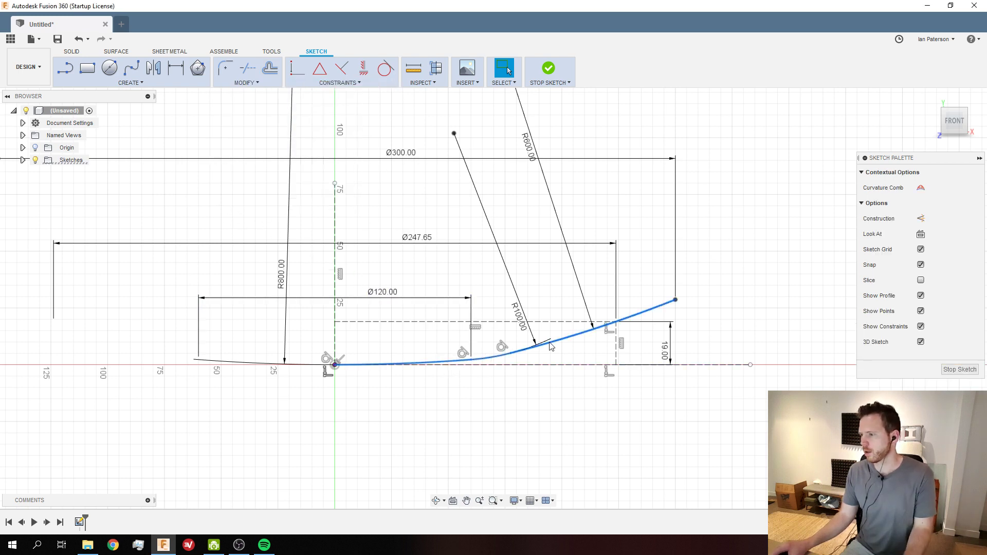
left_click(270, 68)
left_click_drag(548, 348, 571, 385)
scroll(571, 385, "up", 2)
scroll(581, 372, "up", 1)
scroll(206, 358, "up", 5)
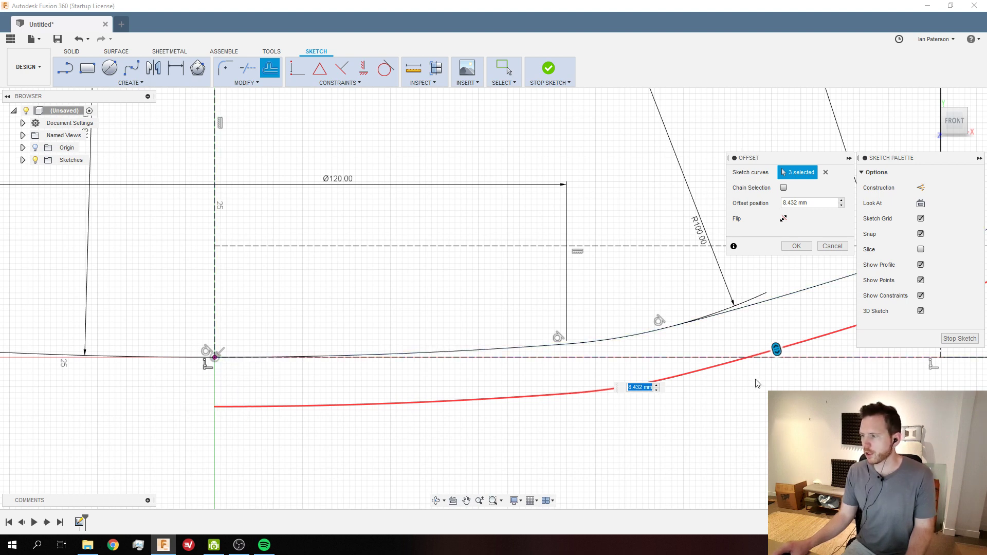
left_click(811, 203)
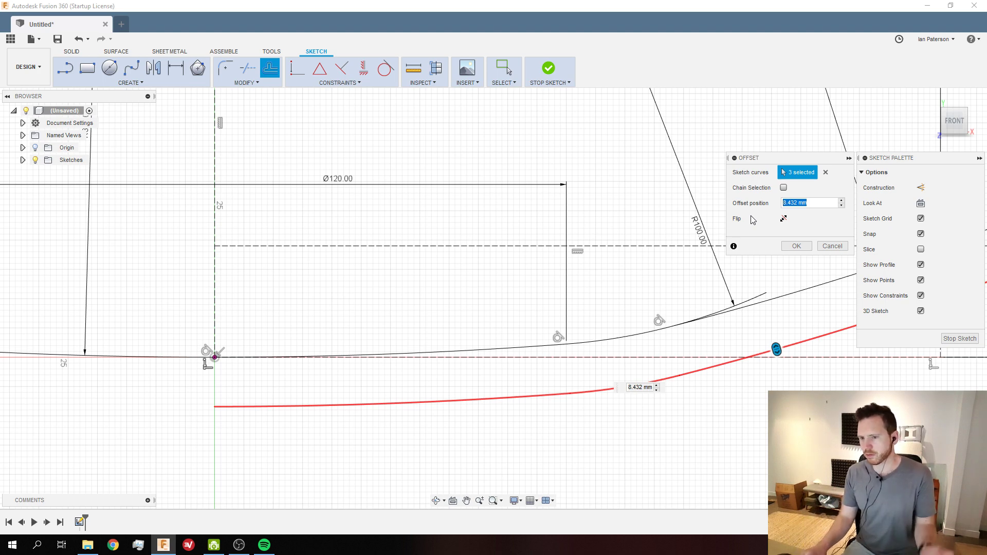
key("Return")
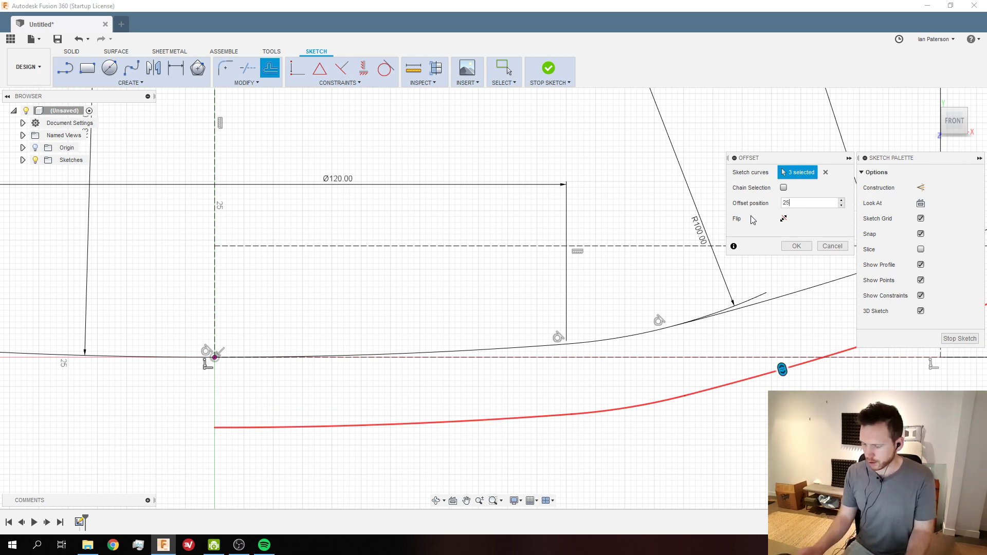
type("/2")
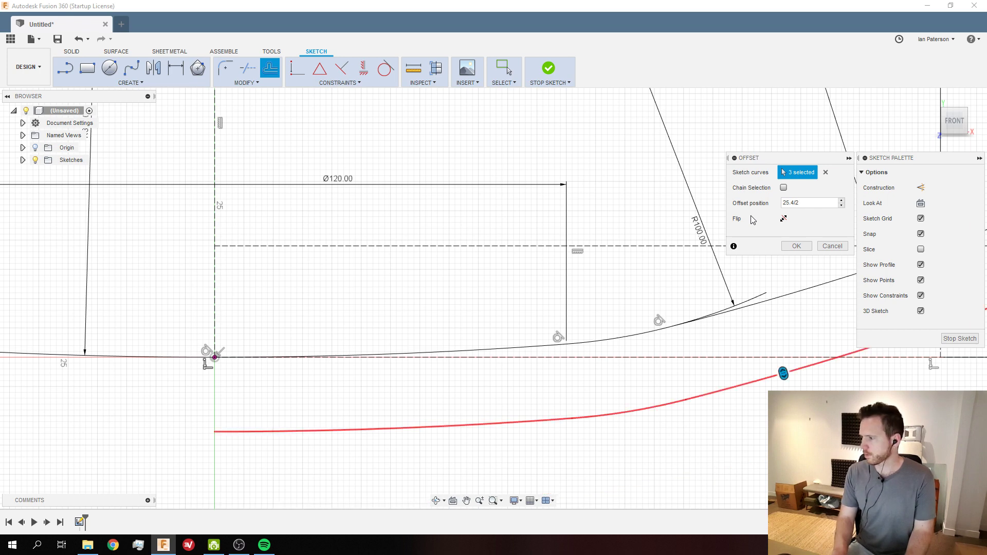
key("Return")
Draw a line from the origin down to the inner end of the offset curve
scroll(452, 319, "down", 3)
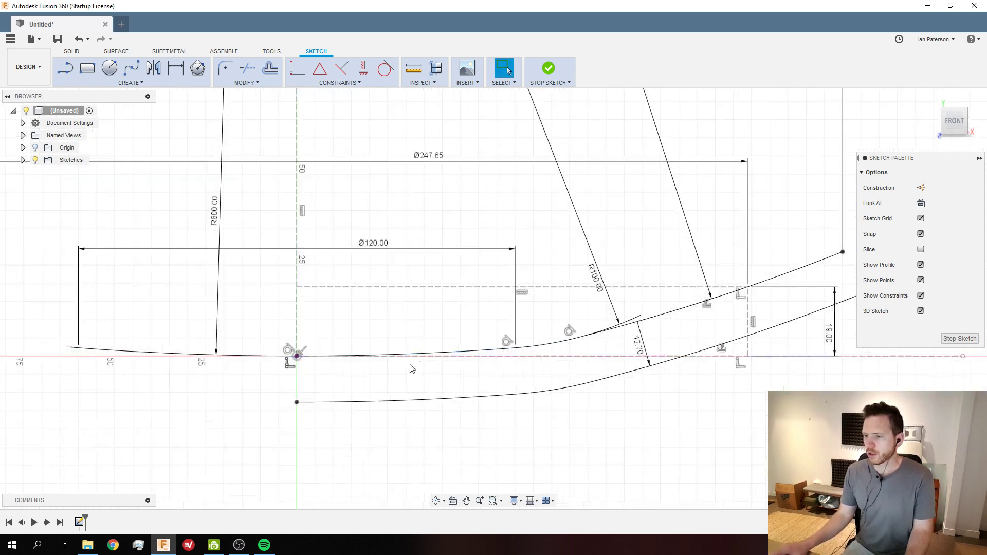
scroll(322, 385, "up", 5)
key("l")
left_click(230, 325)
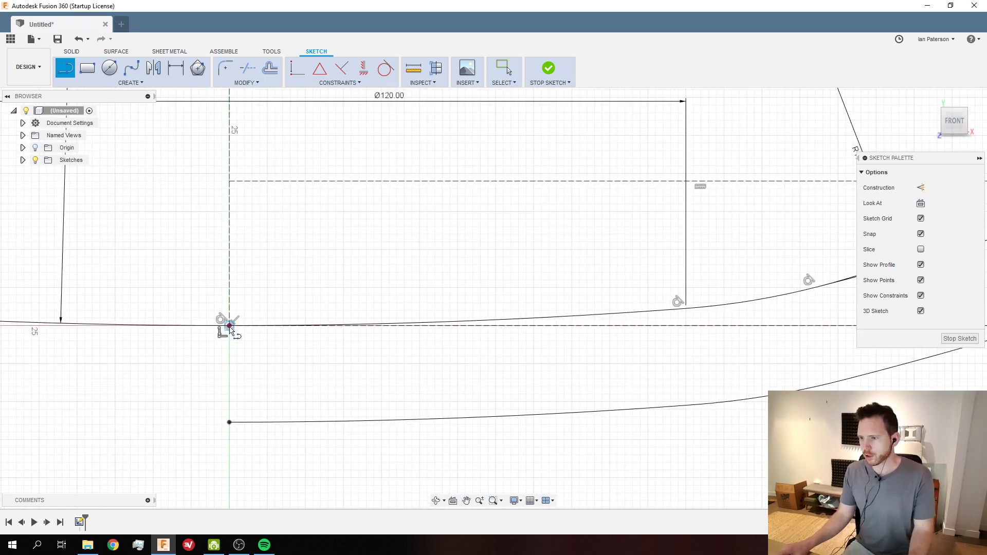
left_click(229, 422)
Close the profile with a line between the outer free ends of the offset curve and the upper arc
scroll(169, 381, "down", 2)
scroll(663, 333, "down", 2)
scroll(702, 311, "up", 4)
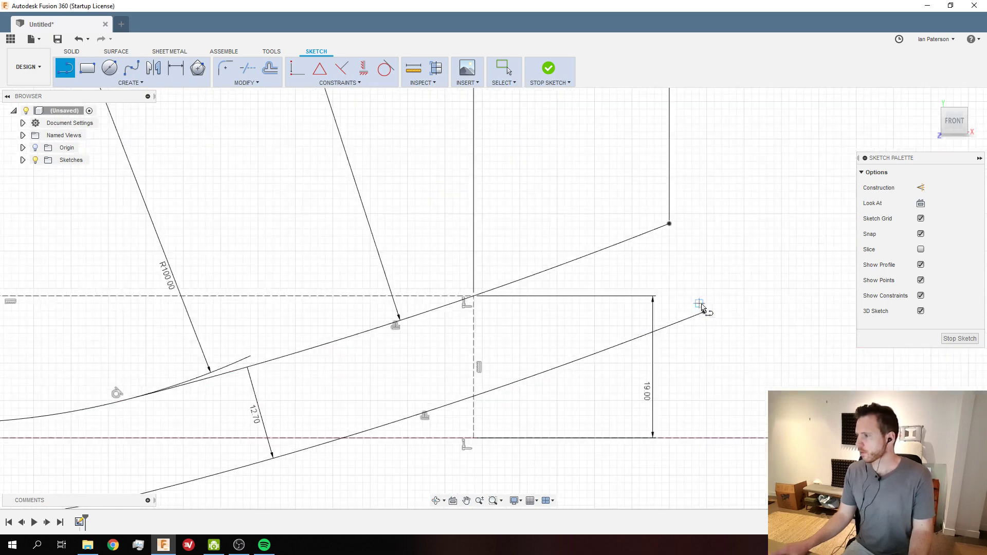
left_click(704, 311)
left_click(668, 223)
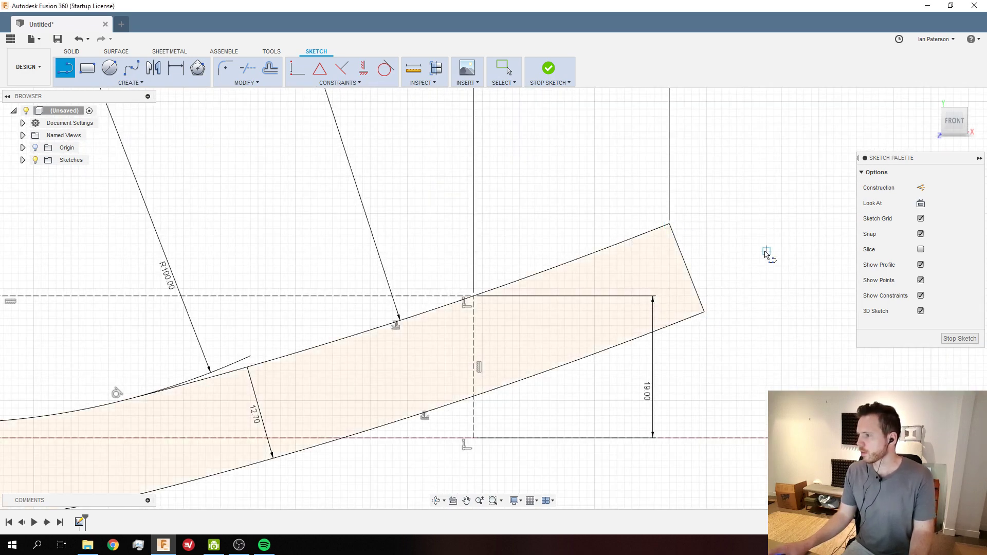
key("Escape")
scroll(442, 329, "down", 3)
scroll(186, 365, "down", 5)
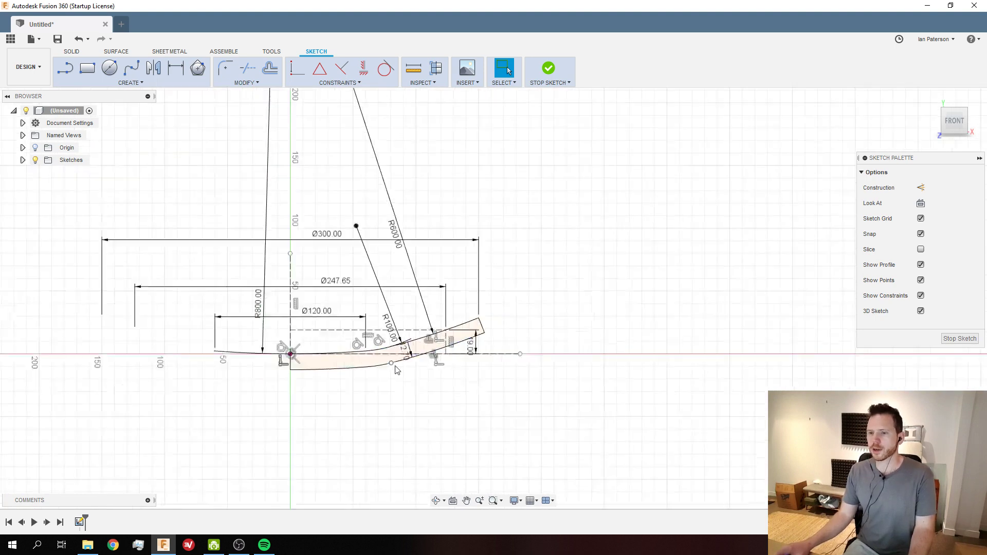
Extrude the closed curved profile to one side by 850 mm as a new body
scroll(278, 374, "up", 3)
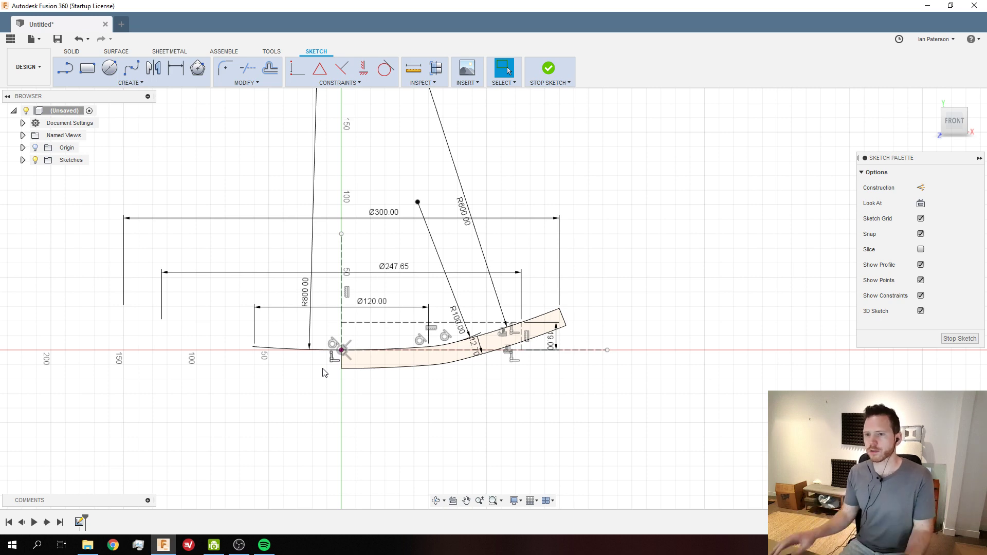
middle_click_drag(437, 200, 372, 158, "shift")
left_click(77, 52)
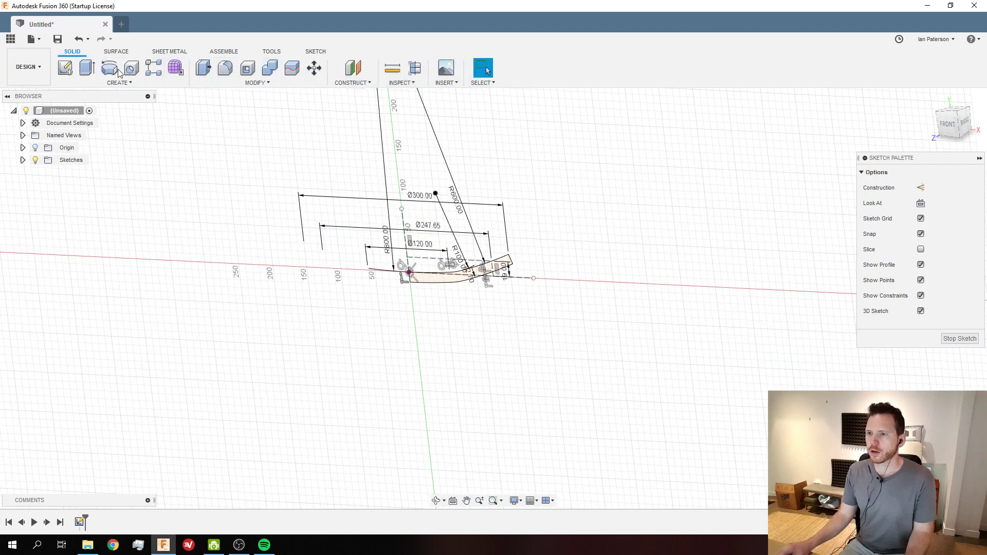
left_click(87, 68)
left_click(443, 283)
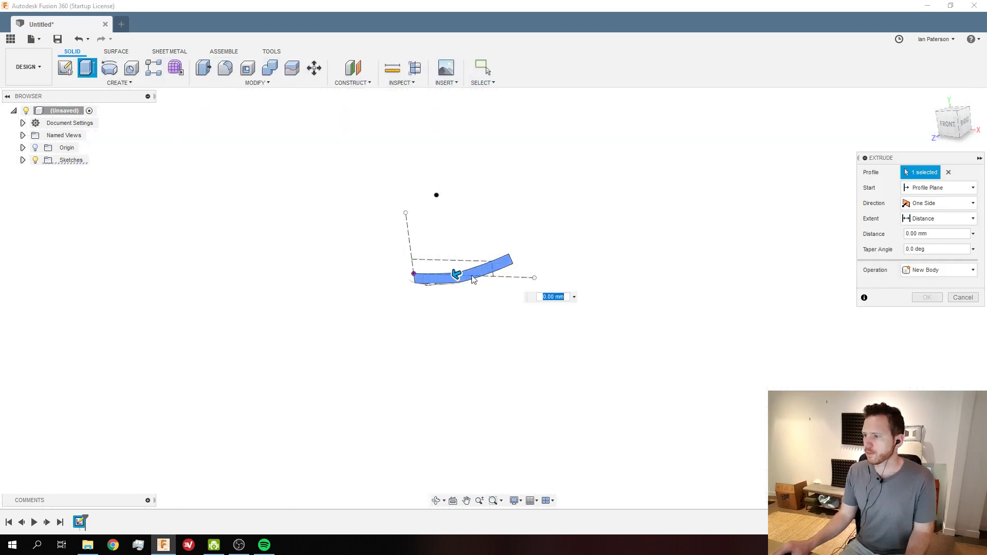
left_click_drag(455, 273, 667, 138)
middle_click_drag(633, 224, 598, 241, "shift")
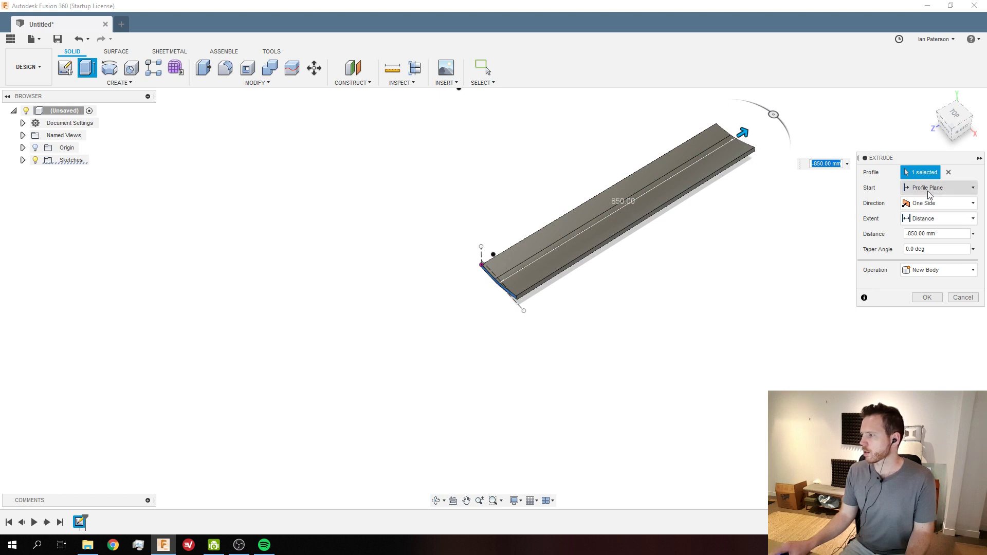
left_click_drag(945, 234, 877, 235)
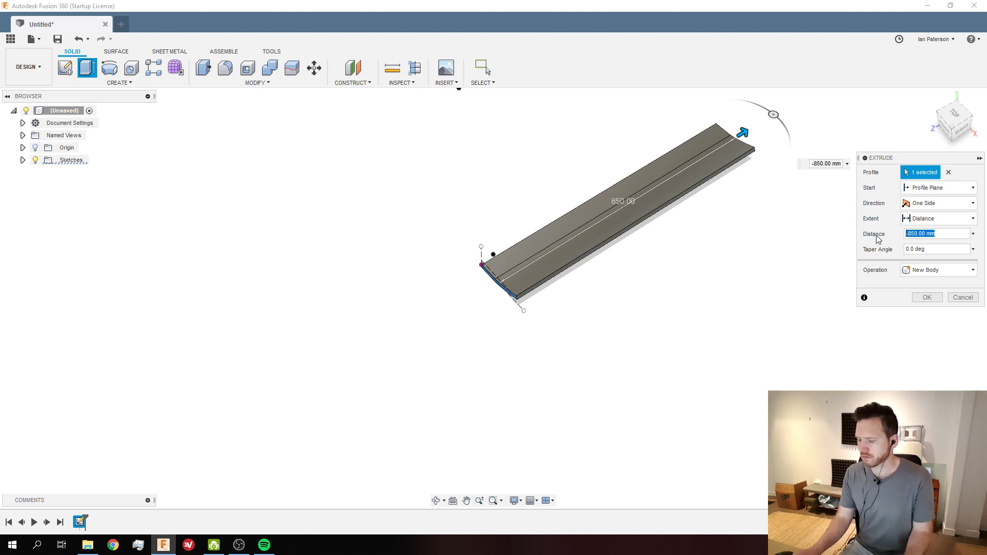
type("850")
key("Return")
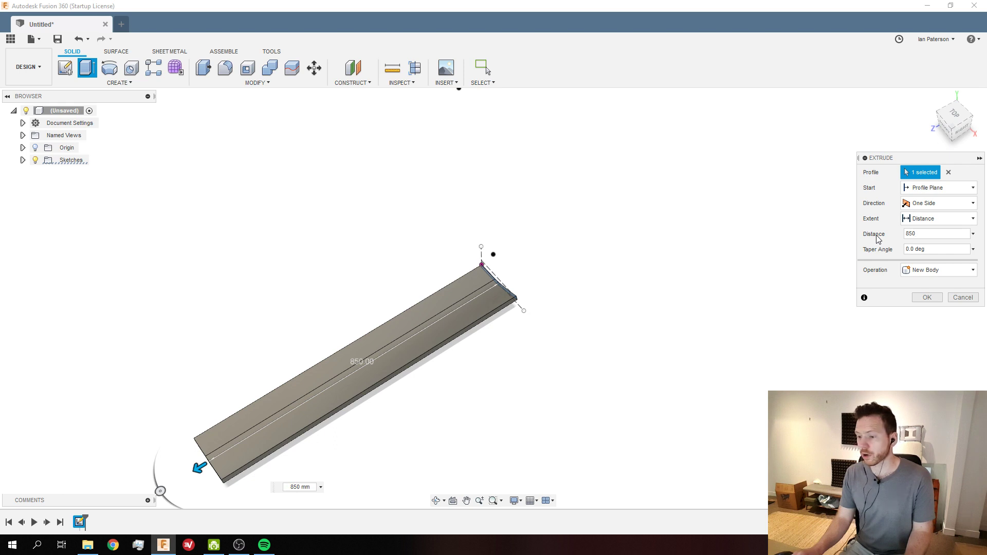
key("Return")
Edit the extrusion to run in the opposite direction with a distance of -850 mm
scroll(529, 388, "down", 3)
middle_click_drag(529, 388, 493, 364, "shift")
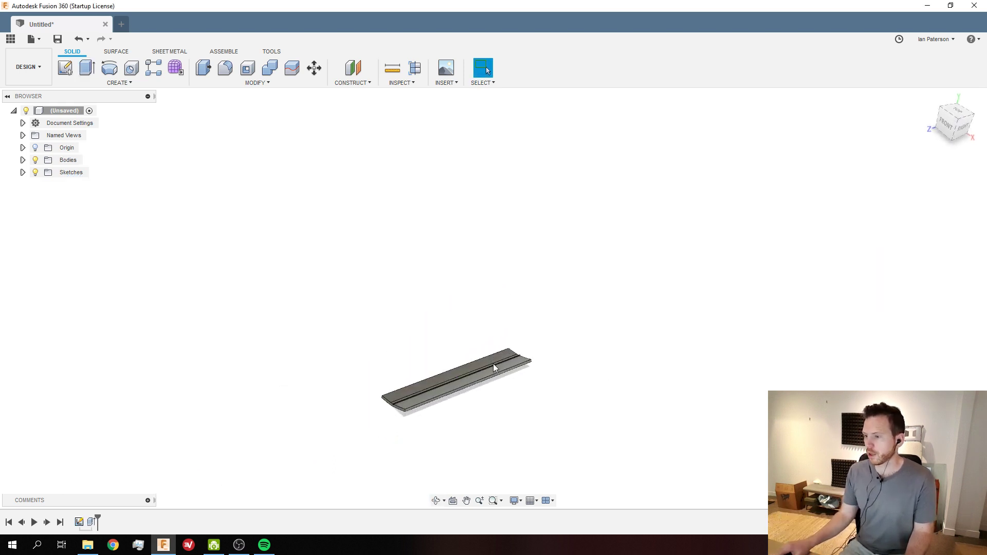
right_click(98, 520)
left_click(121, 418)
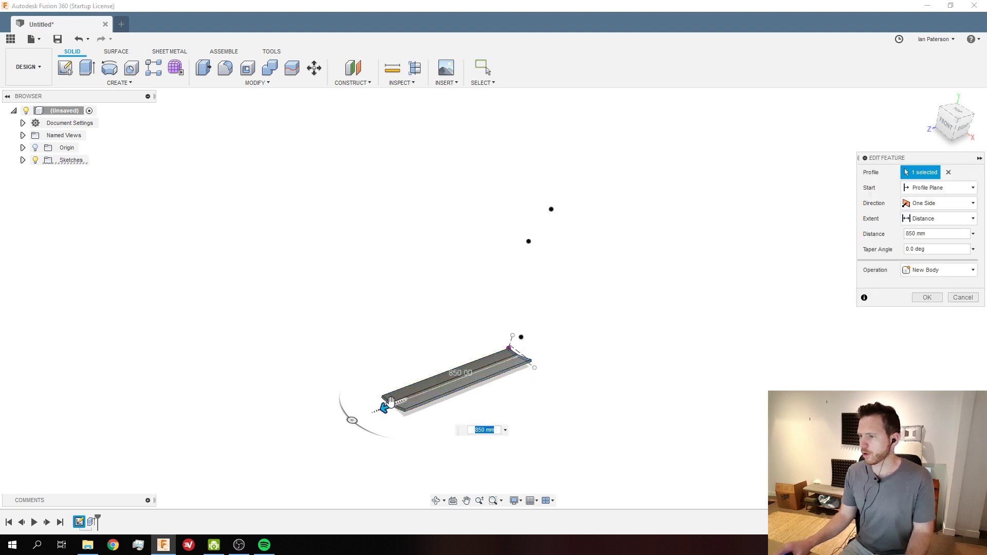
left_click_drag(381, 406, 727, 309)
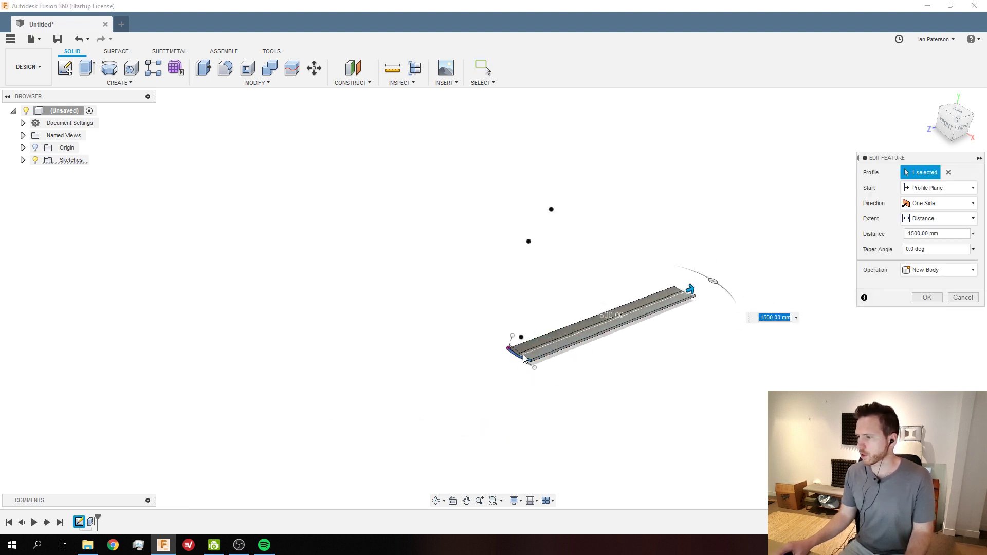
scroll(704, 310, "up", 3)
left_click_drag(681, 281, 629, 302)
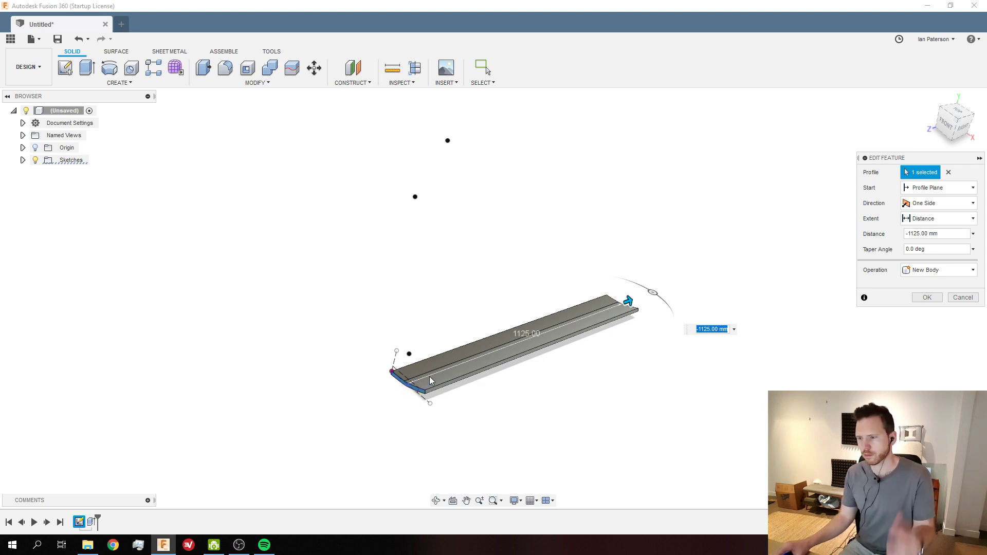
left_click_drag(940, 234, 862, 240)
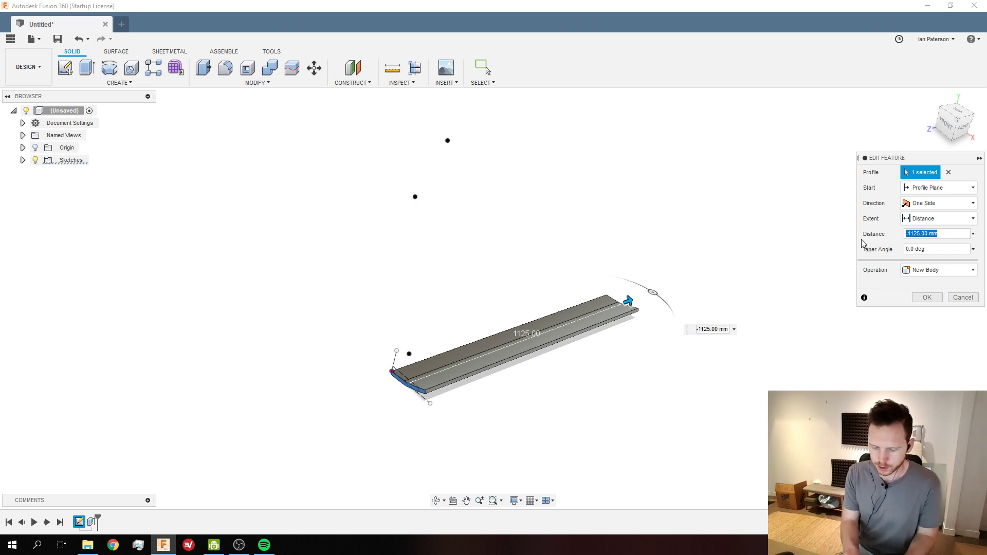
type("-5")
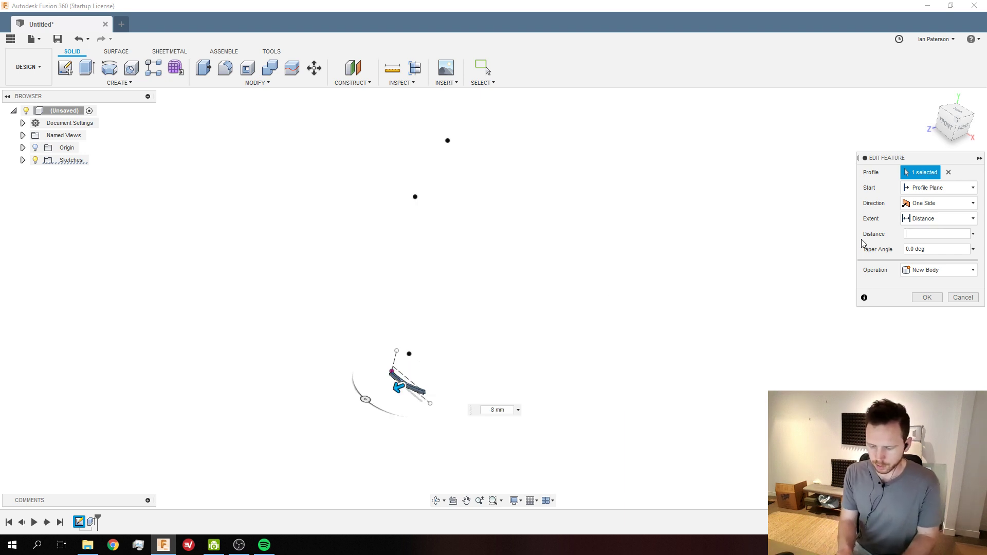
key("BackSpace")
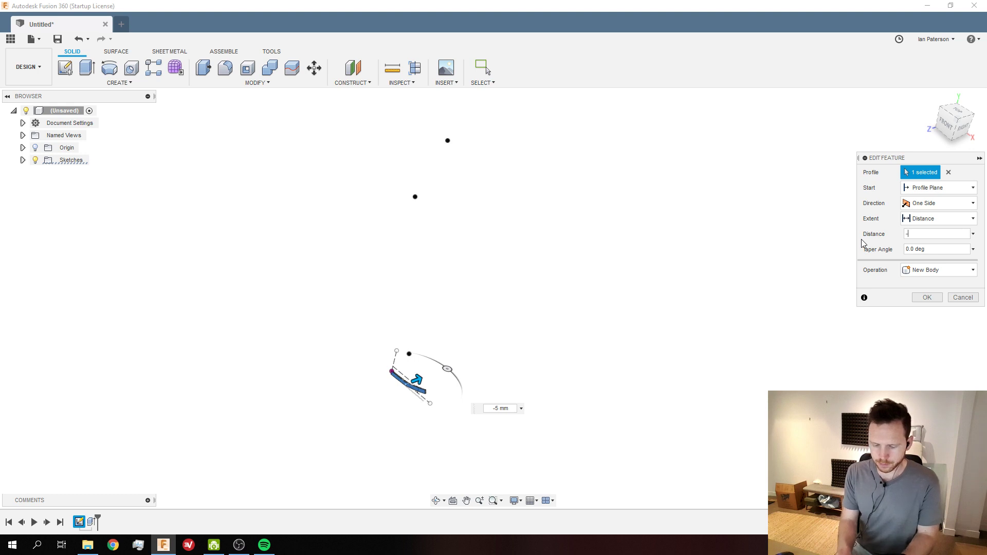
type("850")
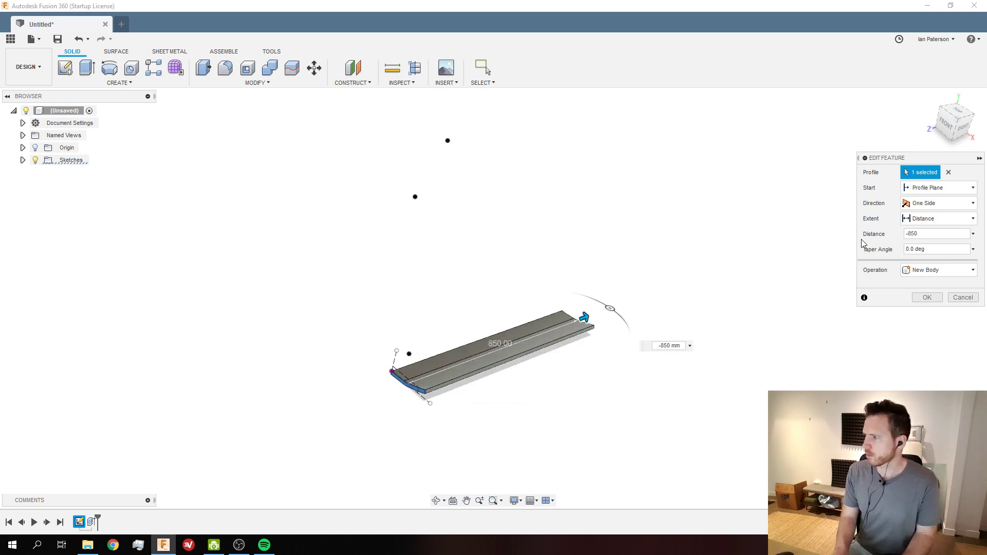
key("Return")
middle_click_drag(533, 343, 497, 388, "shift")
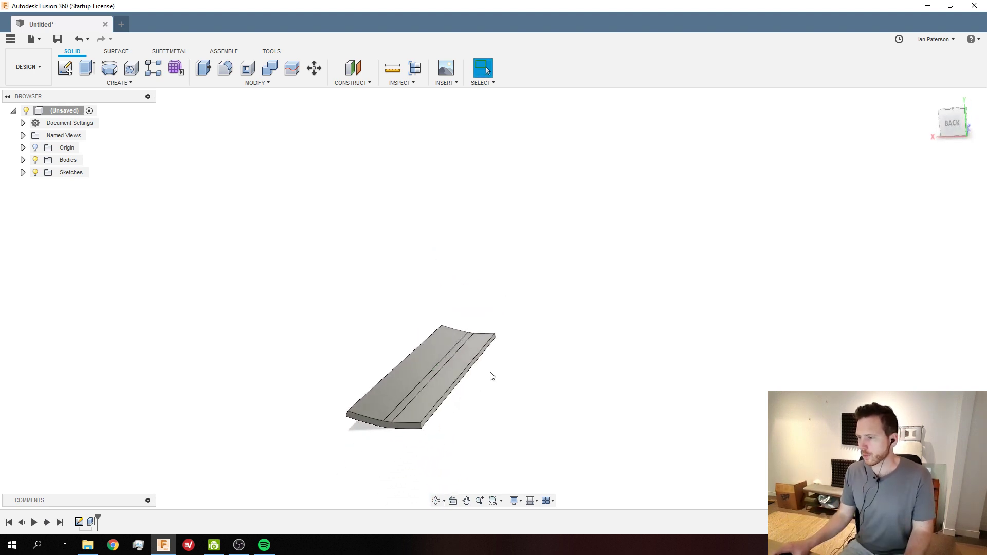
middle_click_drag(492, 376, 477, 265, "shift")
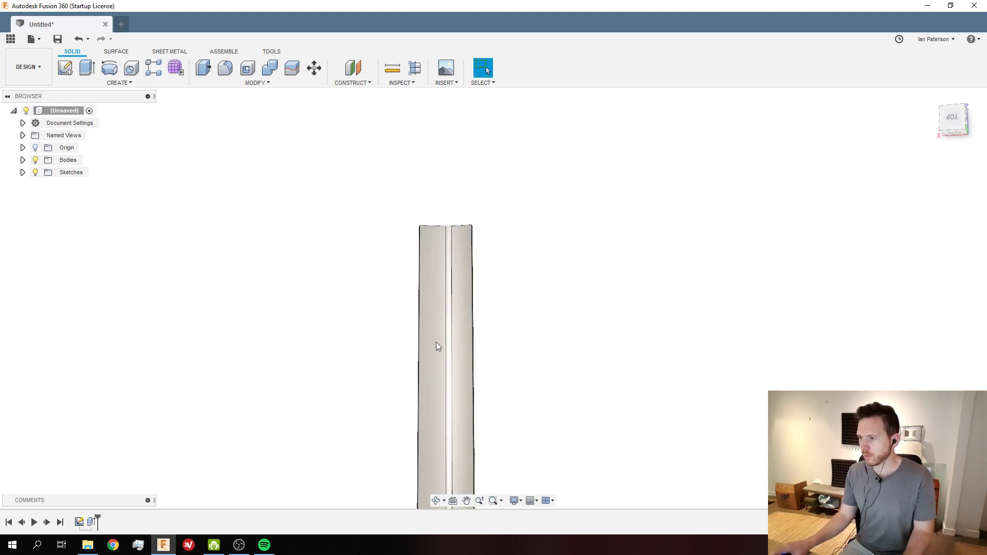
scroll(436, 342, "down", 3)
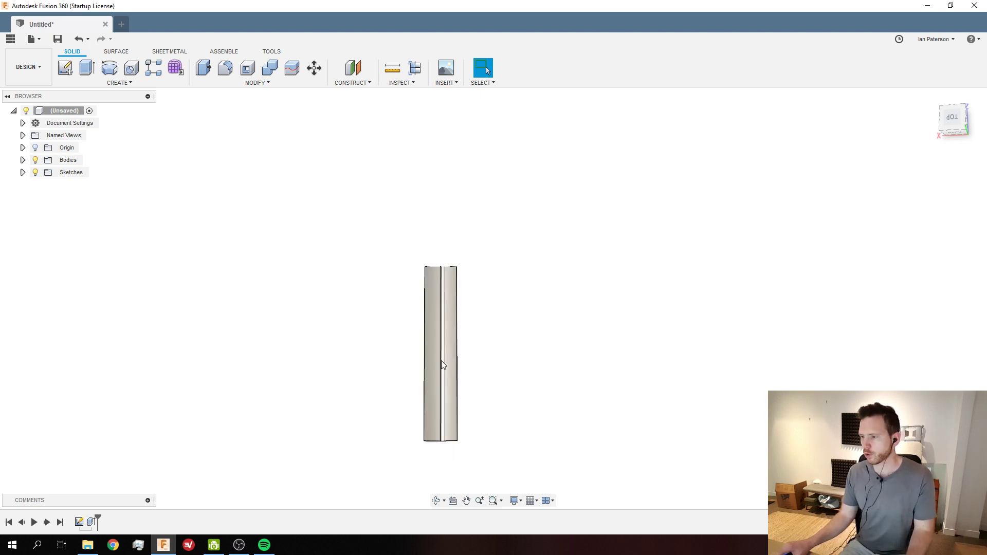
Inspect the extruded board squarely from the top with its length running vertically
middle_click_drag(442, 364, 458, 363, "shift")
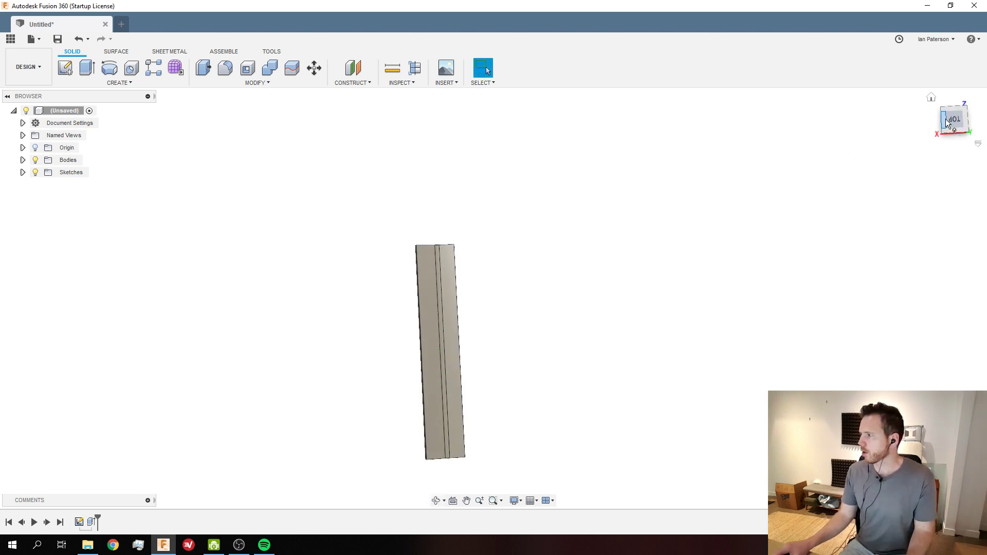
left_click(969, 125)
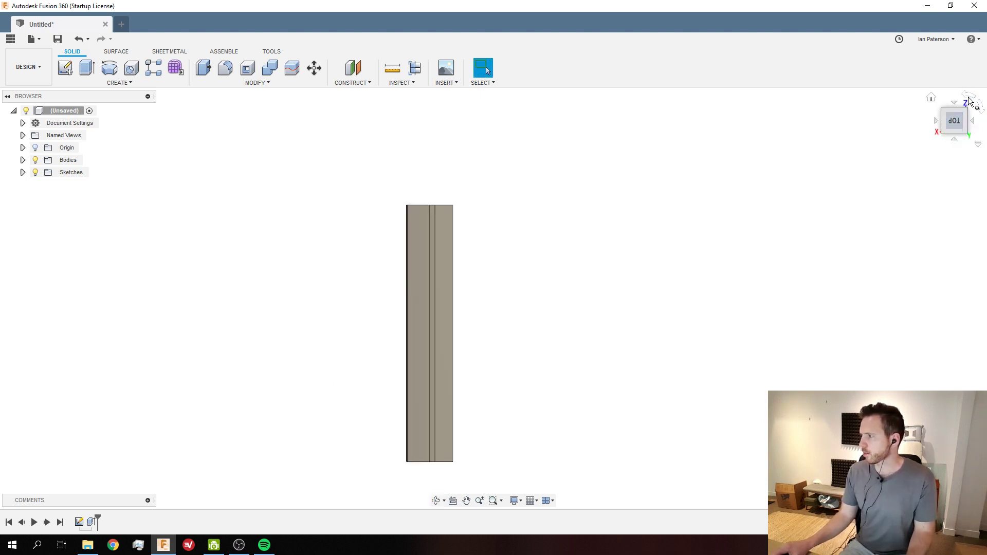
left_click(969, 99)
left_click(966, 99)
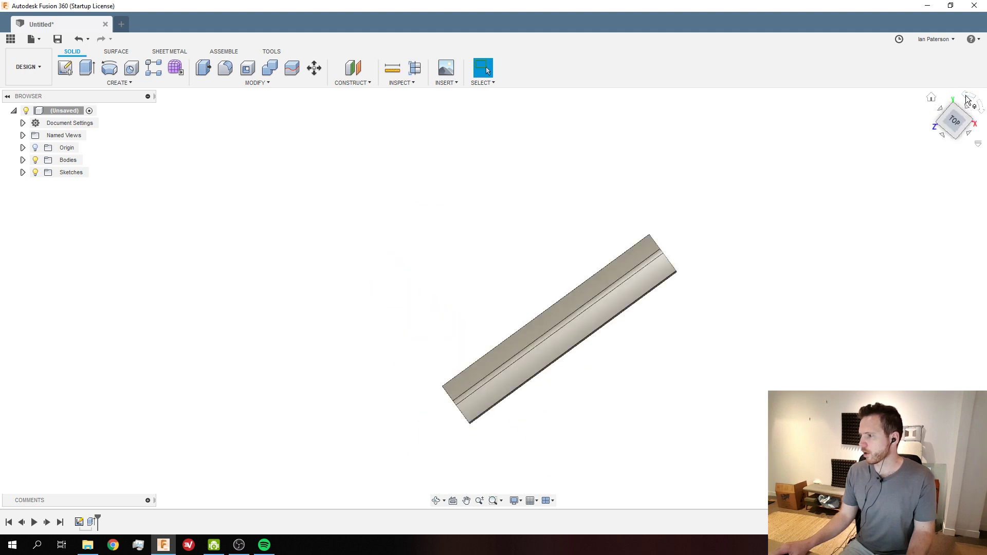
scroll(541, 168, "up", 4)
scroll(548, 178, "down", 3)
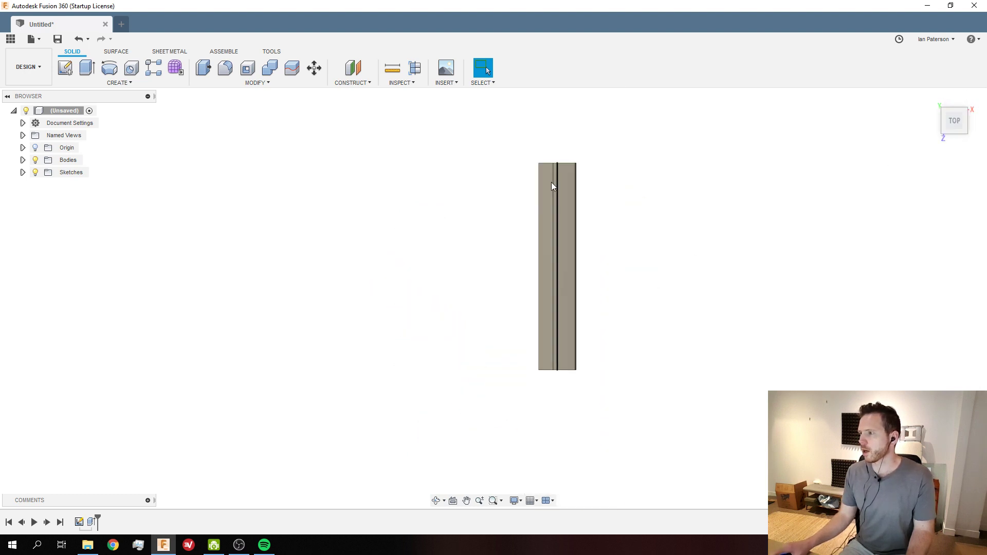
scroll(545, 183, "up", 3)
scroll(519, 181, "up", 3)
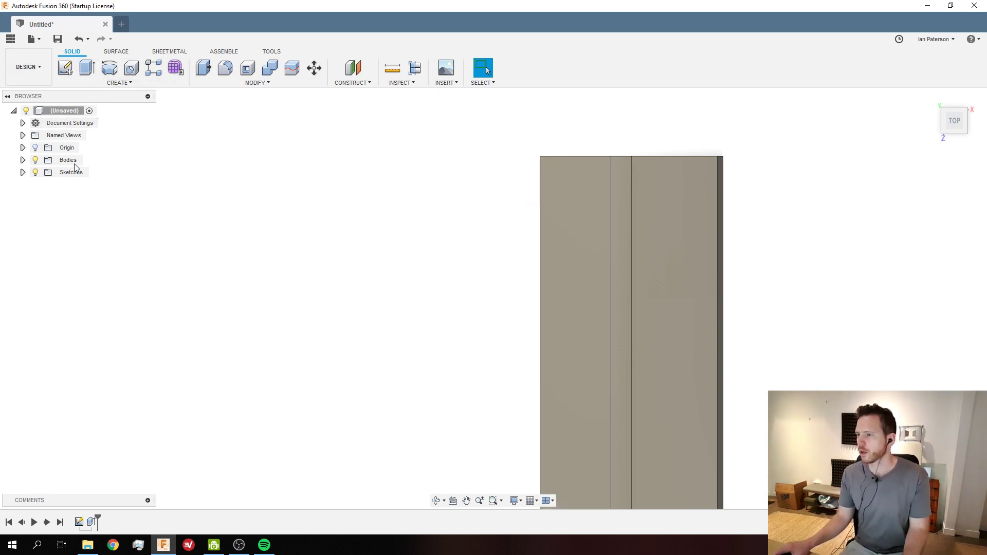
Show the origin planes and axes
left_click(23, 148)
left_click(72, 210)
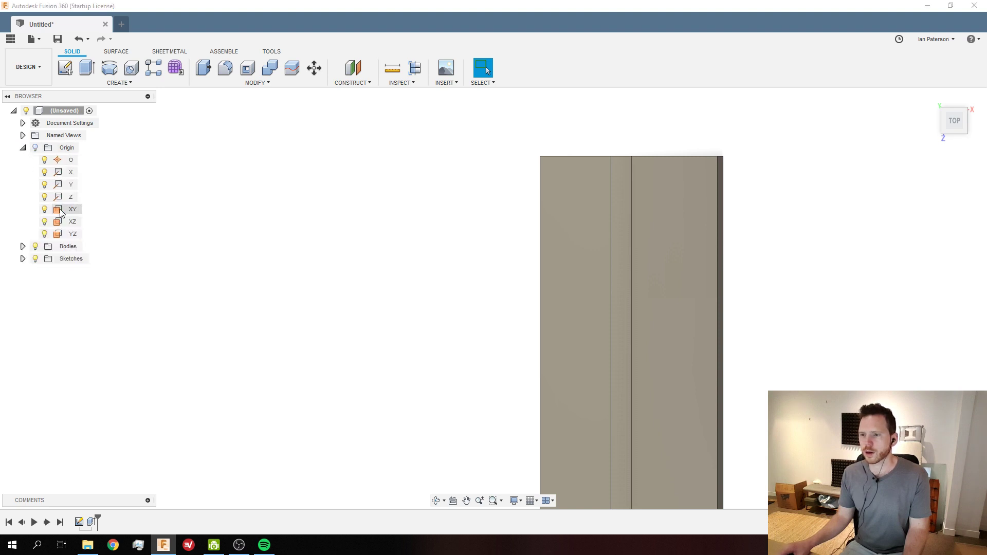
scroll(362, 232, "down", 3)
scroll(520, 331, "down", 2)
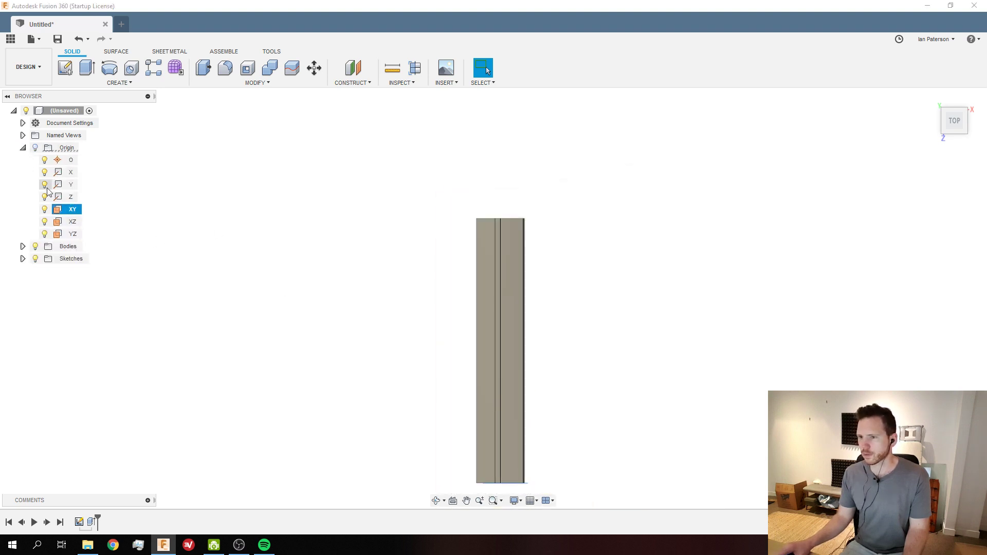
scroll(498, 427, "down", 3)
Start a sketch on the XZ origin plane to outline the board from the top
left_click(461, 439)
right_click(461, 438)
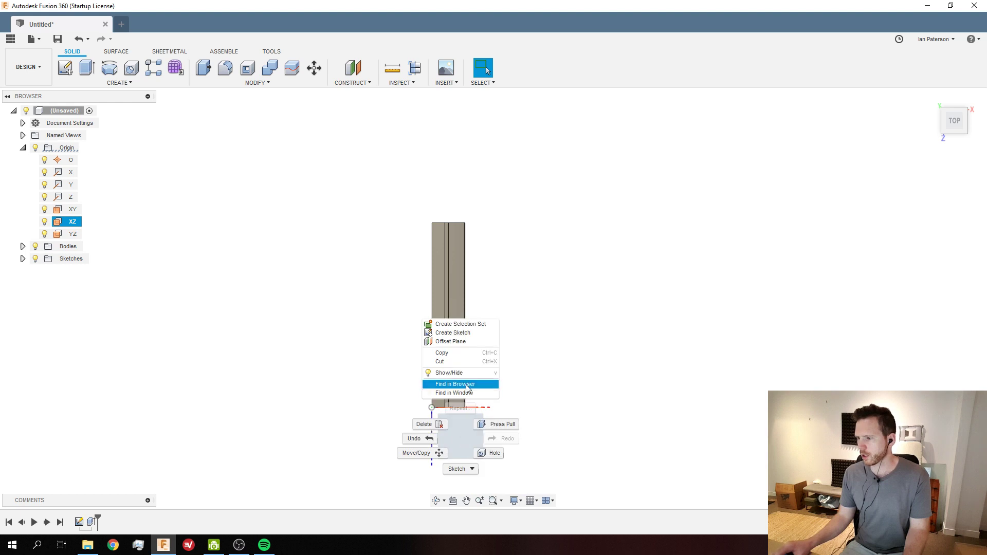
left_click(454, 337)
scroll(495, 183, "up", 5)
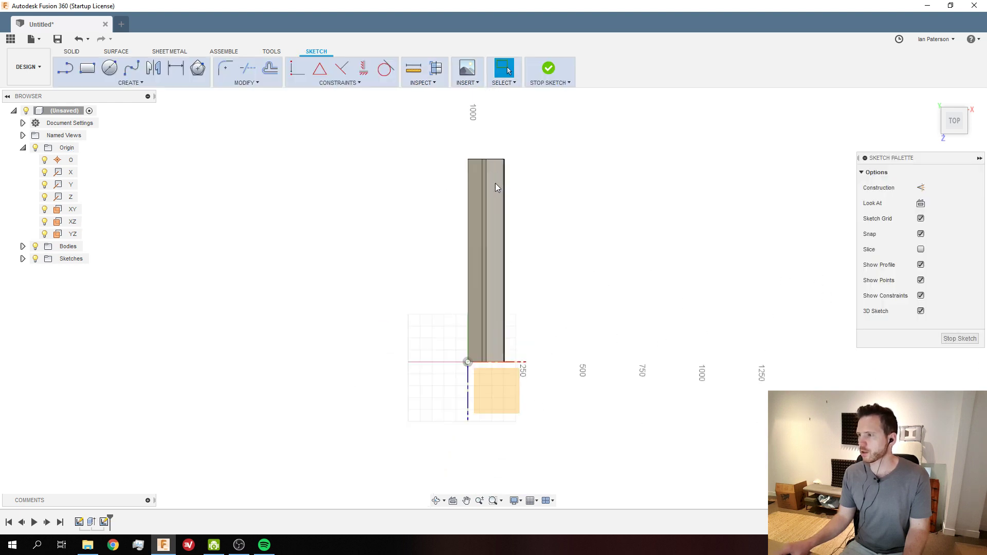
scroll(478, 161, "up", 2)
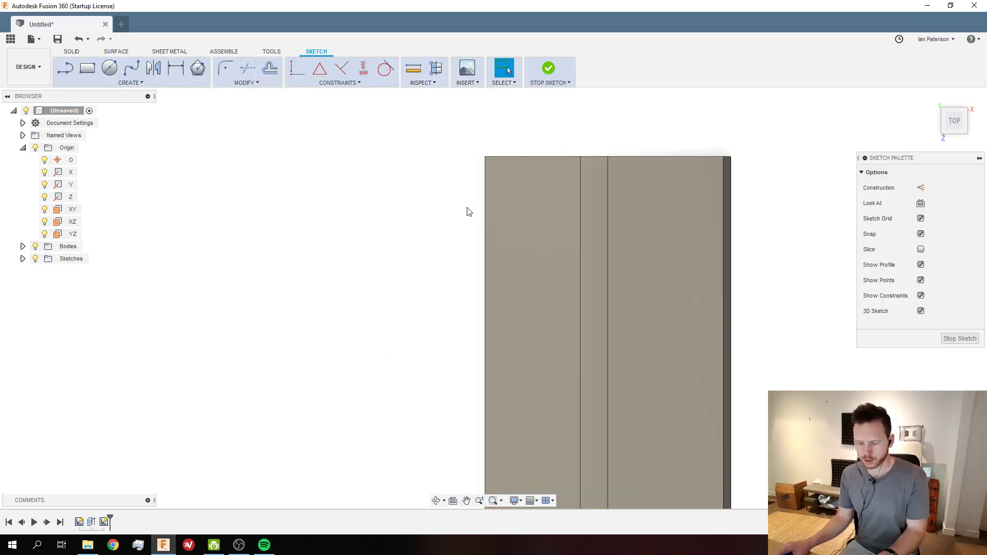
scroll(513, 163, "up", 2)
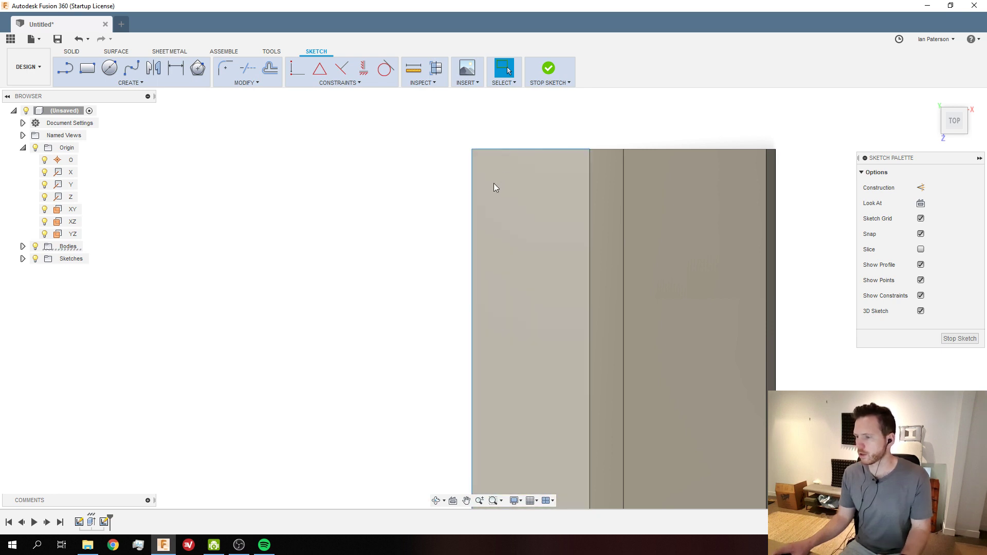
Project the board's long straight edge above the origin into the sketch
key("p")
left_click(474, 224)
scroll(486, 218, "down", 4)
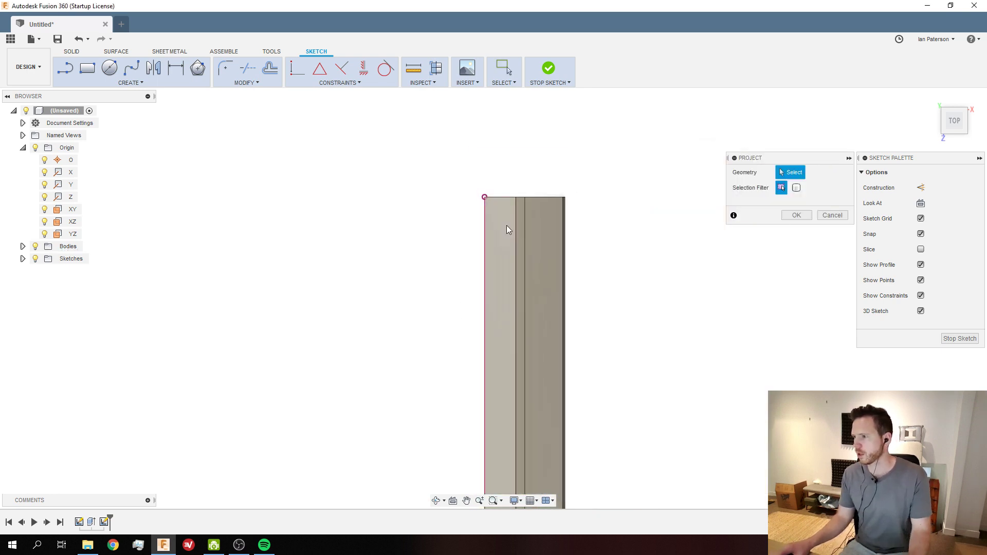
scroll(499, 195, "up", 2)
key("Return")
key("l")
scroll(440, 175, "up", 3)
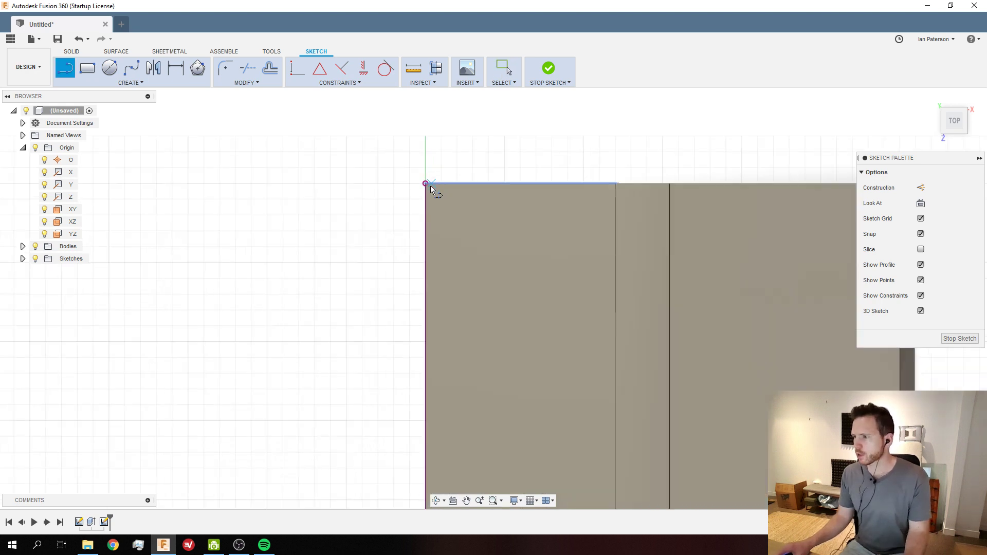
scroll(421, 211, "down", 3)
key("Escape")
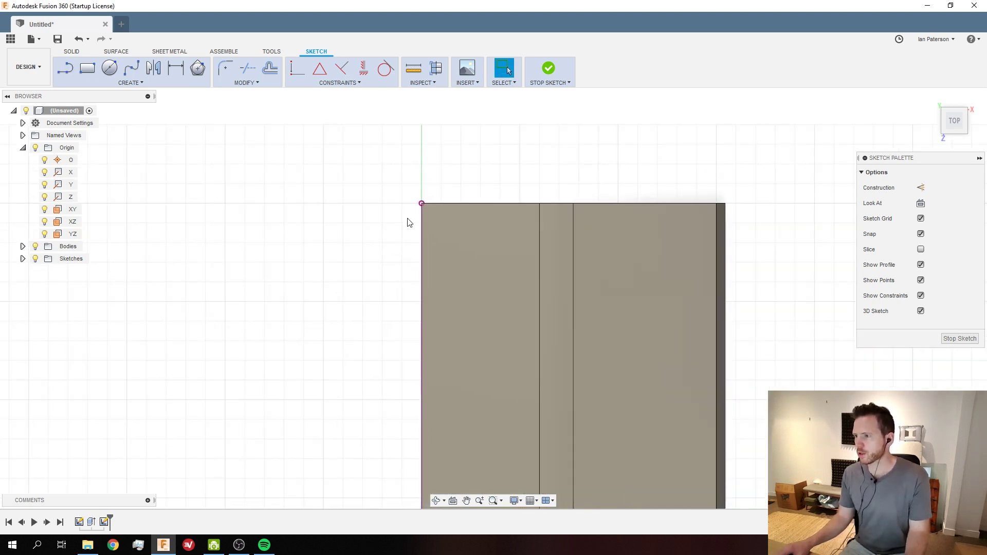
scroll(420, 190, "up", 2)
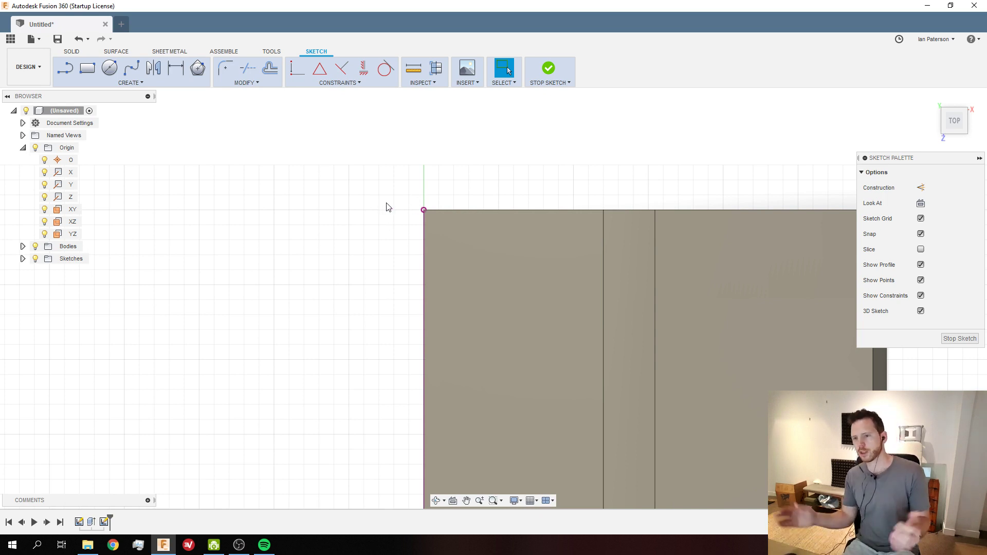
left_click(425, 215)
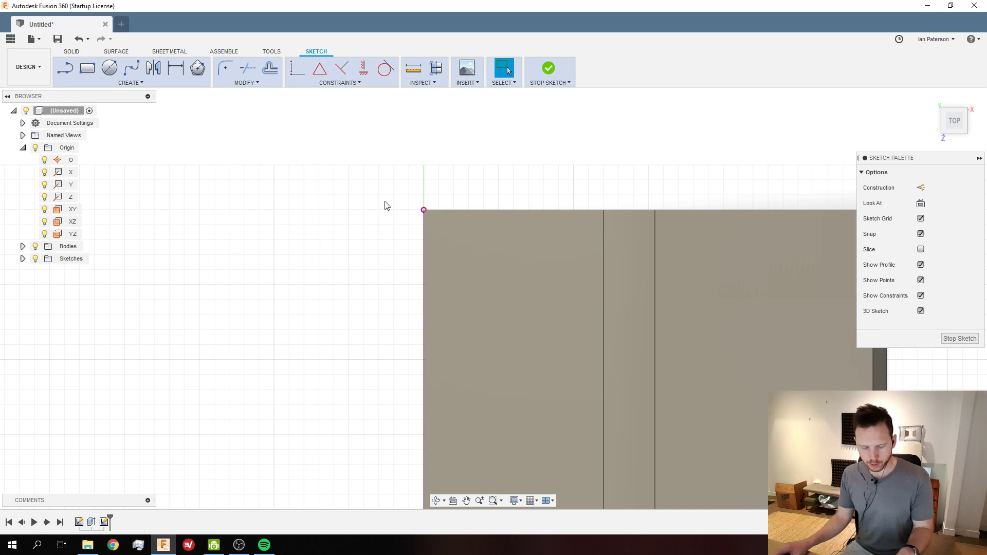
Draw a shallow center point arc from the far end of the projected edge inward across the board
left_click(131, 83)
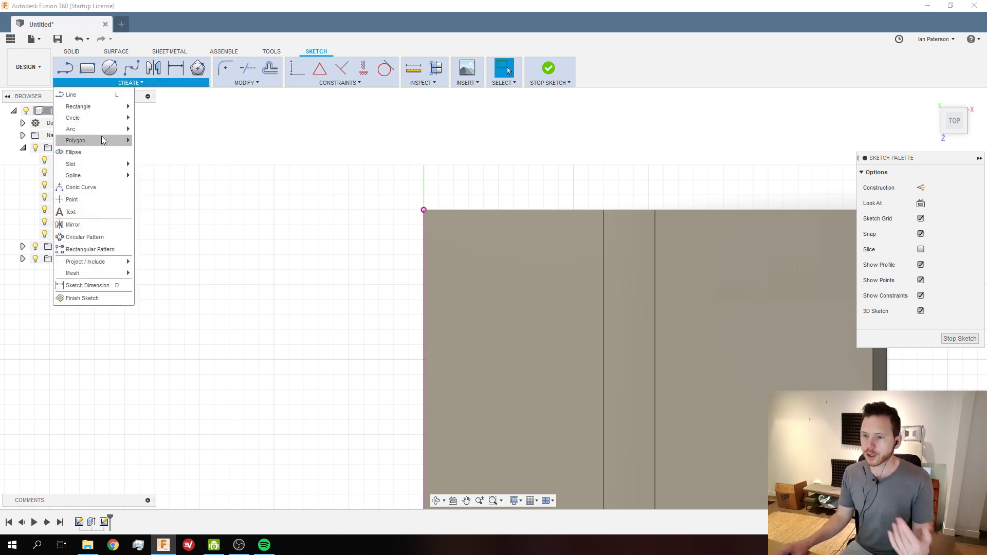
mouse_move(101, 139)
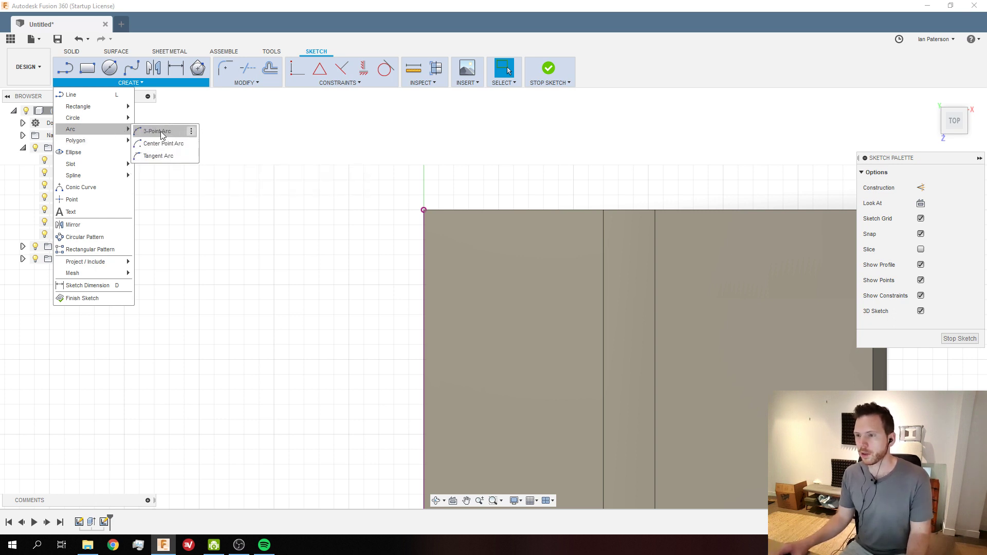
left_click(161, 143)
left_click(422, 210)
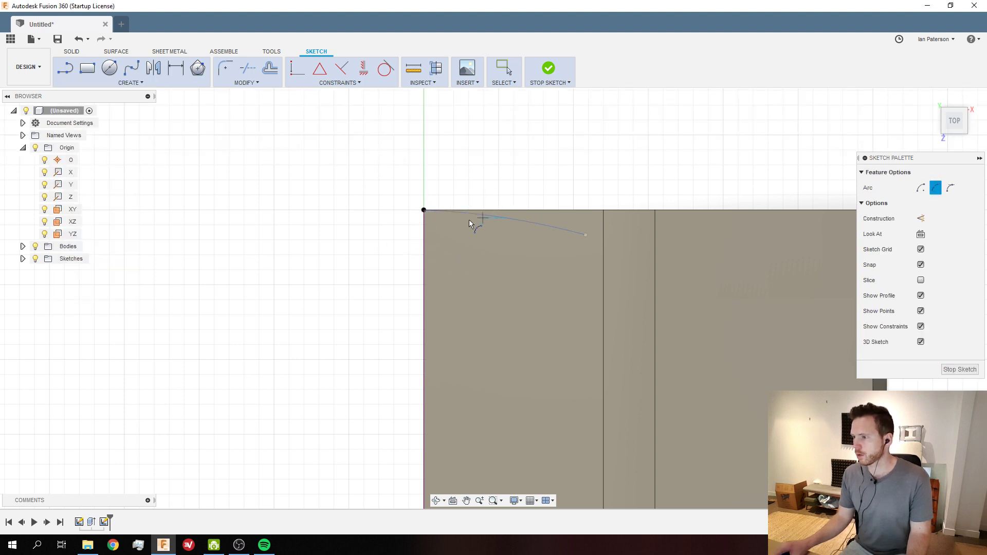
key("Escape")
Constrain the arc tangent to the board's far end edge and adjust its free end
left_click(509, 216)
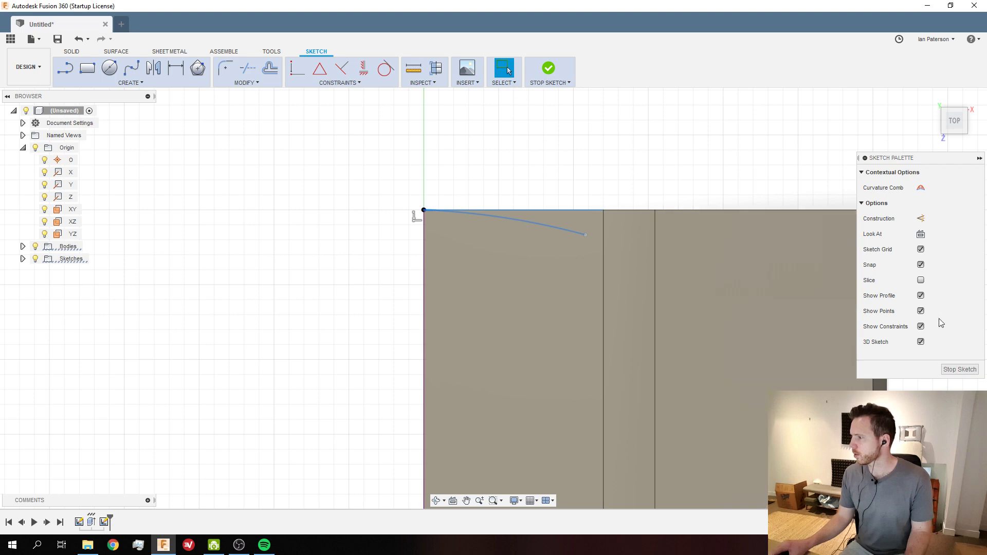
scroll(475, 181, "down", 3)
scroll(563, 229, "up", 4)
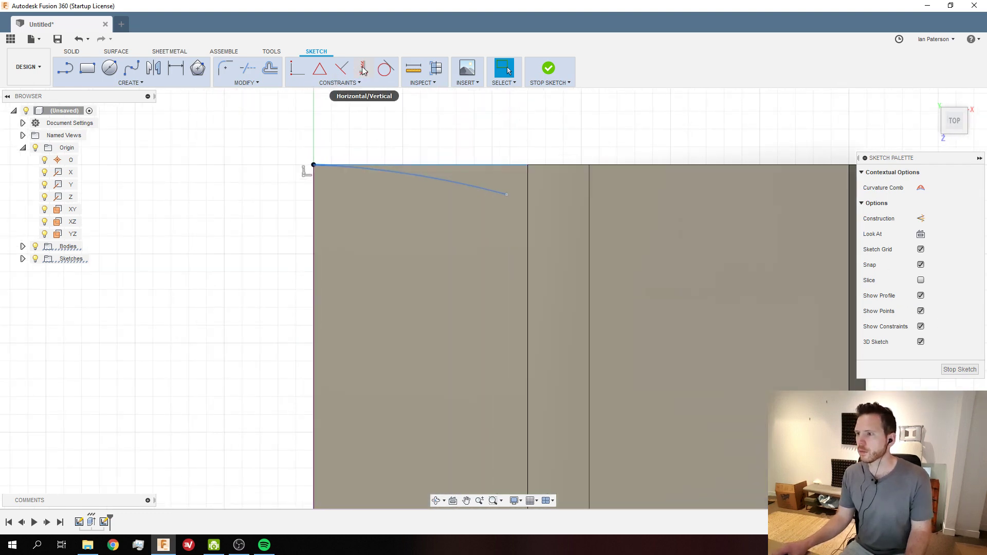
left_click(380, 70)
left_click_drag(538, 192, 493, 207)
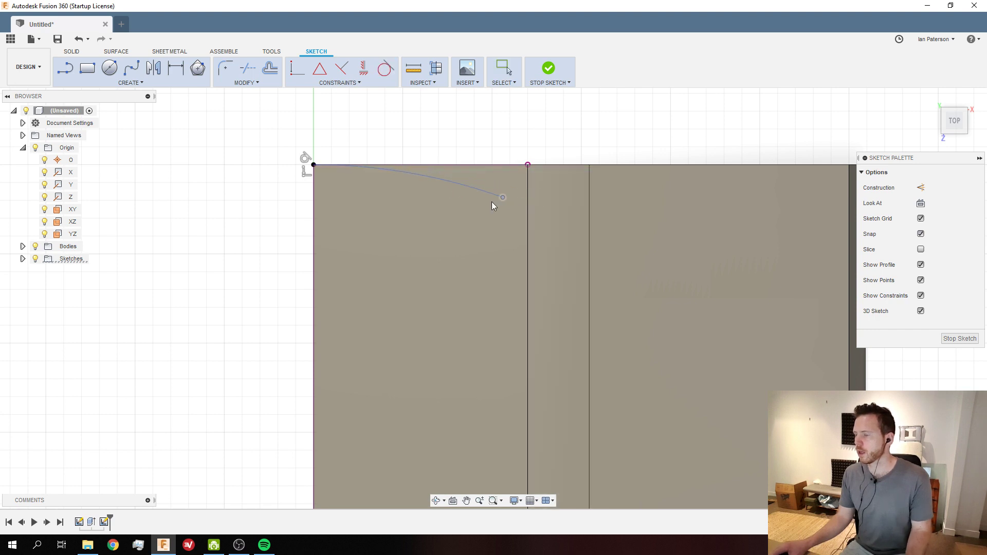
Draw connected lines from the board's corner to the arc's free end, then about 51 mm down the board and about 36 mm across it
key("l")
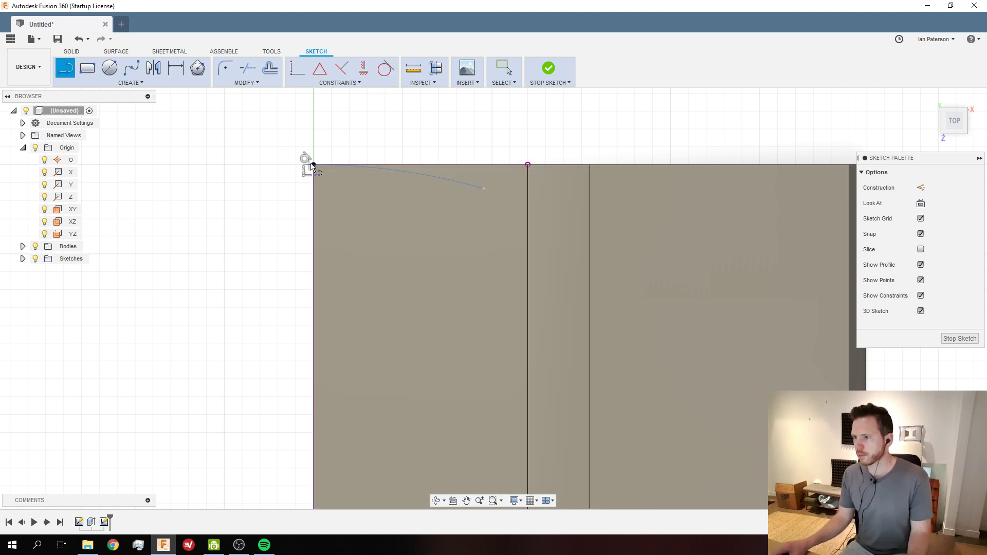
left_click(314, 165)
left_click(483, 189)
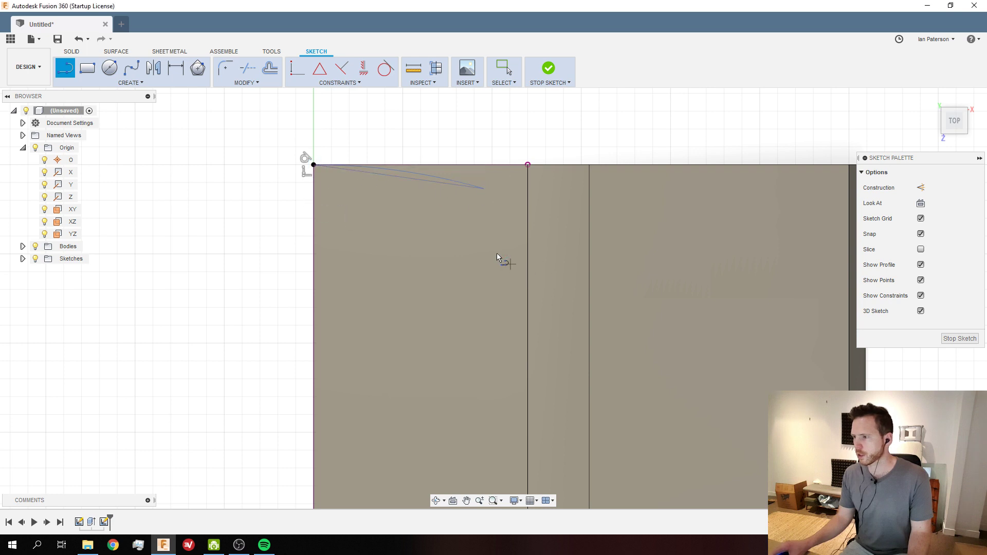
scroll(524, 273, "down", 4)
scroll(473, 267, "up", 3)
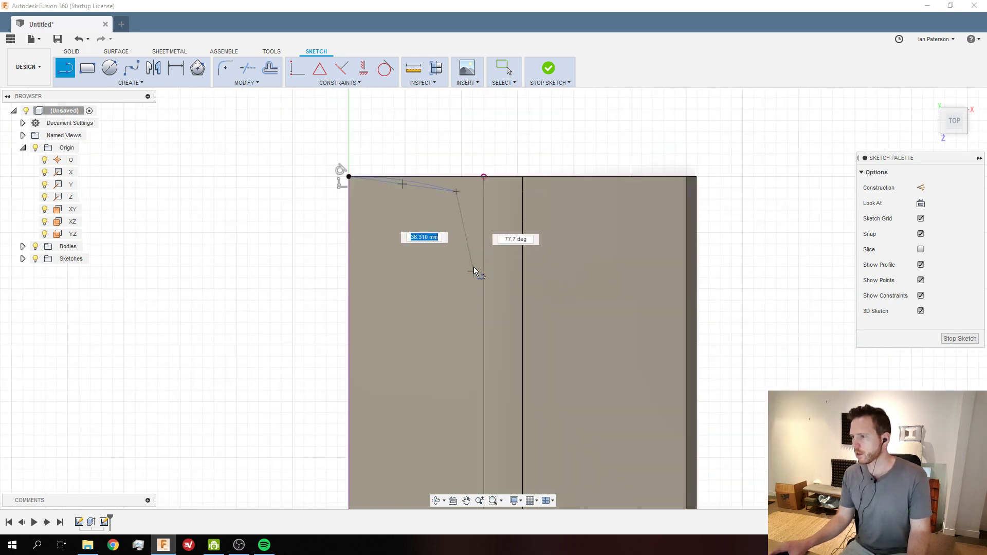
scroll(478, 265, "up", 2)
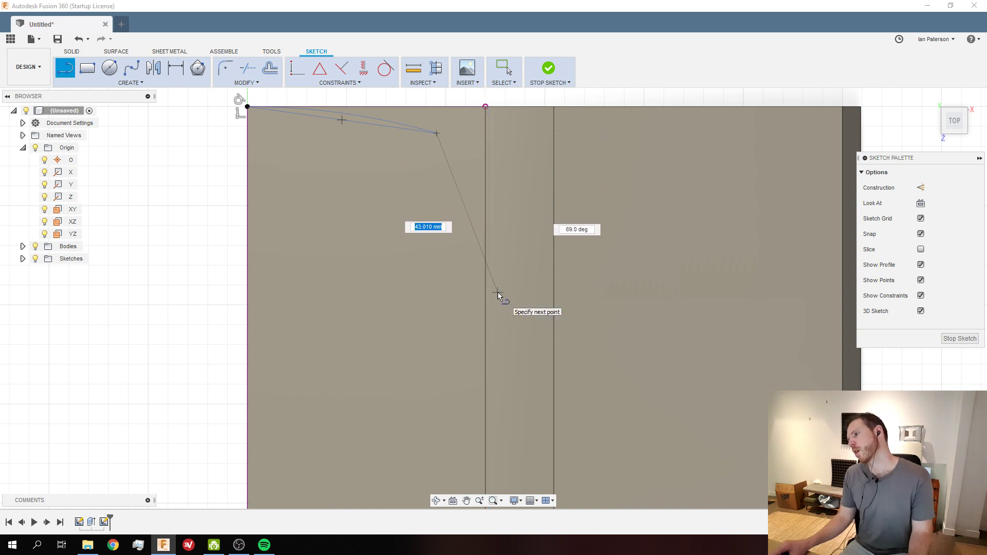
scroll(511, 303, "down", 2)
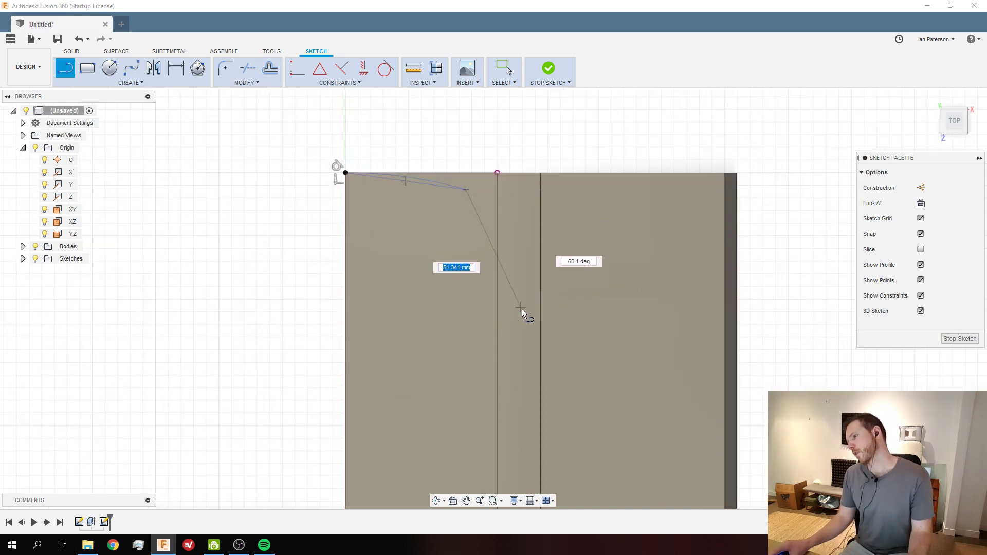
left_click(523, 313)
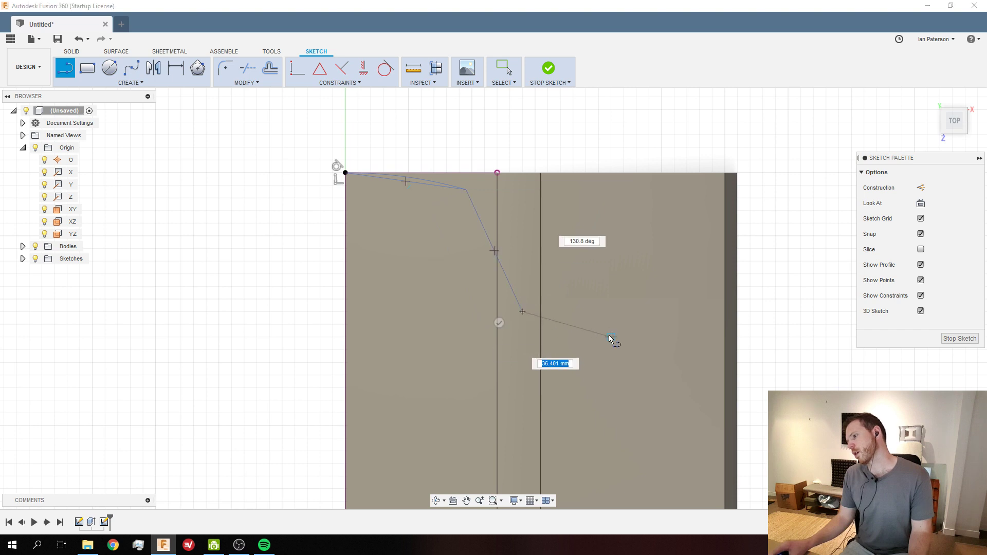
left_click(612, 337)
key("Escape")
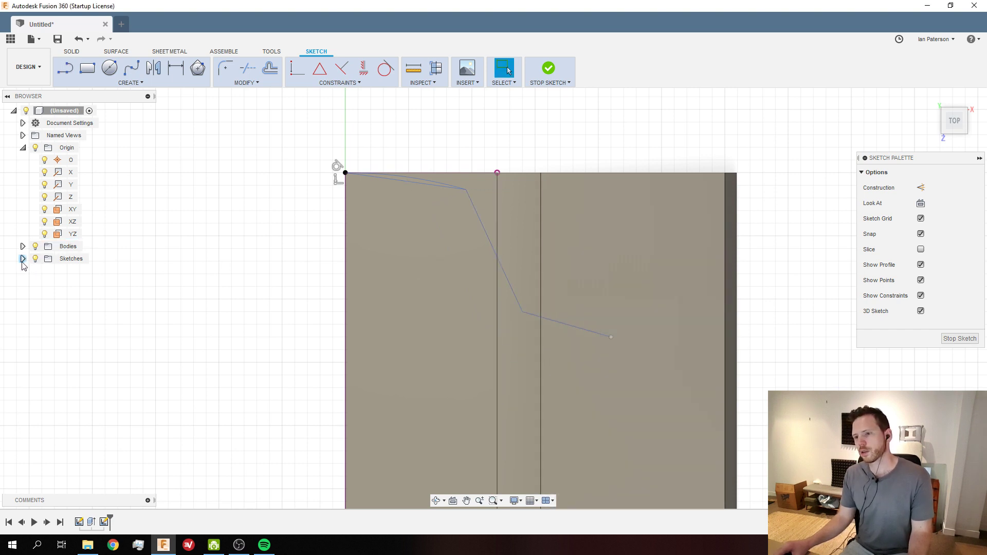
Examine from several angles how the flat outline sketch sits relative to the curved board and the origin planes
left_click(22, 258)
mouse_move(287, 220)
middle_mouse_down("shift")
mouse_move(462, 190)
mouse_move(586, 231)
mouse_move(560, 282)
mouse_move(156, 286)
mouse_move(335, 239)
middle_mouse_up("shift")
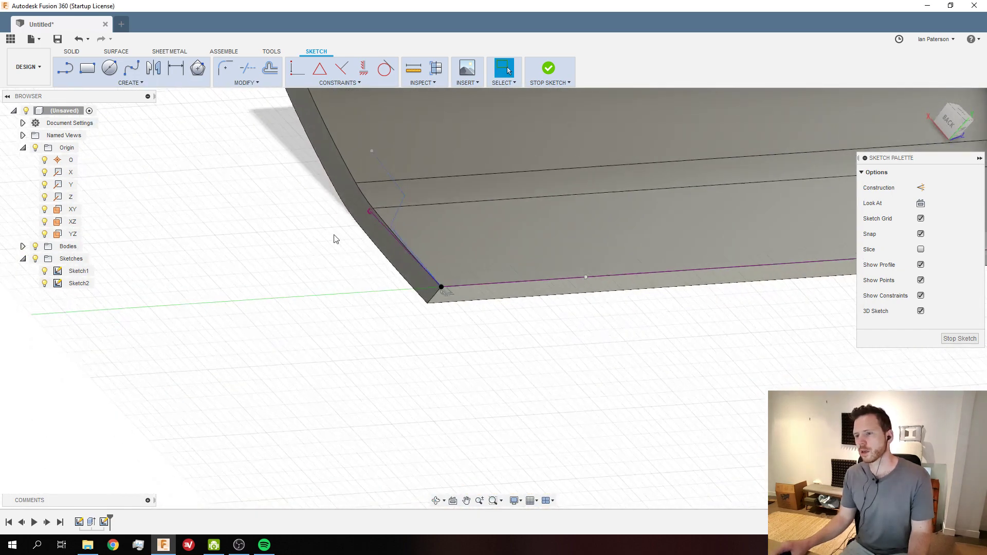
scroll(440, 229, "down", 5)
scroll(761, 196, "up", 3)
middle_click_drag(761, 195, 636, 174, "shift")
scroll(641, 175, "down", 2)
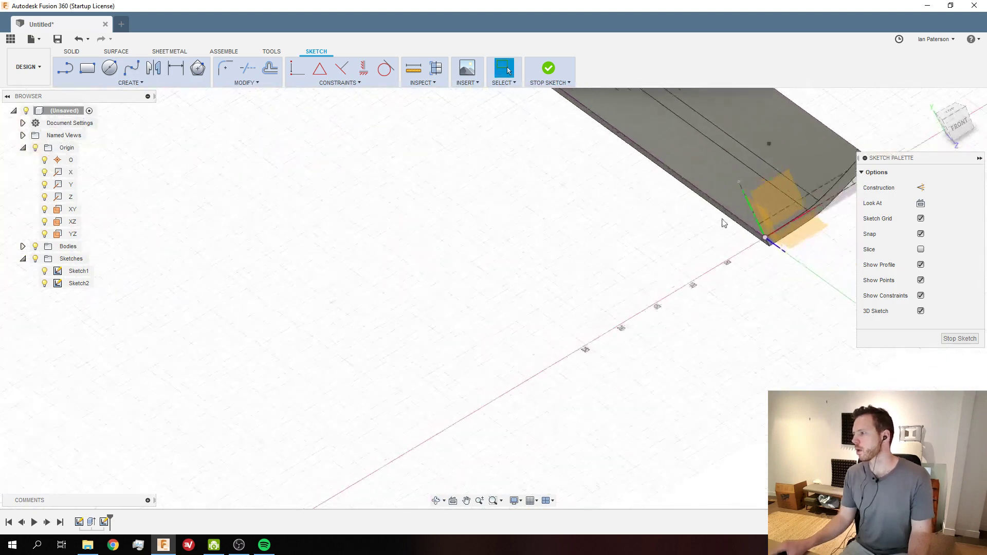
scroll(604, 216, "down", 3)
scroll(745, 211, "up", 3)
mouse_move(745, 211)
middle_mouse_down("shift")
mouse_move(727, 202)
mouse_move(647, 240)
middle_mouse_up("shift")
scroll(647, 240, "down", 2)
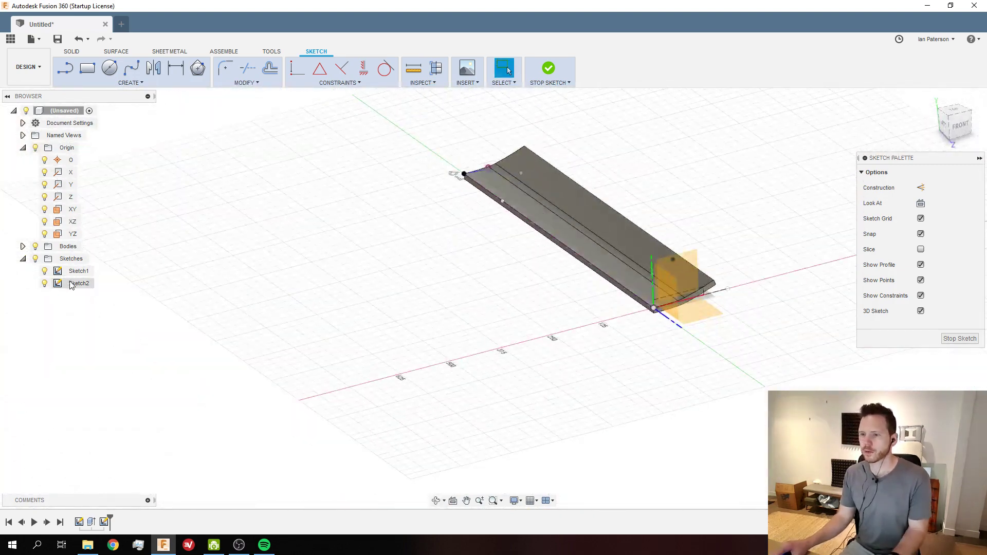
Finish the outline sketch and delete it from the design
left_click(563, 79)
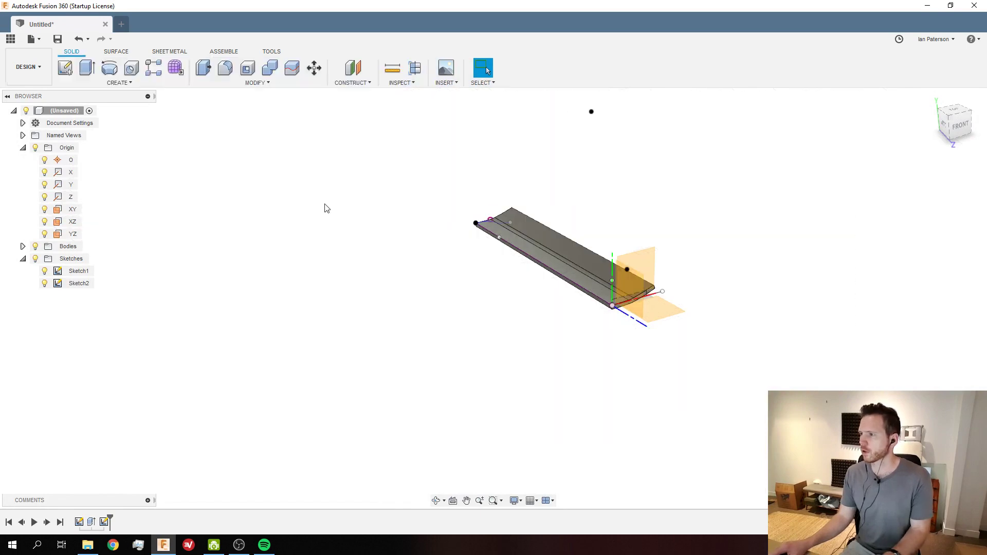
left_click(104, 522)
key("Delete")
Start a new sketch on the XZ origin plane
scroll(671, 308, "up", 2)
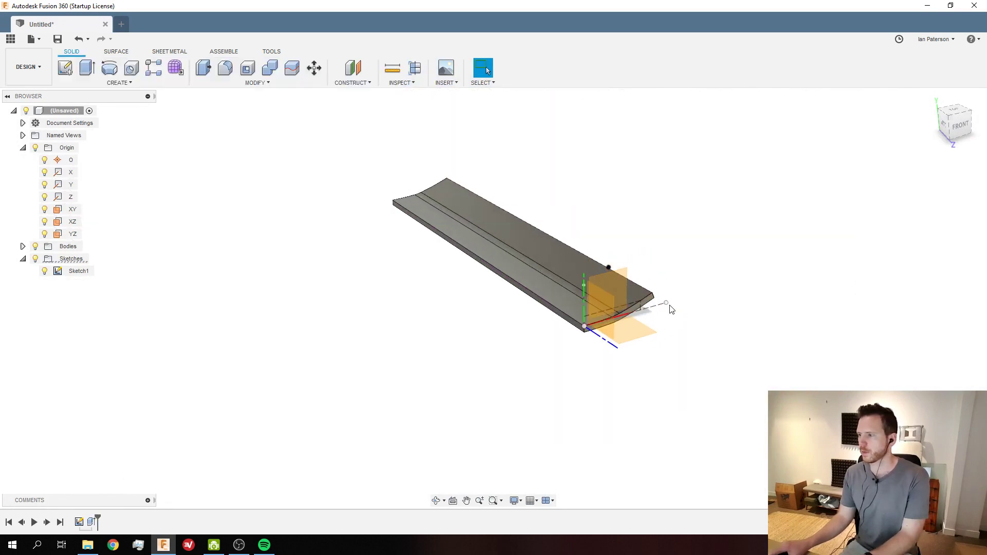
left_click(630, 319)
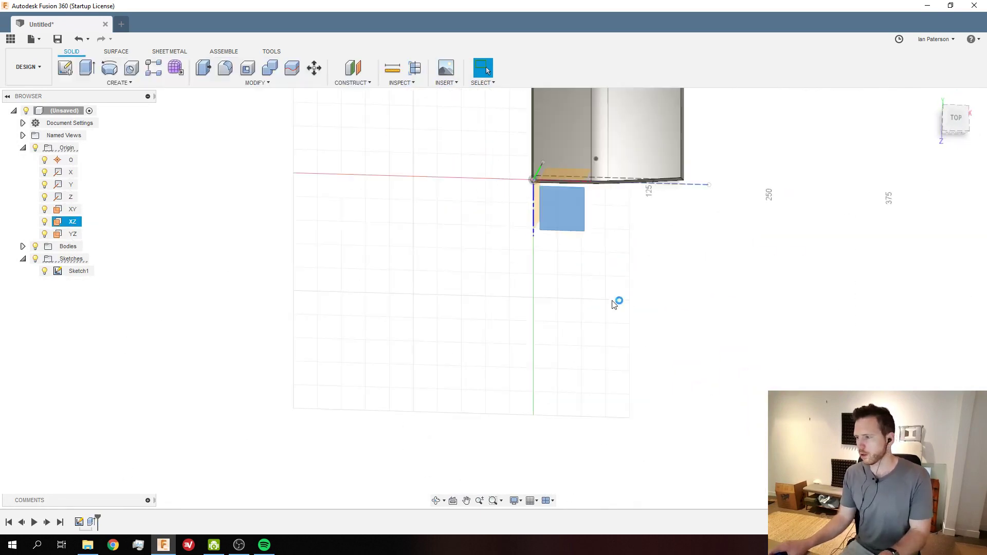
middle_click_drag(480, 275, 470, 216, "shift")
key("l")
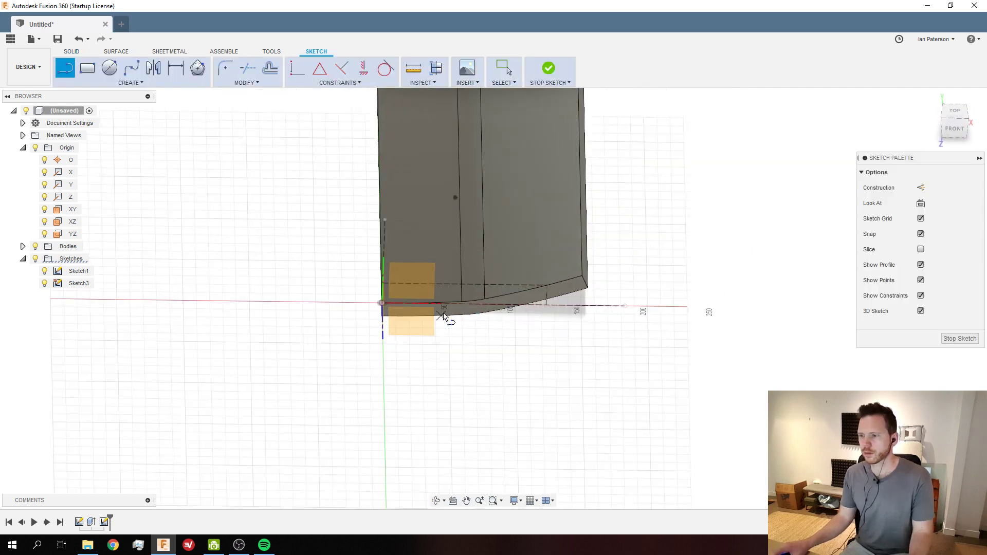
scroll(474, 300, "up", 3)
key("Escape")
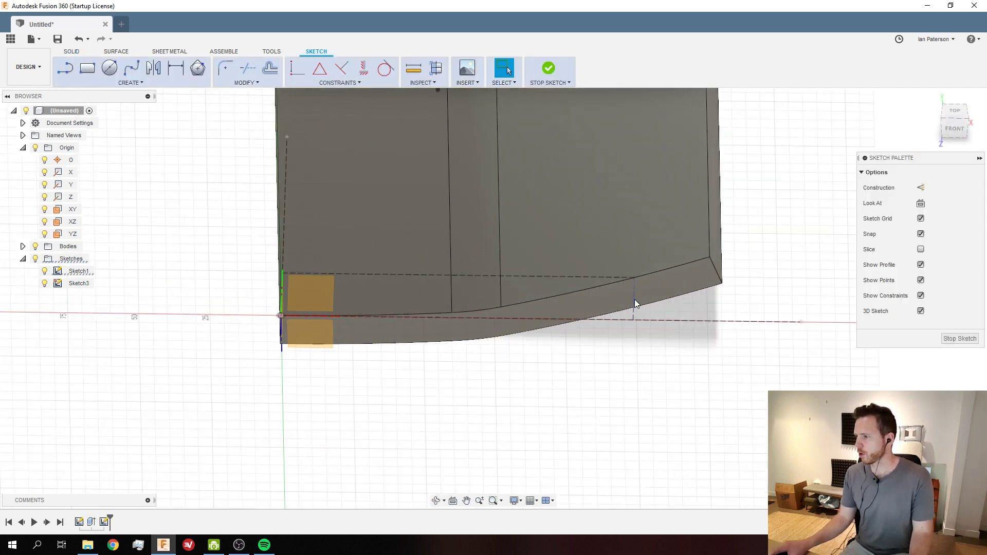
Project the short vertical construction line of the board's profile sketch into the new sketch as a reference point
key("p")
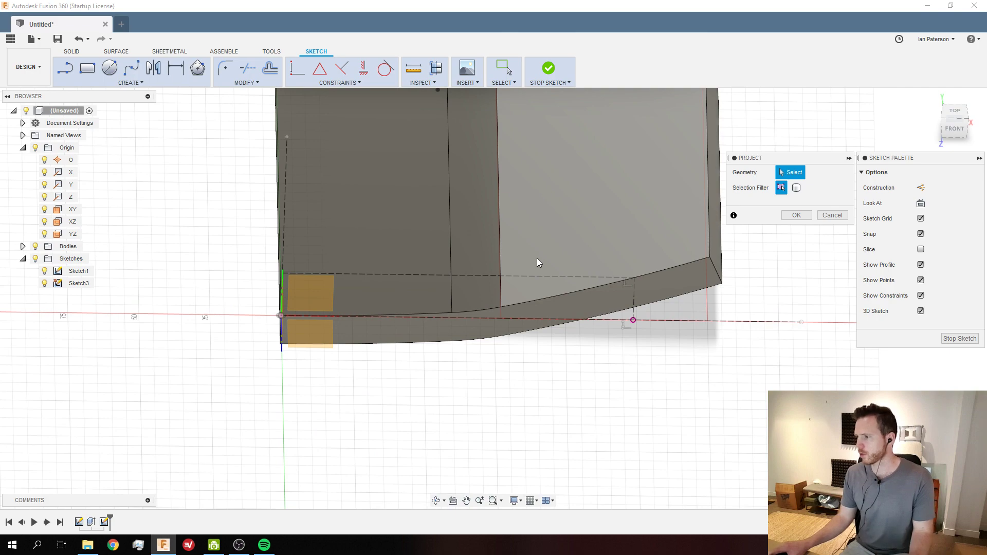
scroll(621, 322, "down", 2)
mouse_move(621, 321)
middle_mouse_down("shift")
mouse_move(529, 291)
mouse_move(437, 393)
mouse_move(451, 324)
mouse_move(433, 304)
middle_mouse_up("shift")
key("Escape")
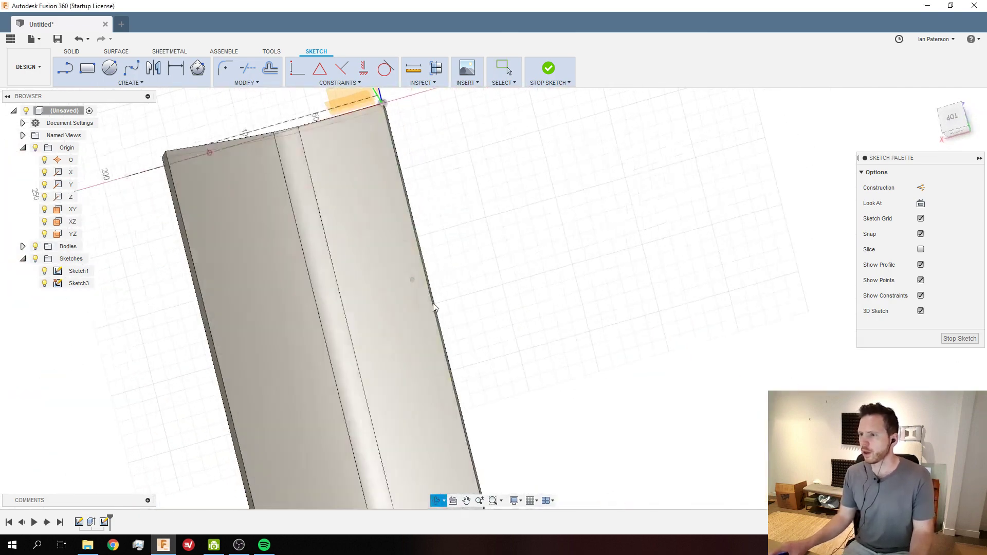
Hide the original profile sketch, Sketch1, while keeping the new sketch open
left_click(62, 271)
left_click(45, 273)
scroll(265, 214, "up", 1)
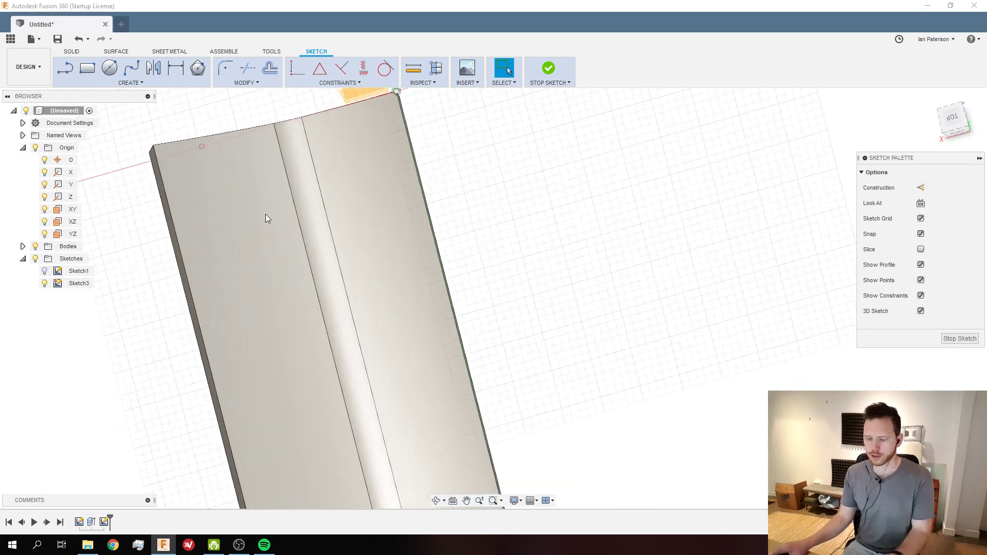
Begin a line at the projected reference point near the end of the board
key("l")
left_click(200, 147)
scroll(378, 278, "down", 8)
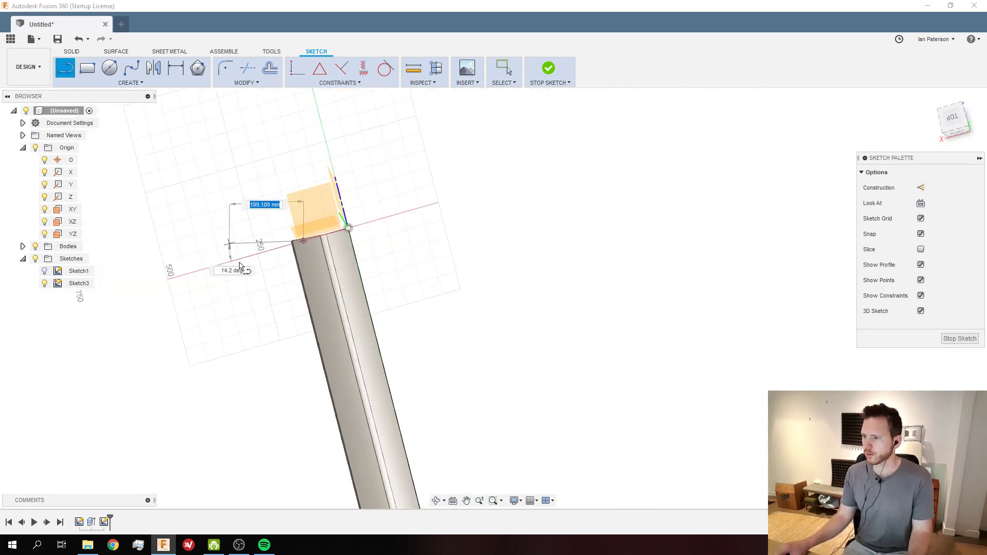
Finish the line running lengthwise from the point on the body's end edge to beyond its far end, and convert it to construction
left_click(333, 440)
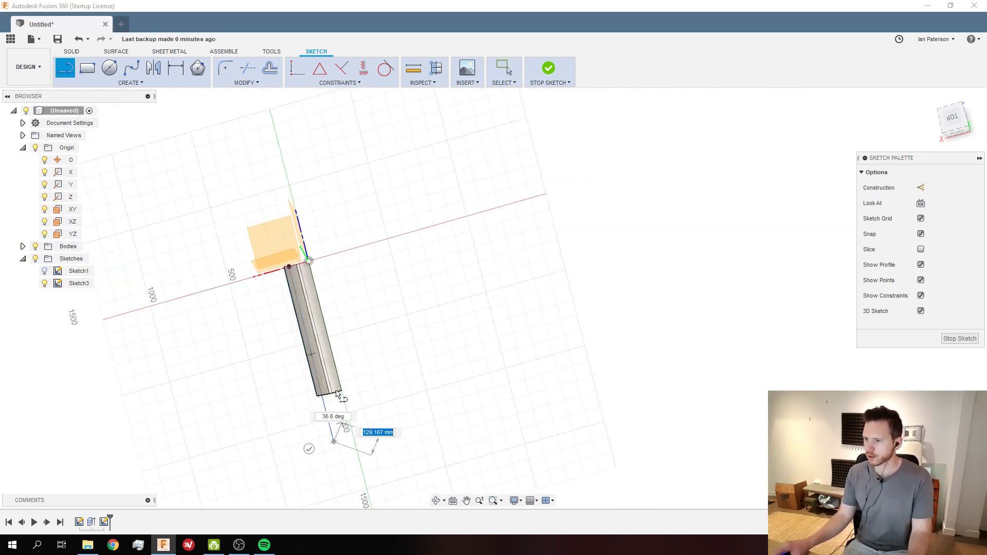
key("Escape")
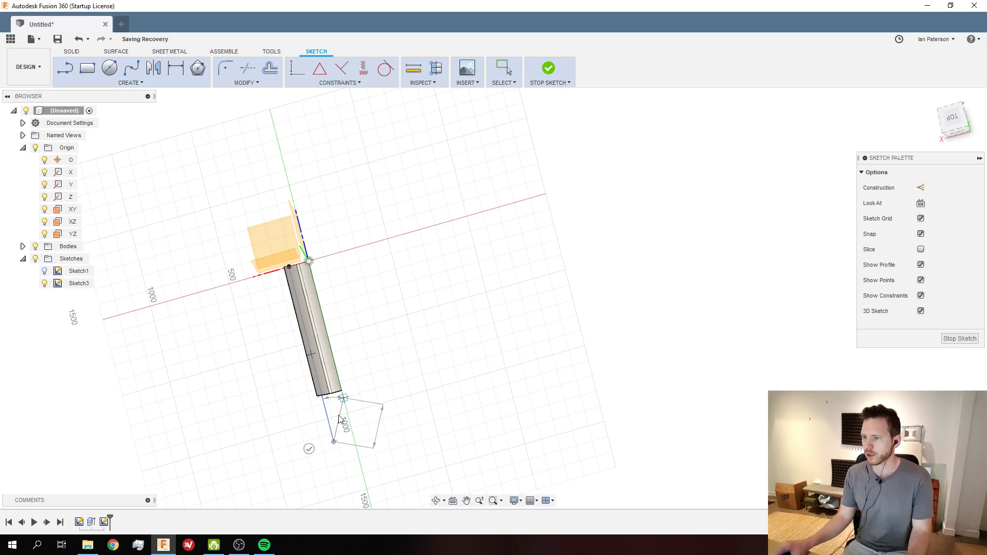
key("x")
scroll(385, 317, "up", 3)
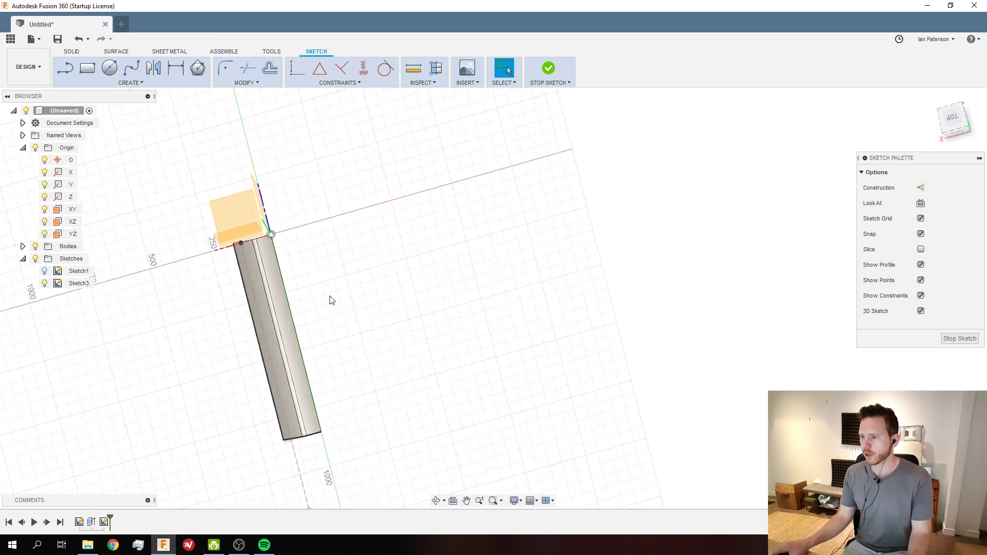
View the sketch from the top and shorten the construction line so its free endpoint lies on the body's lower end edge
left_click(952, 117)
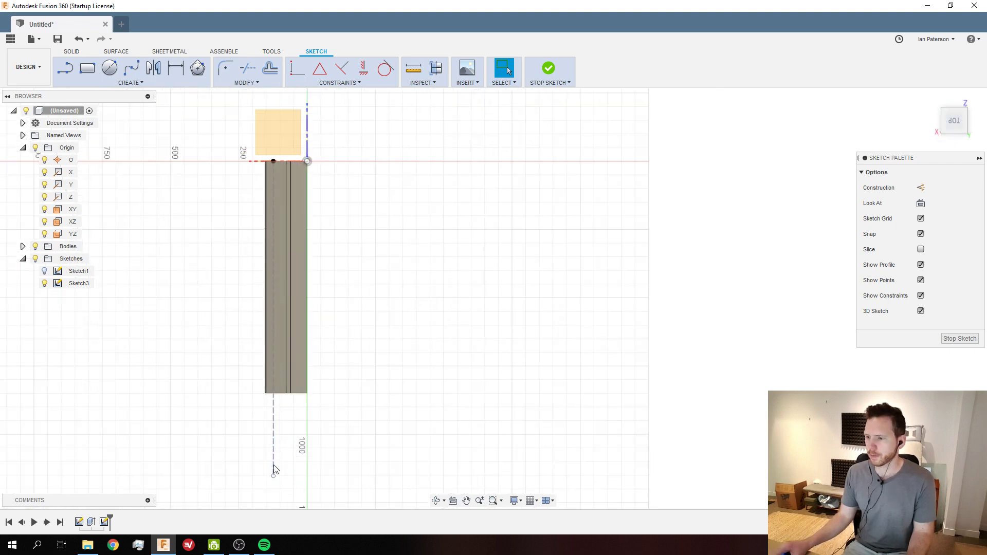
left_click_drag(274, 477, 276, 403)
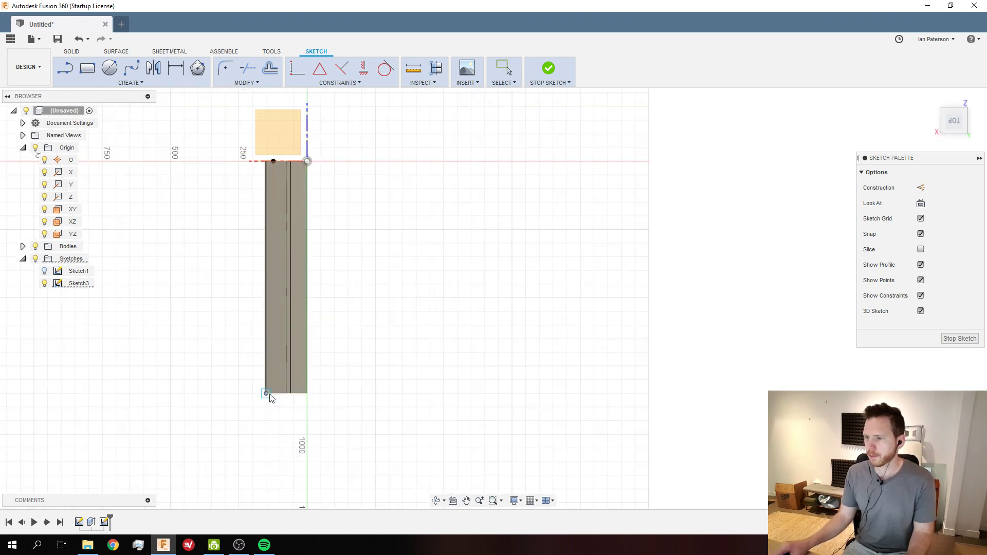
left_click(273, 418)
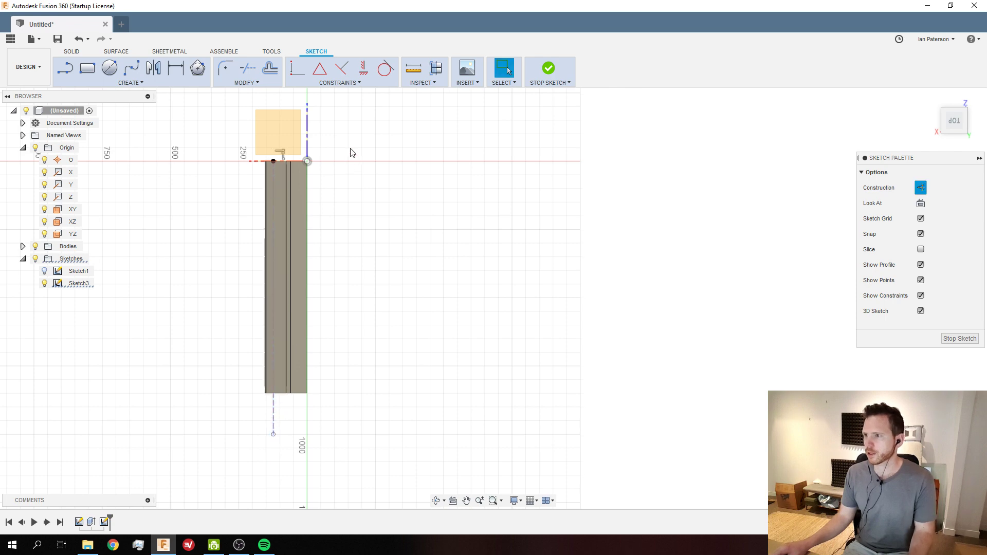
left_click(370, 69)
key("Escape")
scroll(297, 206, "up", 3)
scroll(275, 304, "down", 4)
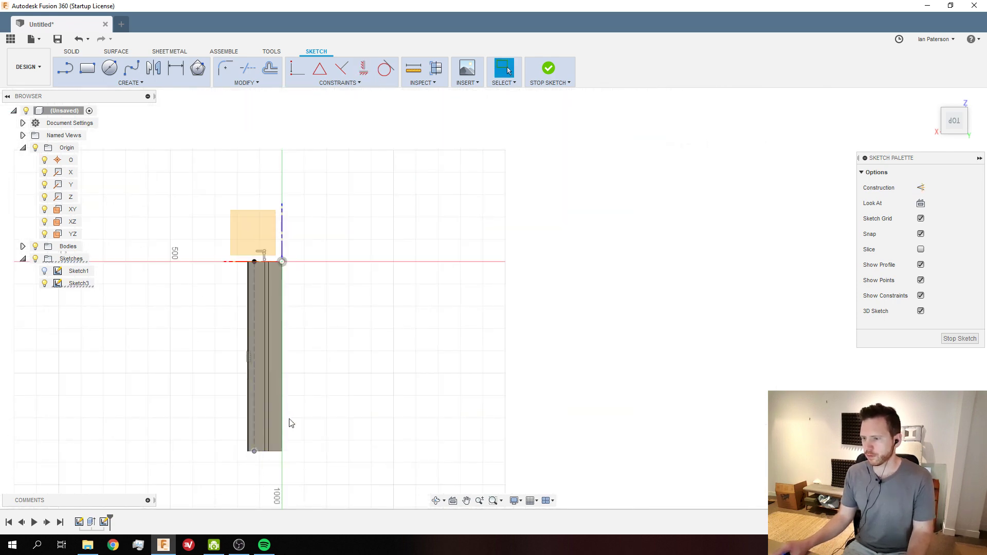
Draw three connected line segments from the origin, stepping down and inward across the upper end of the body
scroll(267, 296, "up", 5)
scroll(252, 226, "up", 2)
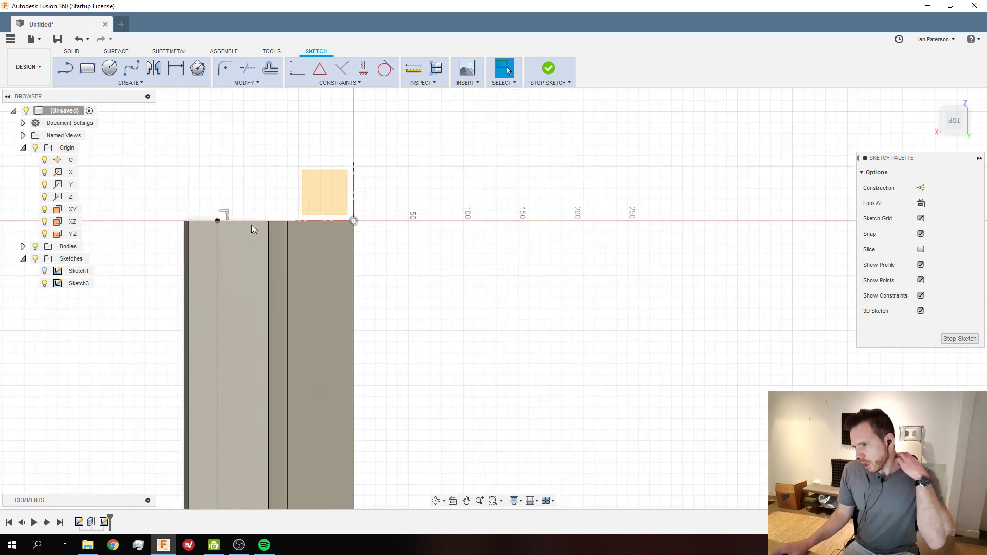
scroll(249, 227, "down", 1)
scroll(237, 224, "up", 2)
scroll(228, 221, "up", 1)
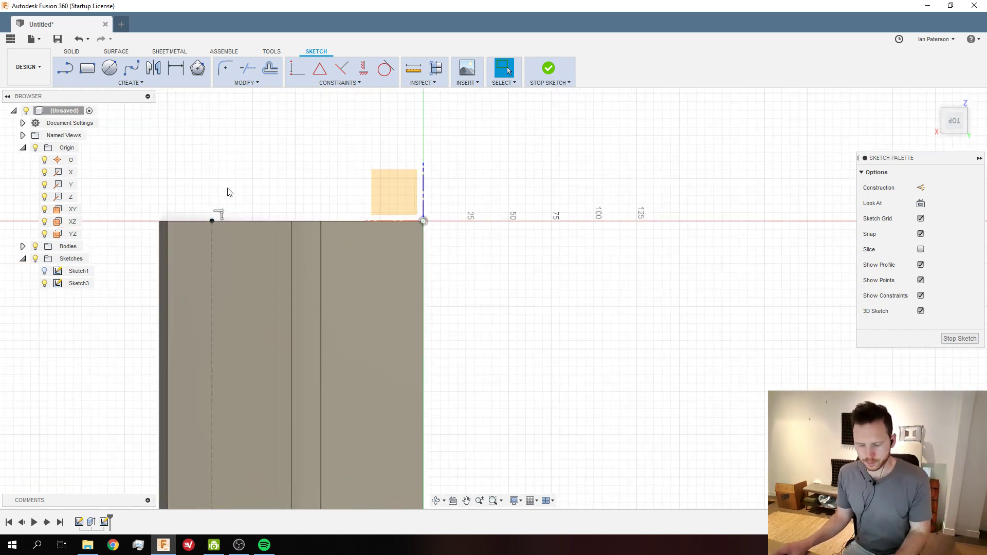
scroll(406, 237, "up", 2)
key("l")
left_click(423, 221)
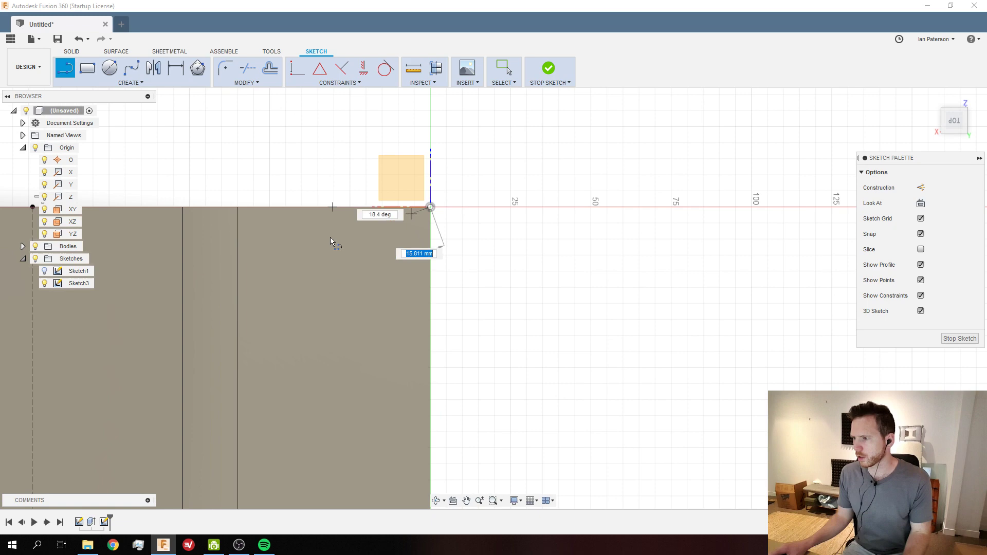
left_click(295, 250)
scroll(268, 307, "down", 3)
scroll(249, 350, "up", 2)
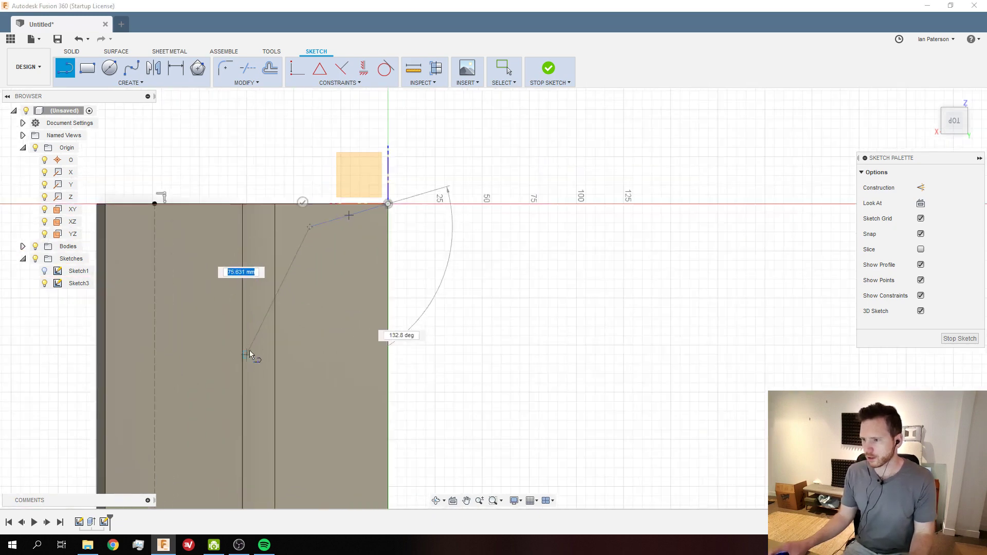
left_click(260, 310)
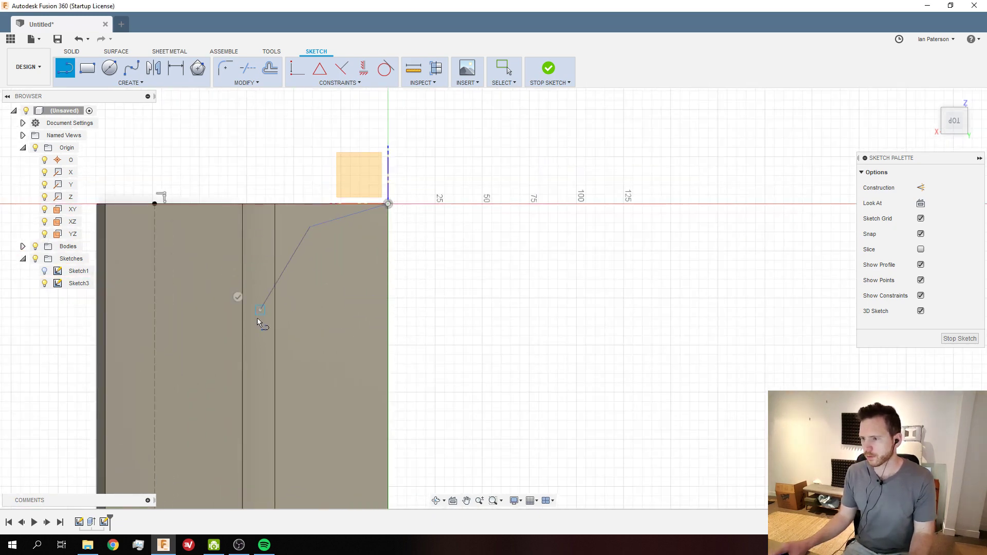
left_click(190, 355)
Continue the outline with a long segment down the body, then three short segments stepping out to its long side edge near the lower end
scroll(247, 391, "down", 5)
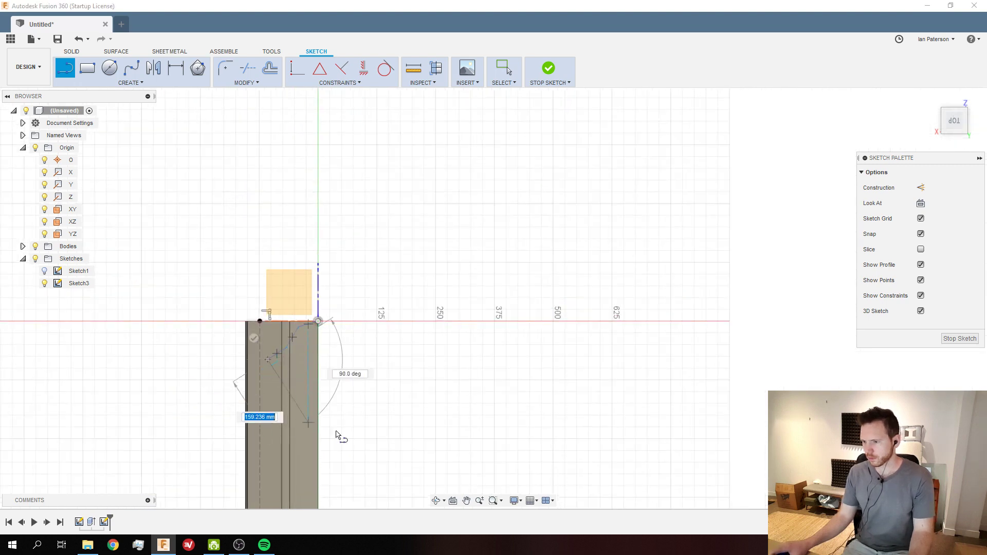
scroll(335, 431, "up", 2)
scroll(302, 329, "down", 2)
scroll(271, 408, "up", 4)
scroll(262, 316, "down", 3)
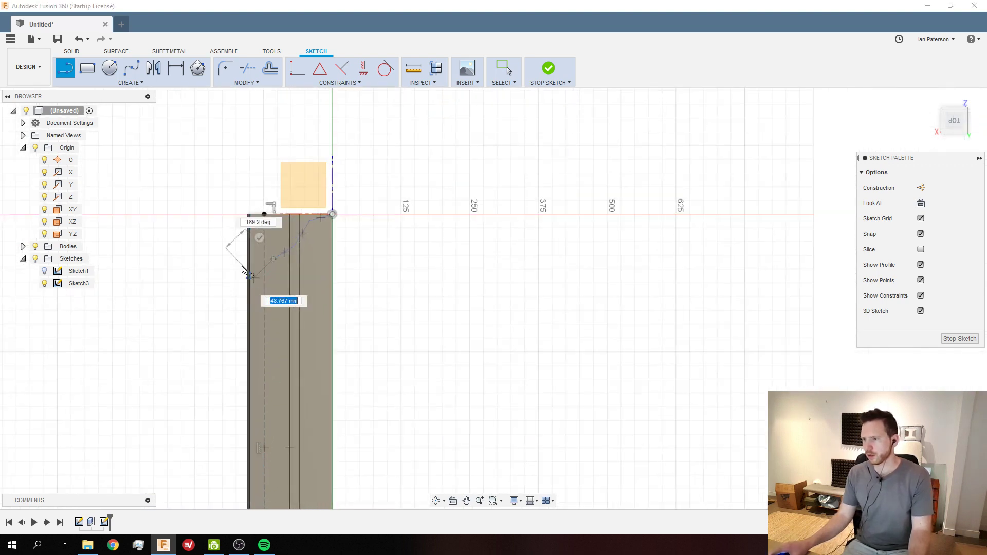
scroll(254, 337, "down", 3)
scroll(268, 423, "up", 5)
scroll(232, 392, "down", 1)
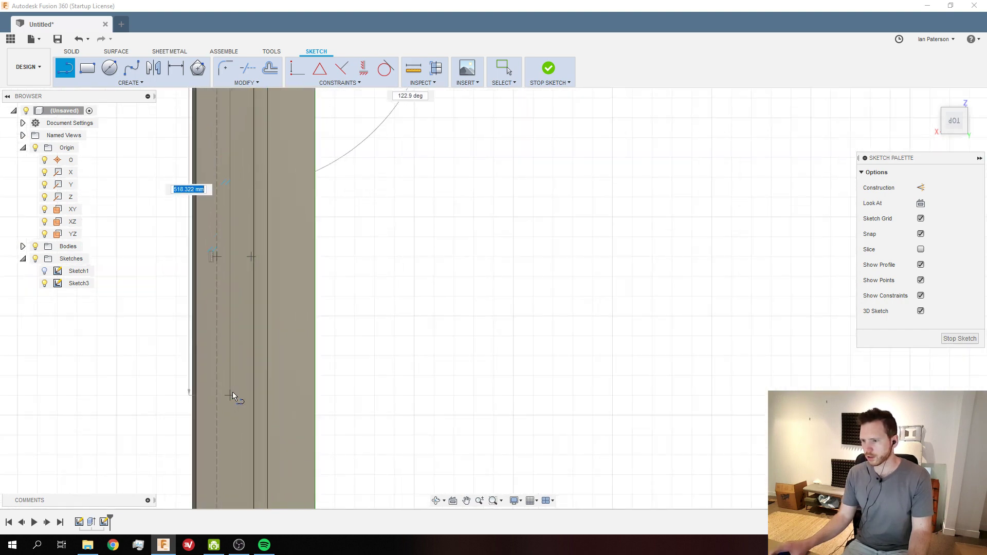
scroll(232, 392, "up", 2)
scroll(240, 399, "down", 3)
scroll(236, 417, "up", 2)
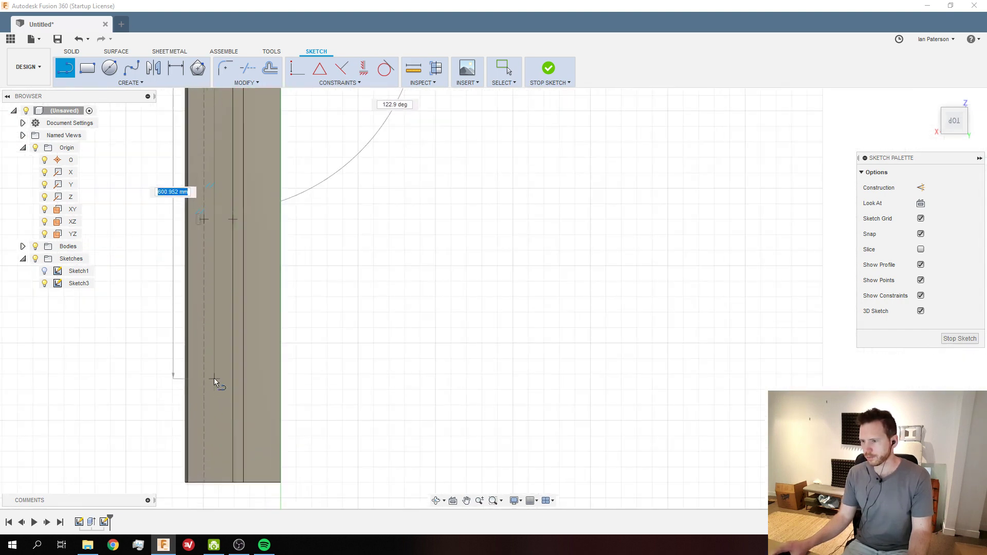
left_click(226, 391)
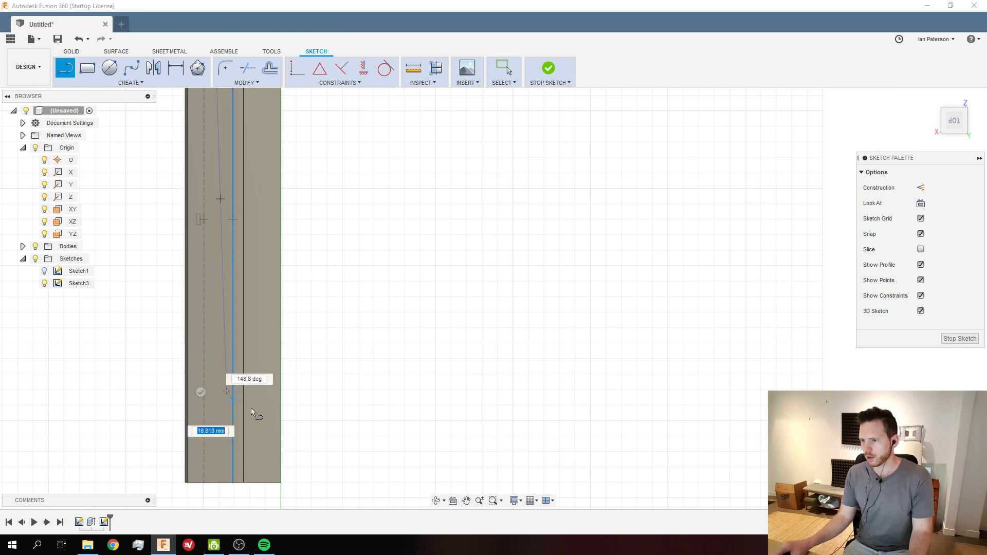
scroll(251, 408, "up", 2)
left_click(253, 403)
left_click(268, 453)
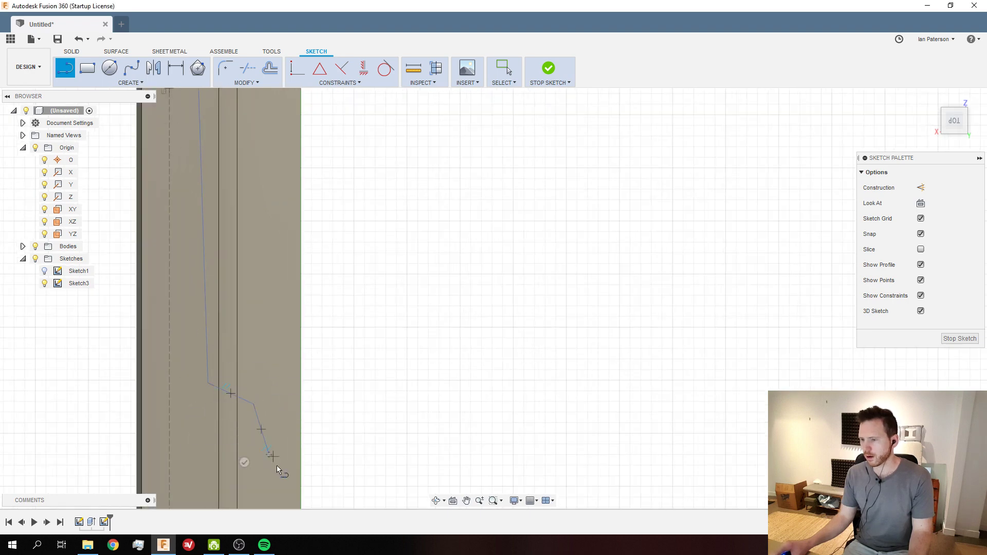
left_click(301, 471)
key("Escape")
Convert all segments of the stepped outline to construction lines
scroll(312, 264, "down", 2)
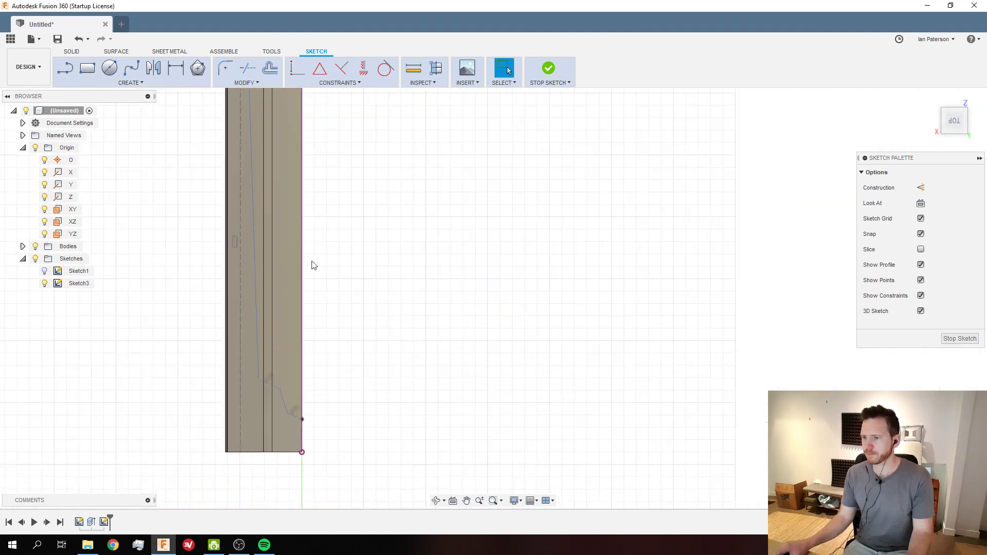
scroll(312, 265, "down", 2)
scroll(329, 157, "up", 3)
scroll(296, 165, "down", 2)
scroll(296, 154, "up", 4)
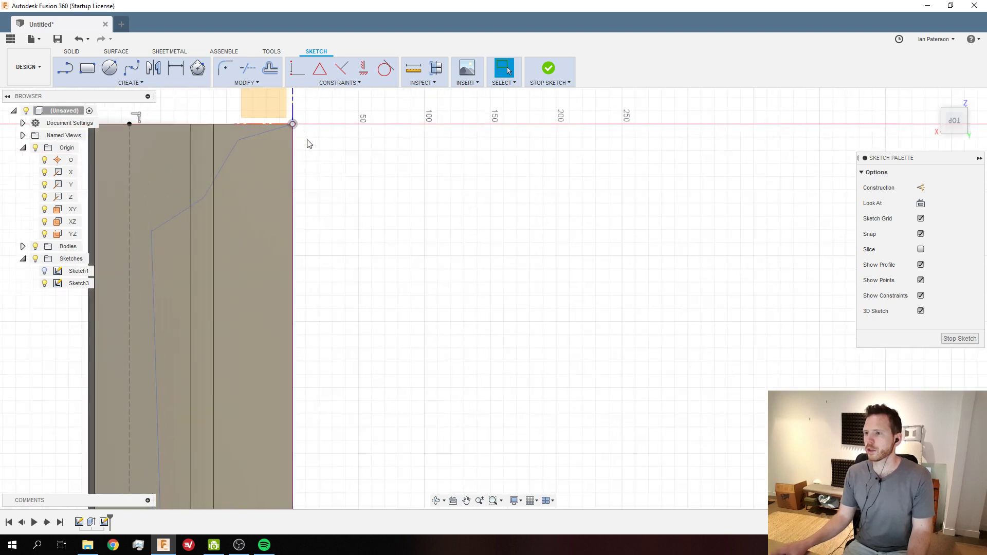
scroll(281, 148, "up", 2)
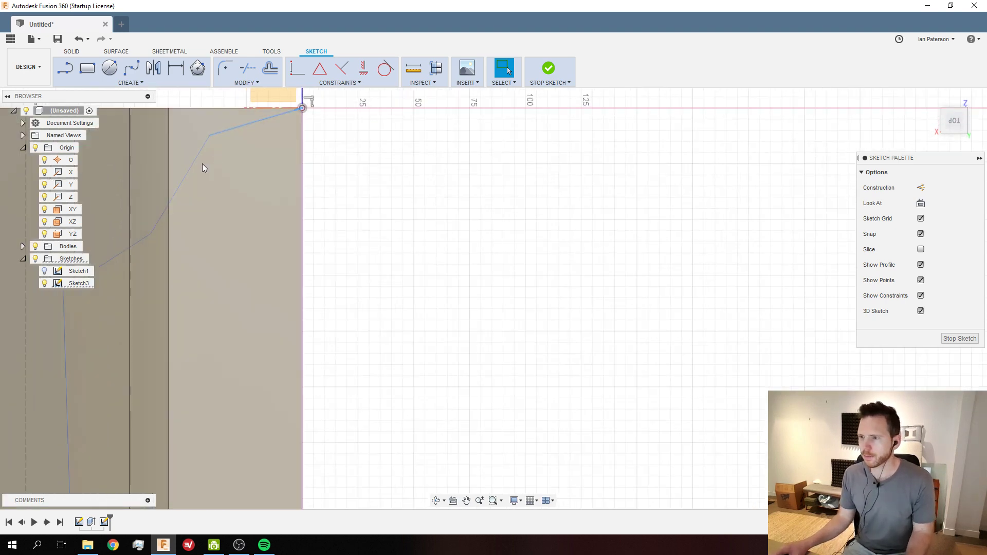
scroll(214, 244, "down", 3)
scroll(164, 324, "up", 2)
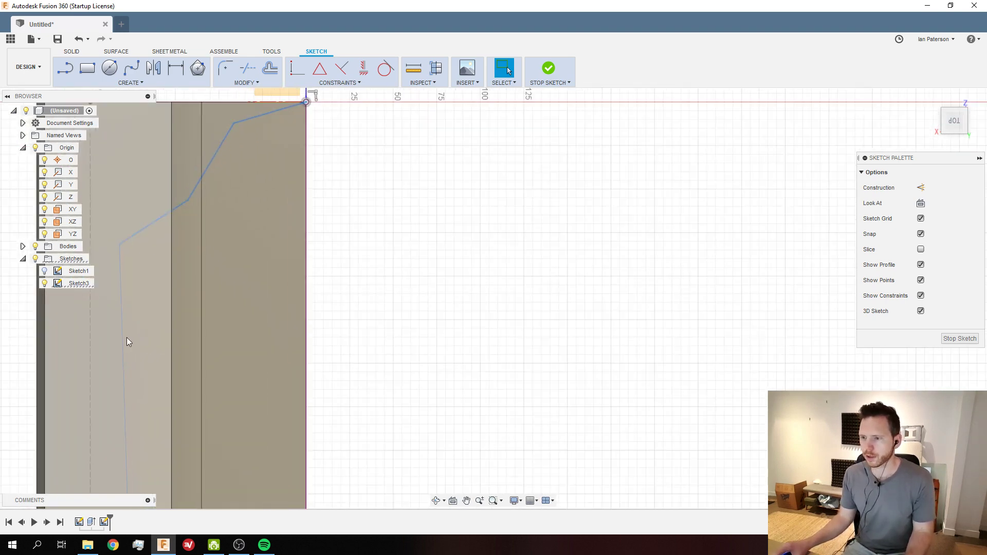
scroll(334, 214, "down", 3)
scroll(282, 452, "up", 4)
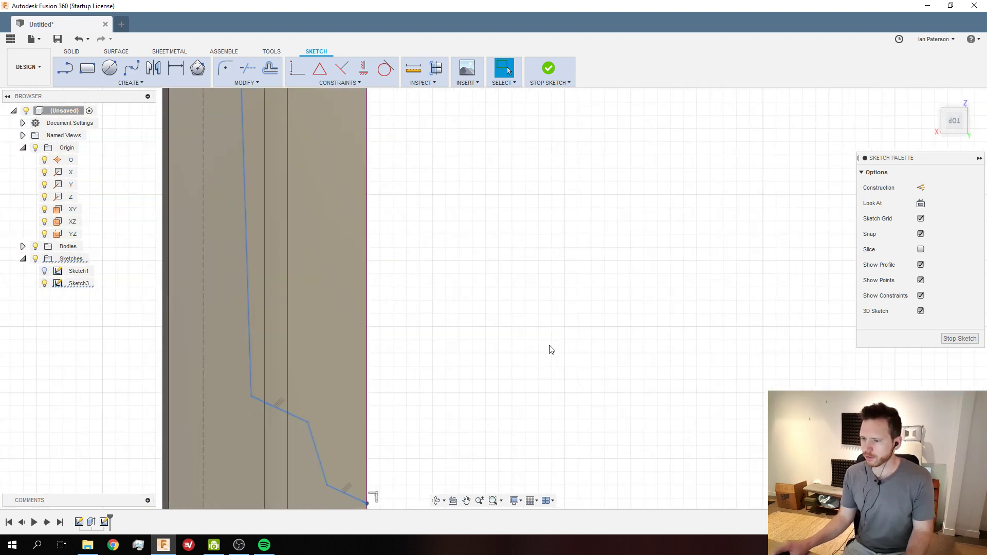
left_click(920, 188)
Draw a gently bowed three-point arc from the origin to the first corner of the construction outline
scroll(352, 379, "down", 4)
scroll(374, 115, "up", 3)
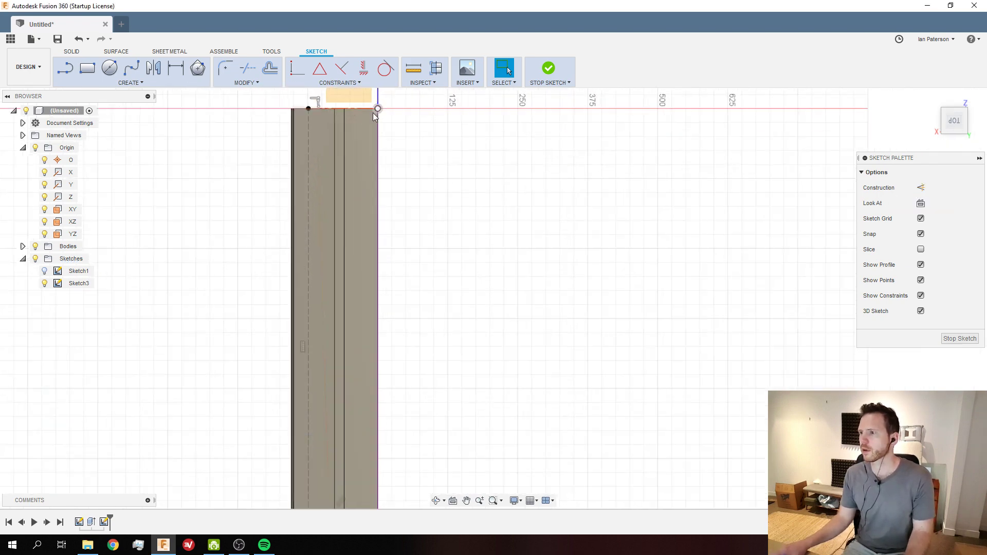
scroll(369, 192, "down", 3)
scroll(365, 169, "up", 5)
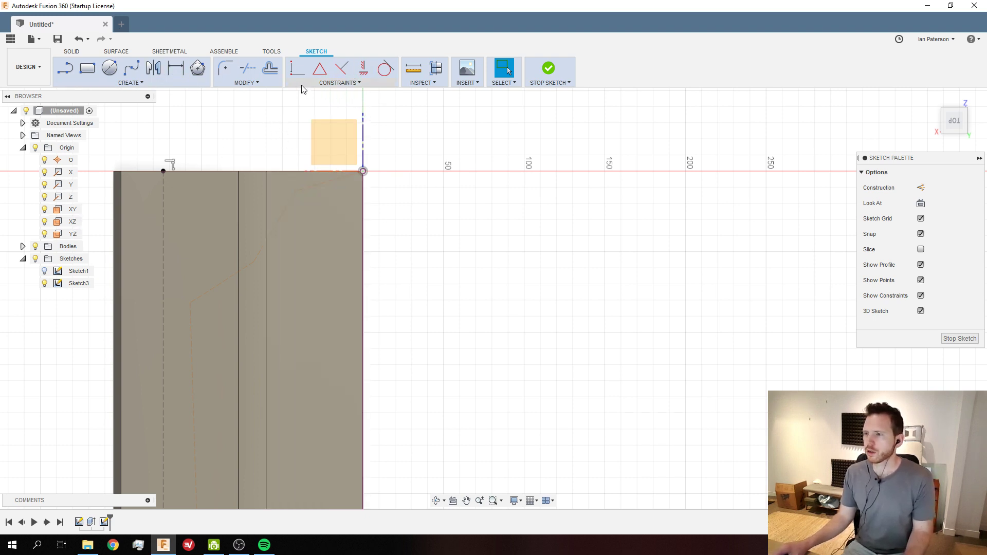
left_click(136, 83)
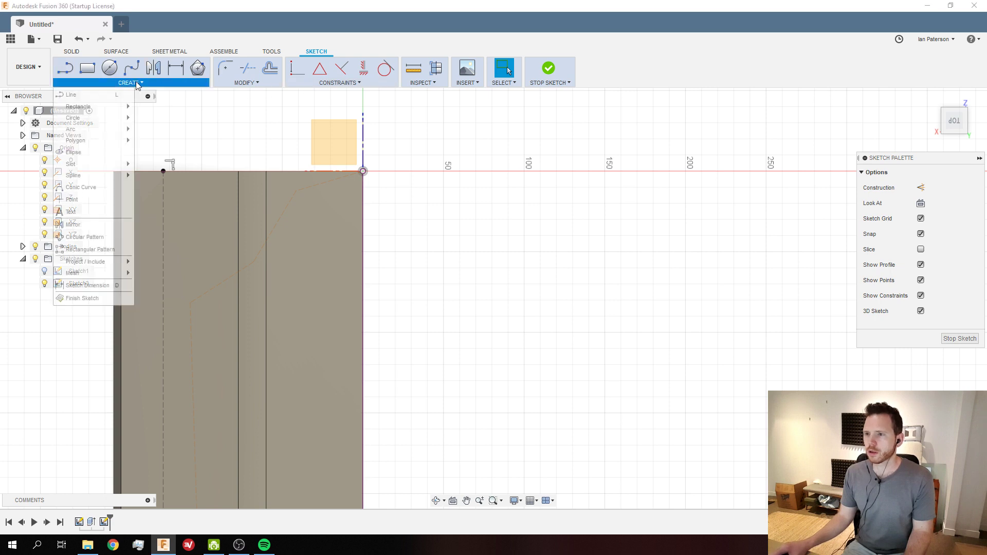
left_click(138, 84)
left_click(142, 84)
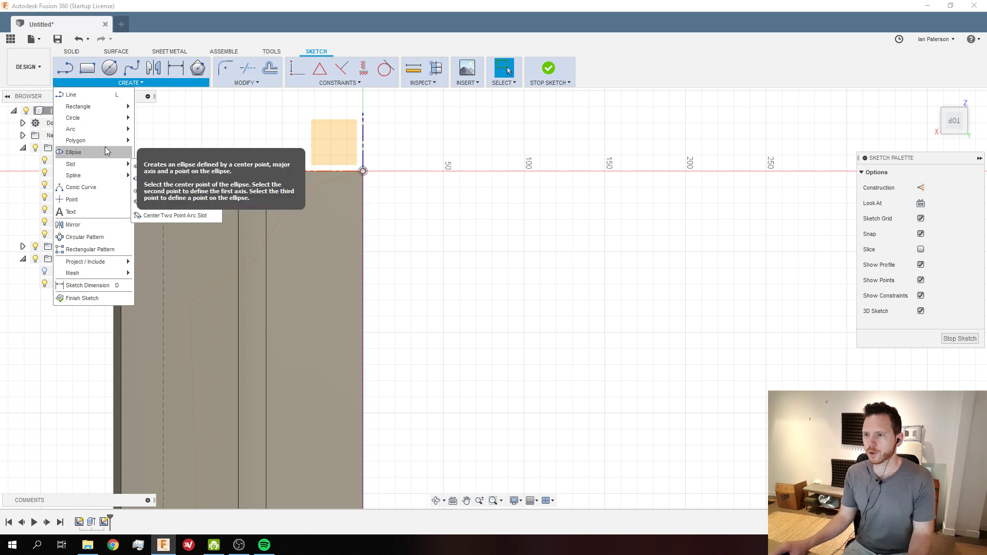
mouse_move(110, 140)
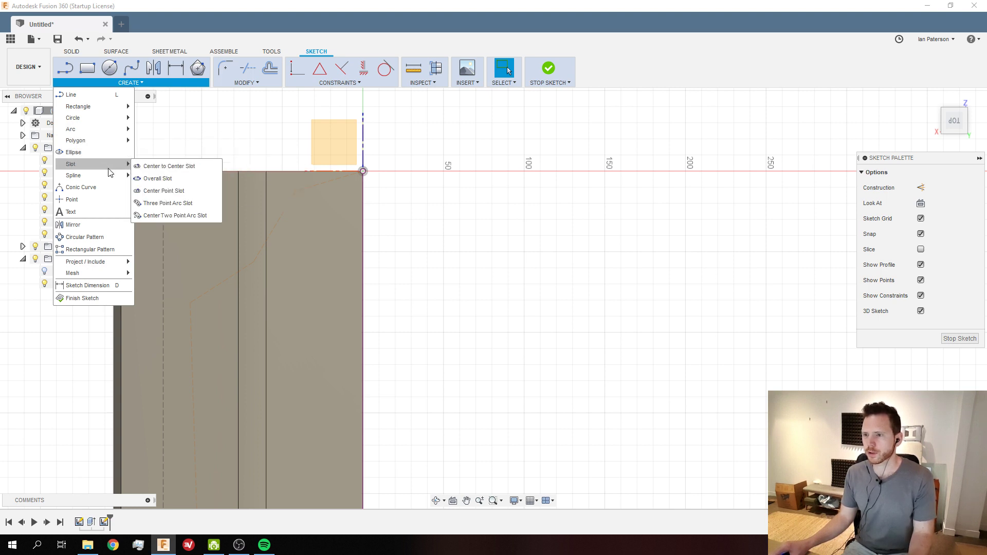
mouse_move(110, 177)
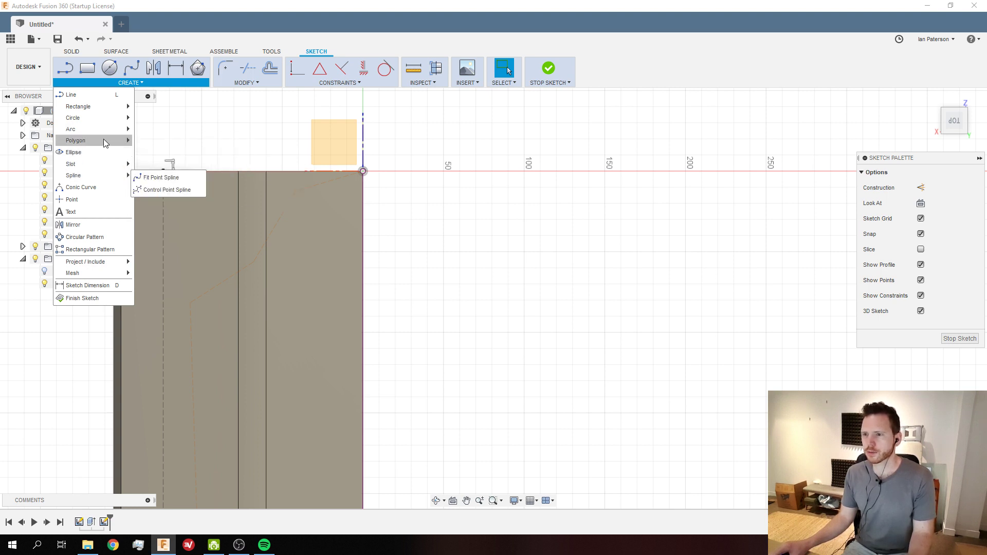
left_click(156, 135)
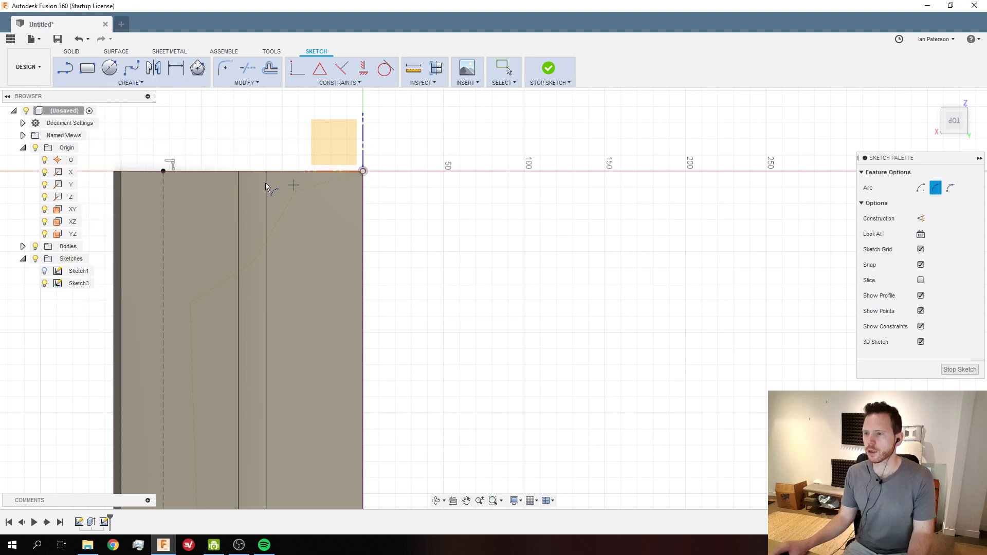
scroll(265, 184, "up", 3)
scroll(358, 185, "down", 3)
scroll(397, 170, "up", 4)
left_click(428, 170)
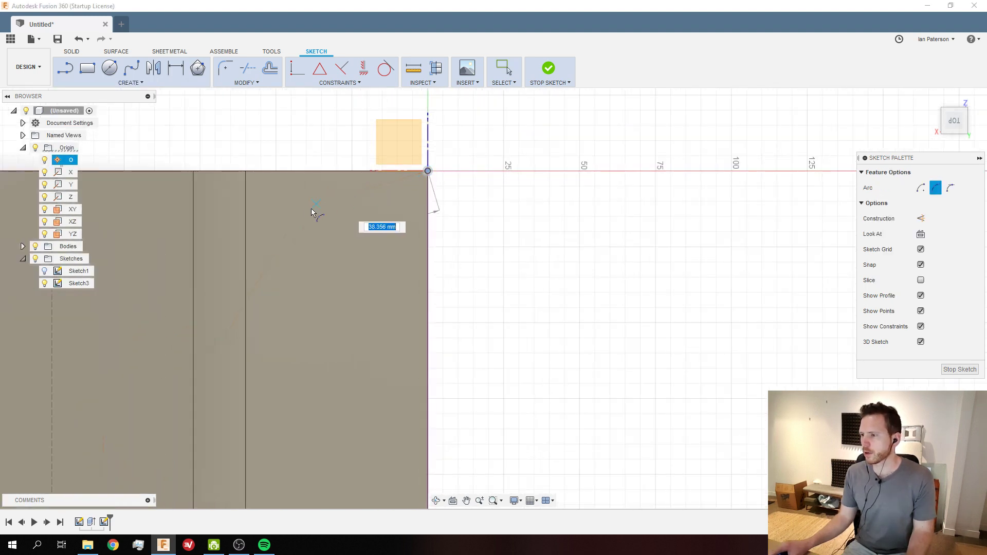
left_click(300, 208)
scroll(350, 193, "up", 2)
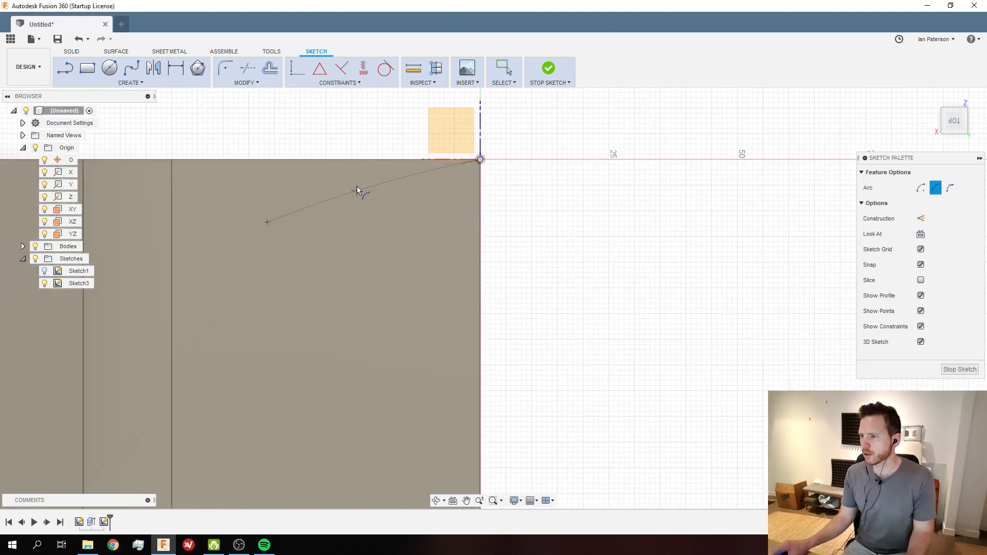
Draw a second three-point arc from the first arc's end to the second corner of the construction outline
scroll(308, 356, "down", 3)
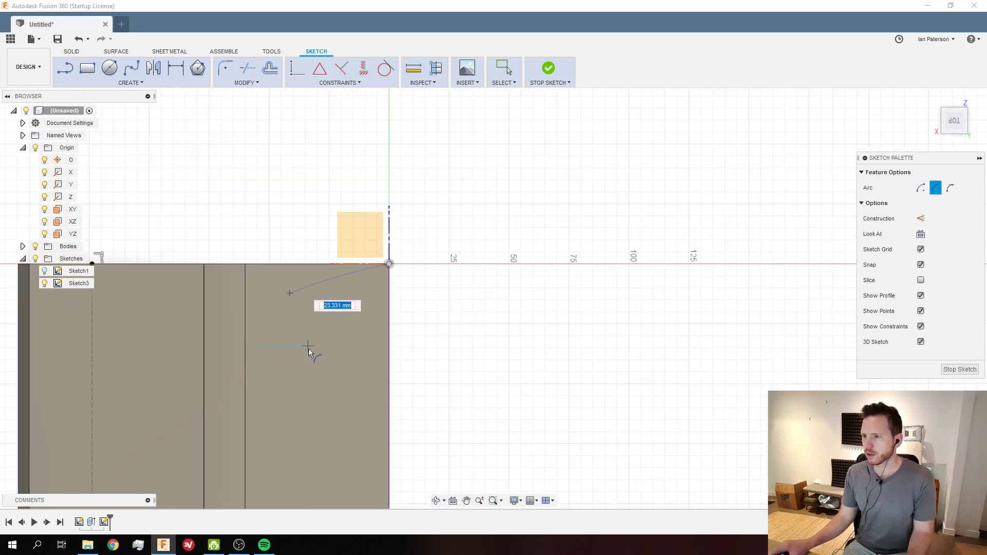
scroll(224, 418, "up", 2)
scroll(225, 396, "up", 1)
left_click(227, 389)
scroll(260, 311, "up", 2)
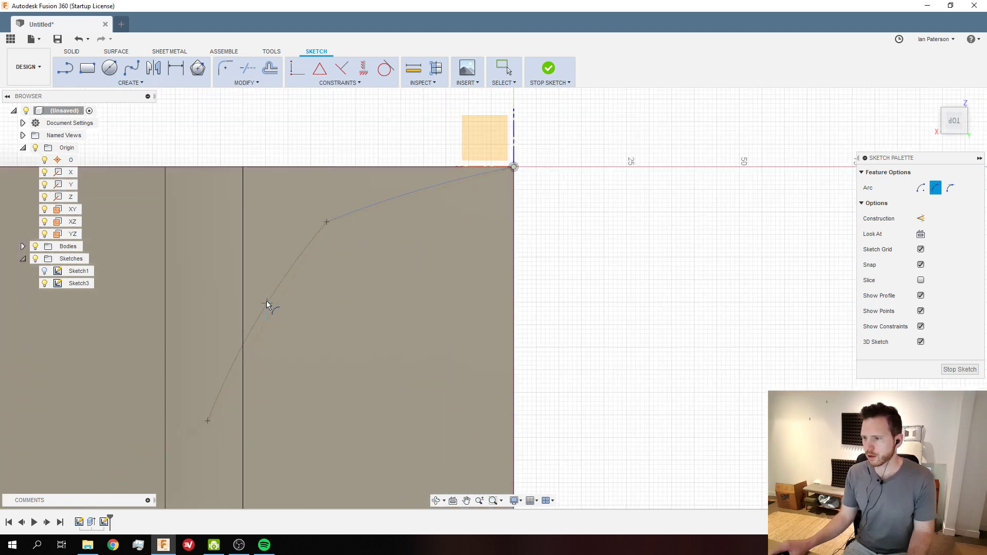
scroll(267, 305, "up", 1)
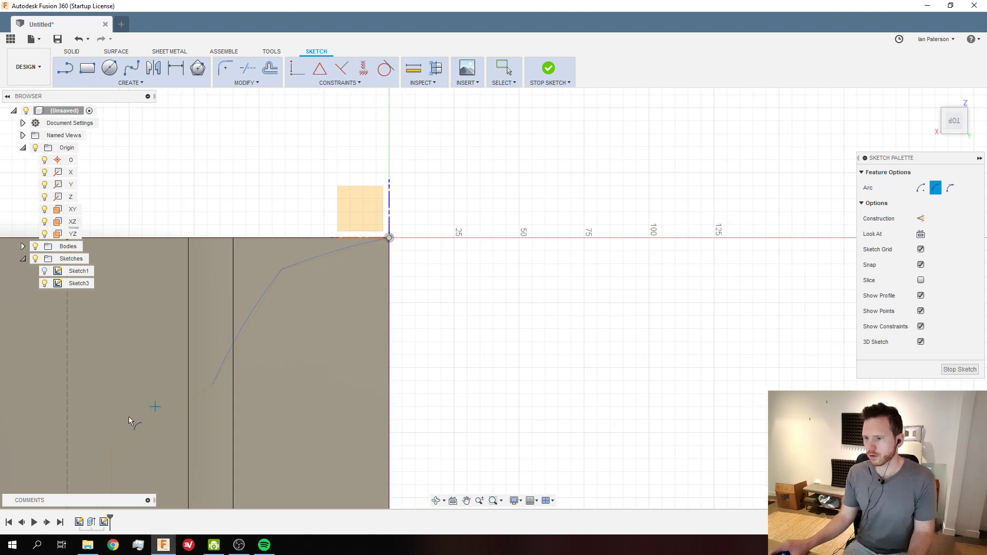
Draw a third three-point arc from the second arc's end to the third corner of the construction outline
scroll(128, 416, "down", 3)
scroll(188, 422, "up", 4)
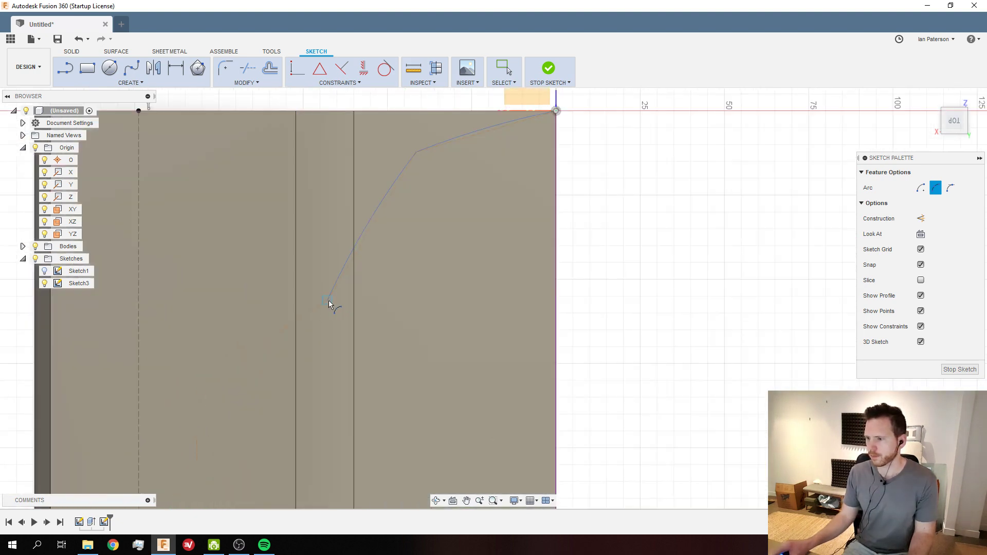
left_click(328, 301)
left_click(195, 386)
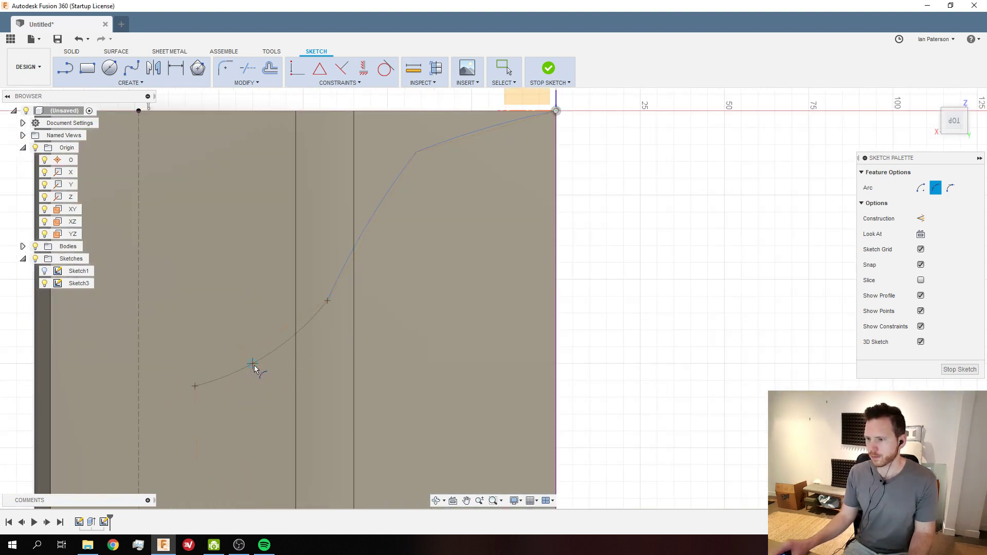
left_click(263, 352)
Draw a long, gently bowed three-point arc down the body, following the long construction segment to its lower corner
left_click(199, 386)
scroll(252, 308, "down", 10)
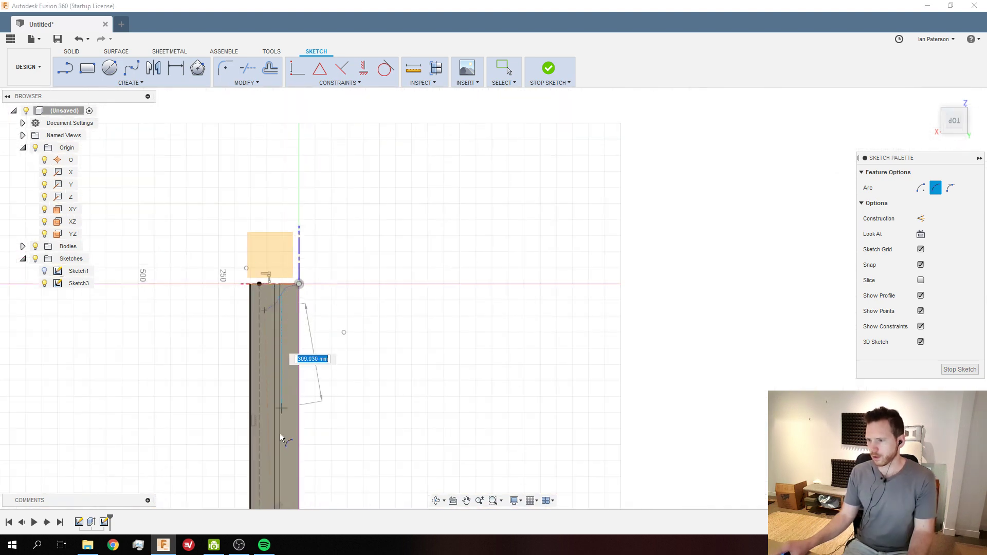
scroll(285, 408, "up", 5)
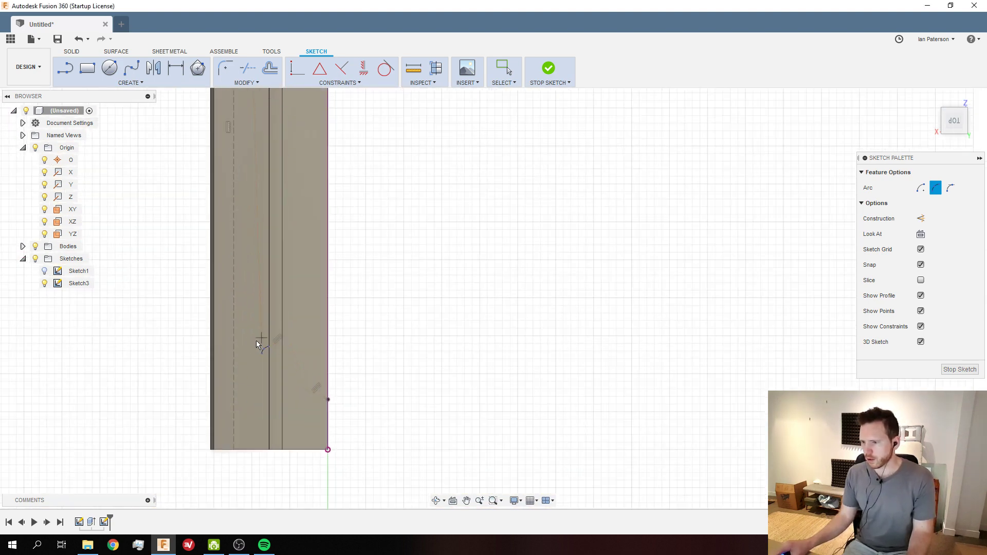
scroll(253, 293, "up", 2)
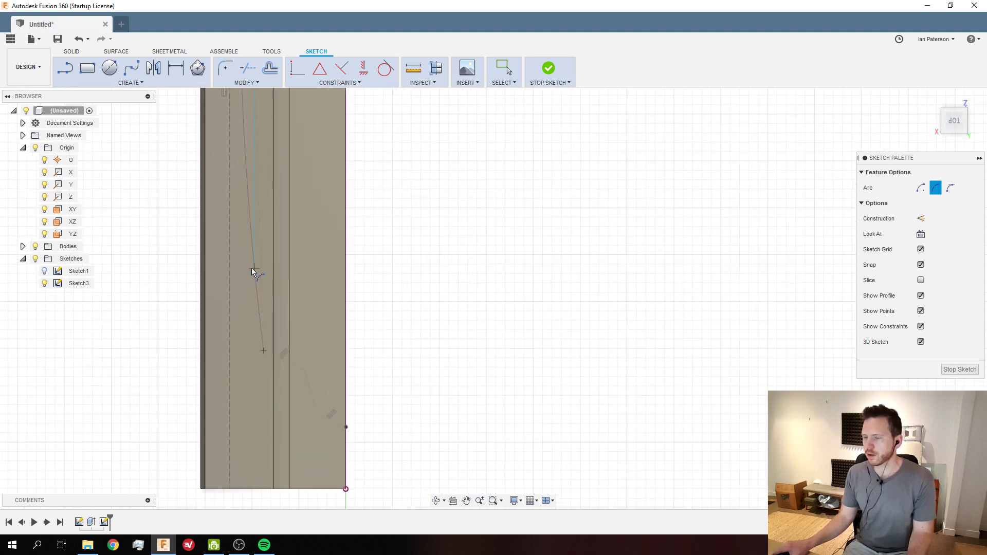
scroll(280, 349, "up", 3)
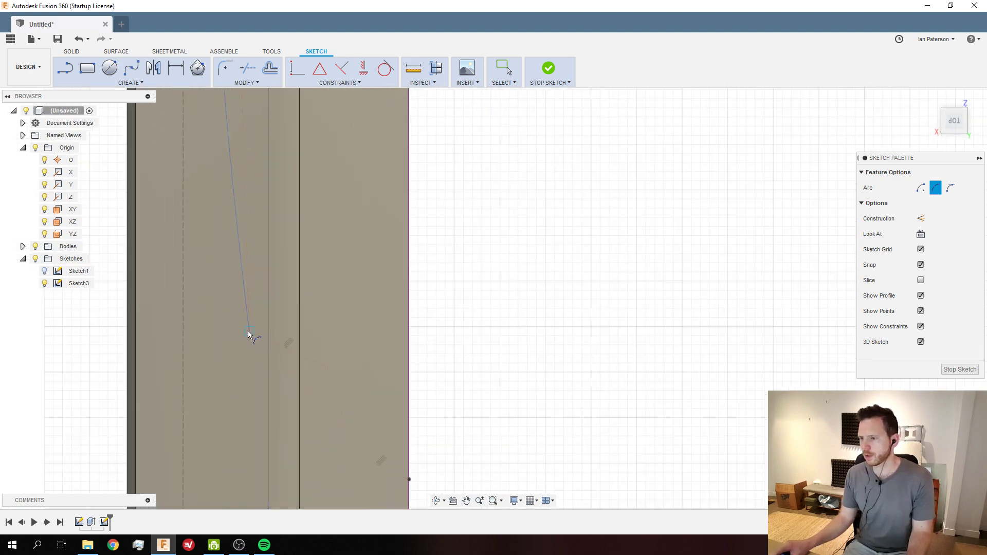
Draw a short three-point arc from the long arc's lower end to the next corner of the construction outline
left_click(249, 331)
left_click(327, 367)
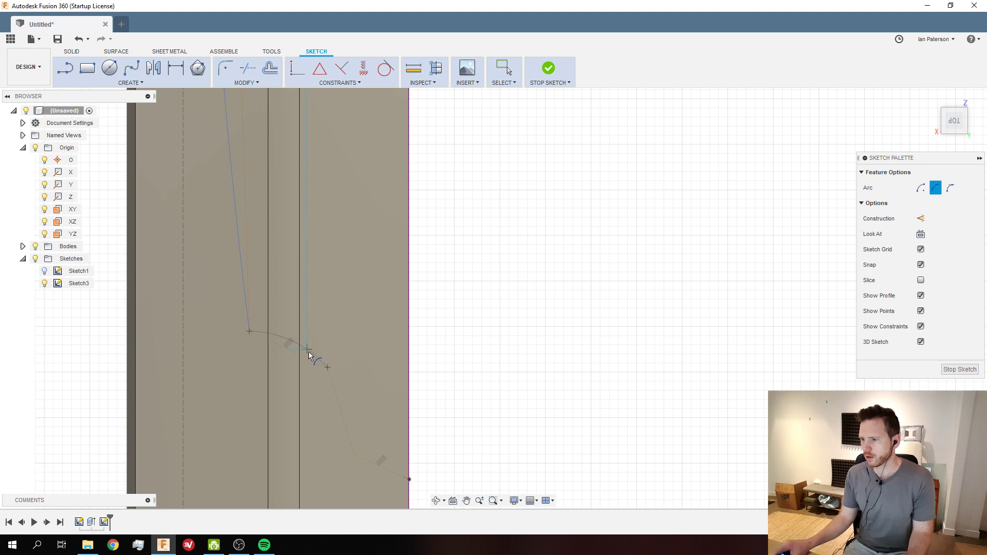
scroll(301, 350, "up", 3)
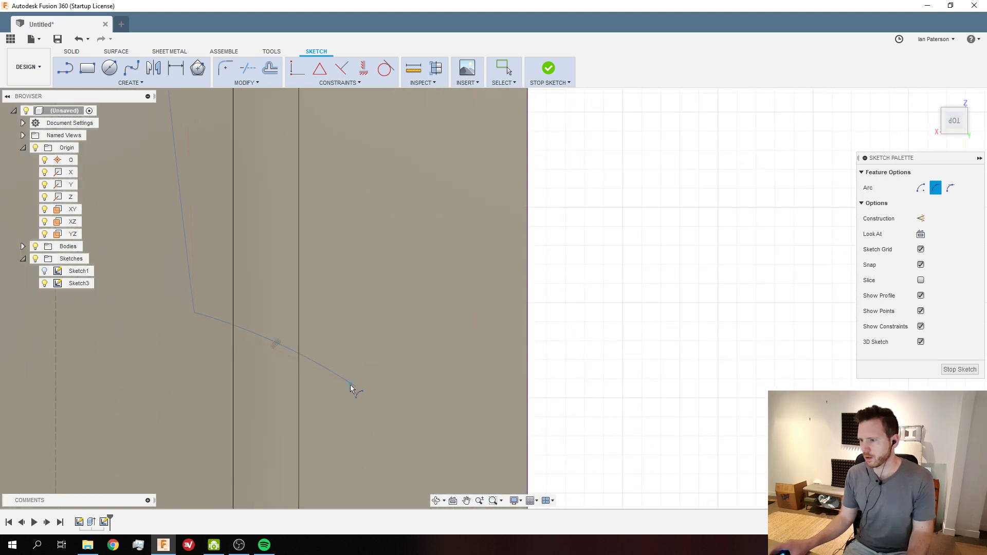
Add another slightly bowed three-point arc along the steep construction segment near the body's lower end
scroll(383, 329, "down", 3)
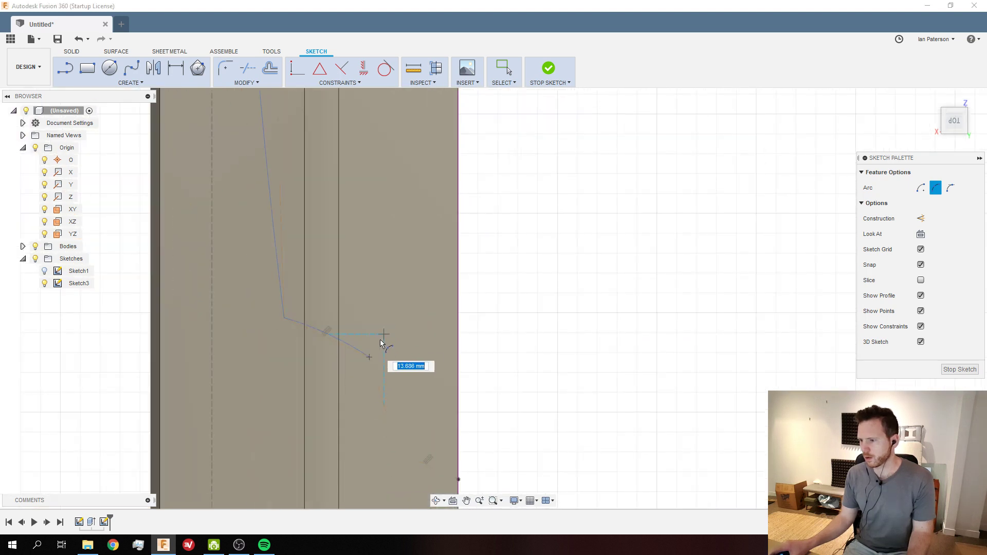
left_click(399, 452)
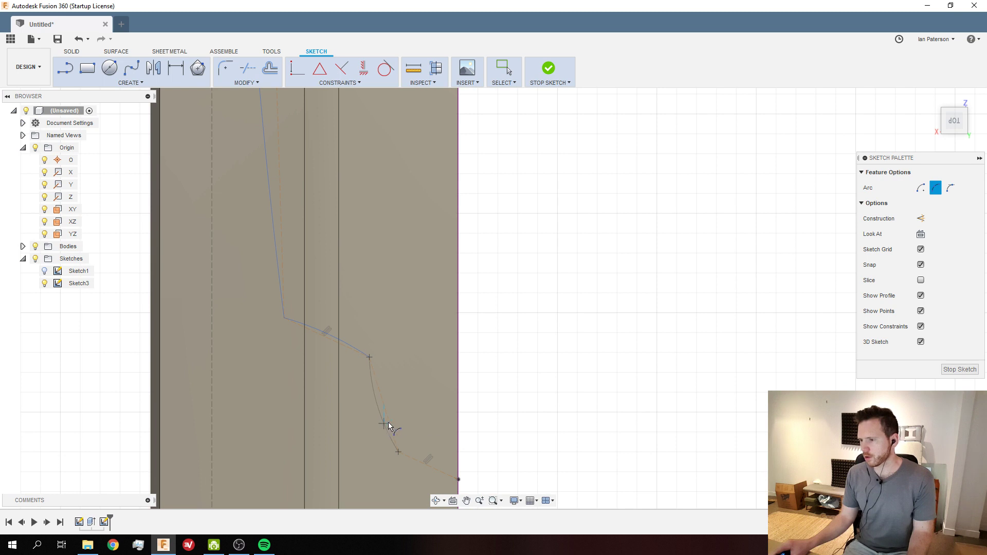
scroll(389, 425, "up", 3)
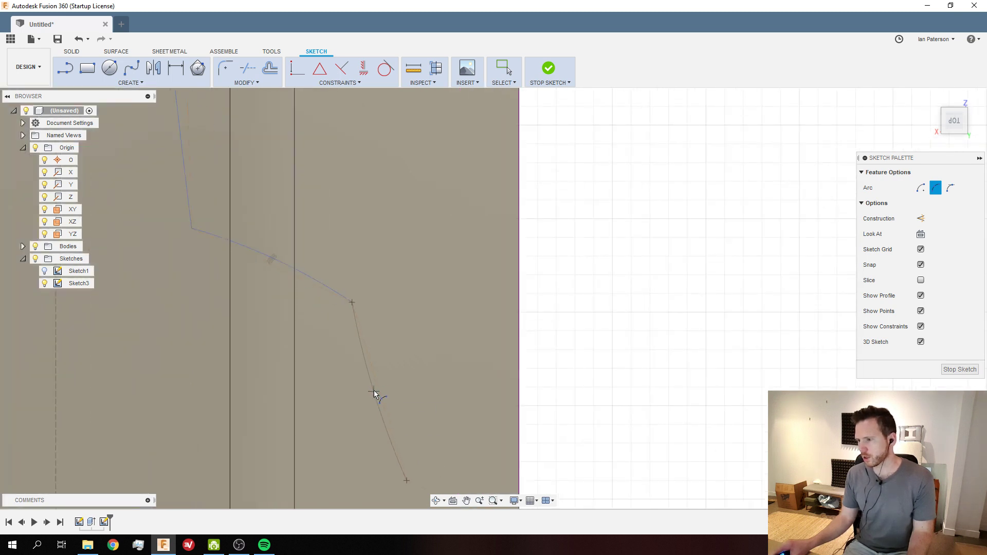
middle_click_drag(374, 392, 230, 298)
scroll(230, 298, "down", 1)
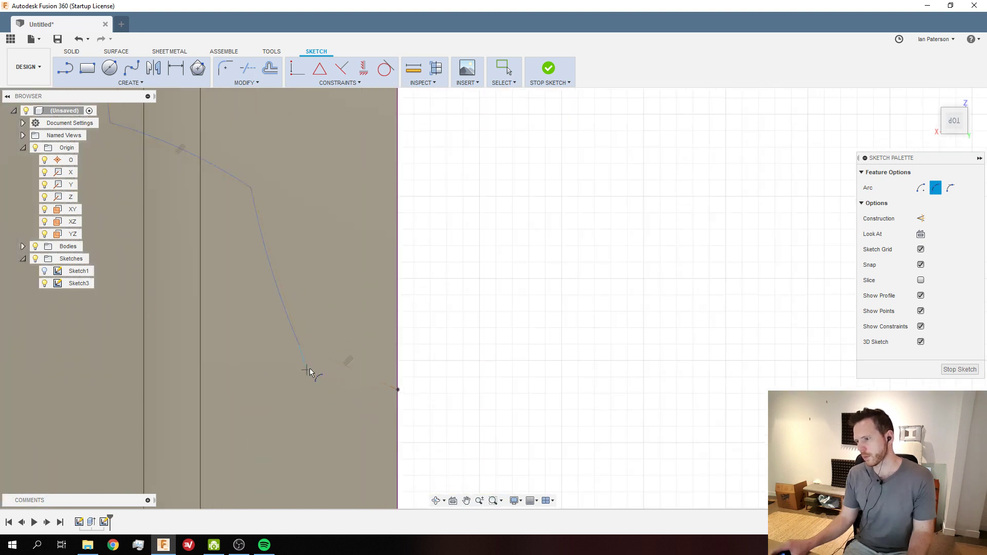
Draw the final three-point arc from the last corner to the construction outline's endpoint on the body's long side edge
left_click(298, 344)
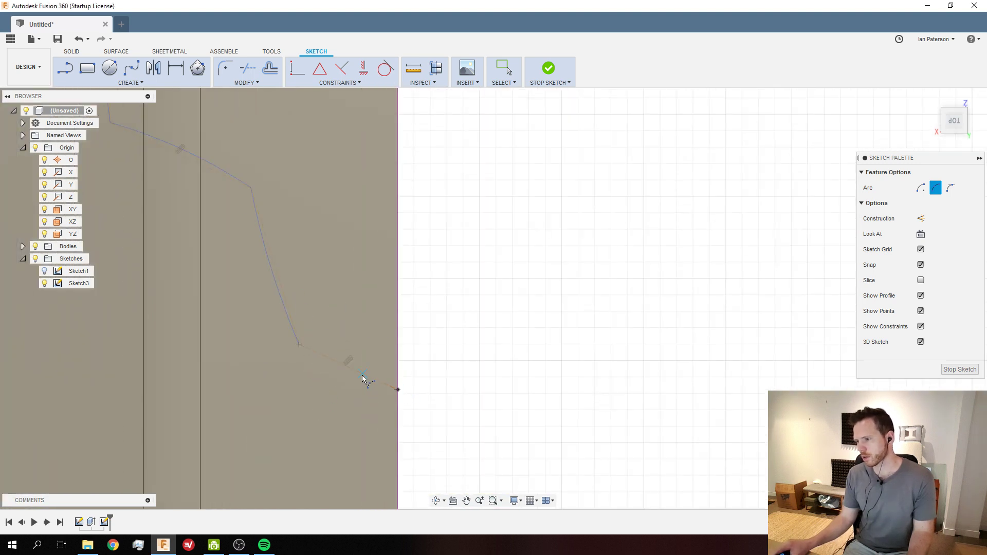
left_click(359, 378)
scroll(374, 320, "up", 2)
scroll(360, 318, "down", 5)
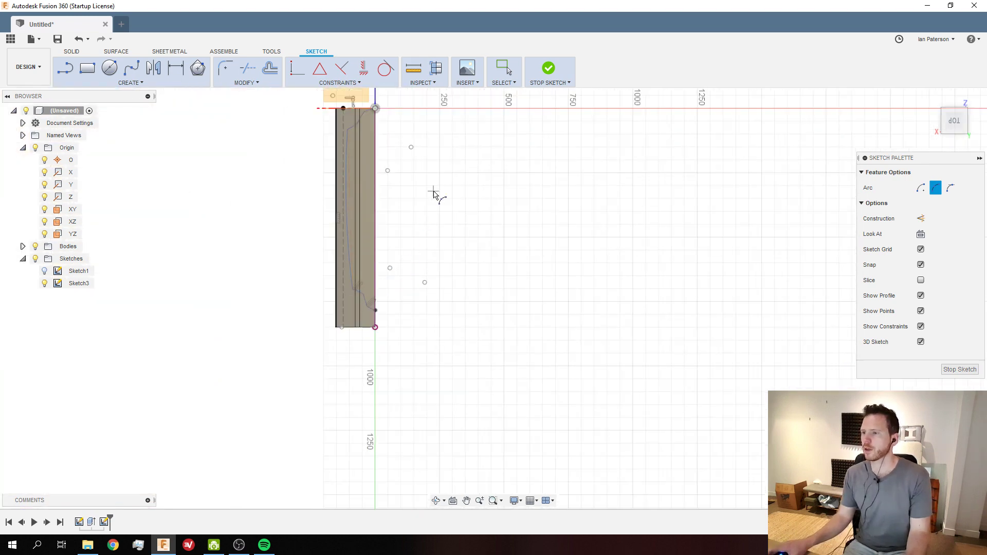
Close the outline with a straight line along the body's long side edge, from the origin to the last arc's endpoint
key("Escape")
key("l")
scroll(367, 118, "up", 4)
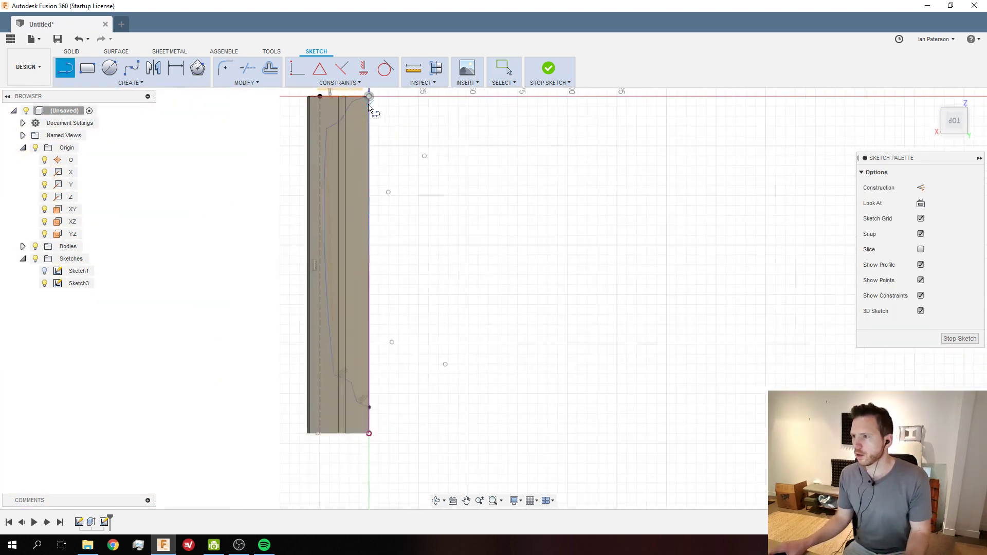
scroll(377, 126, "down", 2)
left_click(377, 104)
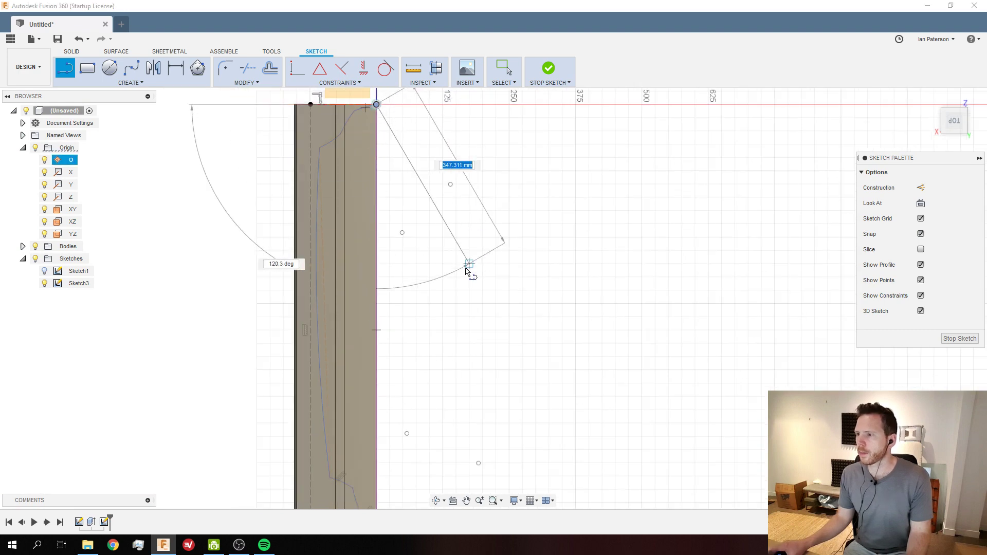
scroll(432, 359, "down", 2)
scroll(405, 415, "up", 3)
left_click(405, 407)
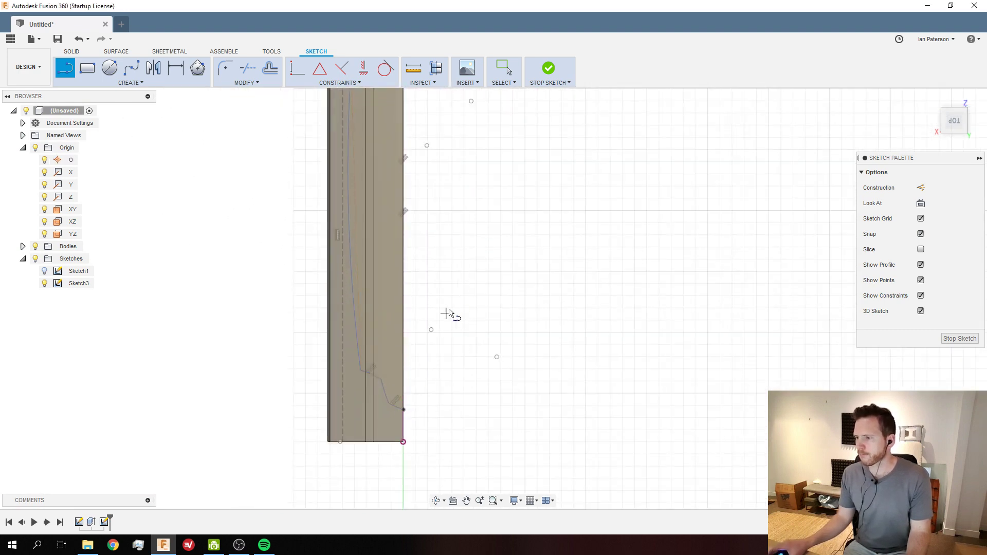
key("Escape")
Hide the bodies and check that the curved outline forms one closed profile
scroll(416, 221, "down", 2)
scroll(411, 218, "up", 3)
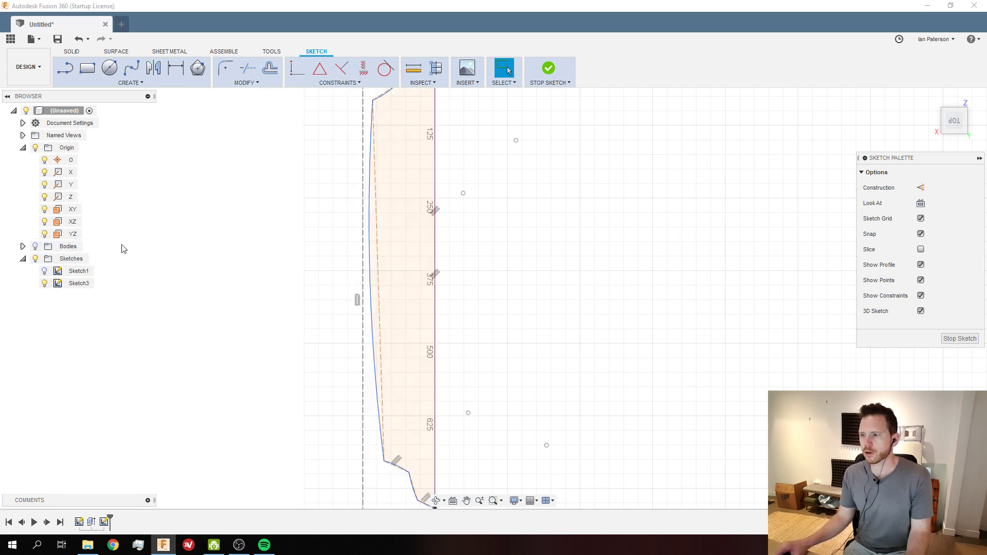
left_click(412, 281)
mouse_move(412, 281)
middle_mouse_down("shift")
mouse_move(323, 255)
mouse_move(385, 191)
mouse_move(336, 253)
middle_mouse_up("shift")
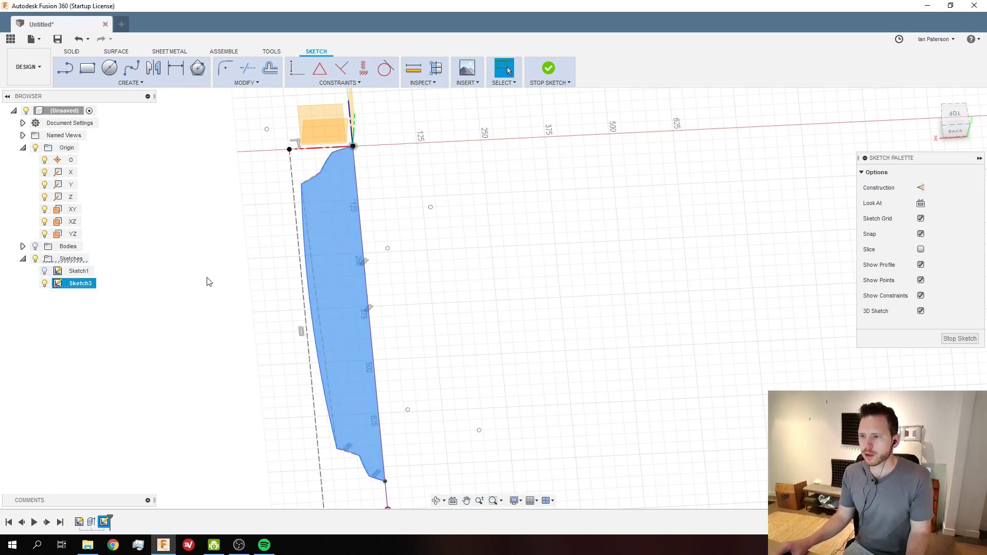
key("Escape")
scroll(319, 300, "up", 3)
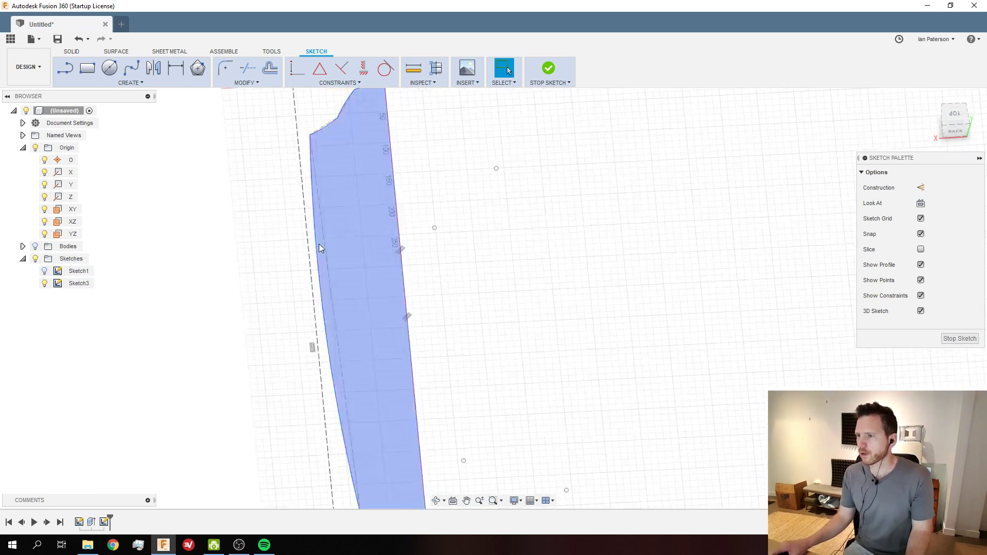
Apply a tangent constraint between the long arc and the lengthwise construction line
left_click(315, 287)
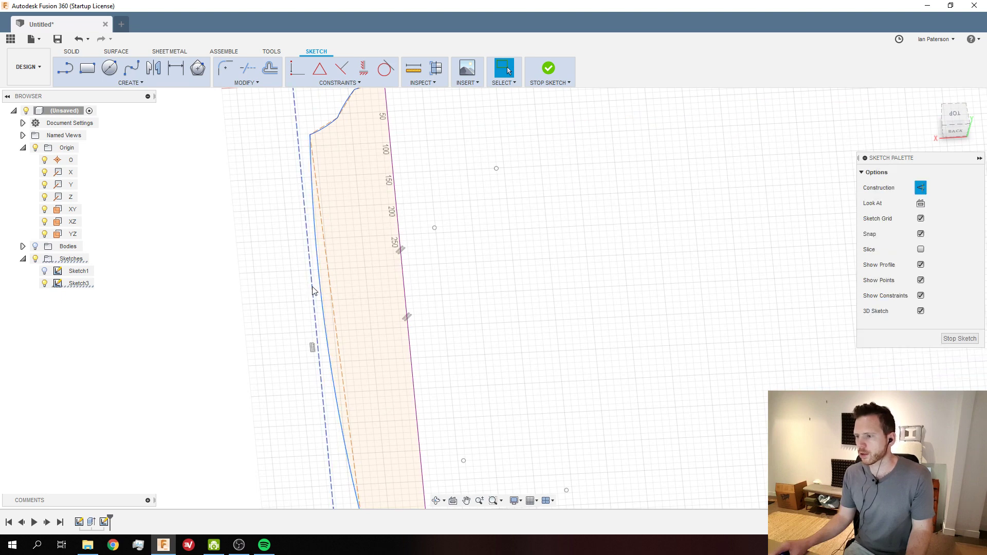
left_click(314, 290)
left_click(385, 68)
left_click(372, 120)
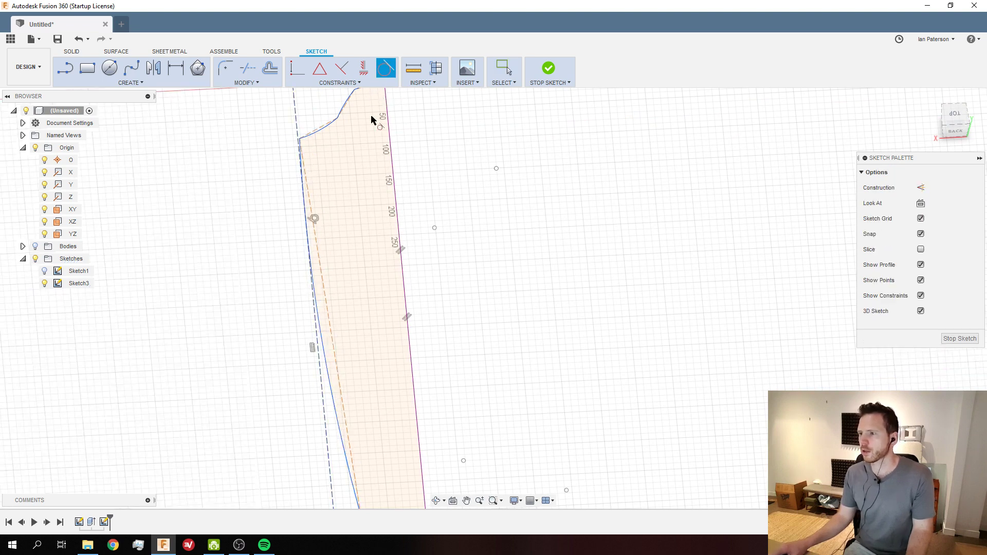
scroll(300, 165, "up", 5)
scroll(310, 211, "down", 5)
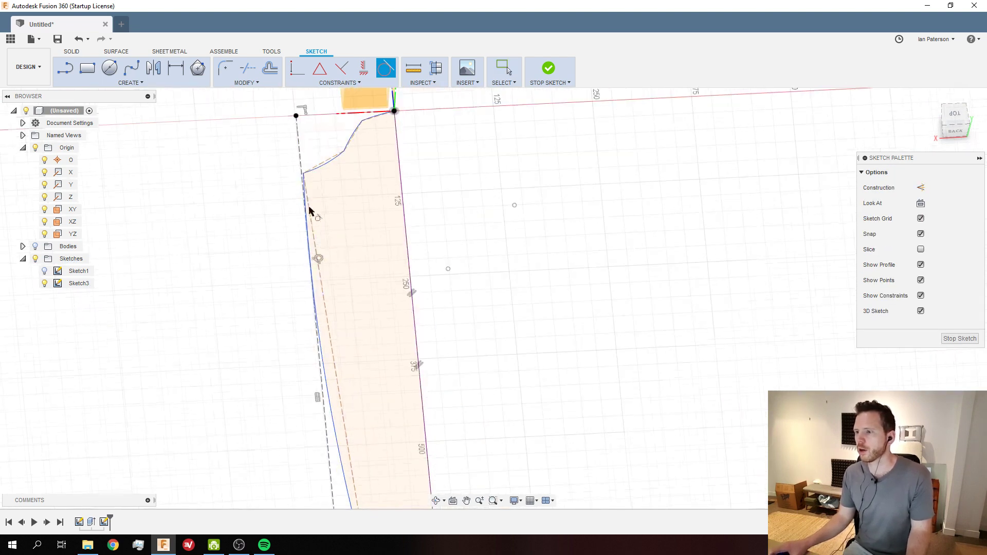
Reshape the outline near the origin by moving the long arc's upper end and the two corners above it down the body
scroll(312, 169, "up", 5)
key("Escape")
left_click_drag(296, 203, 310, 193)
scroll(379, 157, "down", 5)
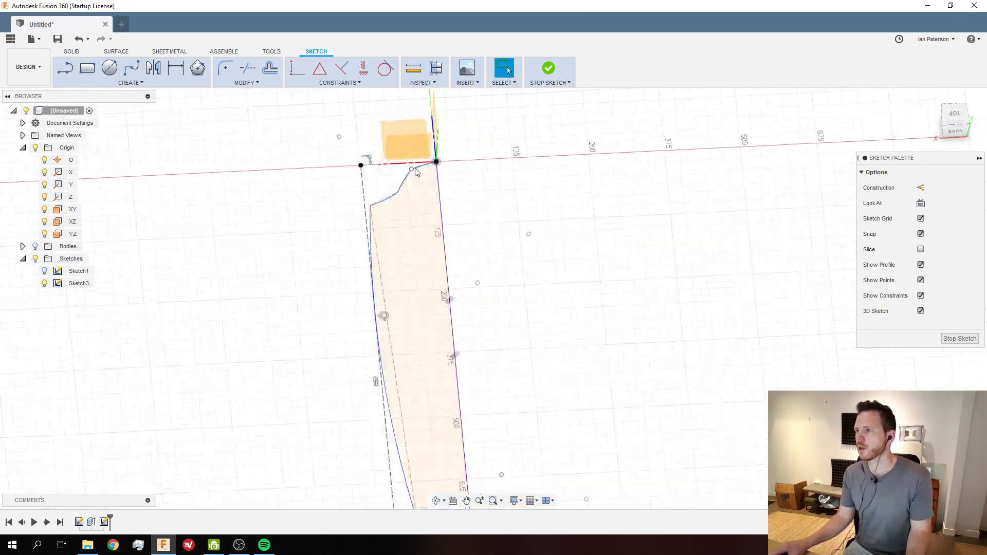
scroll(419, 185, "up", 5)
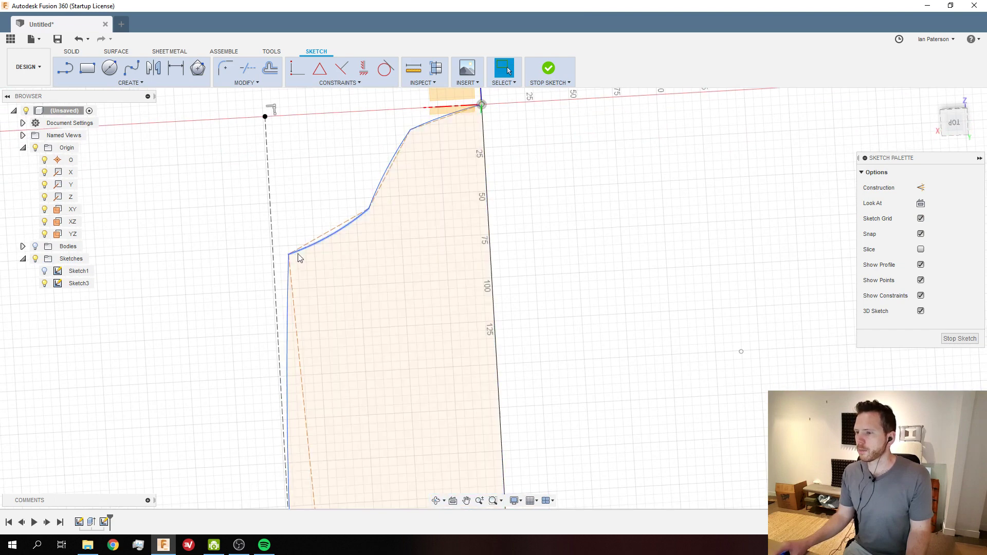
left_click_drag(289, 254, 291, 290)
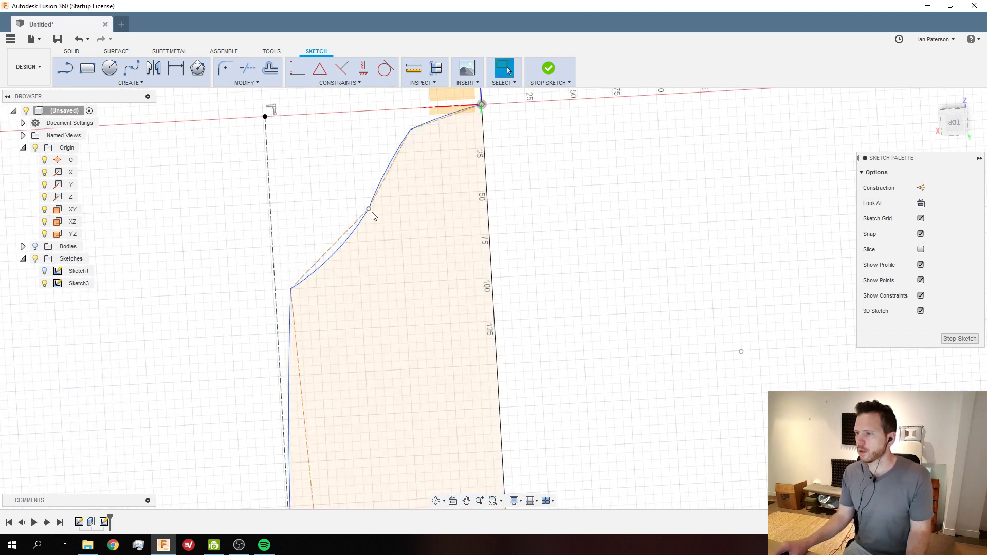
left_click_drag(370, 210, 376, 234)
left_click_drag(411, 133, 411, 145)
scroll(410, 180, "down", 8)
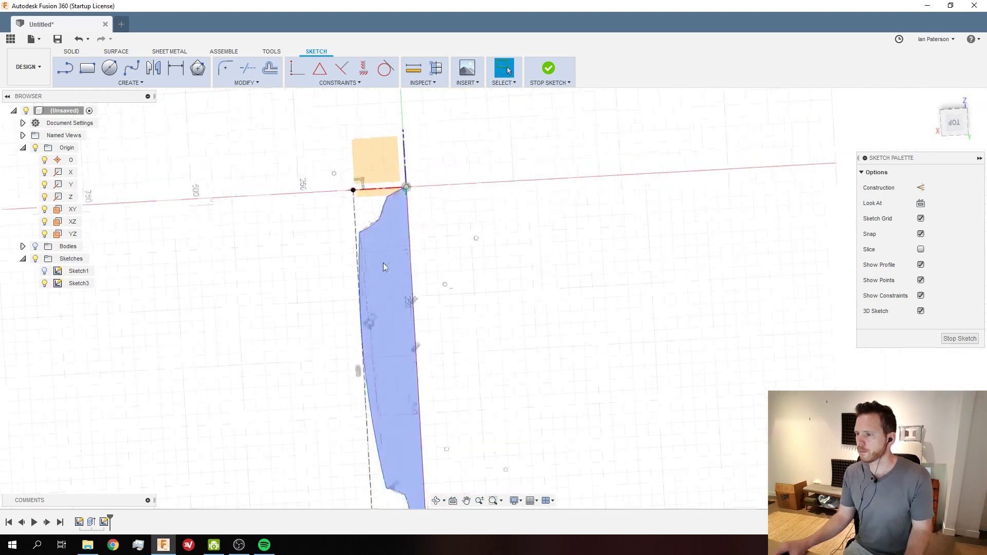
Show the bodies again and examine from several angles how the outline lies against the curved body
middle_click_drag(379, 264, 360, 226, "shift")
left_click(35, 247)
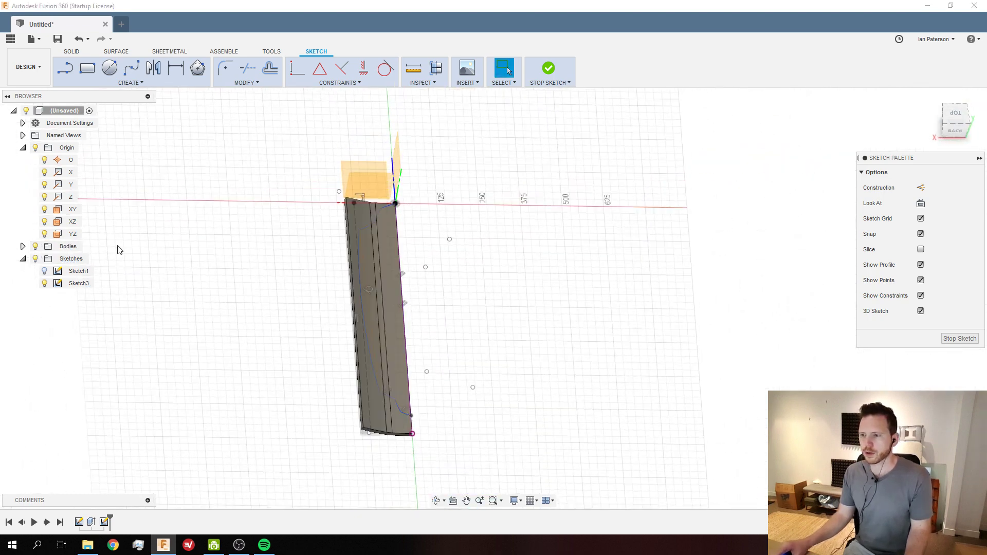
middle_click_drag(116, 249, 381, 334, "shift")
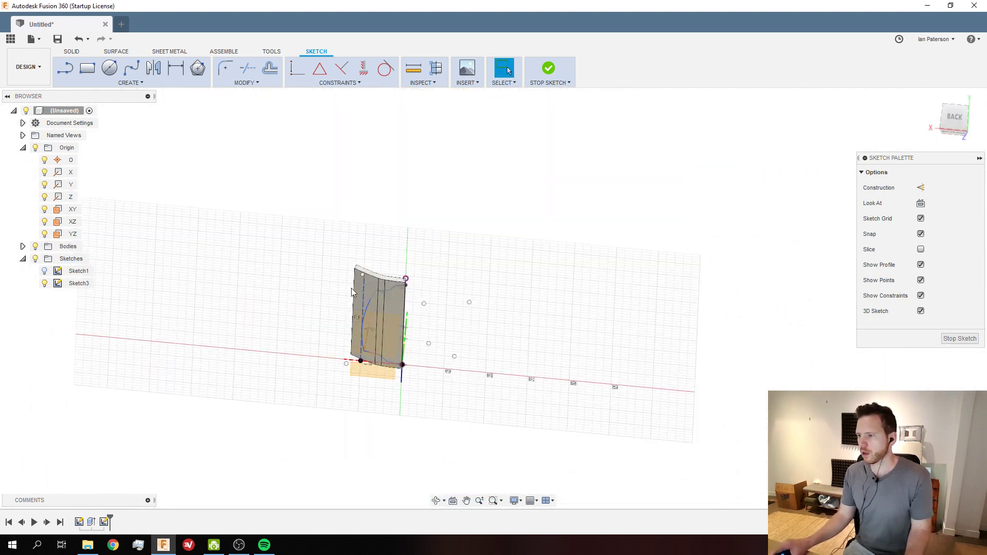
middle_click_drag(351, 287, 353, 282, "shift")
scroll(359, 321, "up", 8)
middle_click_drag(337, 323, 279, 282, "shift")
middle_click_drag(203, 271, 307, 244, "shift")
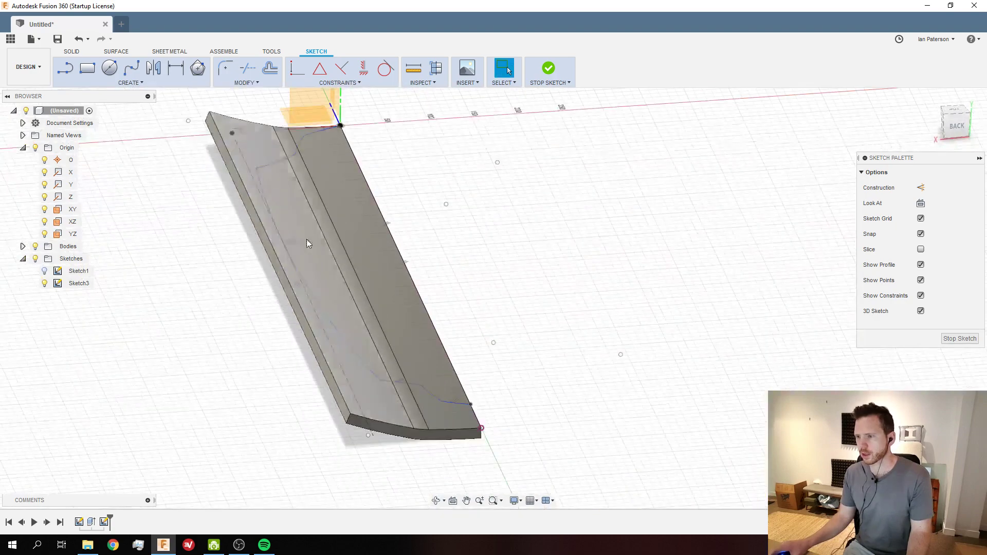
scroll(307, 243, "down", 3)
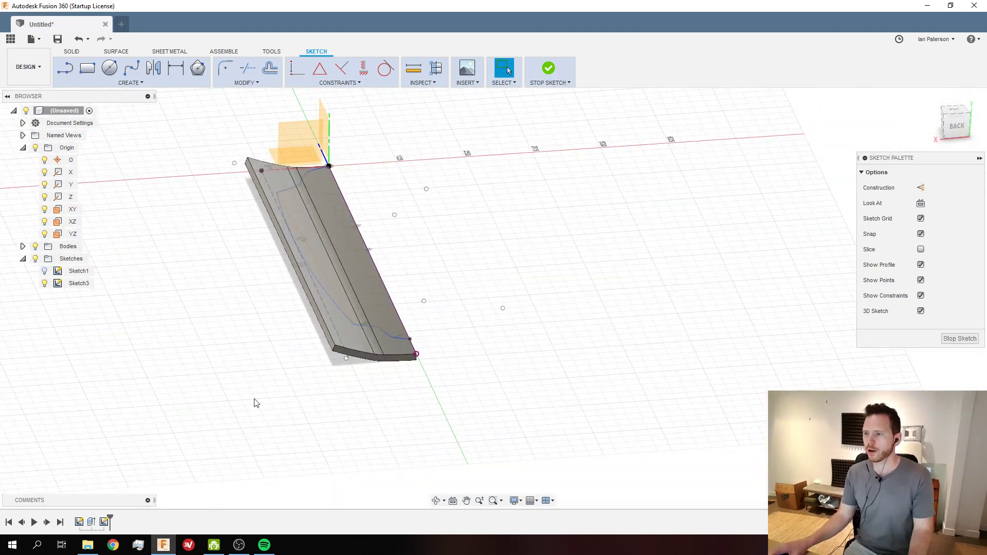
middle_click_drag(252, 252, 290, 184, "shift")
middle_click_drag(278, 260, 177, 256, "shift")
scroll(172, 239, "down", 5)
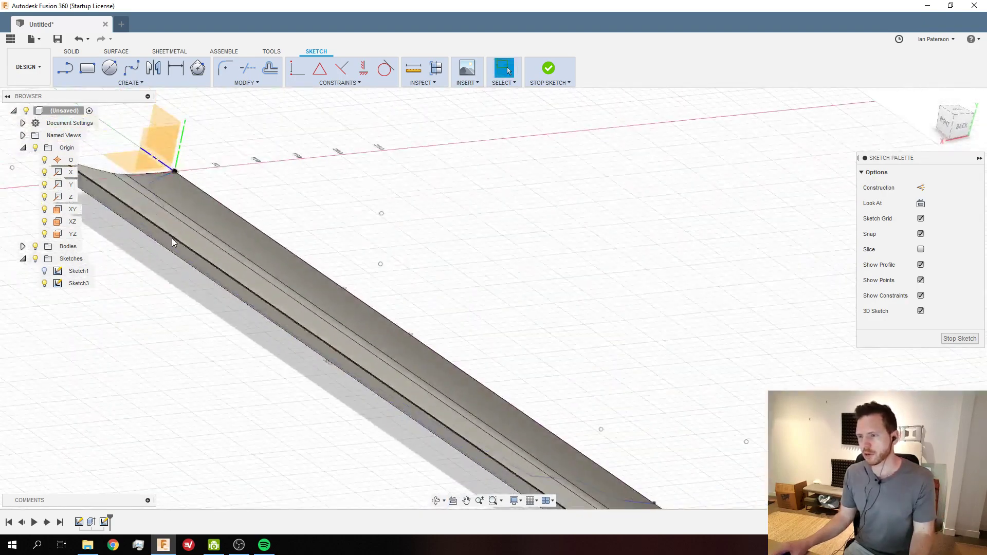
Hide the bodies and start an Extrude of the closed outline profile in Sketch3, pulling it upward 100 mm
left_click(35, 246)
left_click(79, 283)
scroll(308, 149, "down", 4)
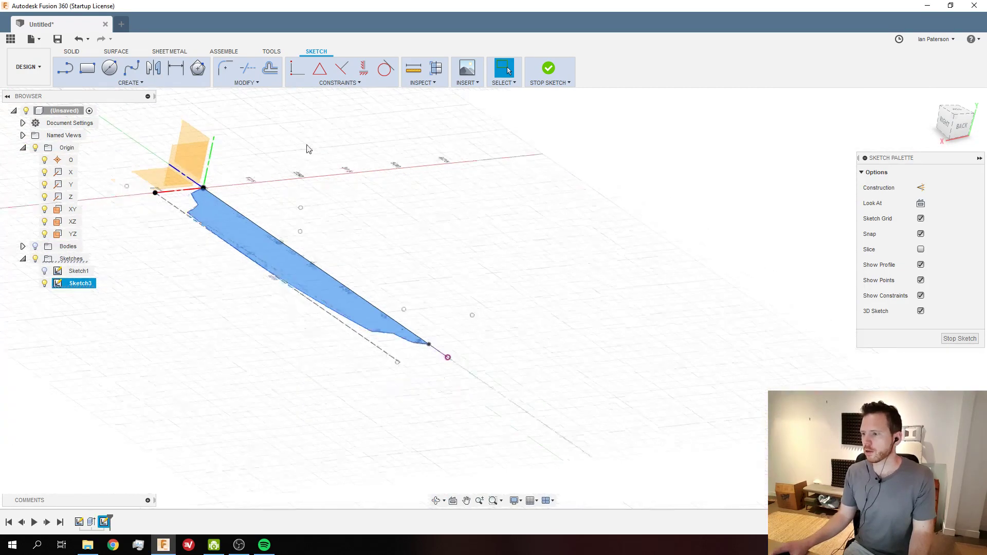
left_click(74, 51)
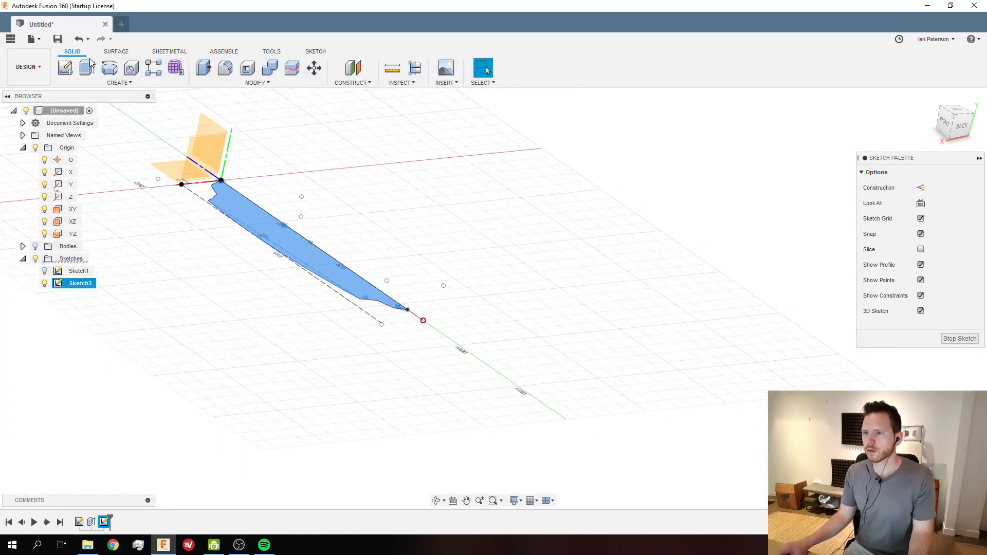
left_click(209, 73)
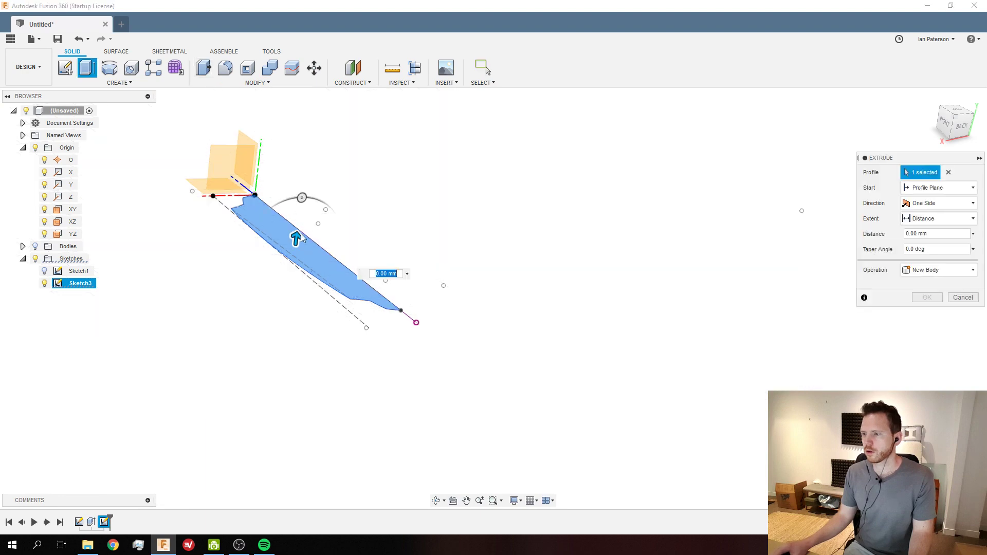
left_click_drag(303, 180, 300, 202)
middle_click_drag(463, 279, 408, 280, "shift")
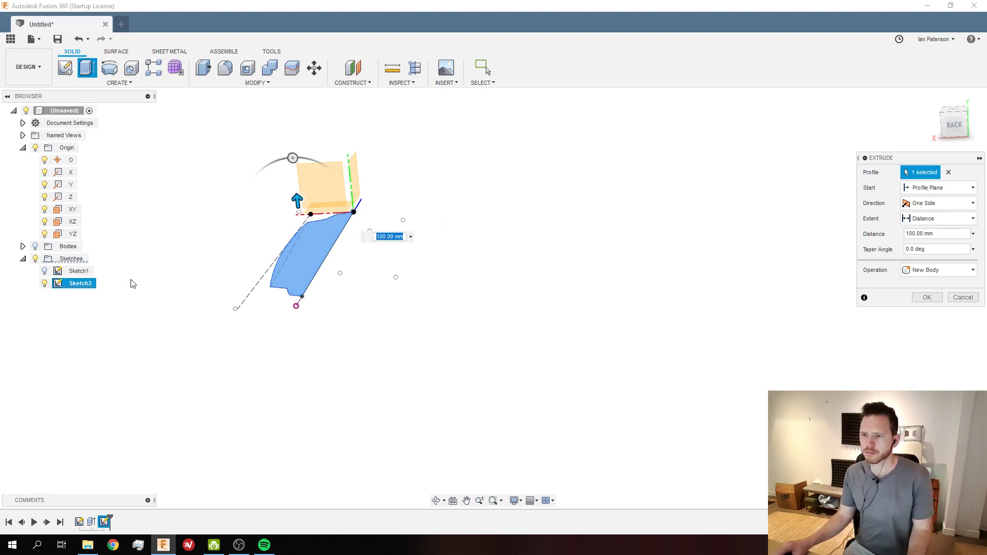
Show the bodies again and complete the outline extrusion at 100 mm as a new body
left_click(36, 247)
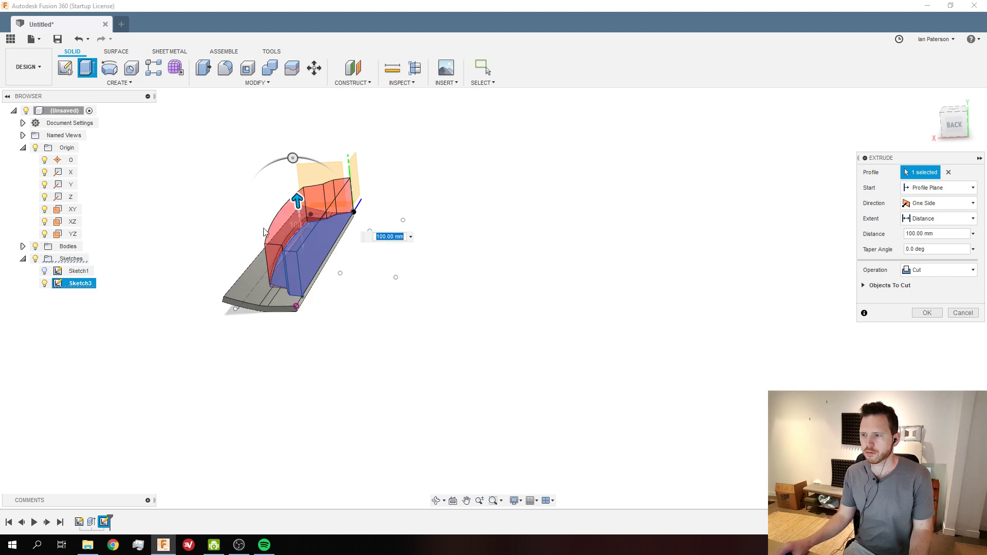
left_click(940, 270)
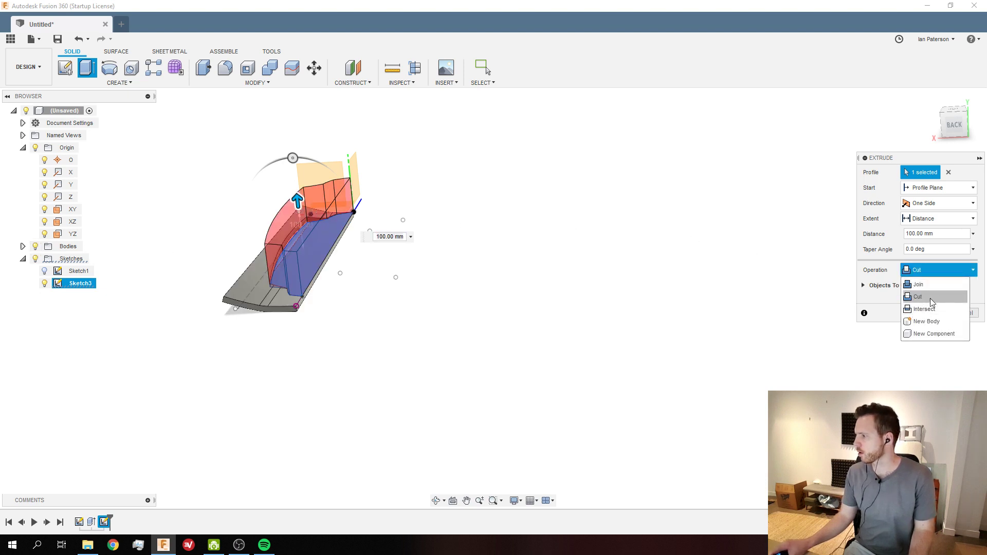
left_click(926, 321)
middle_click_drag(401, 276, 269, 195, "shift")
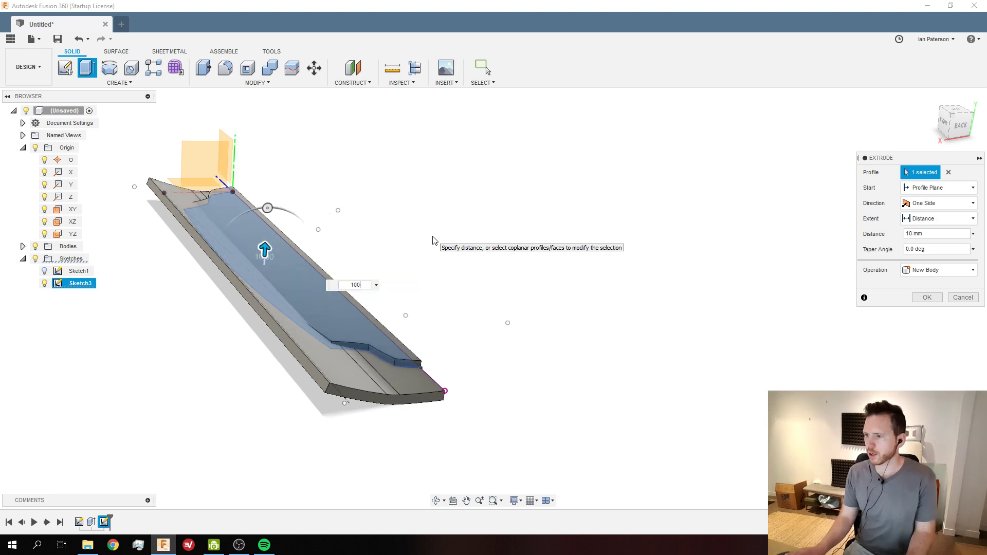
type("0")
key("Return")
Edit the outline extrusion so its direction is Symmetric, extending through both sides of the long curved body
scroll(334, 246, "down", 1)
middle_click_drag(334, 246, 234, 192, "shift")
right_click(235, 189)
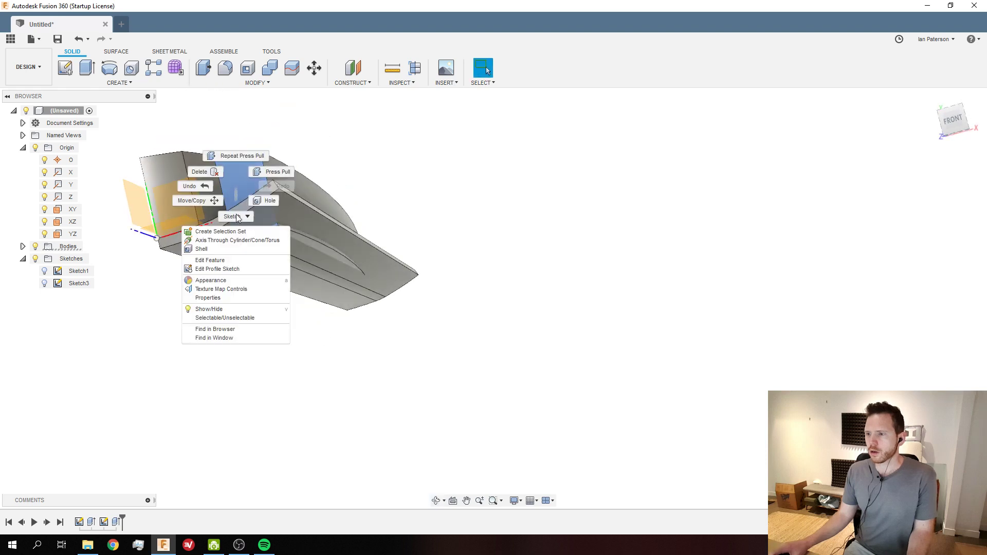
left_click(219, 260)
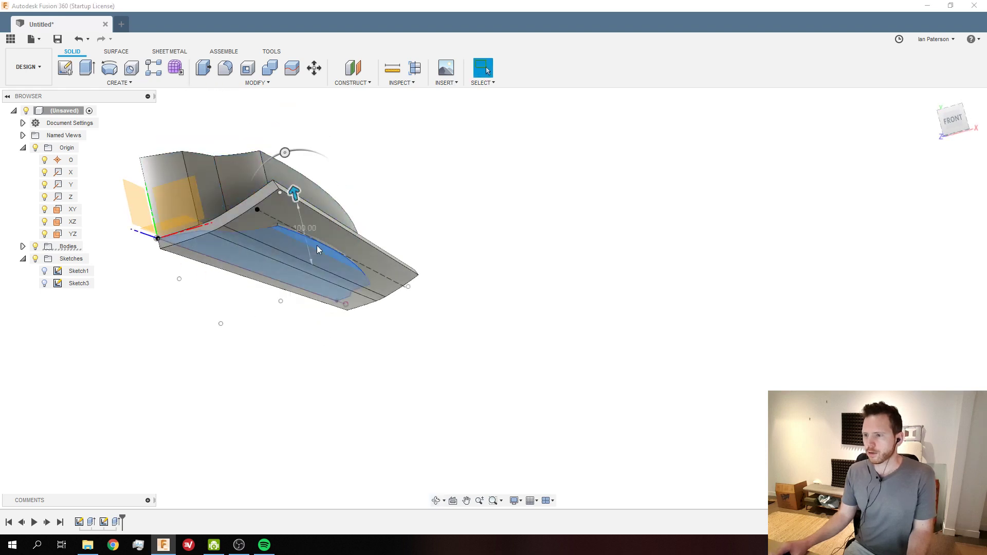
left_click(913, 205)
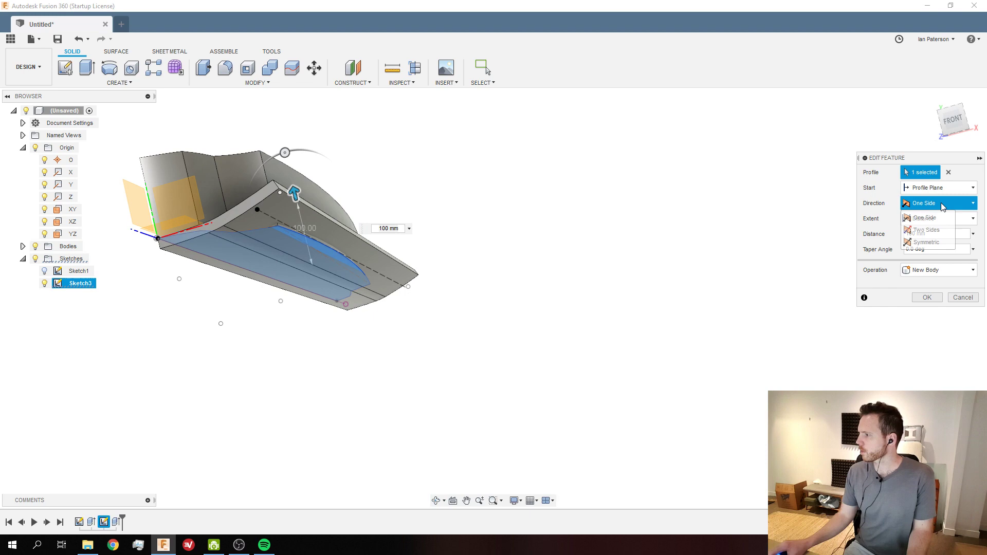
left_click(929, 238)
left_click(927, 297)
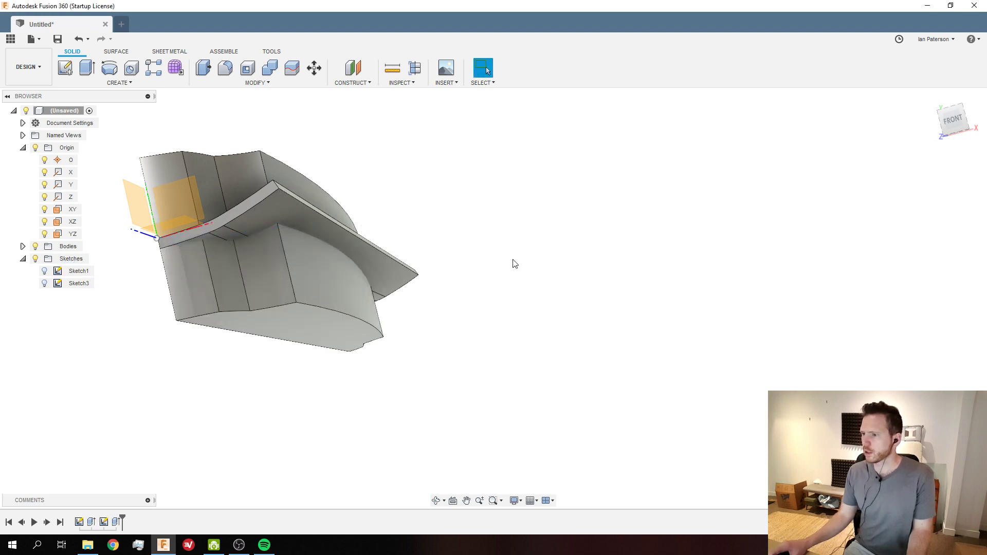
Combine the long curved body as target with the extruded outline body as tool, using the Intersect operation without keeping tools
middle_click_drag(511, 263, 225, 202, "shift")
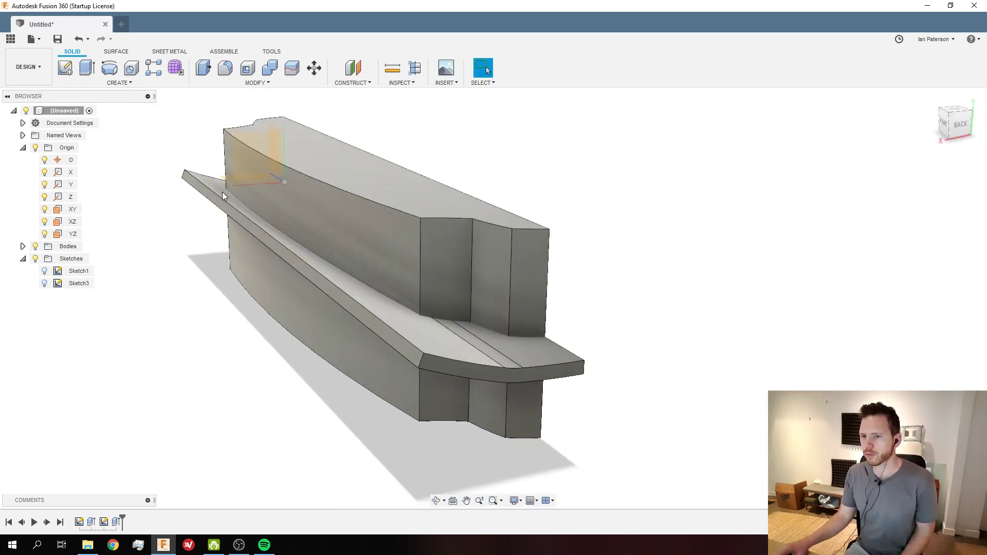
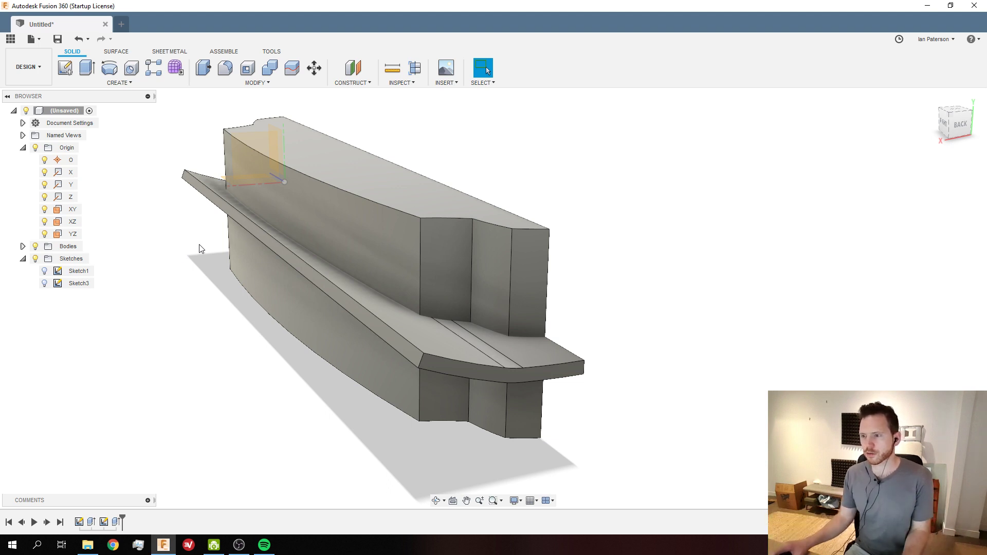
middle_click_drag(199, 244, 338, 218, "shift")
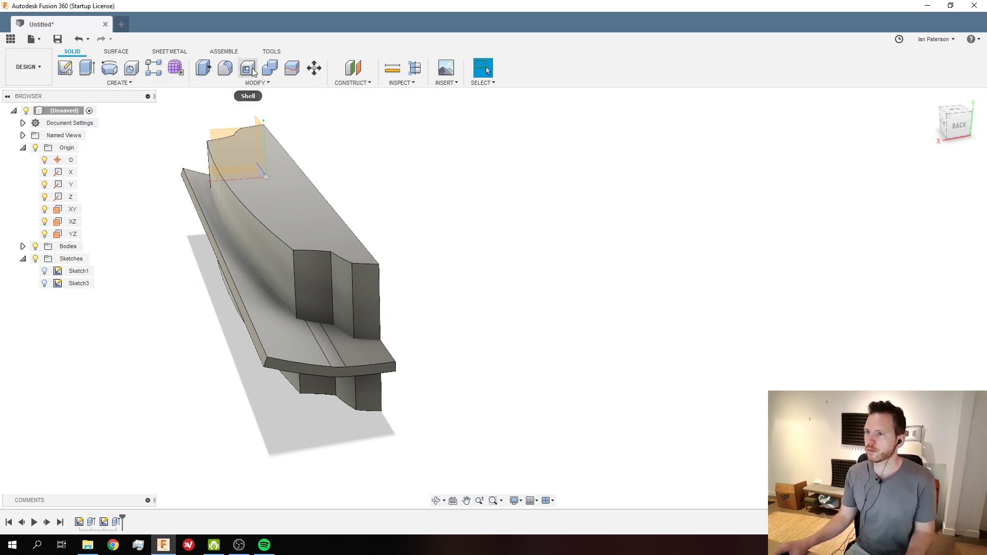
left_click(270, 68)
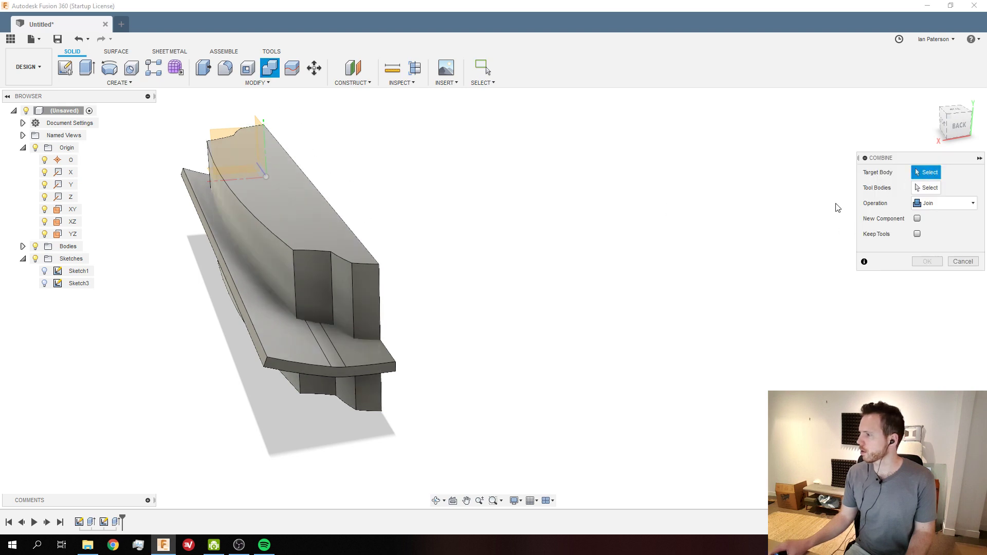
left_click(288, 331)
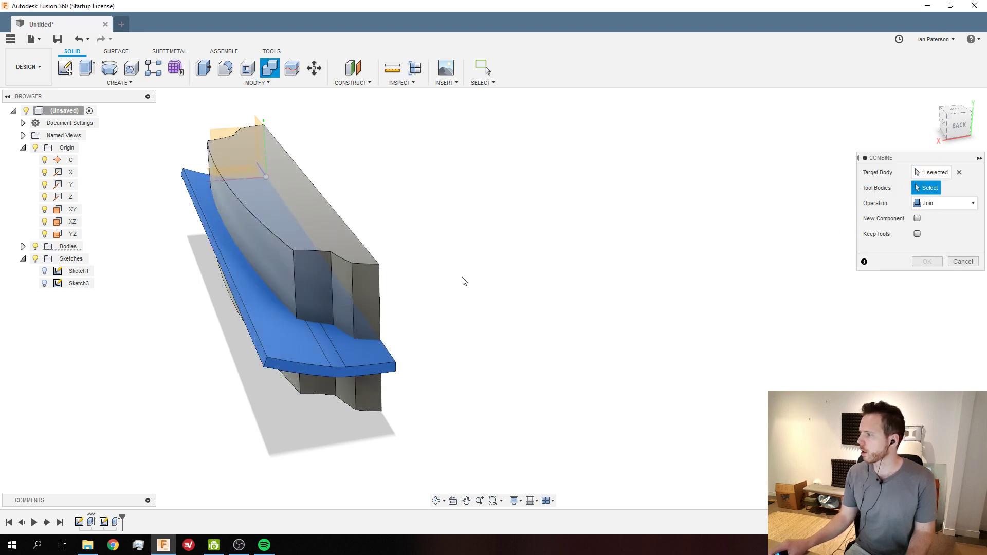
left_click(350, 233)
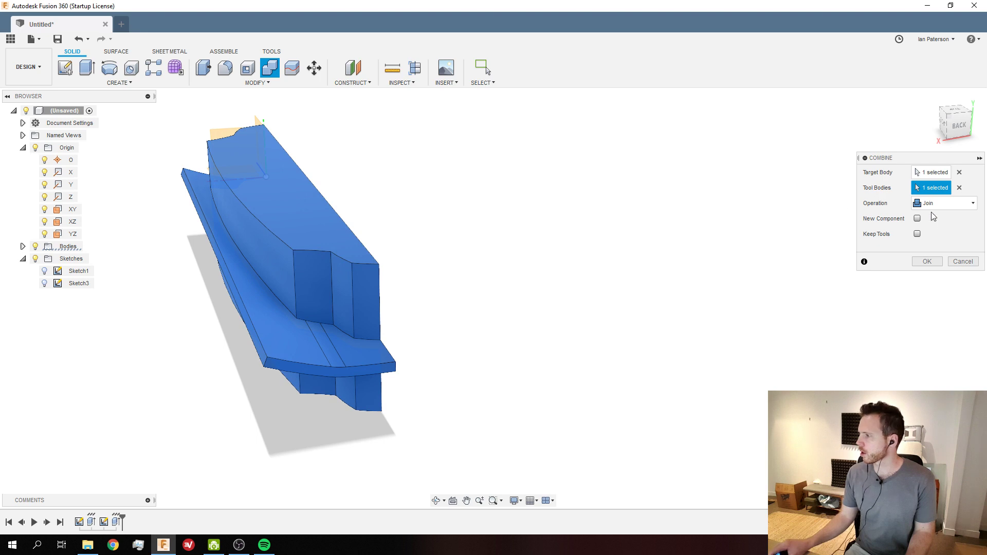
left_click(945, 203)
left_click(934, 242)
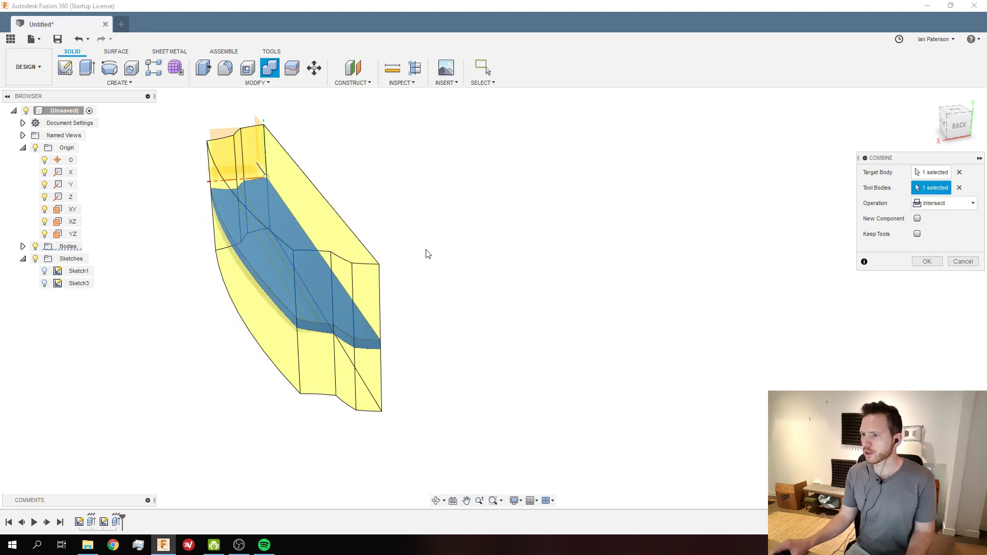
left_click(918, 218)
left_click(917, 218)
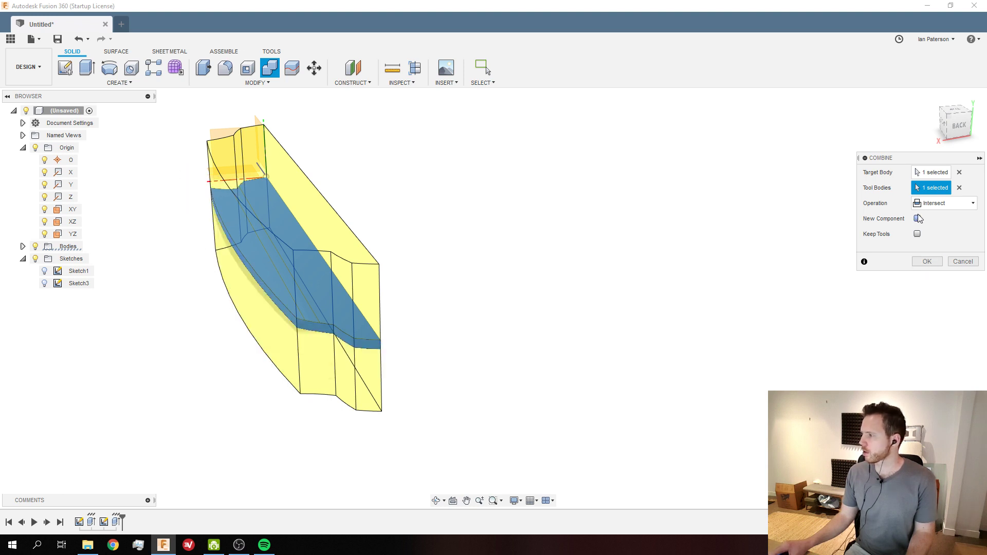
left_click(927, 262)
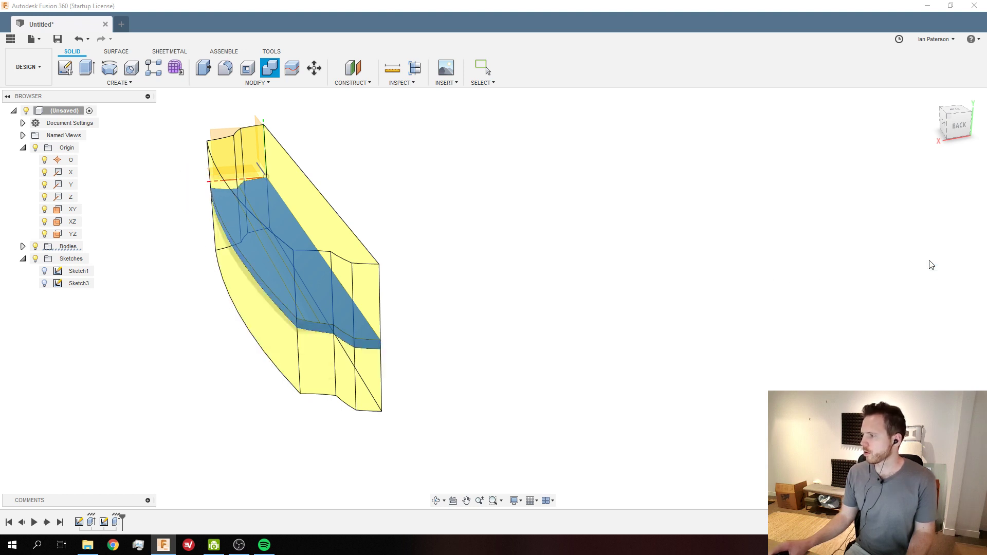
Fillet the four outward corner edges, two at each end of the trimmed body, with a 10 mm radius
scroll(245, 246, "up", 3)
middle_click_drag(245, 247, 229, 279, "shift")
scroll(143, 287, "up", 2)
scroll(247, 264, "down", 3)
scroll(228, 280, "up", 2)
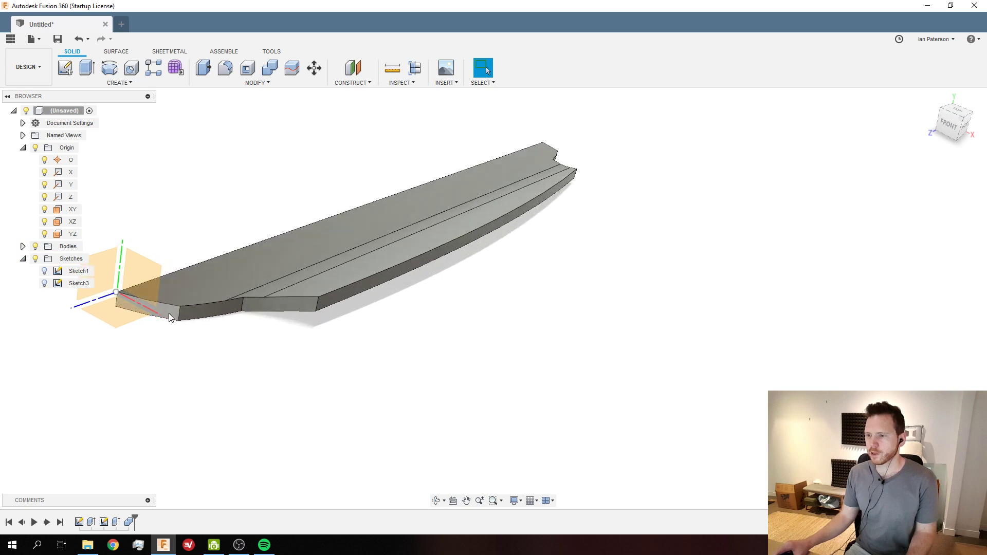
left_click(317, 307, "shift")
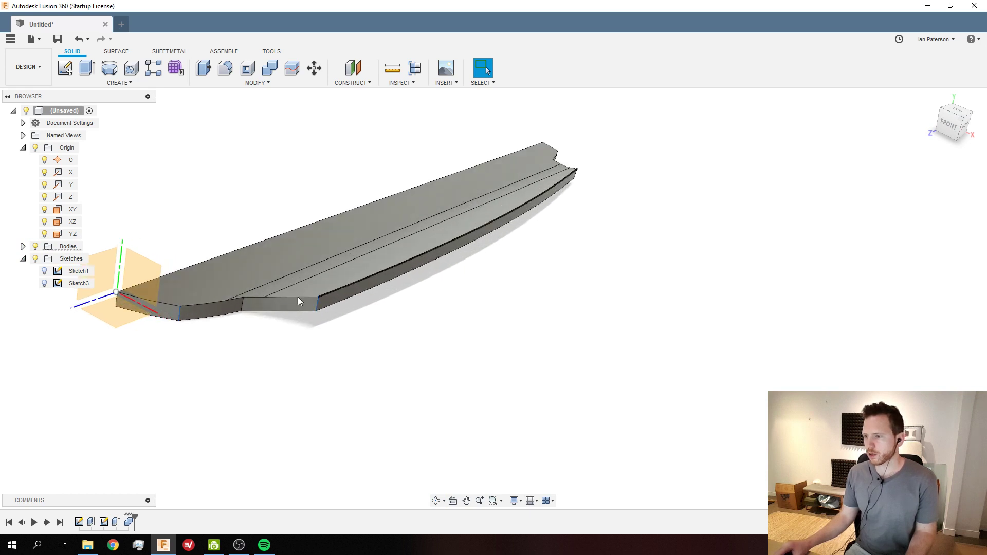
left_click(243, 305, "shift")
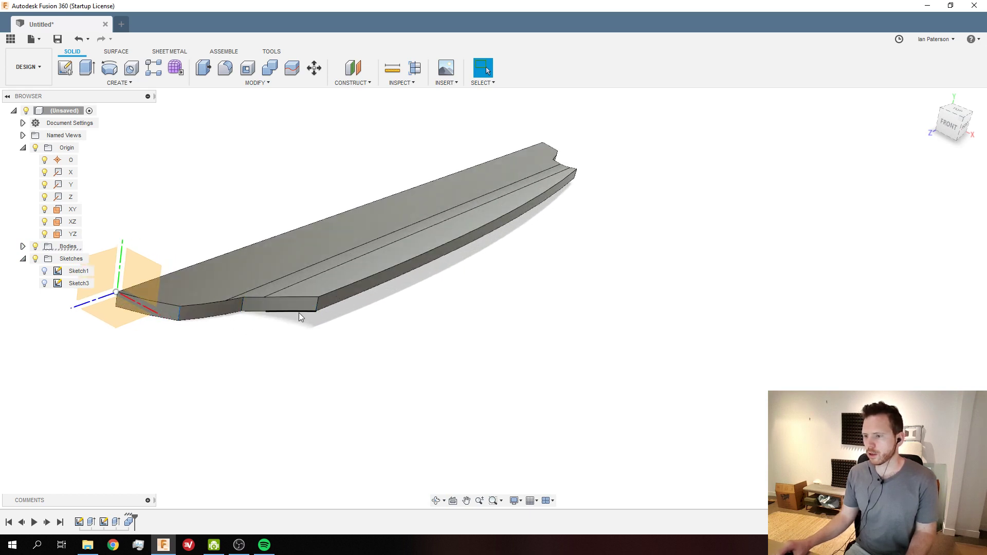
middle_click_drag(507, 259, 670, 196, "shift")
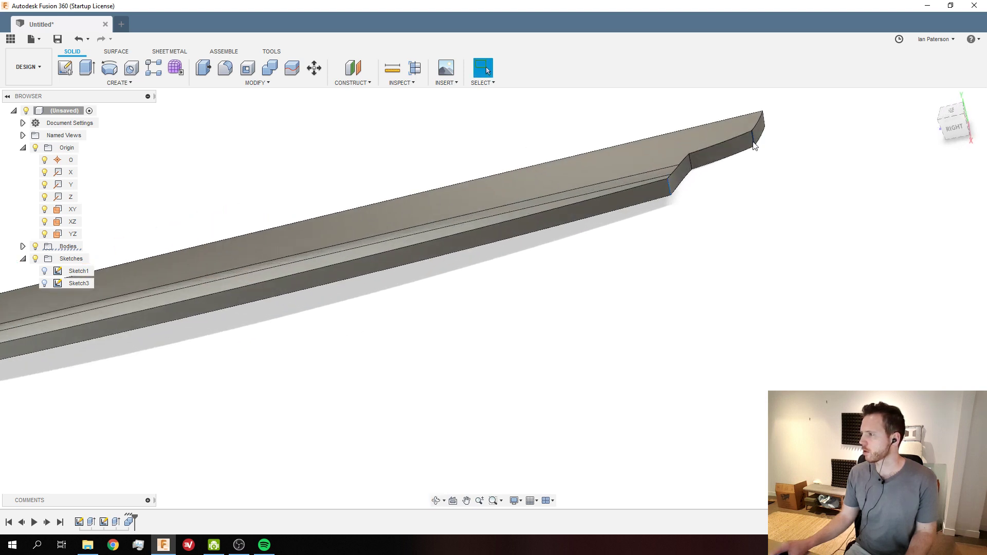
scroll(637, 169, "down", 4)
scroll(257, 102, "down", 1)
left_click(225, 69)
middle_click_drag(295, 148, 410, 234, "shift")
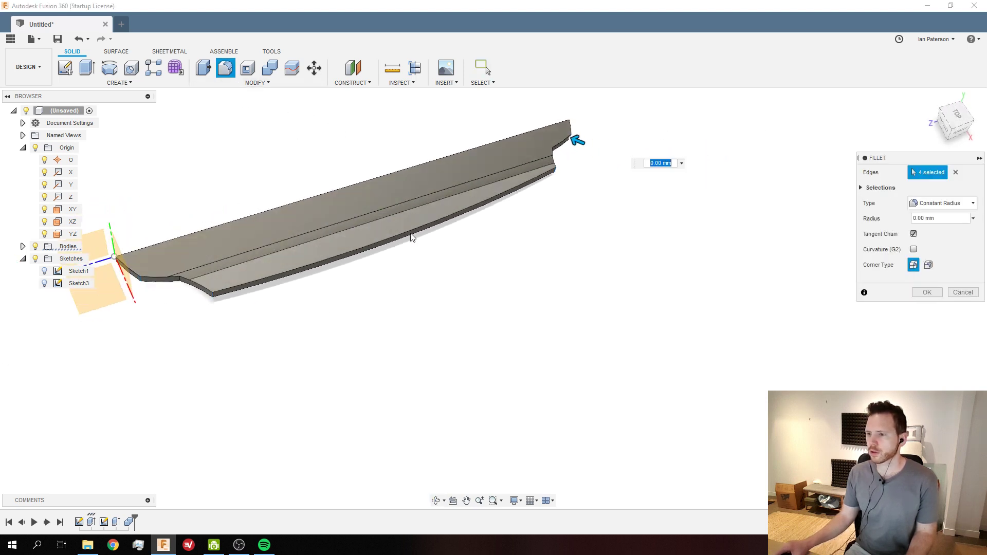
type("10")
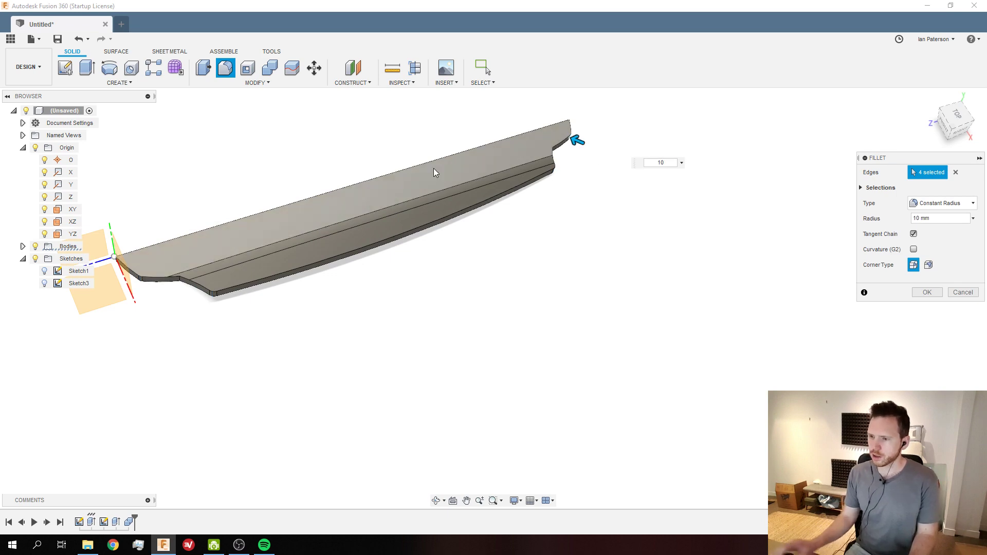
scroll(223, 264, "up", 3)
middle_click_drag(223, 263, 206, 313, "shift")
scroll(190, 315, "up", 3)
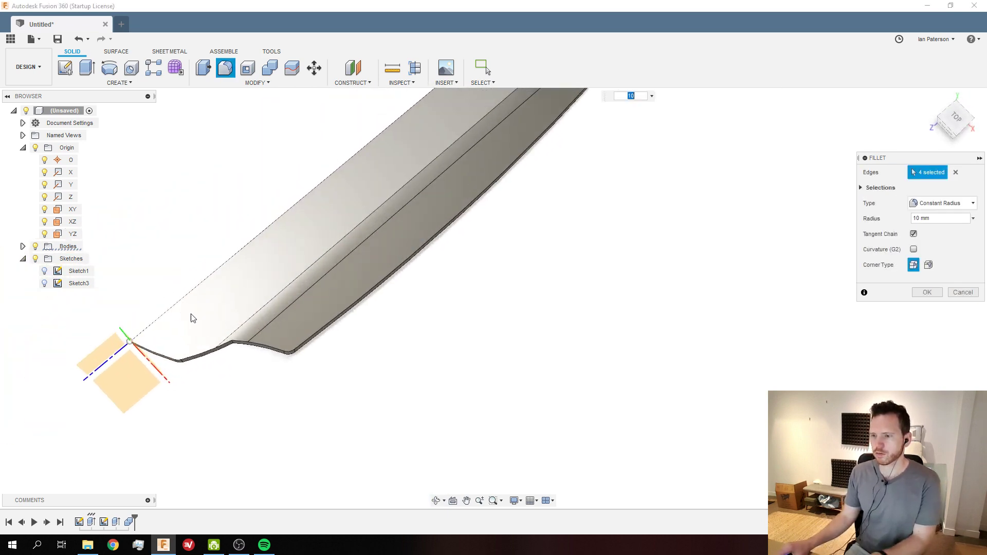
scroll(226, 336, "down", 1)
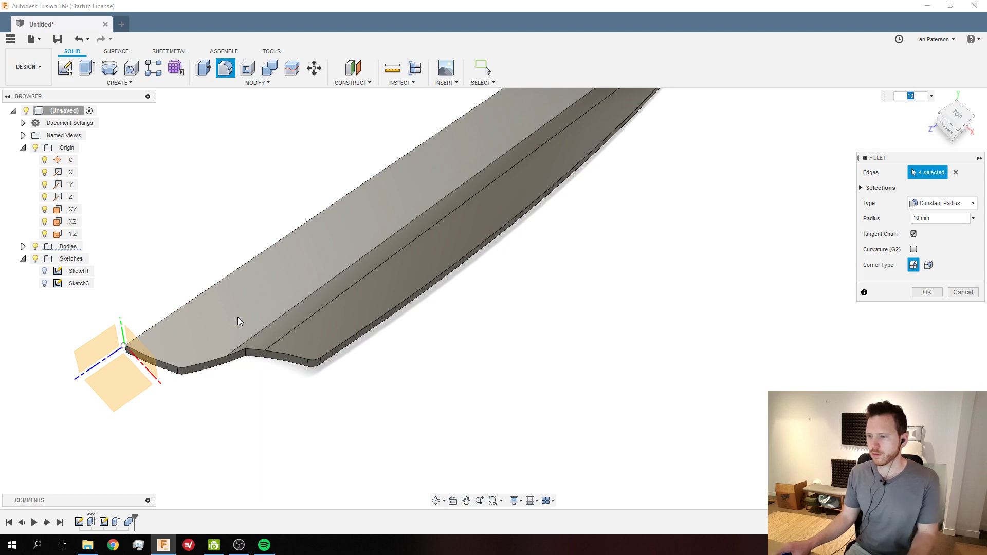
key("Return")
Fillet the two inward corner edges, one at each end of the body, with a 20 mm radius
scroll(241, 334, "up", 4)
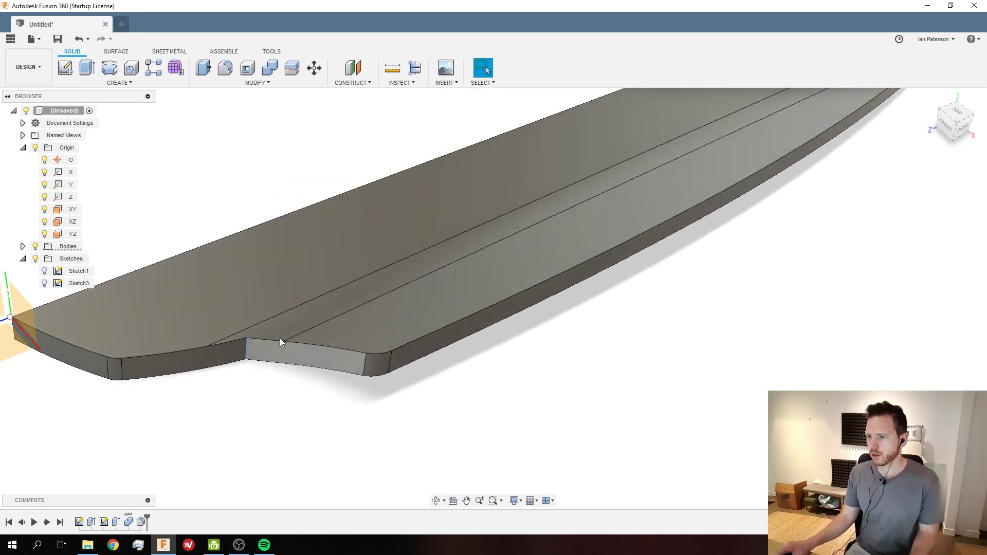
scroll(308, 325, "down", 4)
middle_click_drag(664, 175, 555, 188, "shift")
scroll(704, 137, "up", 2)
scroll(735, 177, "down", 2)
scroll(744, 184, "up", 3)
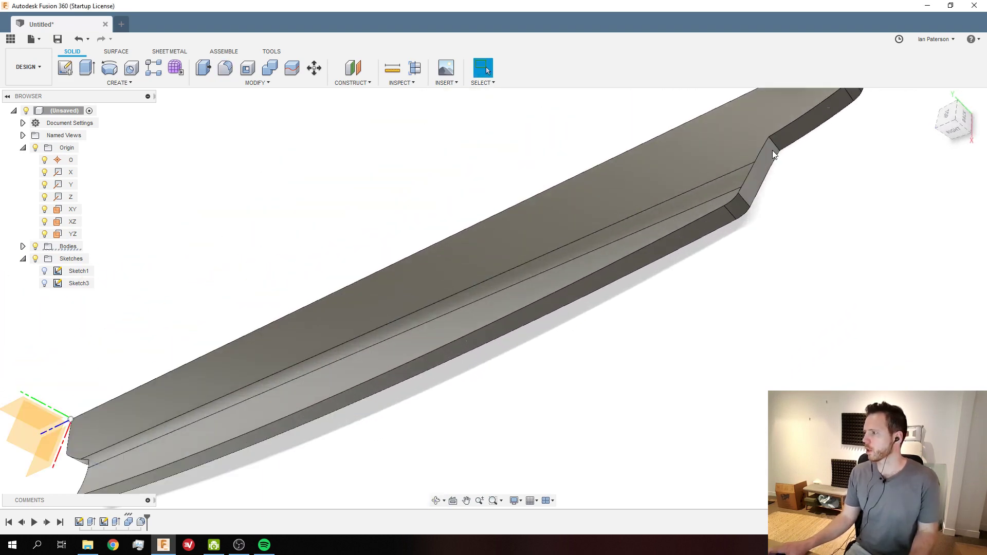
scroll(441, 159, "down", 5)
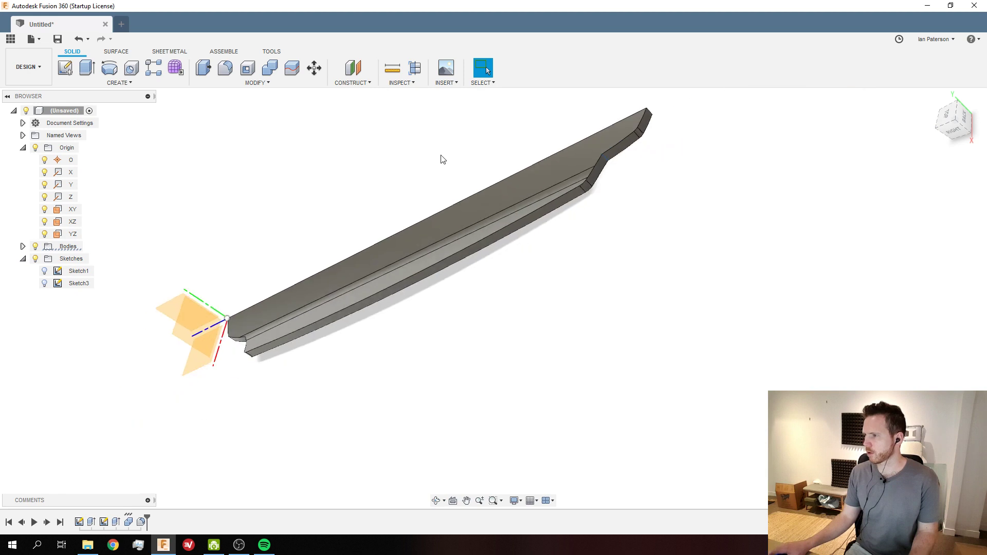
left_click(226, 70)
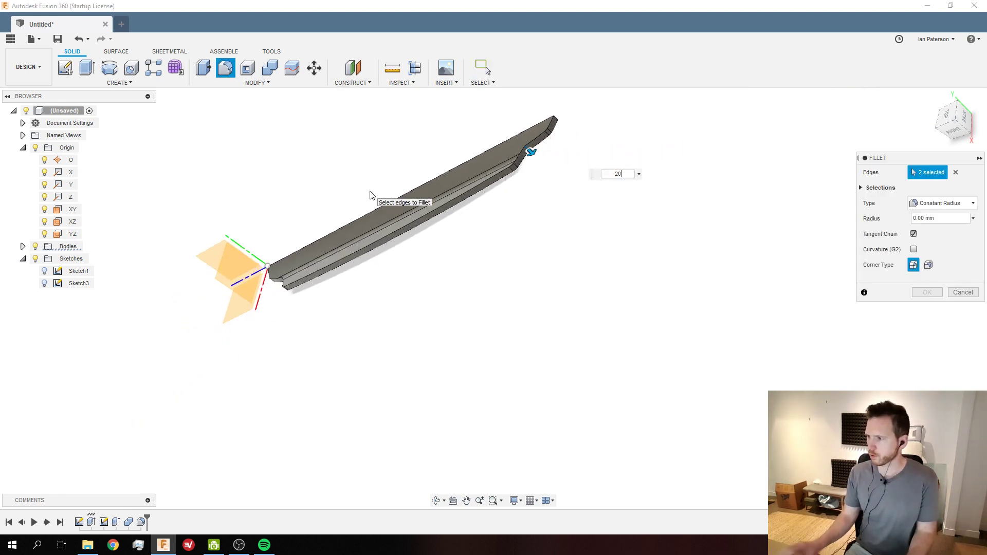
scroll(370, 195, "up", 3)
middle_click_drag(370, 195, 348, 272, "shift")
key("Return")
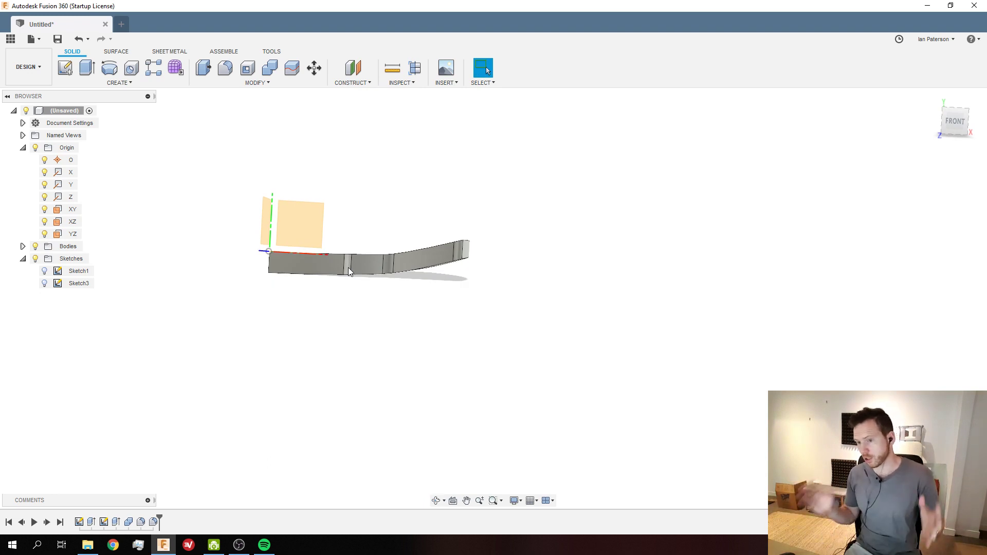
Start a new sketch on the XY origin plane at the end of the long curved body
middle_click_drag(348, 271, 381, 286, "shift")
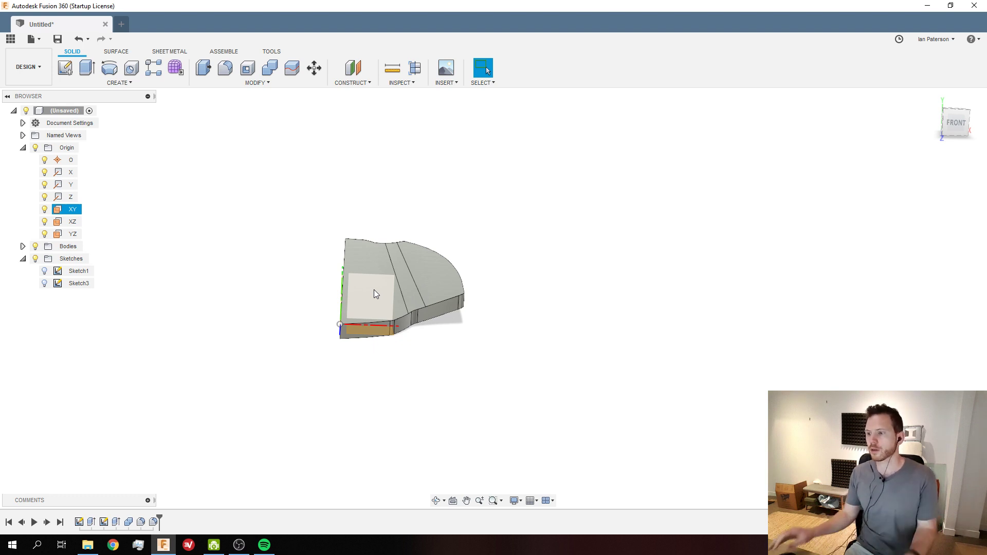
left_click(375, 290)
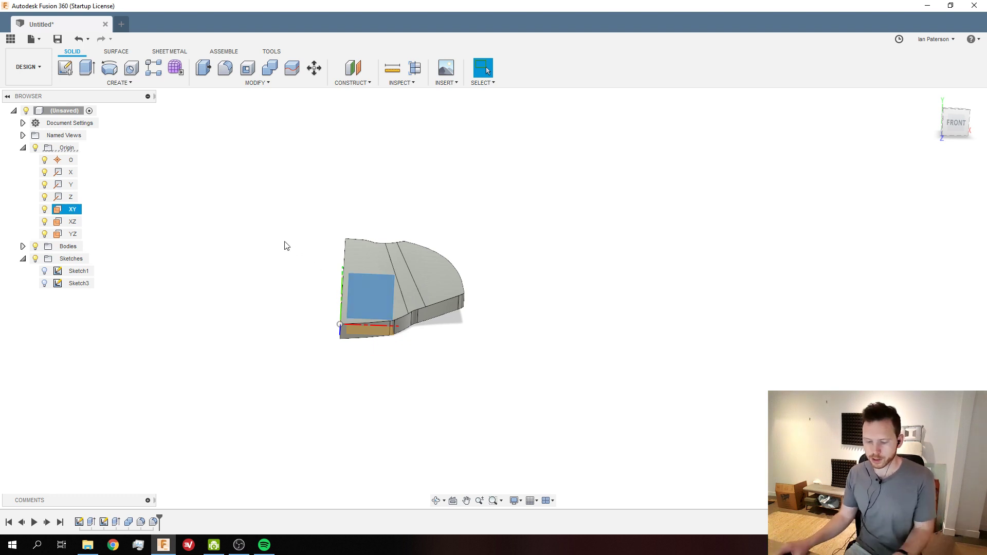
scroll(502, 326, "up", 4)
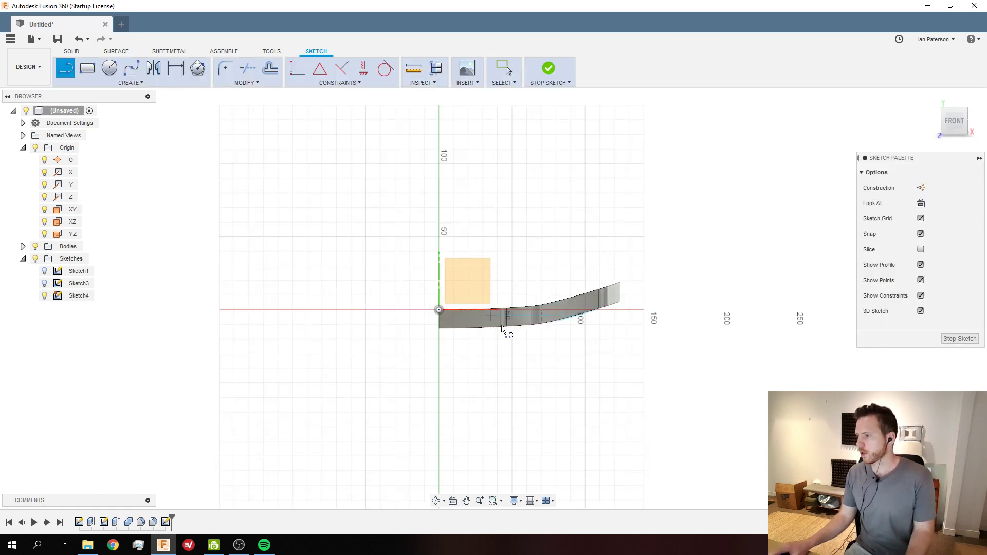
scroll(588, 344, "down", 2)
scroll(611, 329, "up", 2)
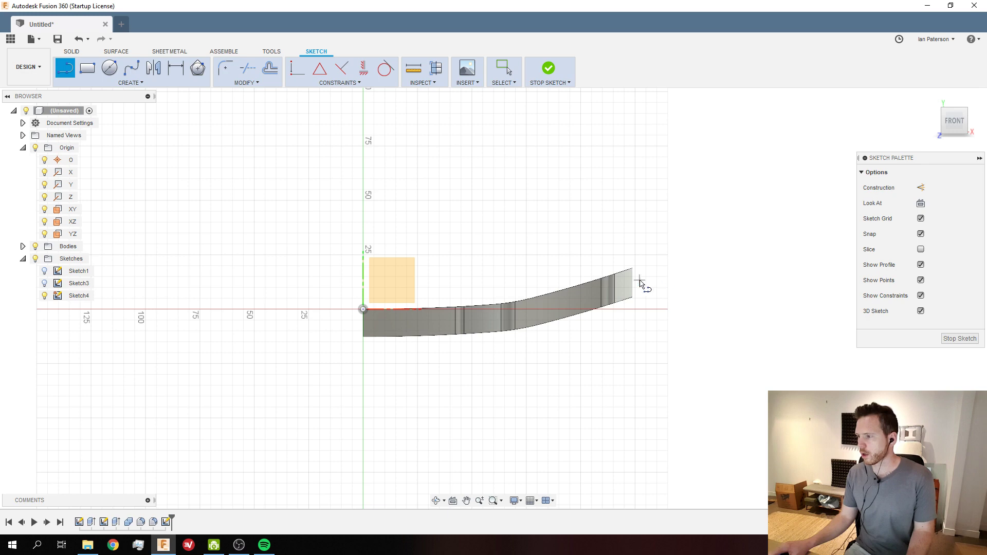
scroll(640, 283, "up", 2)
scroll(630, 261, "up", 1)
key("Escape")
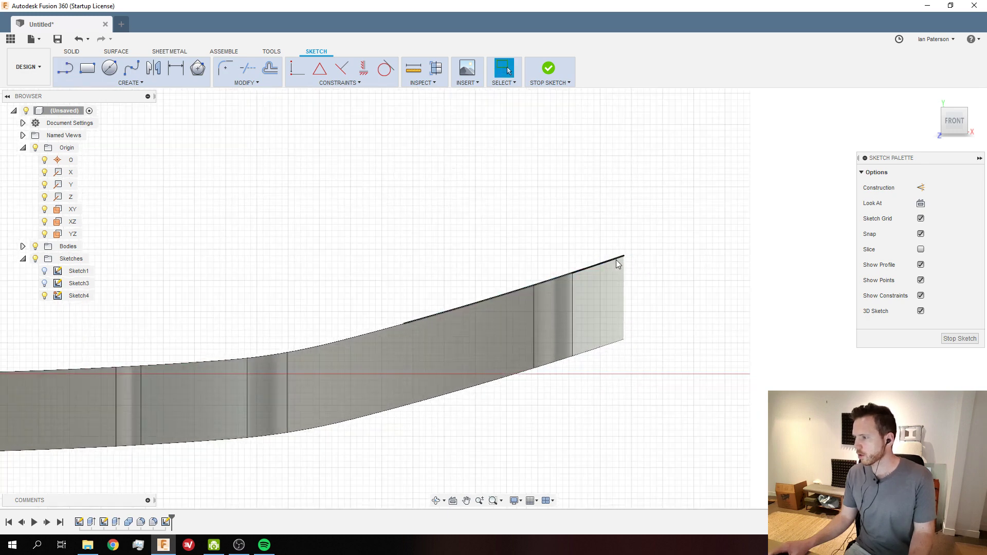
Try to project the upper and lower edges of the body's raised side into the sketch, then remove the projected lines
key("p")
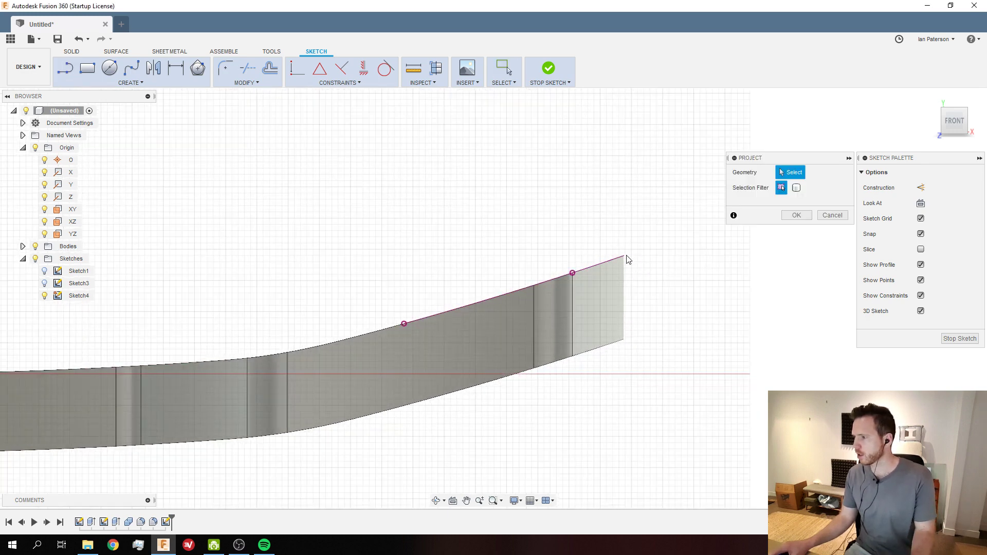
scroll(637, 329, "down", 8)
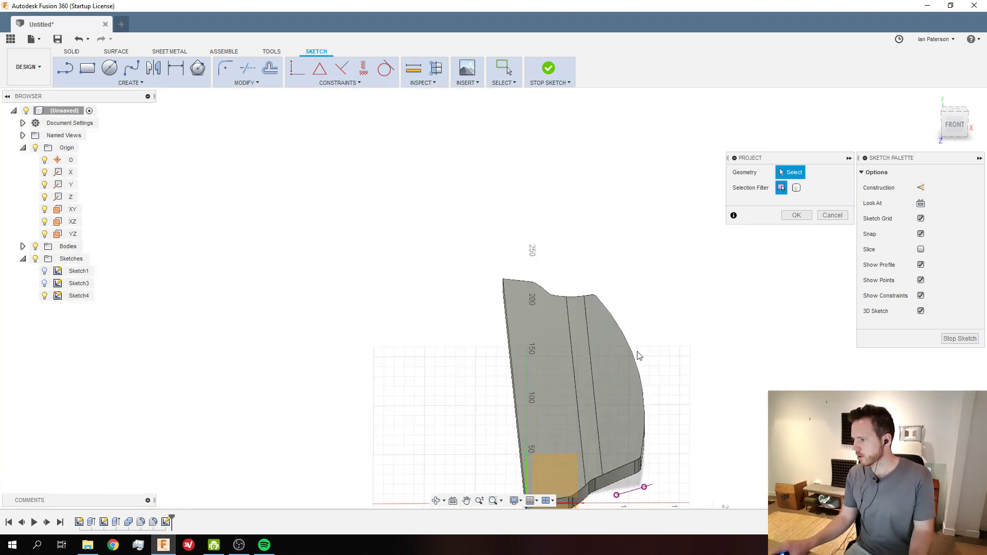
middle_click_drag(641, 445, 652, 300, "shift")
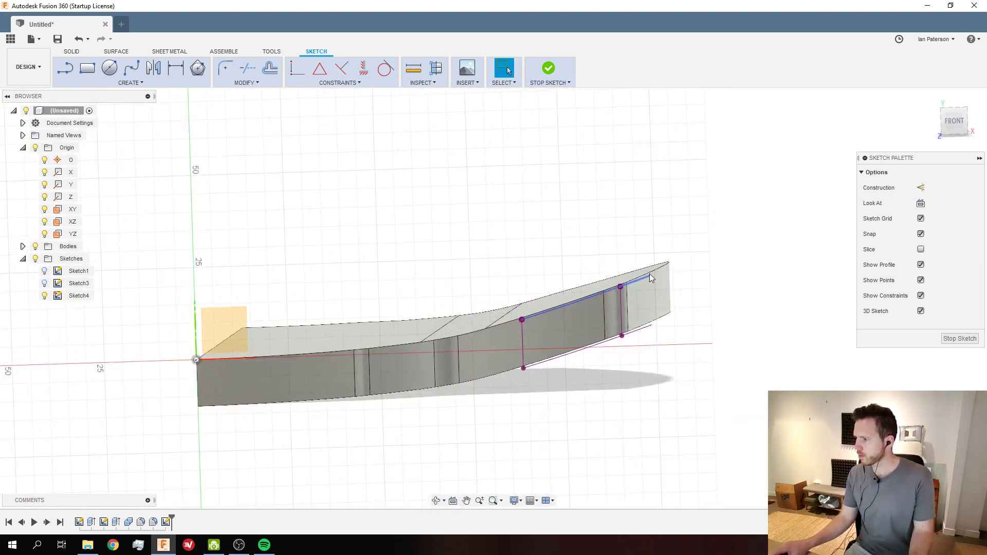
left_click(651, 276)
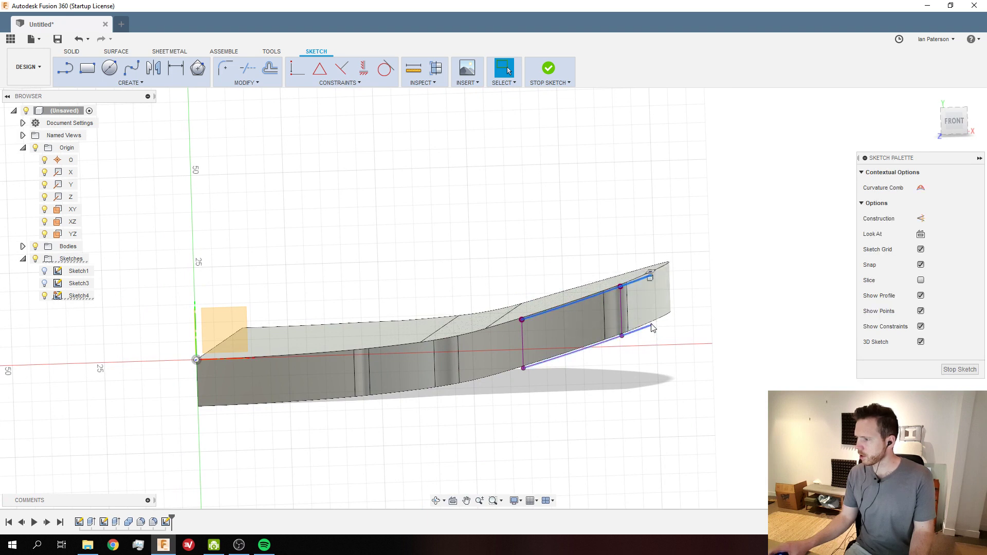
key("Escape")
scroll(646, 372, "down", 2)
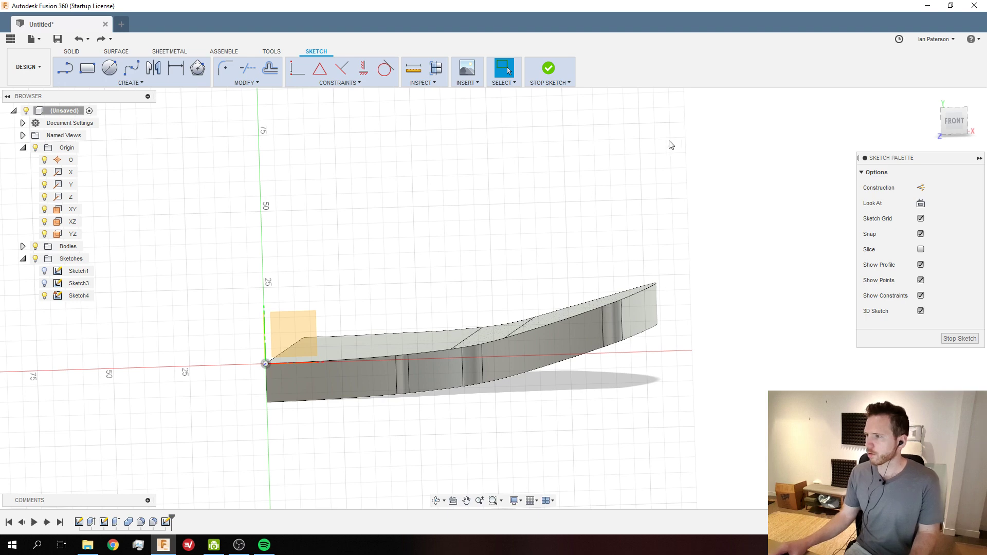
Draw a closed four-line profile across the raised side, with a two-segment sloping top, horizontal base and outer end line about 30 mm high
left_click(953, 120)
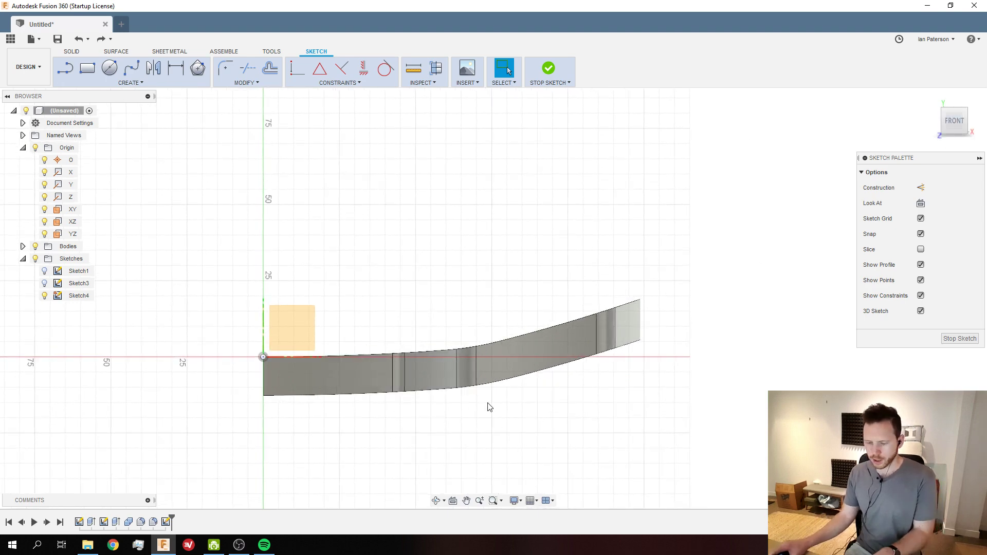
key("l")
scroll(638, 304, "up", 3)
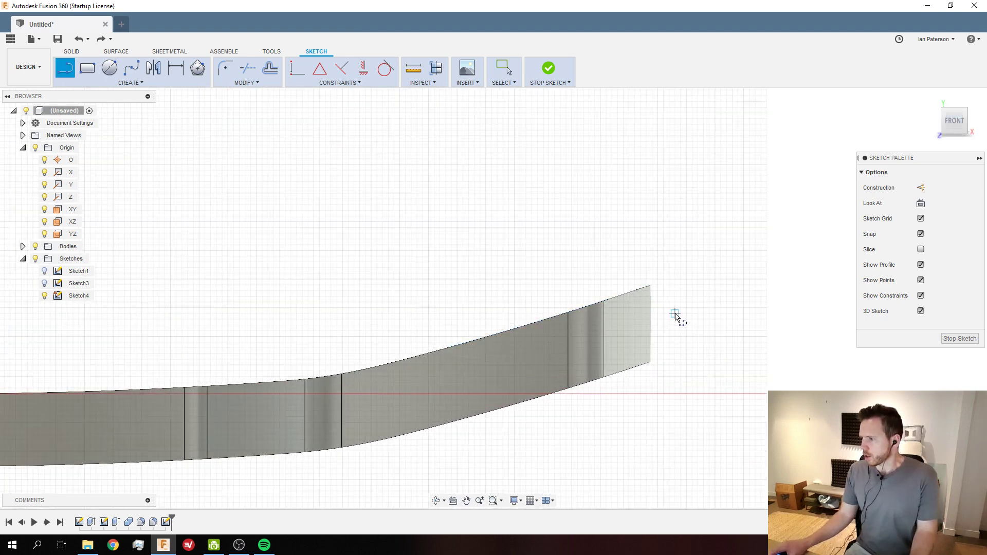
left_click(668, 307)
scroll(401, 395, "down", 2)
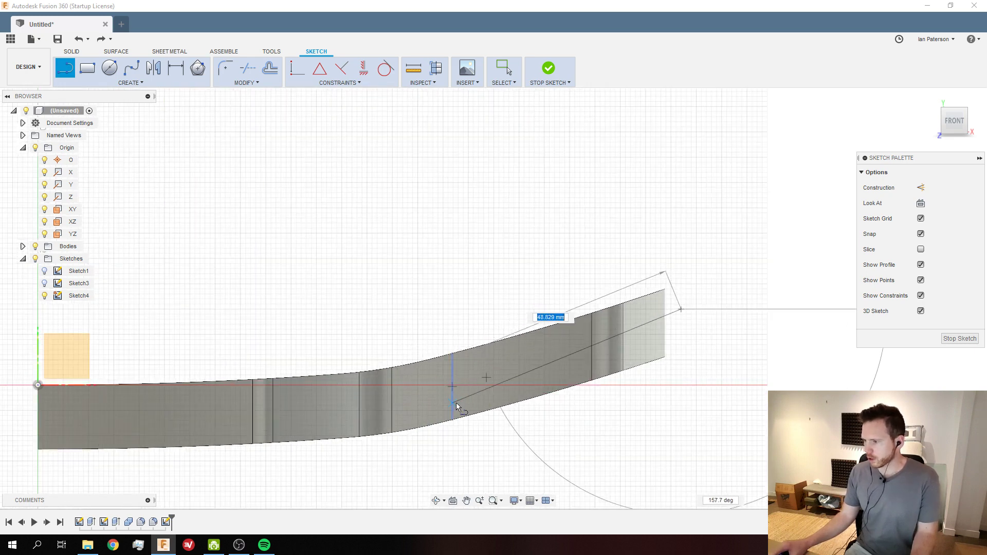
left_click(428, 395)
scroll(401, 468, "down", 3)
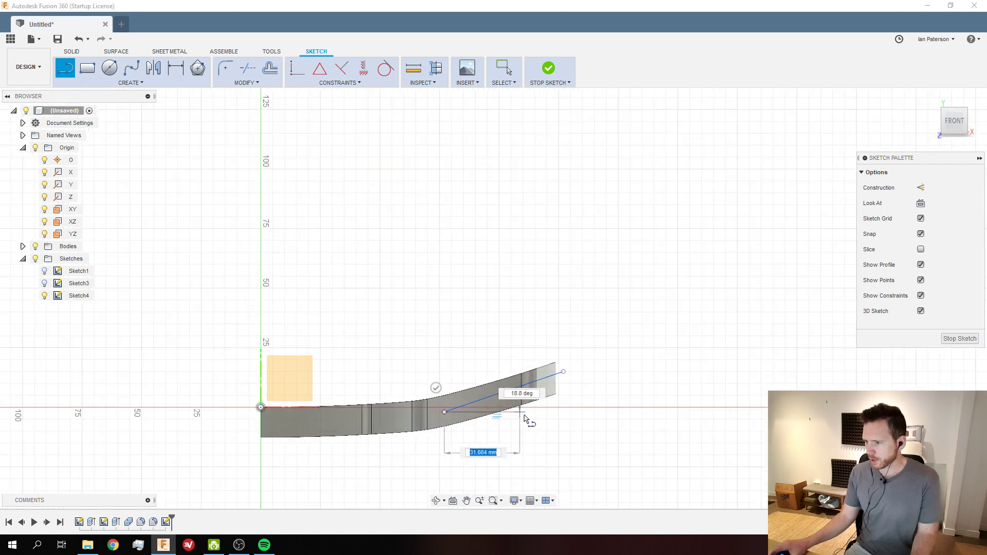
scroll(421, 466, "up", 2)
left_click(427, 430)
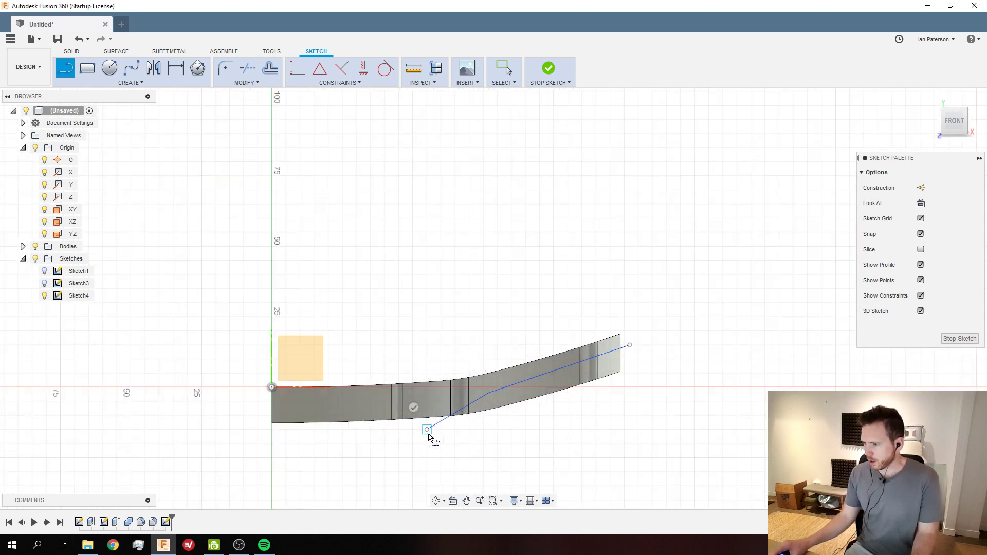
left_click(629, 429)
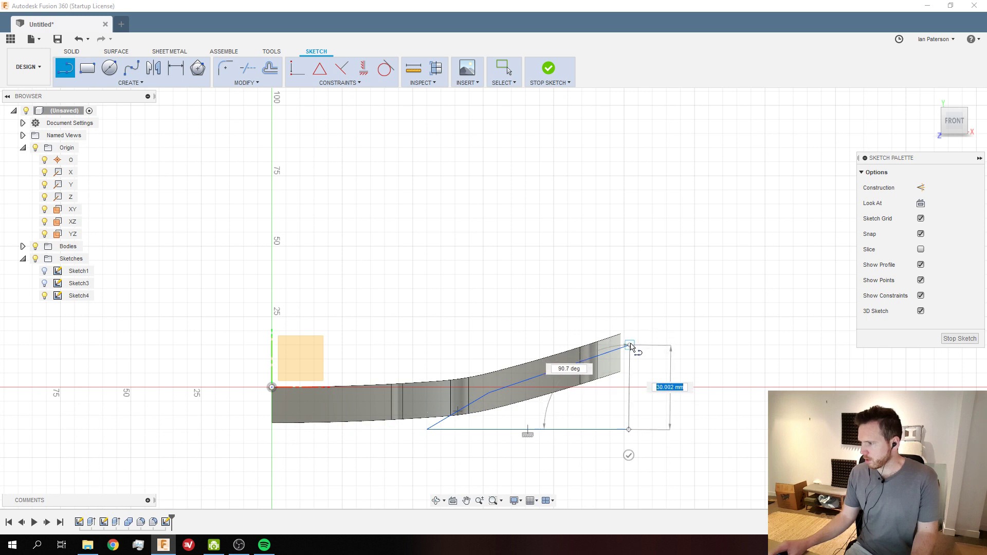
left_click(629, 346)
key("Escape")
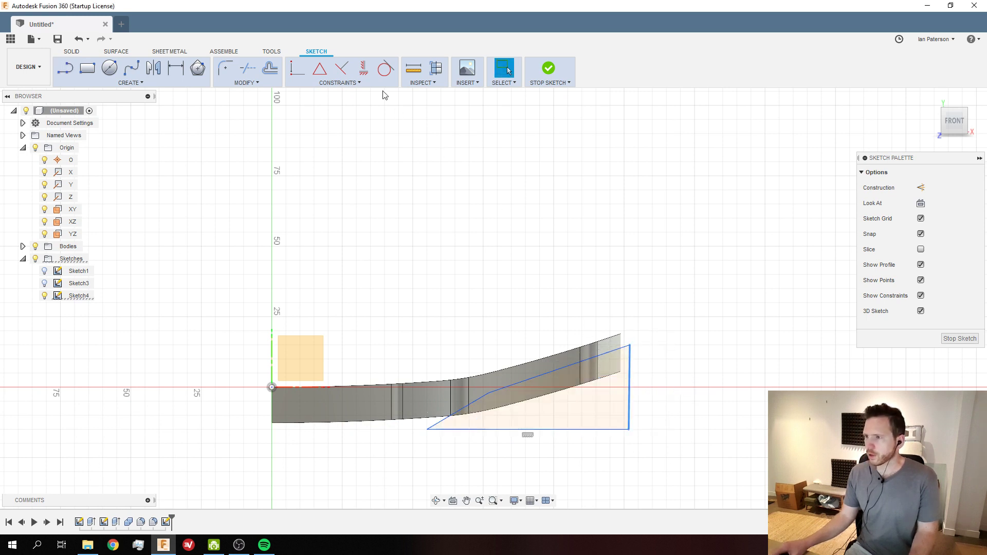
Constrain the profile's outer end line to vertical and dimension its base 15 mm below the origin
left_click(368, 75)
key("Escape")
key("d")
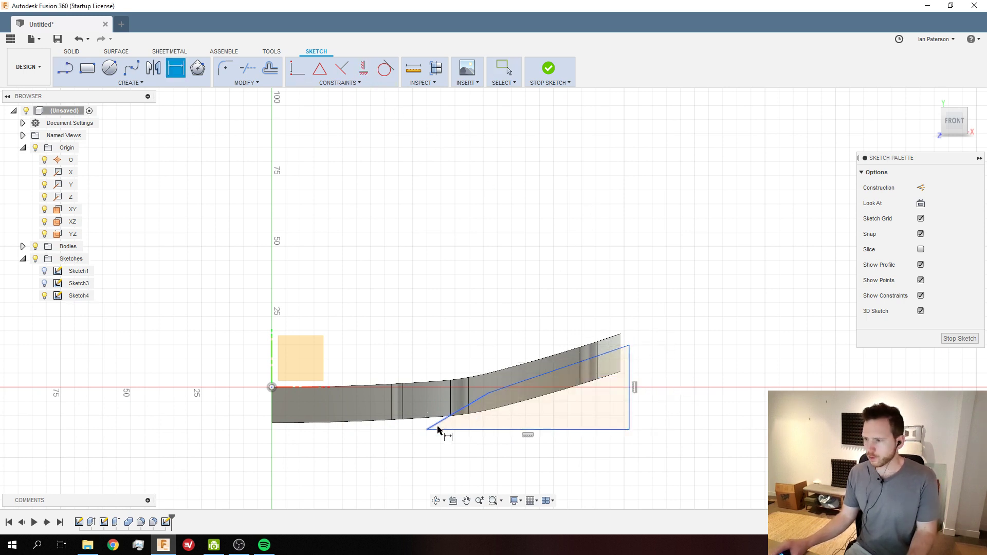
left_click(215, 409)
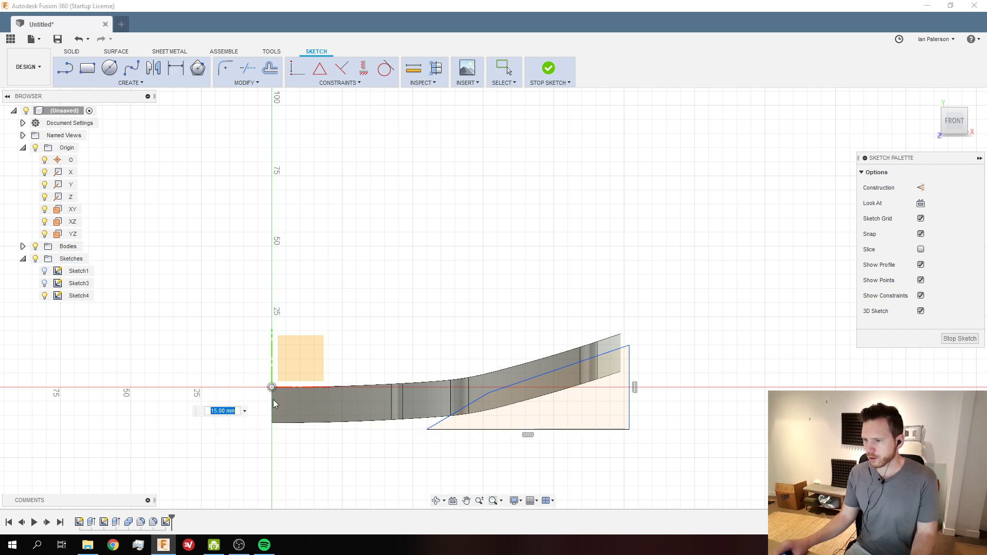
key("Return")
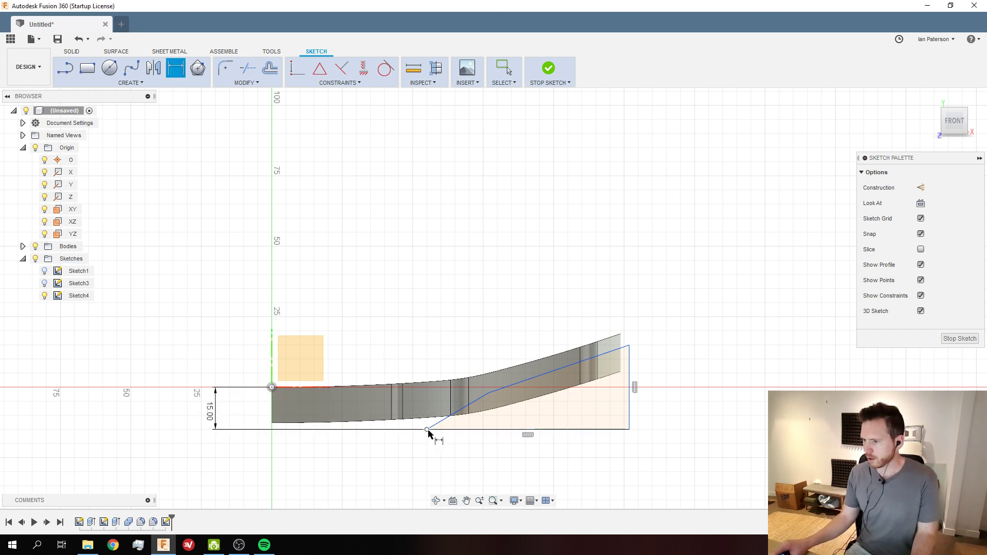
Dimension the horizontal distance from the origin to the profile's inner base corner as 60 mm
left_click(272, 387)
left_click(427, 429)
left_click(390, 459)
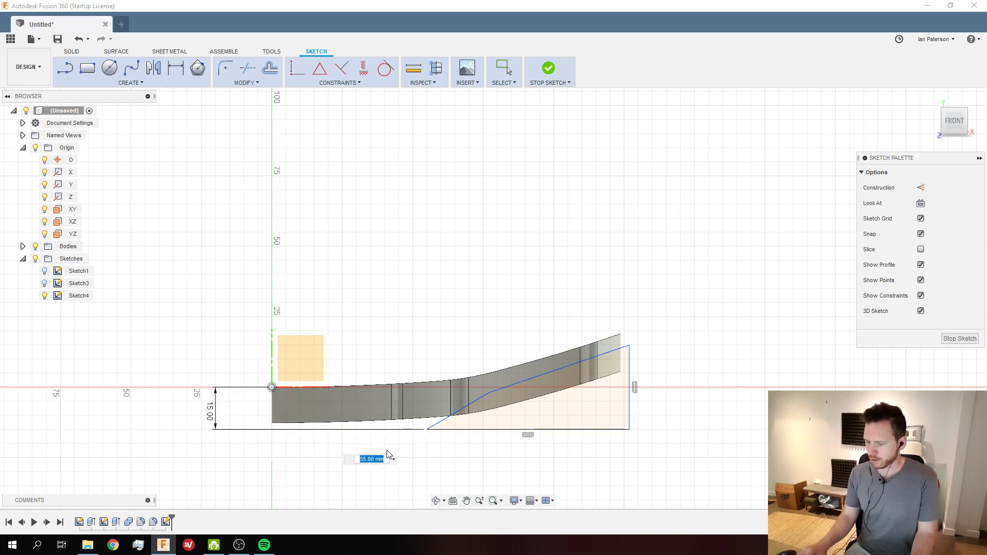
type("60")
key("Return")
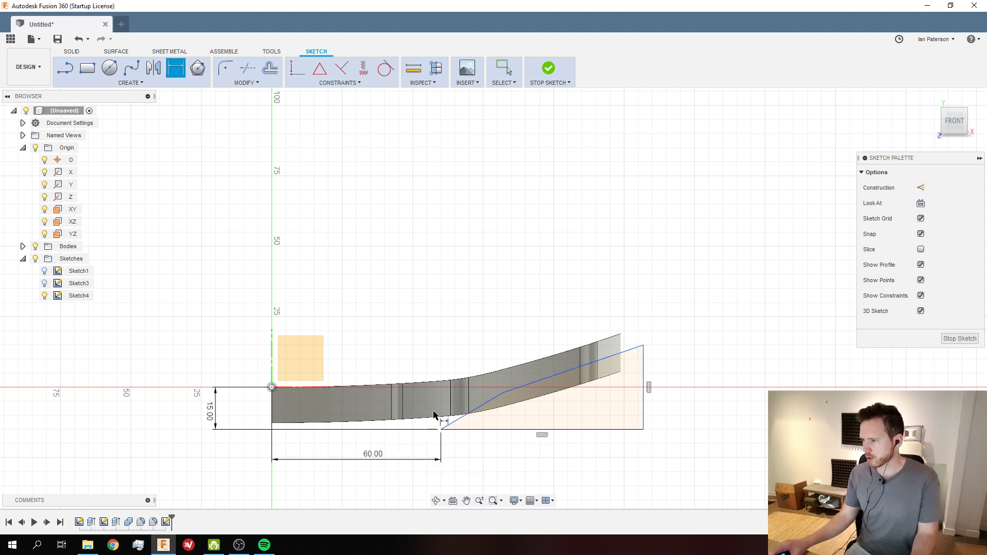
key("Escape")
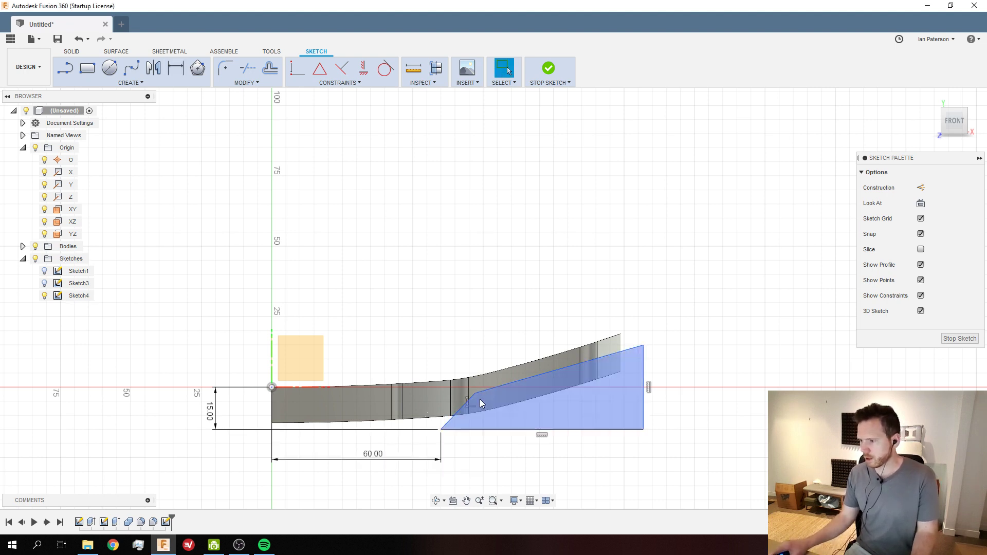
Dimension the angle between the profile's short sloping line and its base as 45 degrees
key("d")
left_click(457, 414)
left_click(467, 430)
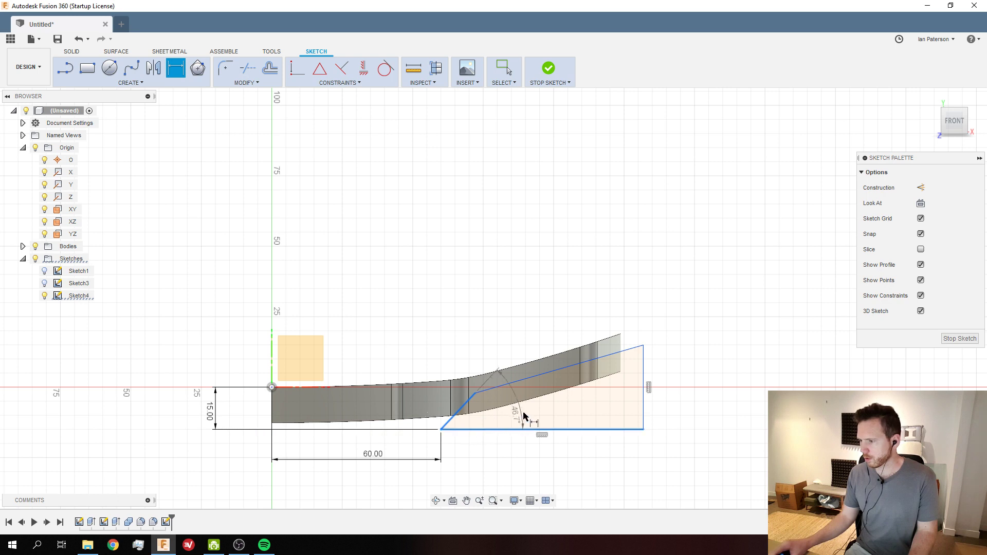
left_click(522, 411)
type("45")
key("Return")
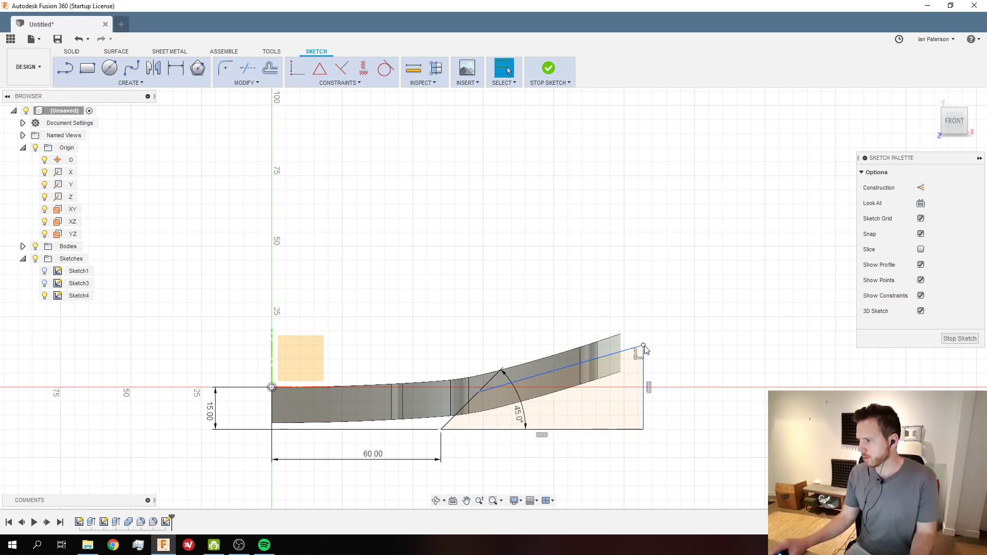
Reposition the profile's upper outer corner slightly inward so the long sloping line runs through the raised side of the body
left_click_drag(644, 346, 638, 338)
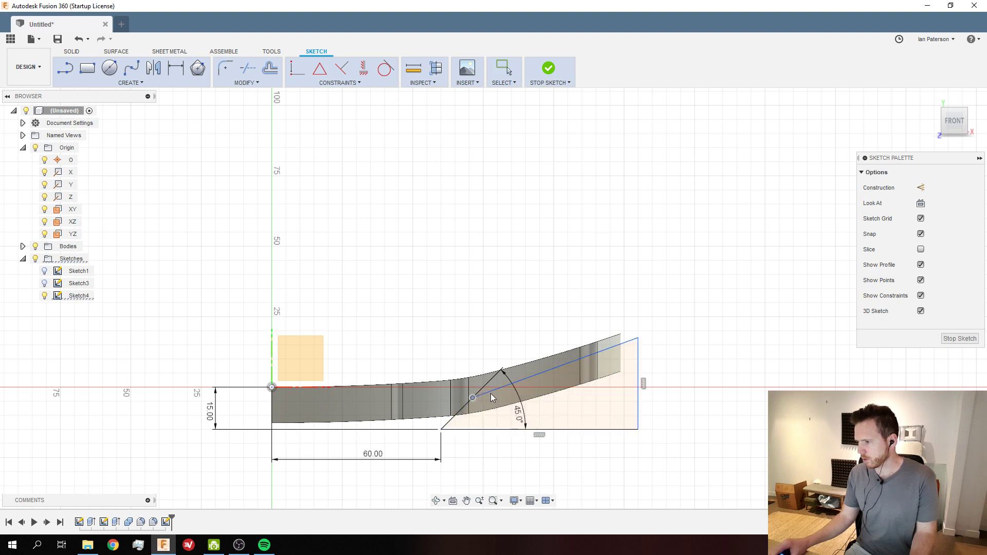
key("Escape")
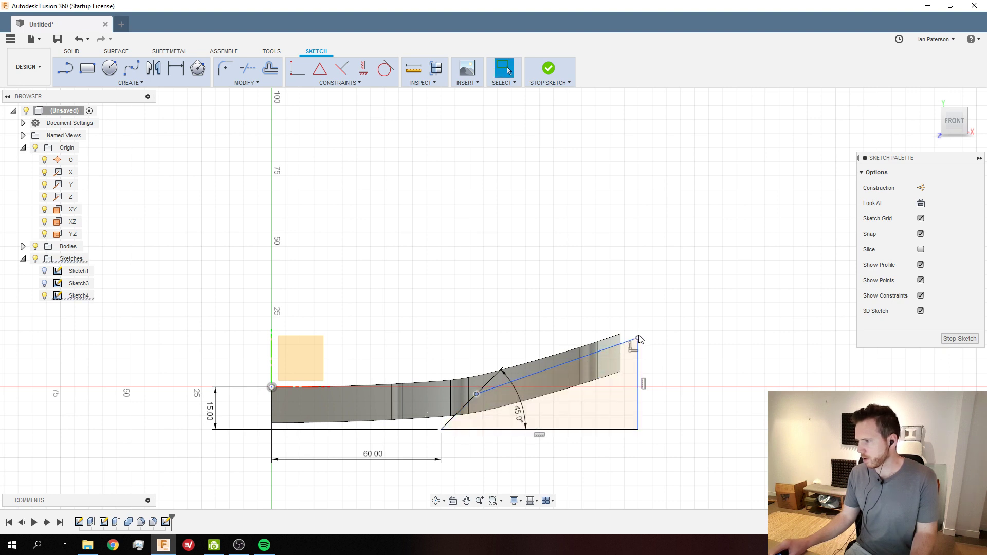
left_click_drag(639, 340, 630, 341)
Examine from several angles how the sketched profile sits relative to the body's end and its filleted corners
scroll(548, 393, "down", 3)
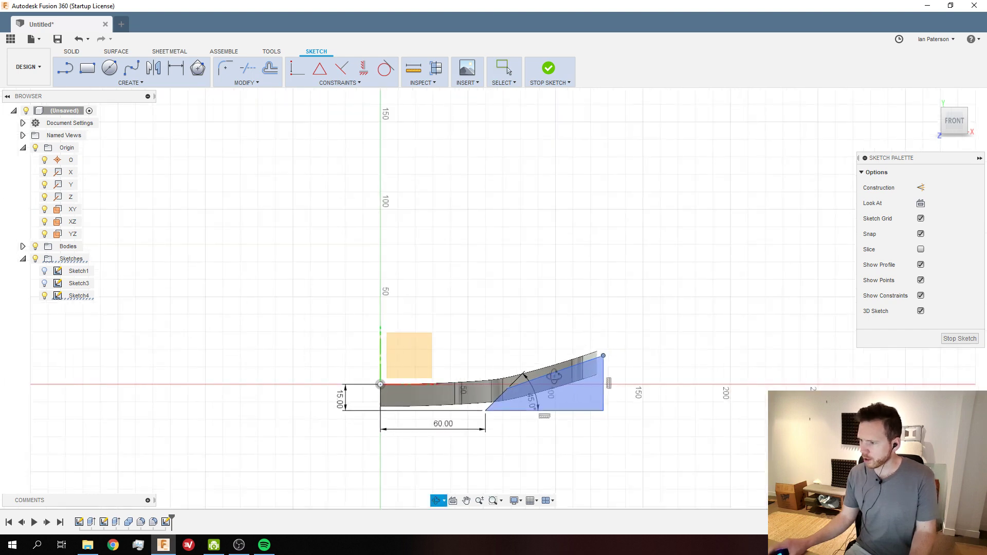
middle_click_drag(548, 394, 267, 416, "shift")
scroll(267, 416, "up", 5)
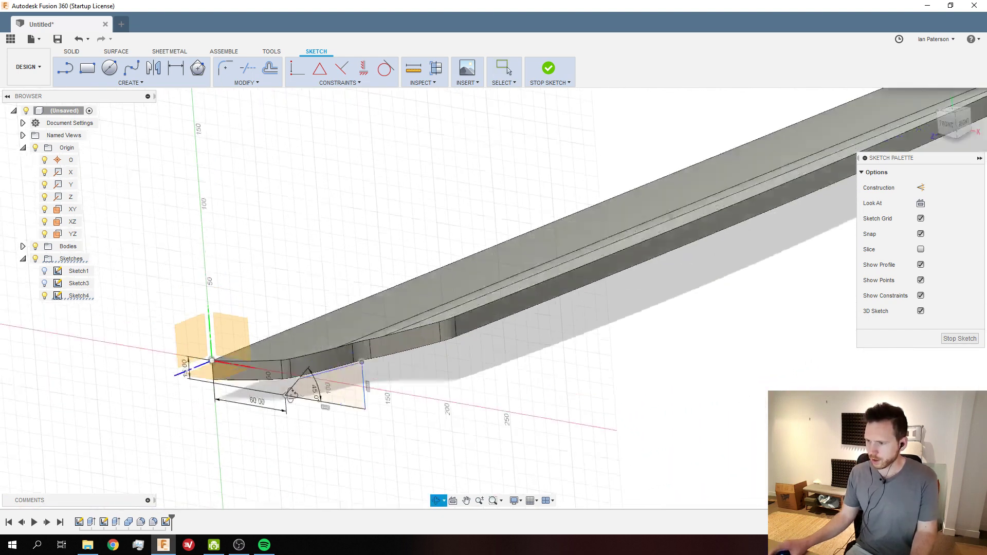
scroll(455, 388, "up", 4)
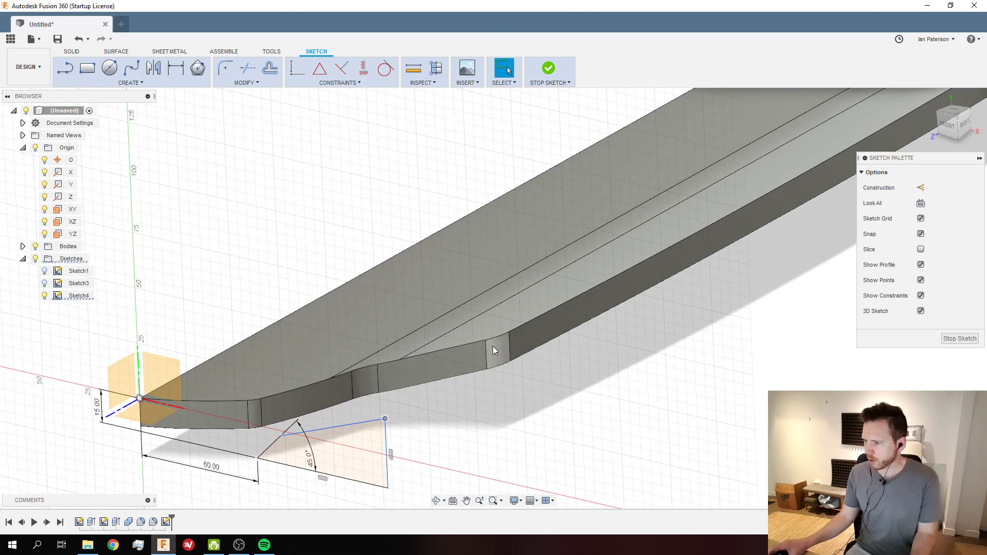
middle_click_drag(511, 344, 345, 422, "shift")
scroll(360, 414, "down", 3)
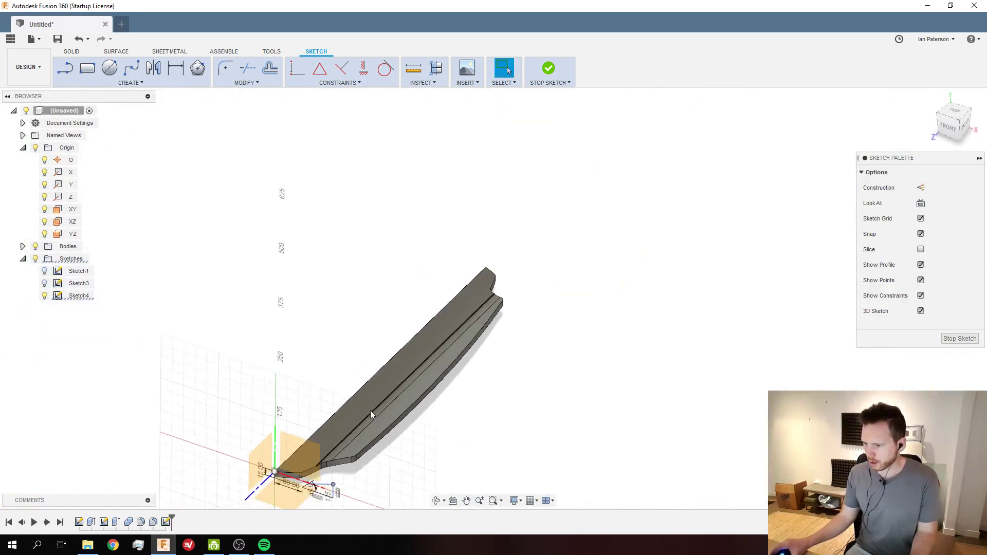
scroll(381, 427, "up", 6)
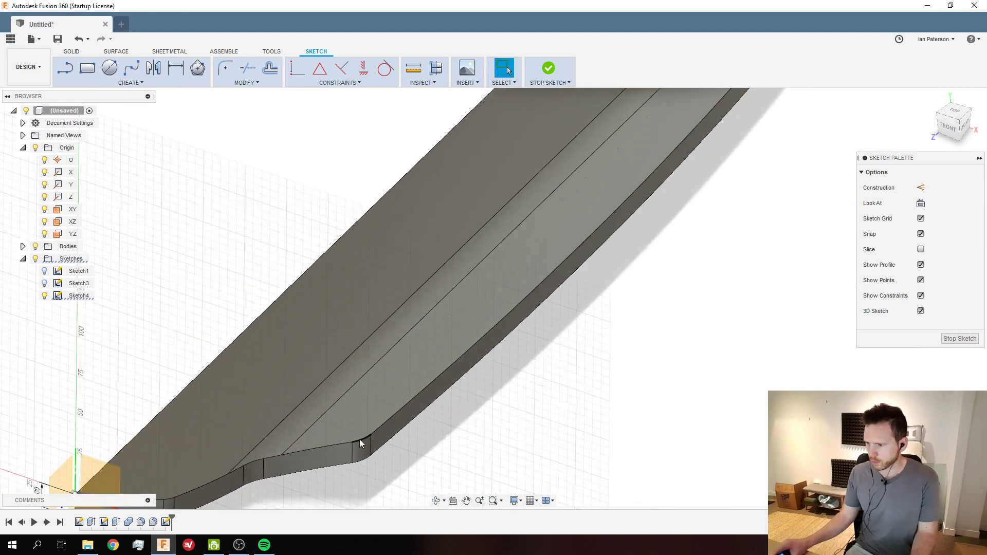
scroll(529, 373, "down", 6)
scroll(491, 383, "up", 8)
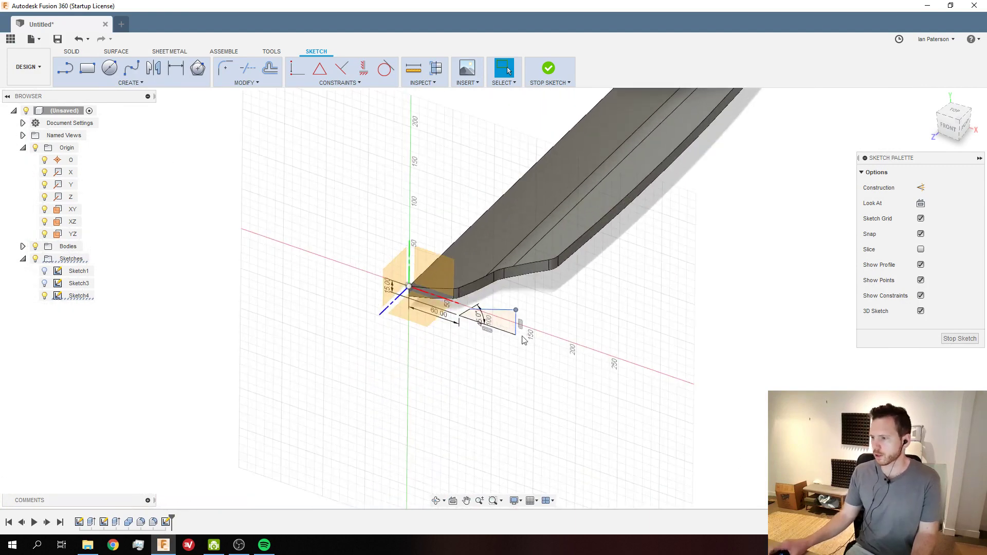
scroll(459, 366, "up", 2)
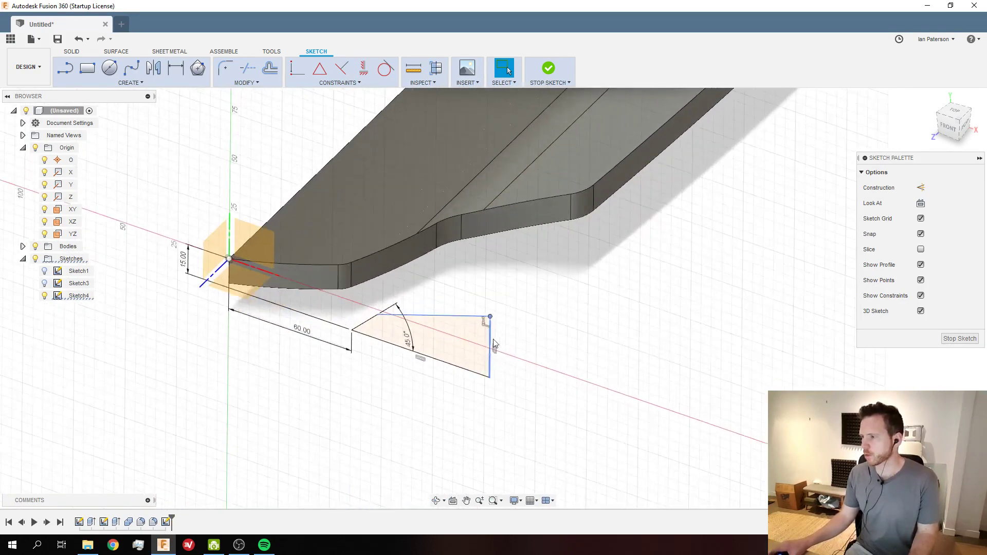
middle_click_drag(463, 293, 498, 317, "shift")
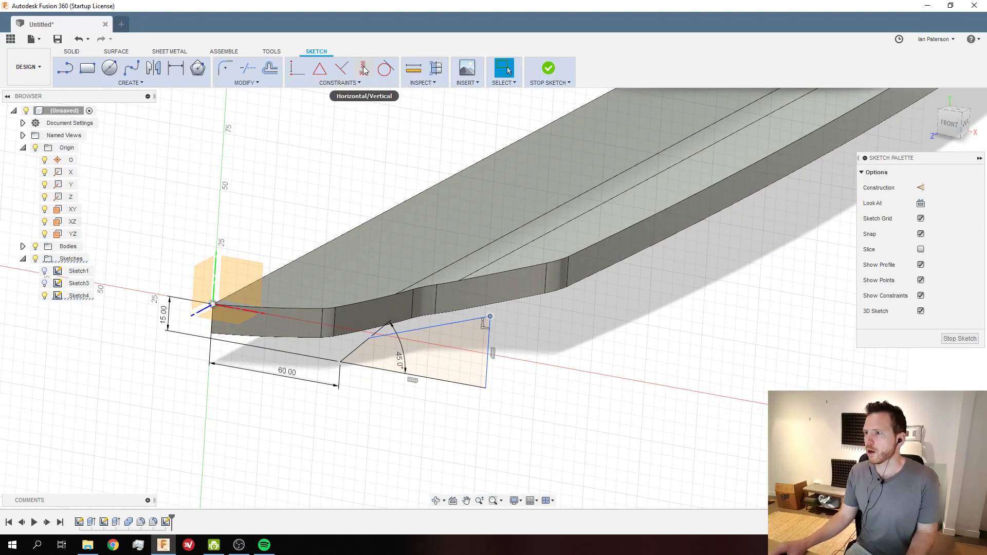
Extrude the angled profile as a cut about 170 mm along the body's raised side
left_click(115, 53)
left_click(71, 51)
left_click(87, 68)
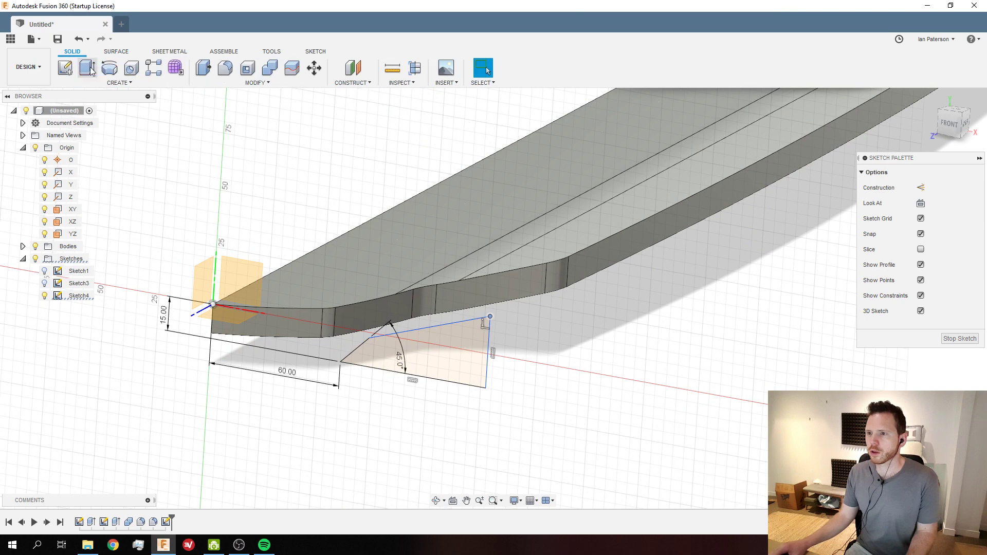
left_click(454, 329)
left_click_drag(566, 303, 570, 302)
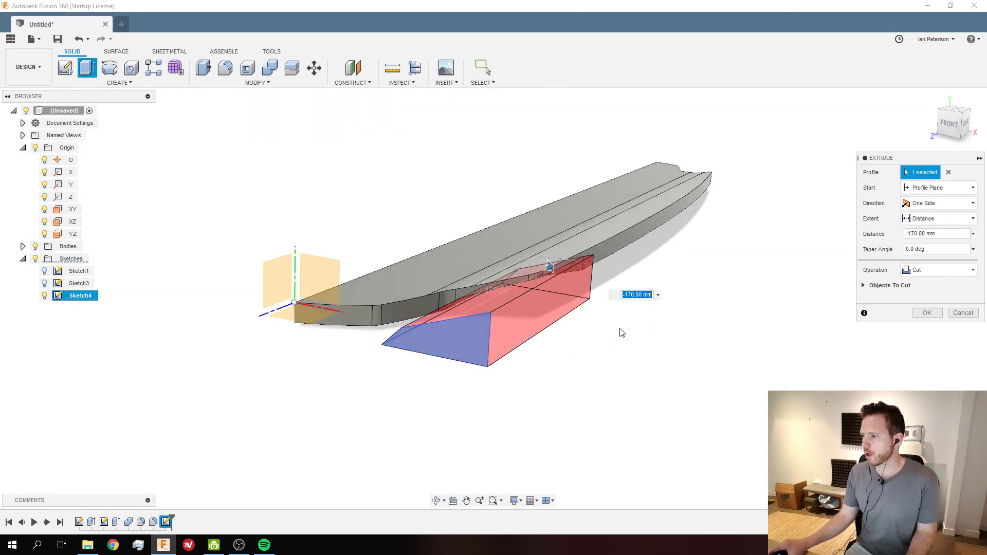
Fine-tune the cut's depth so it ends a short way past the body's filleted outer corner, and apply the extrusion
middle_click_drag(621, 332, 501, 300, "shift")
scroll(339, 221, "up", 3)
middle_click_drag(371, 233, 431, 259, "shift")
left_click_drag(430, 252, 393, 254)
middle_click_drag(393, 254, 403, 130, "shift")
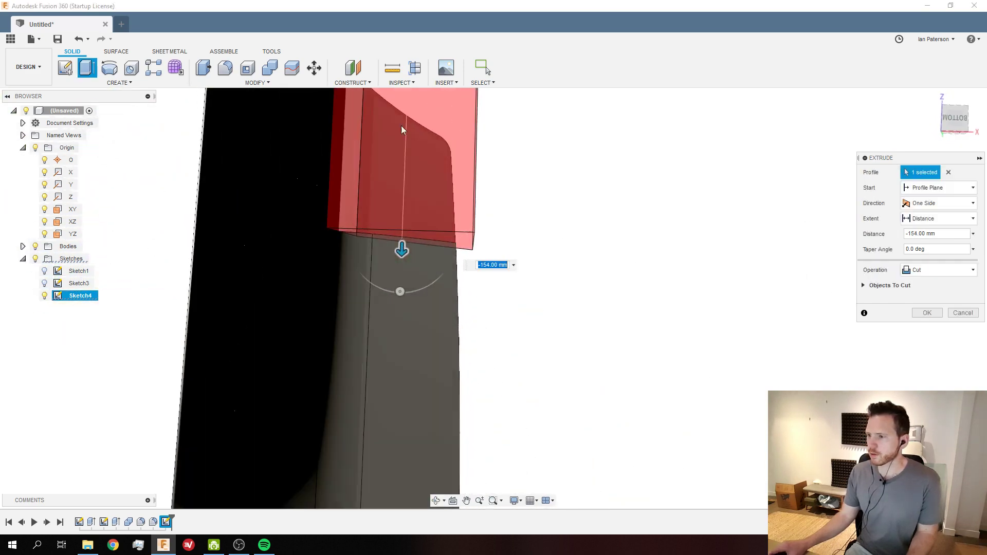
scroll(368, 228, "down", 1)
middle_click_drag(368, 228, 370, 317, "shift")
middle_click_drag(380, 258, 381, 384, "shift")
left_click_drag(366, 369, 370, 363)
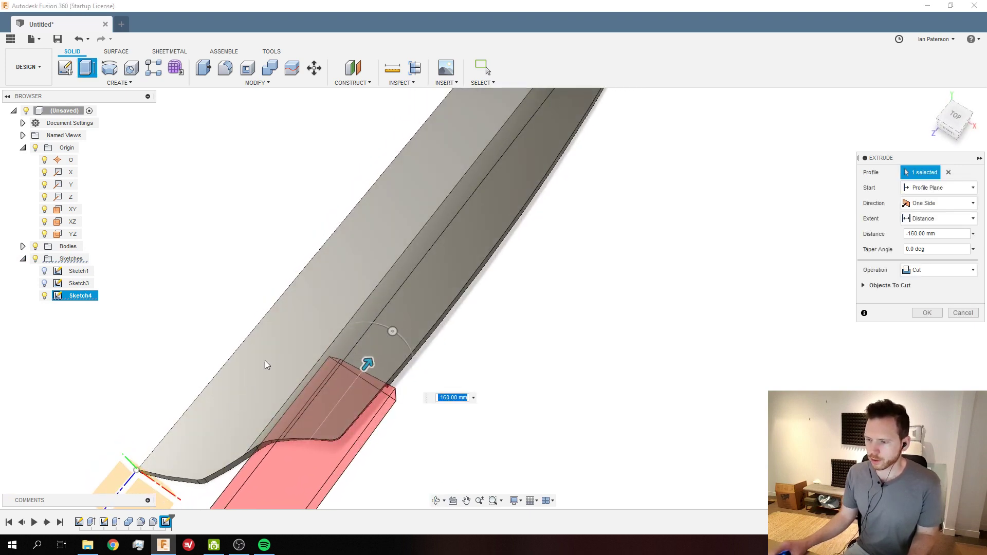
mouse_move(367, 364)
left_mouse_down()
mouse_move(374, 354)
mouse_move(360, 375)
left_mouse_up()
key("Return")
Rotate the end face of the cut about its edge with Move/Copy so it slants diagonally across the raised side
middle_click_drag(350, 366, 361, 313, "shift")
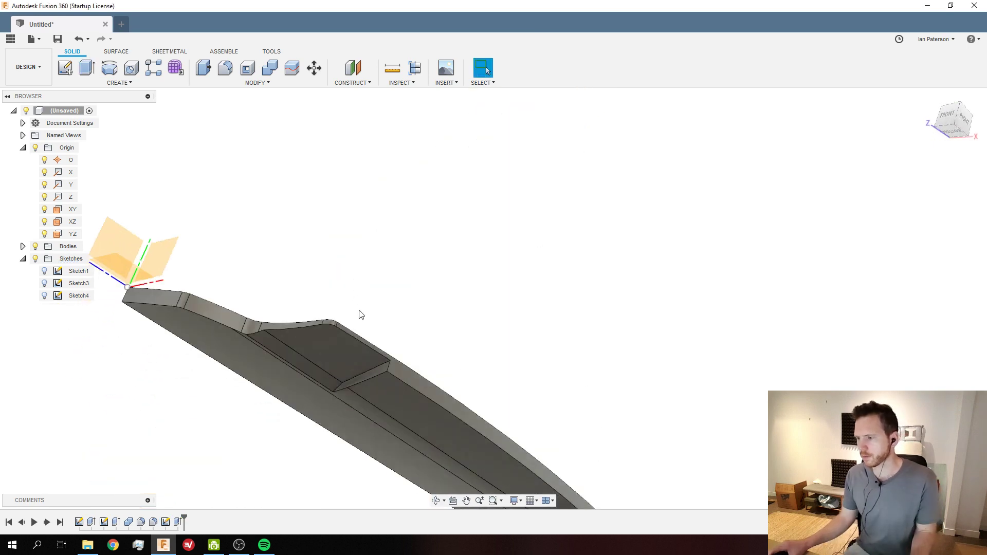
scroll(348, 381, "up", 2)
middle_click_drag(346, 382, 402, 360, "shift")
right_click(391, 369)
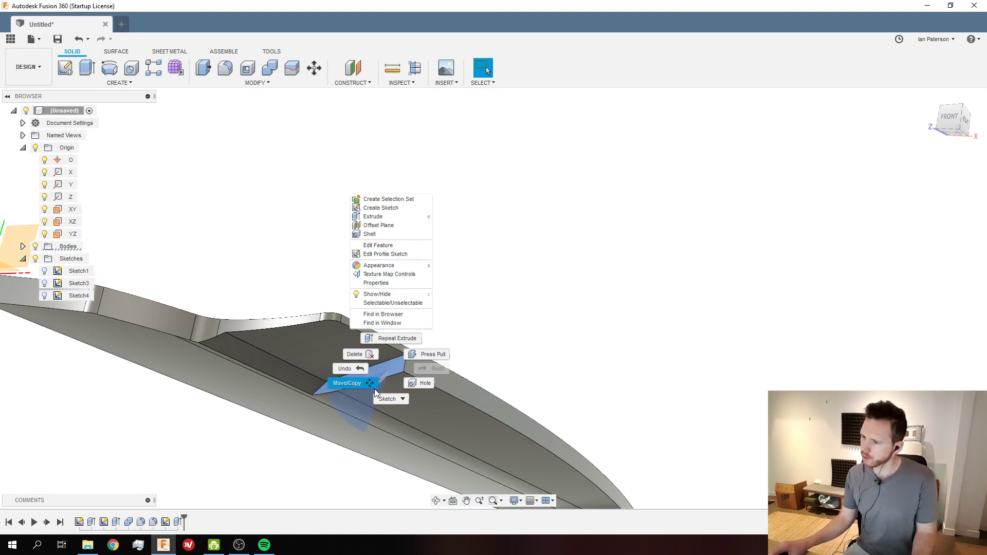
left_click(348, 383)
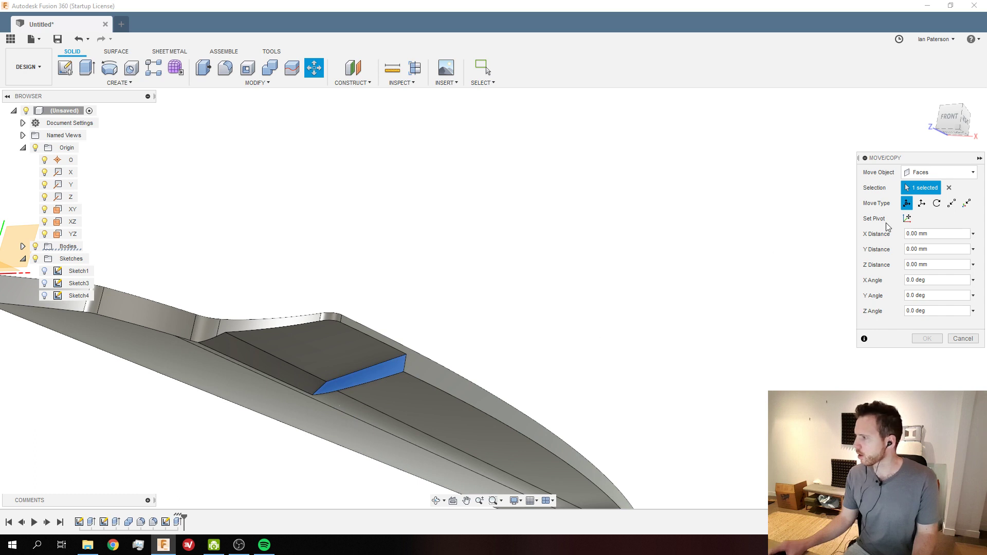
left_click(937, 203)
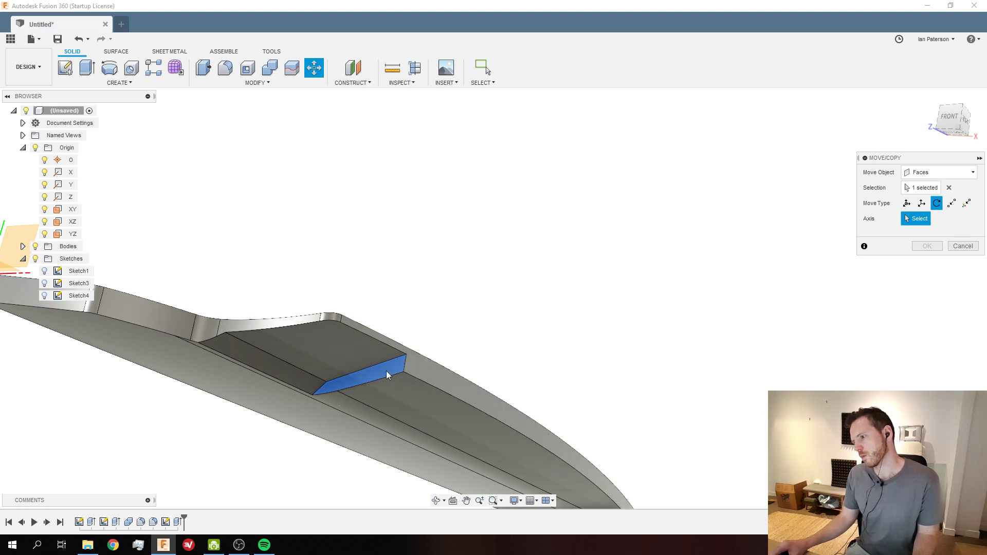
left_click(395, 386)
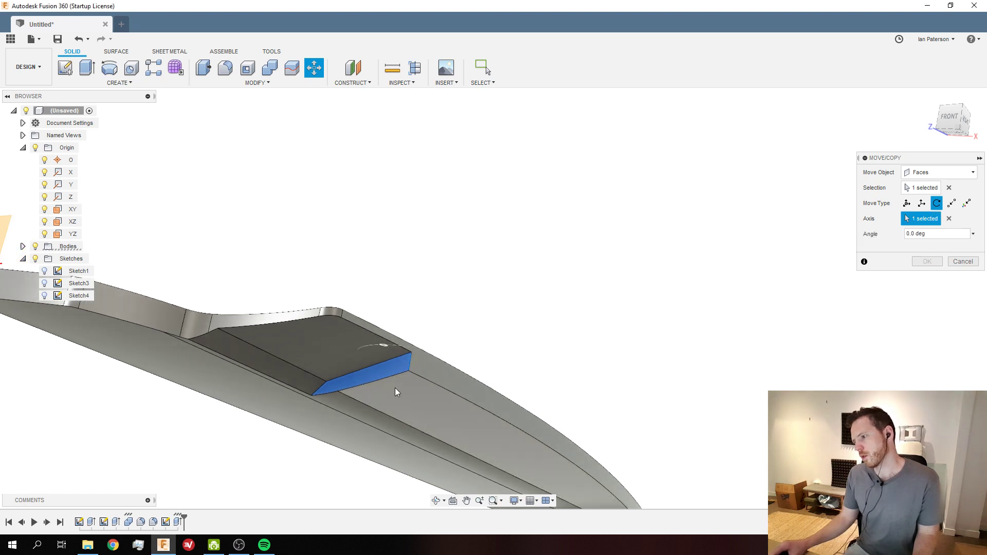
mouse_move(384, 346)
left_mouse_down()
mouse_move(406, 344)
mouse_move(392, 330)
left_mouse_up()
middle_click_drag(392, 330, 418, 307, "shift")
left_click_drag(430, 322, 432, 320)
key("Return")
Fillet the edge between the pocket's floor and its slanted end face with a 20 mm radius
middle_click_drag(444, 294, 322, 272, "shift")
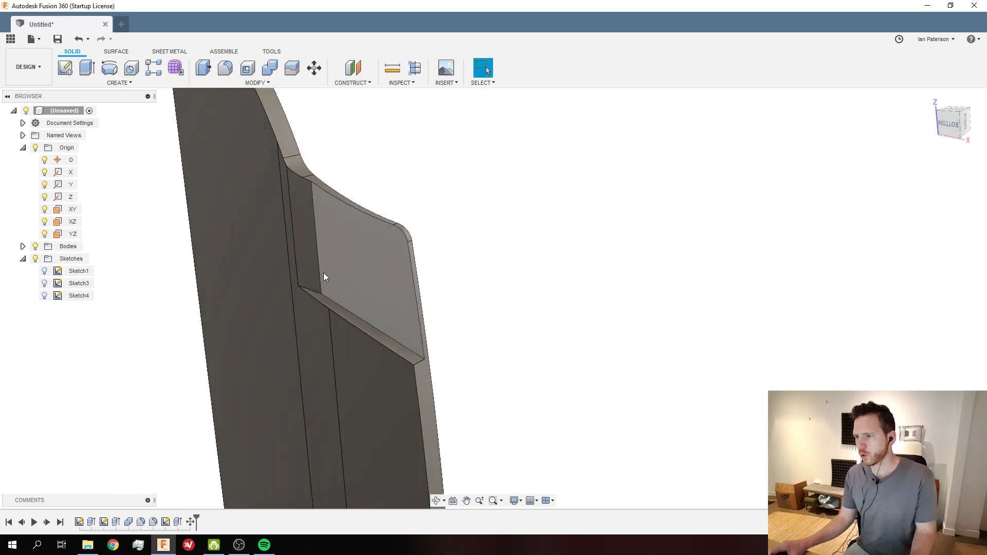
scroll(362, 320, "up", 1)
left_click(375, 328)
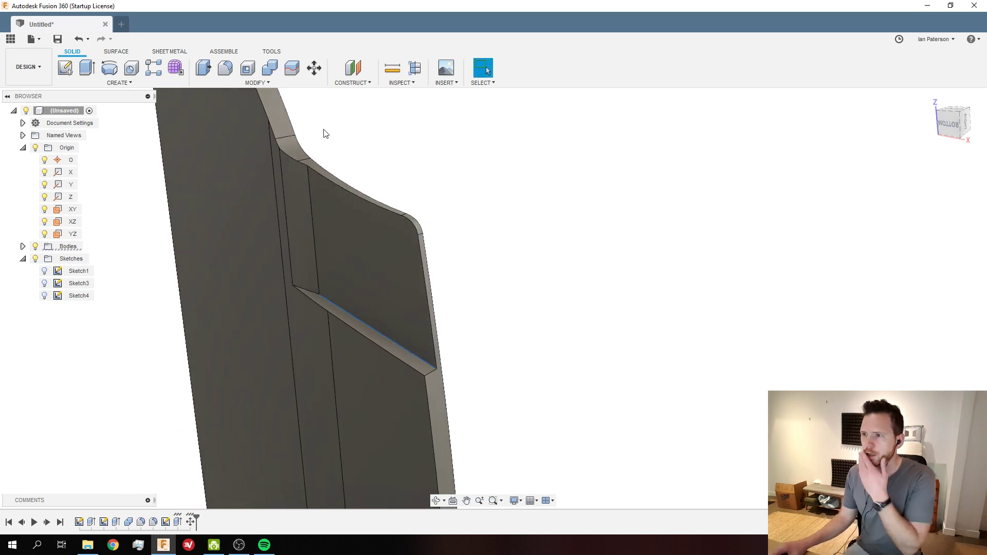
left_click(313, 220)
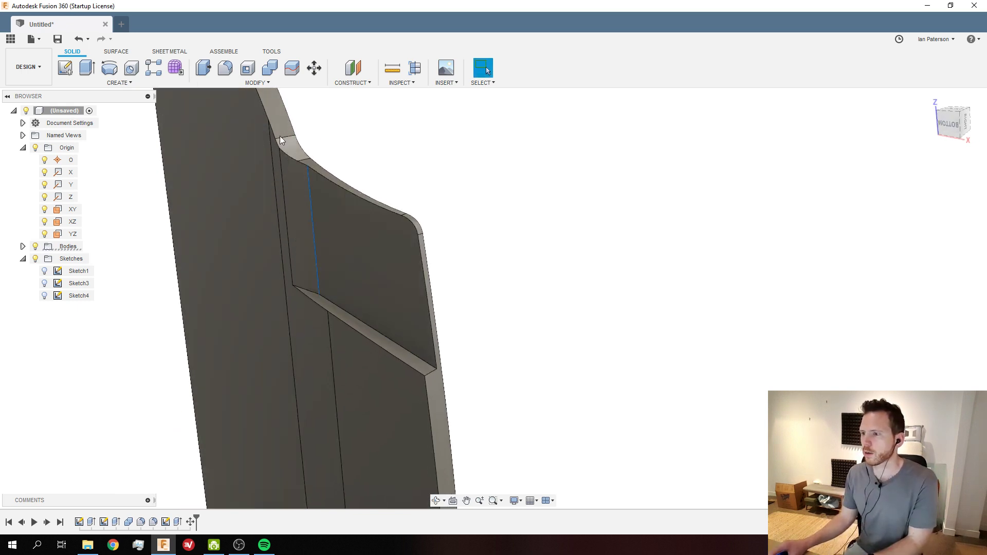
left_click(353, 313)
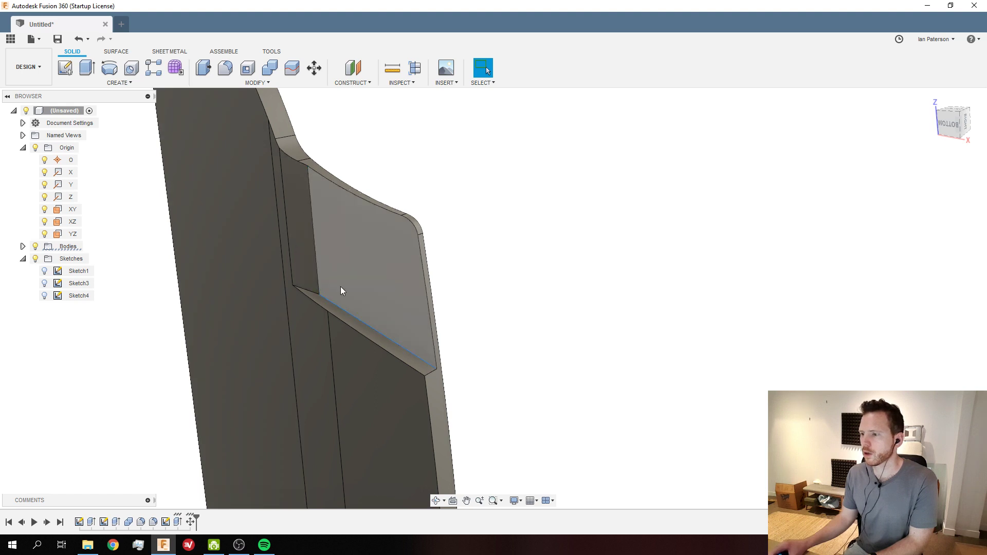
left_click(227, 71)
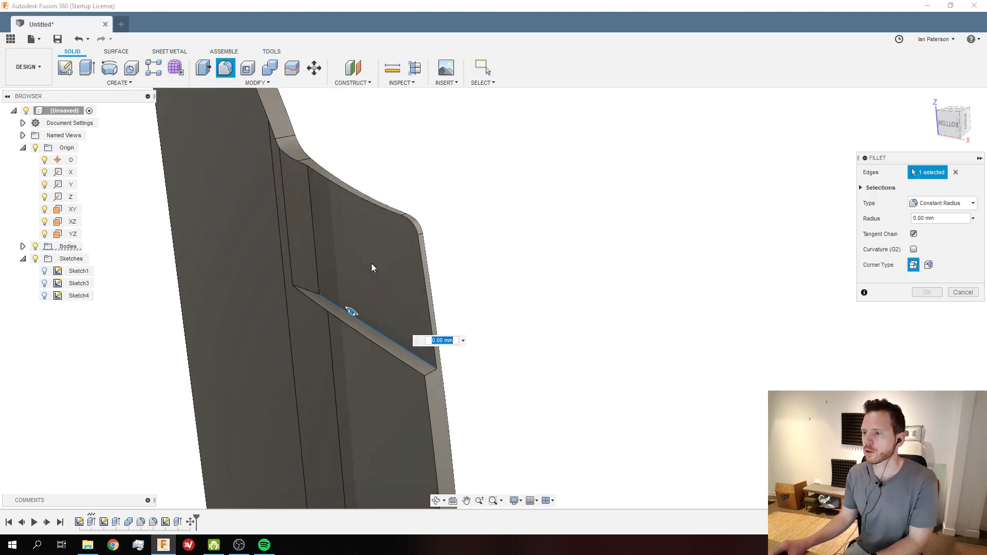
type("20")
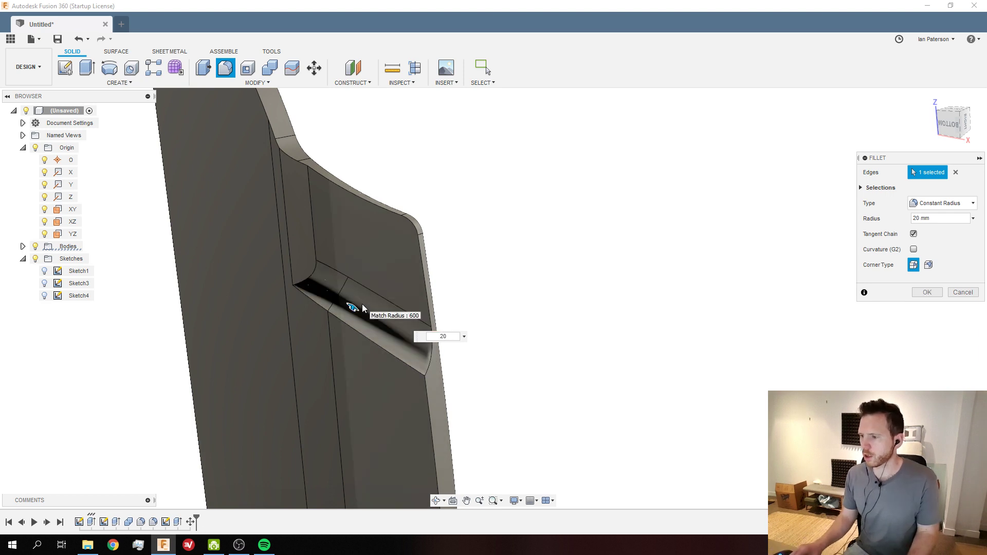
key("Return")
Try to fillet the pocket's long floor edge without applying it, and undo the 20 mm fillet on the end edge
left_click(310, 208)
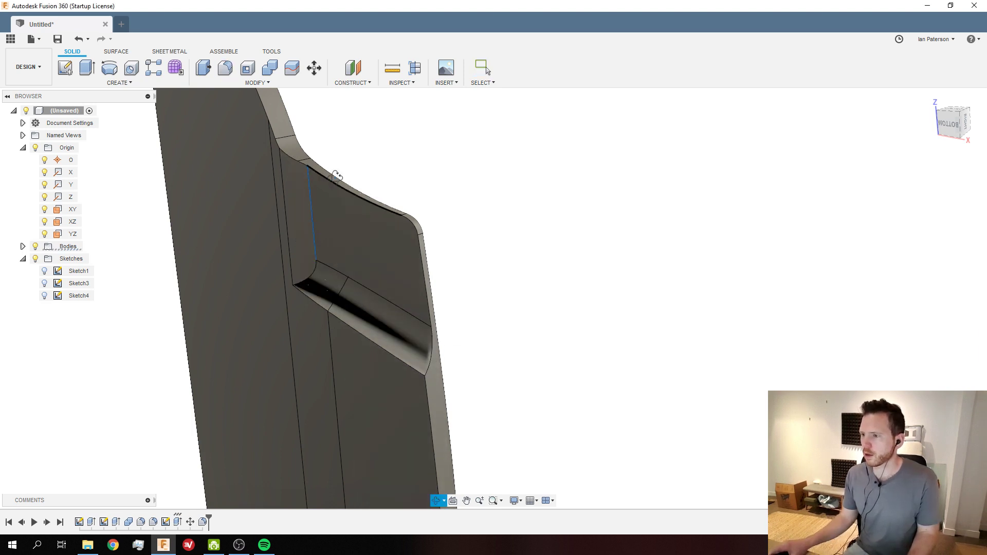
middle_click_drag(337, 178, 335, 236, "shift")
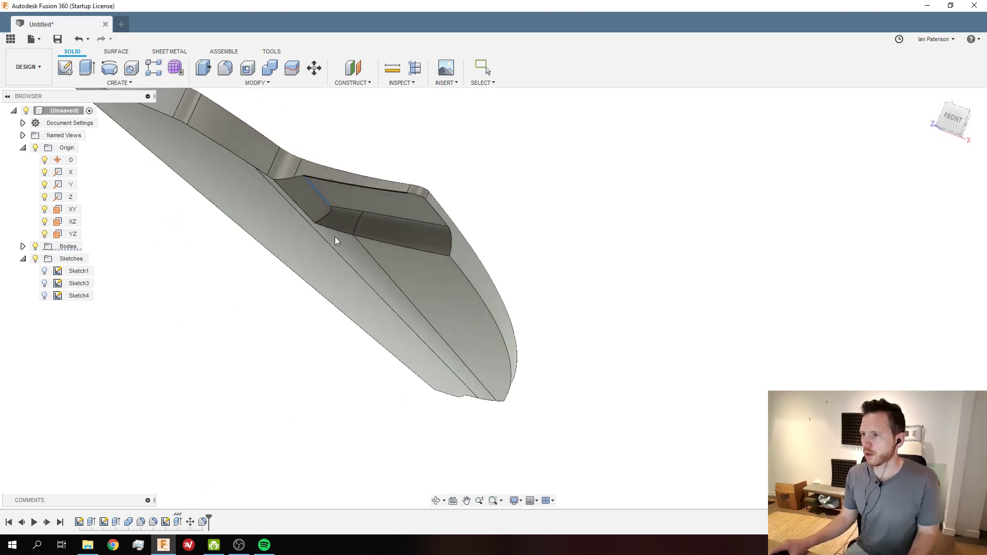
left_click(225, 67)
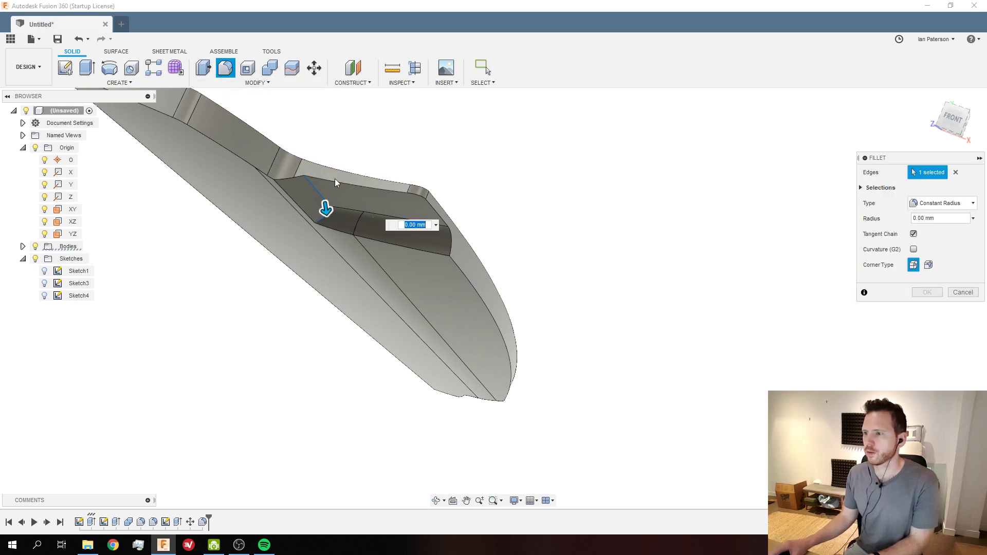
key("Escape")
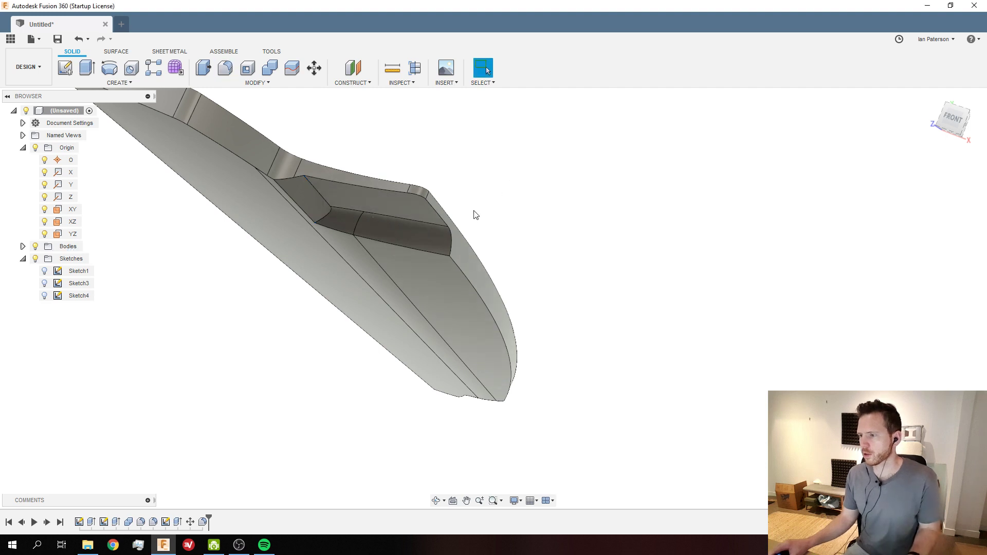
right_click(402, 237)
Fillet the corner between the pocket's side and end walls with a 20 mm radius and the pocket's floor edge with 5 mm
middle_click_drag(318, 221, 469, 298, "shift")
scroll(541, 265, "down", 3)
scroll(470, 136, "up", 4)
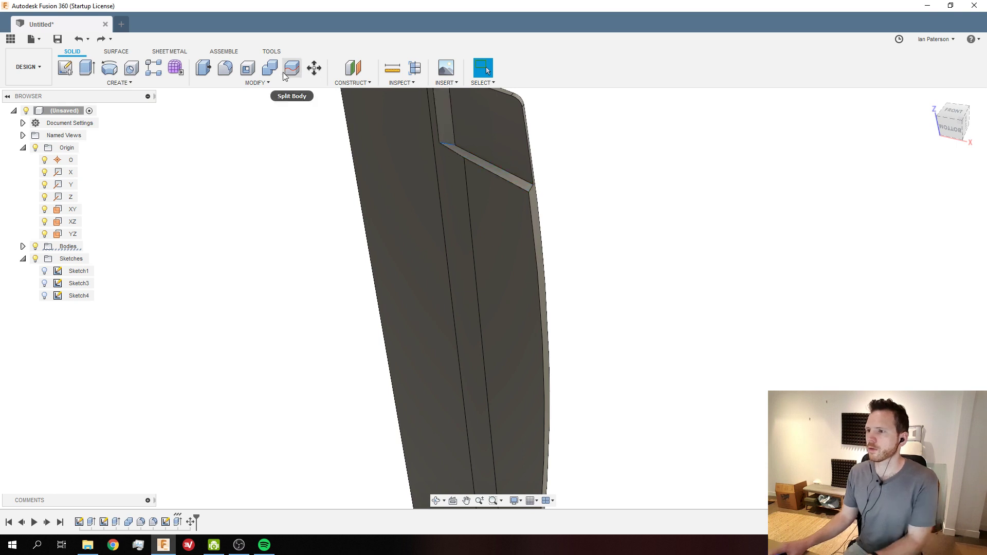
left_click(225, 67)
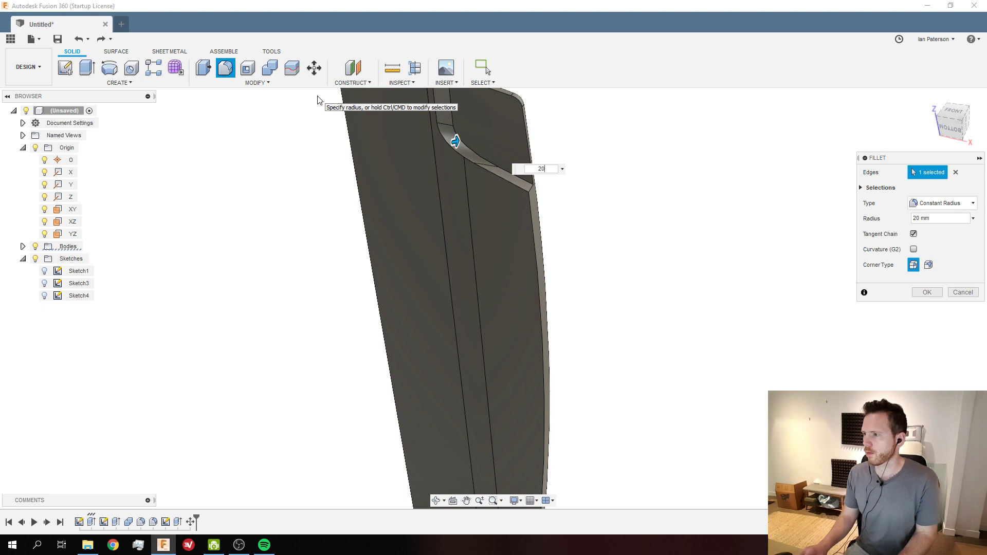
key("Return")
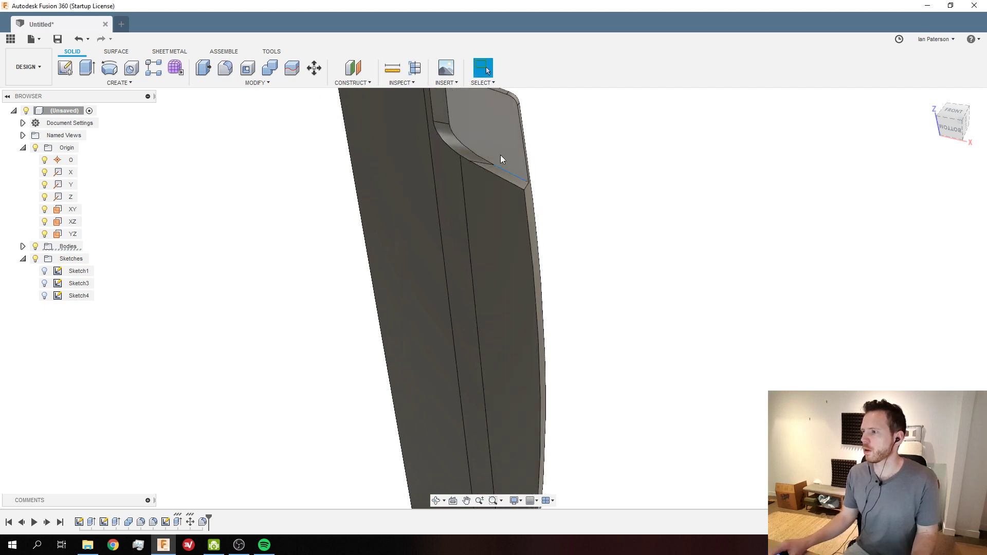
left_click(225, 69)
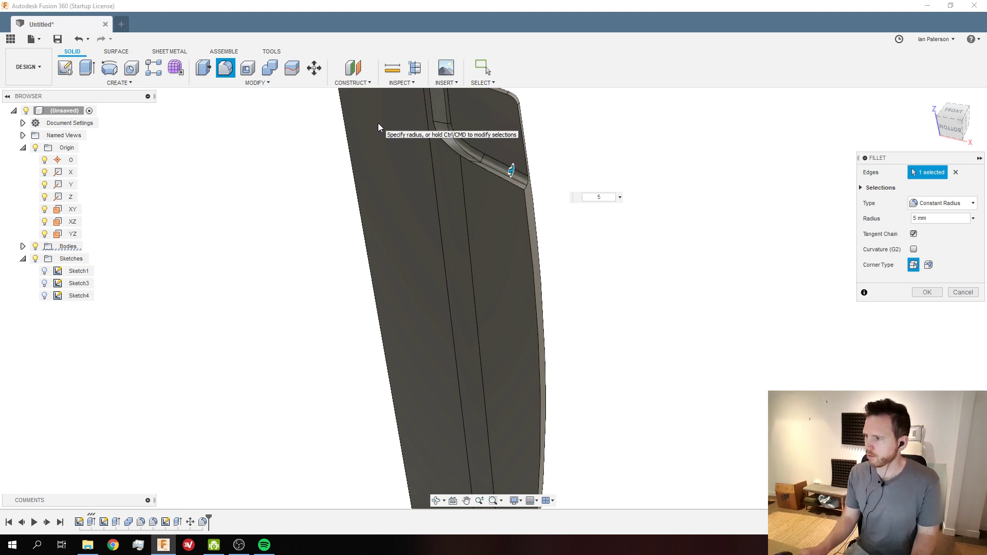
key("Return")
Create a construction plane offset -370 mm from the XY plane, across the middle of the body
middle_click_drag(293, 123, 222, 270, "shift")
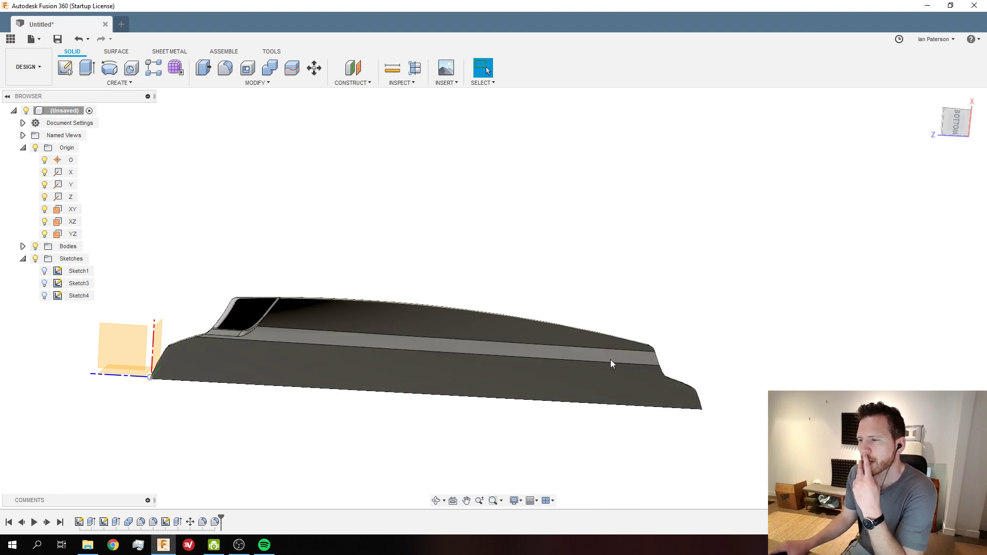
middle_click_drag(448, 286, 232, 311, "shift")
left_click(354, 68)
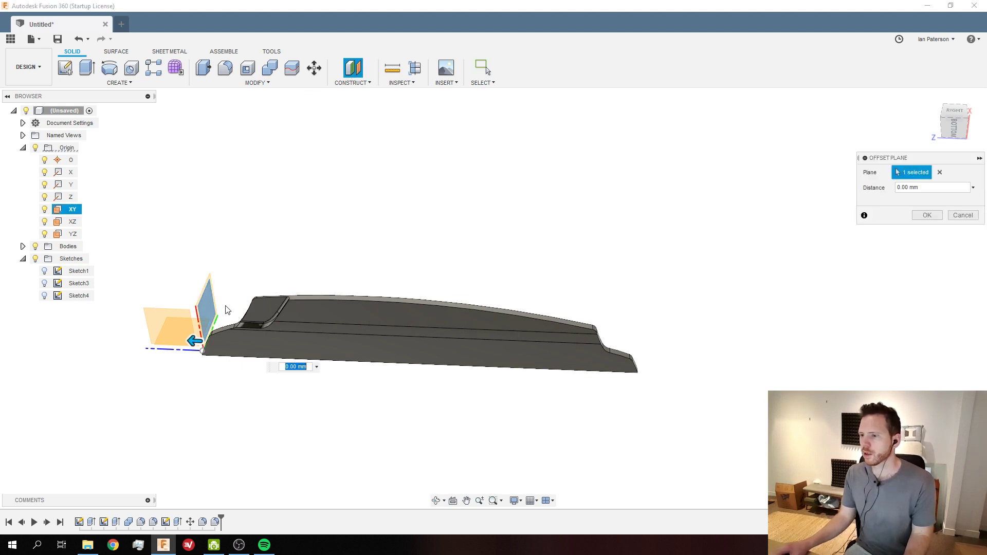
left_click_drag(195, 343, 419, 348)
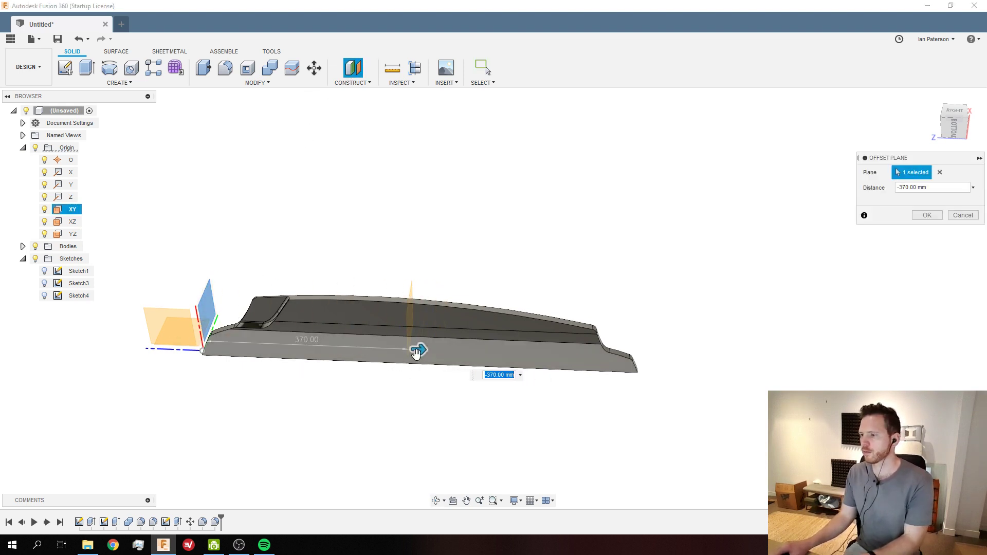
key("Return")
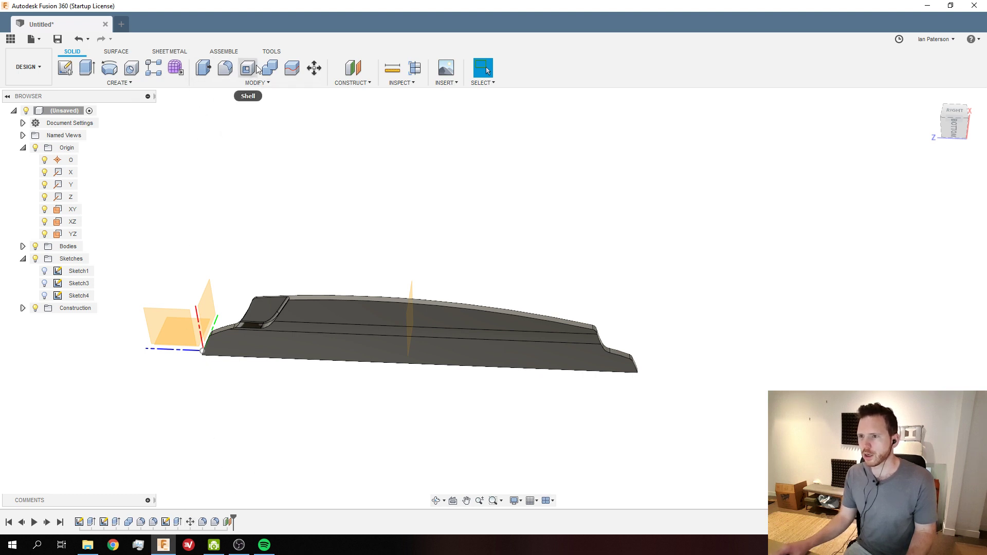
Mirror the pocket's cut, face rotation and two fillets as features across the offset construction plane
left_click(260, 83)
left_click(178, 82)
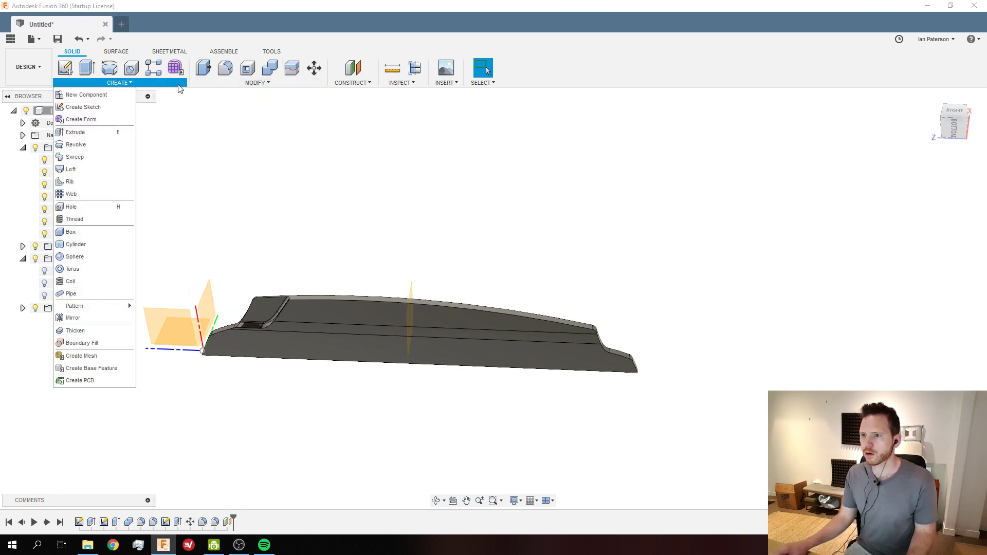
left_click(77, 318)
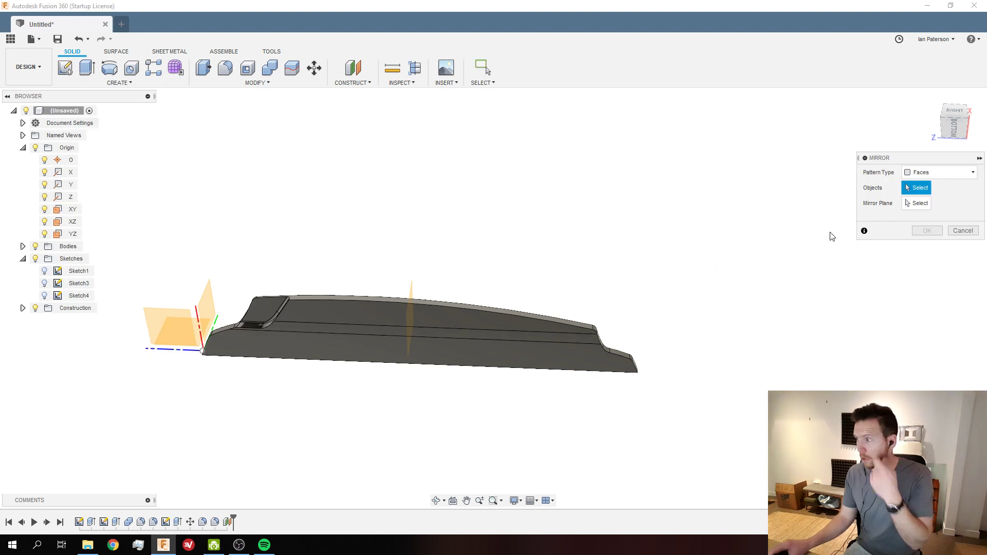
left_click(952, 175)
left_click(926, 211)
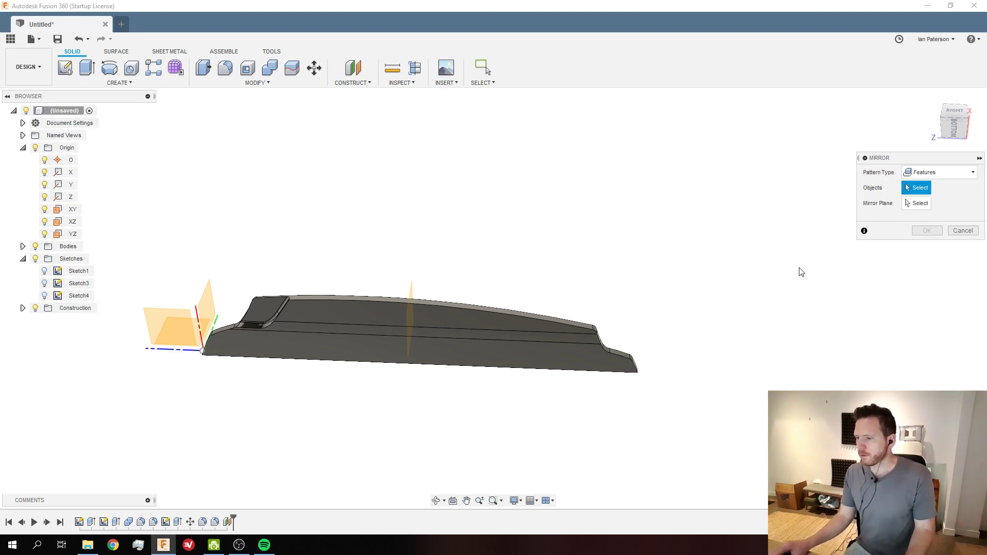
left_click(215, 523)
left_click(202, 522)
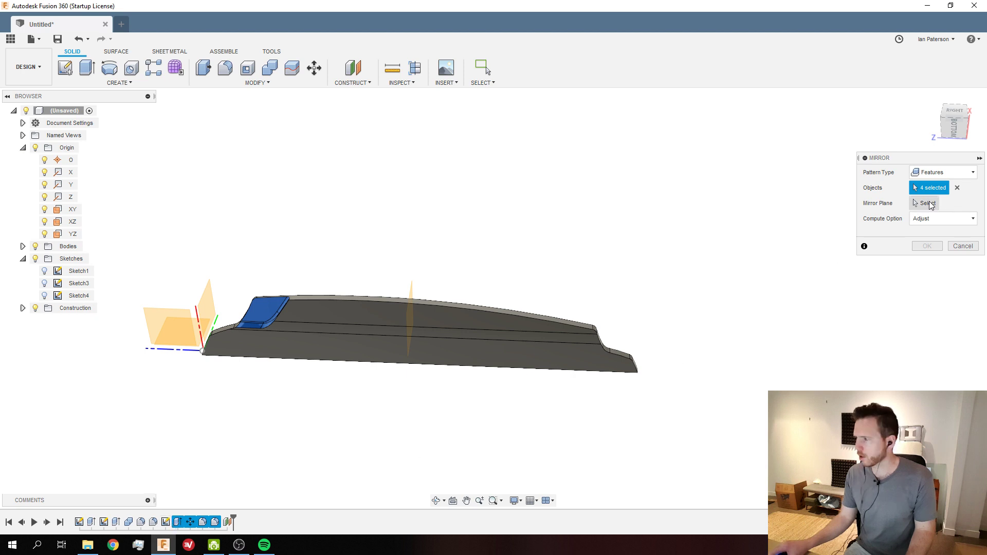
left_click(409, 319)
middle_click_drag(456, 267, 814, 252, "shift")
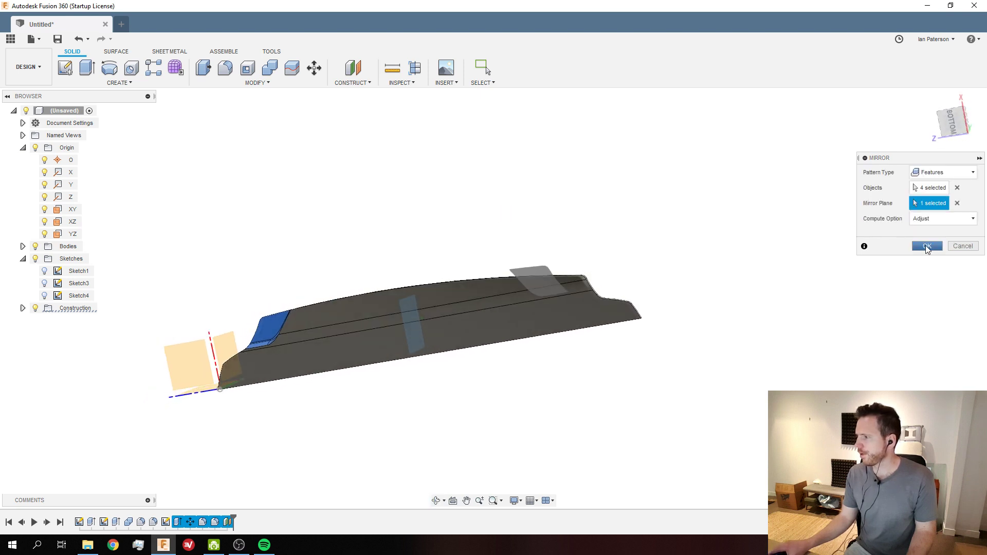
left_click(927, 247)
Examine the mirrored pocket at the far end of the body and compare it with the original
scroll(499, 307, "up", 3)
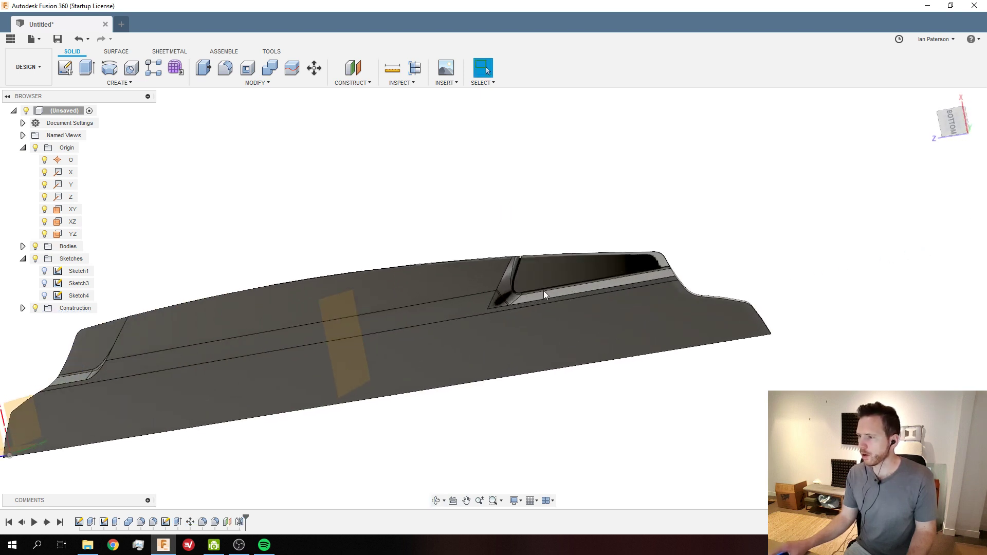
middle_click_drag(544, 290, 469, 331, "shift")
scroll(608, 335, "down", 2)
scroll(478, 302, "up", 2)
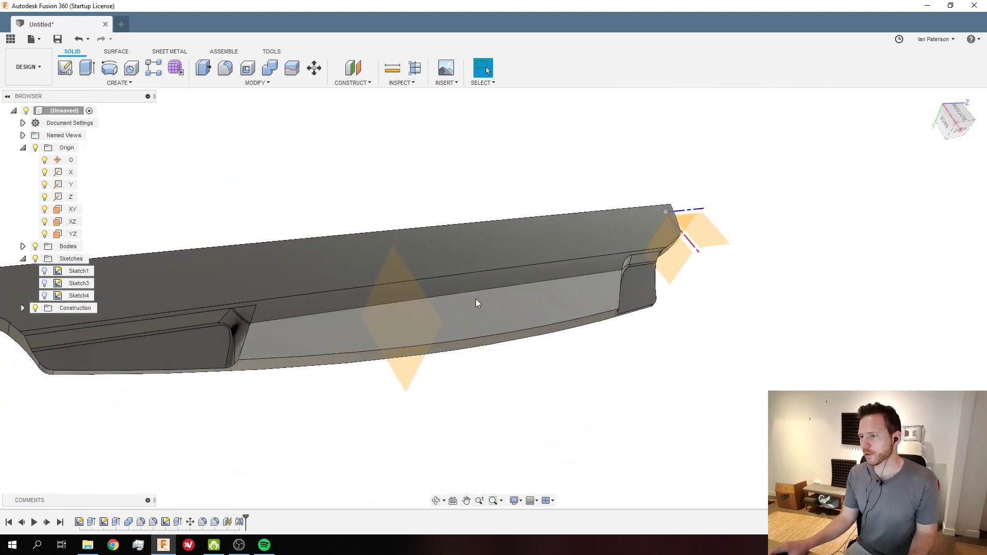
scroll(516, 373, "down", 4)
scroll(180, 342, "up", 3)
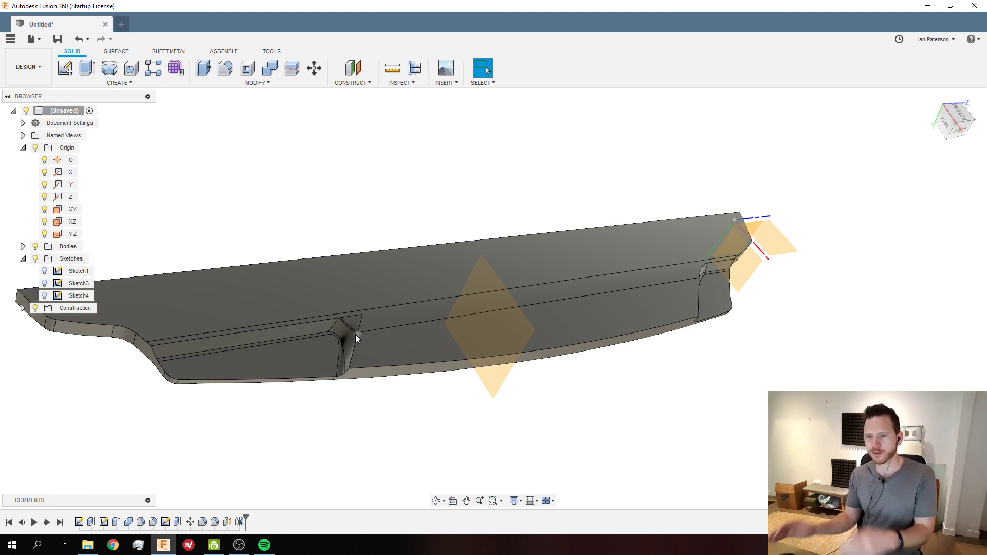
Mirror the whole board body across the YZ origin plane, using Bodies as the pattern type
middle_click_drag(346, 359, 419, 342, "shift")
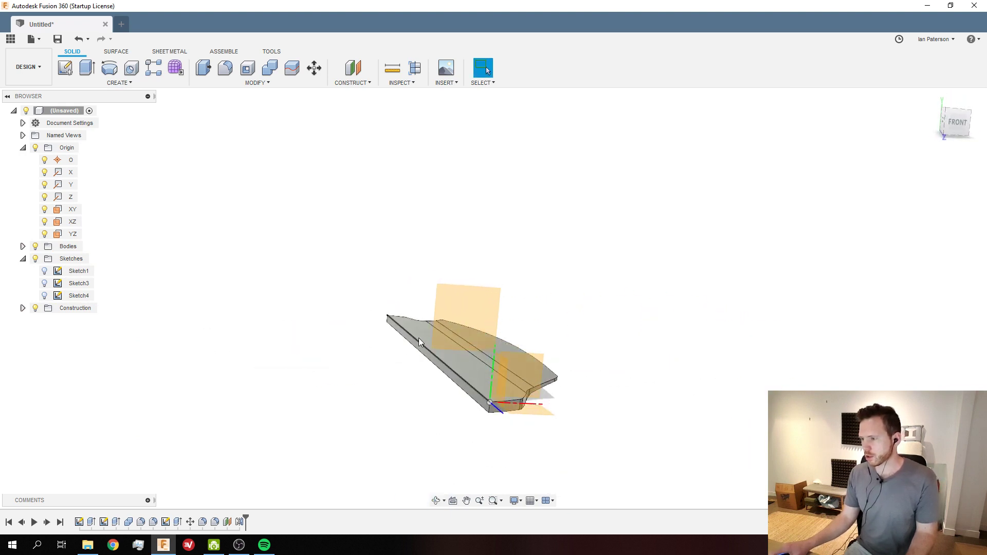
scroll(424, 378, "up", 2)
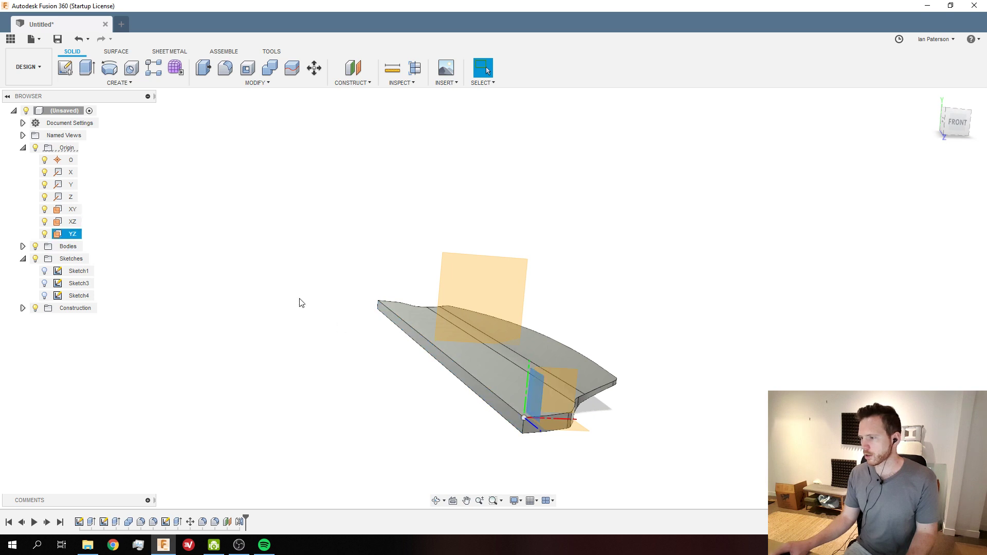
left_click(150, 84)
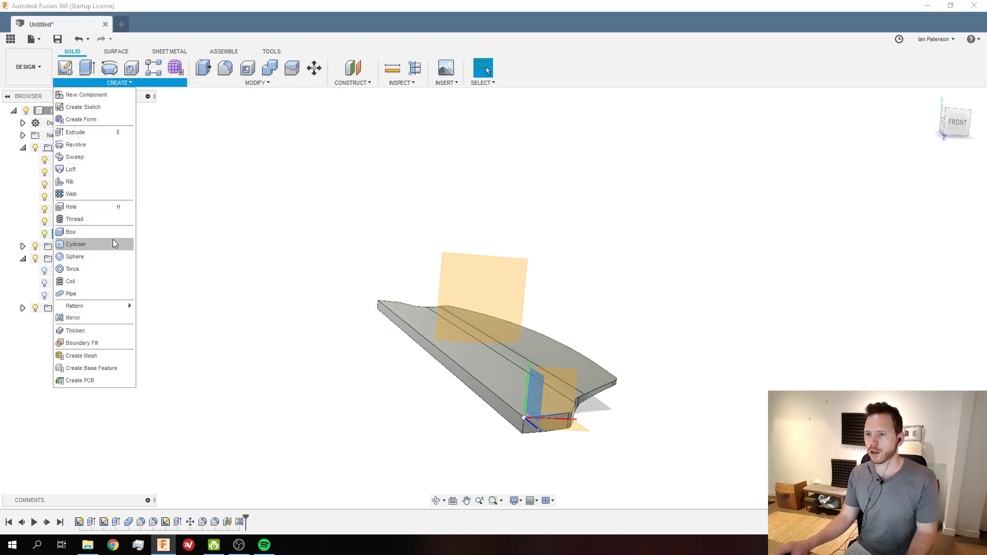
left_click(97, 318)
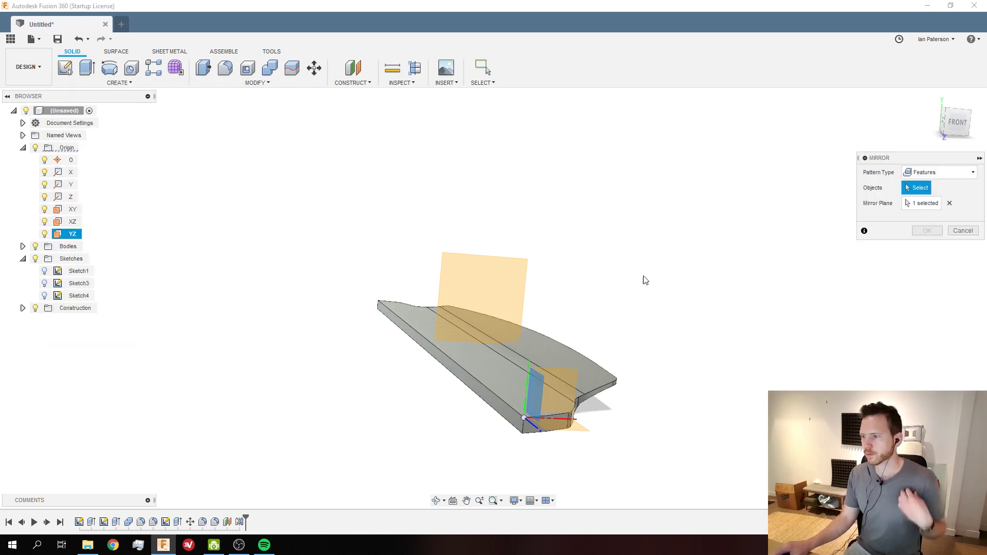
left_click(921, 173)
left_click(923, 199)
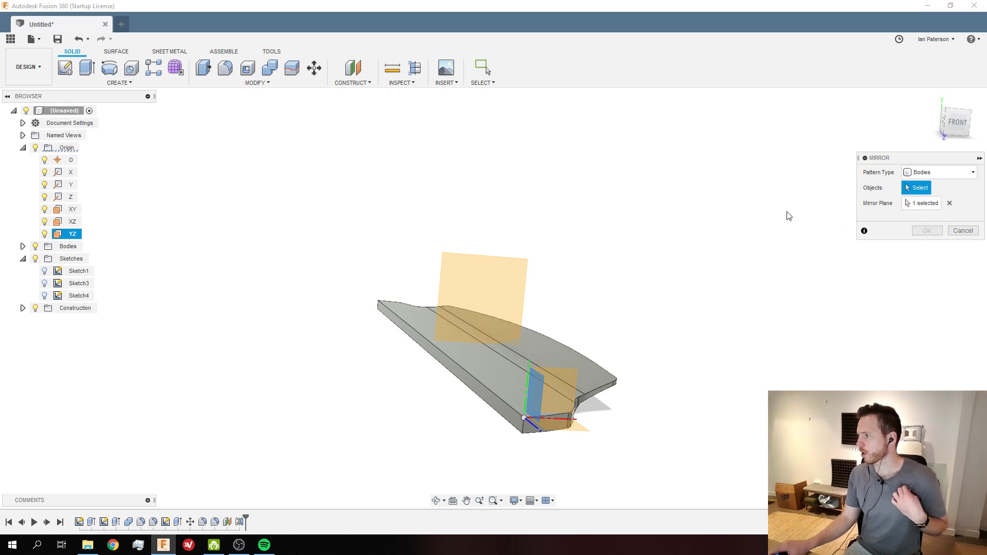
left_click(536, 342)
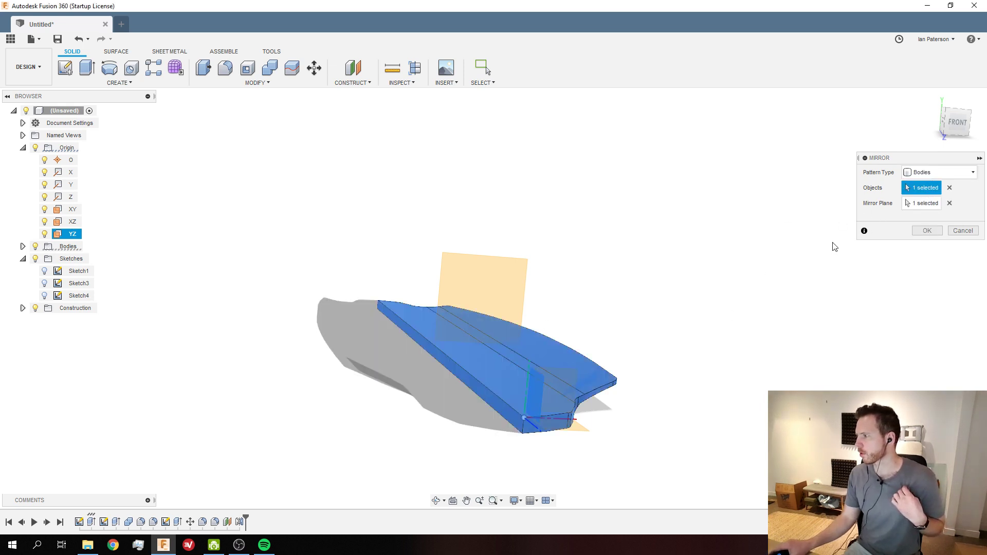
left_click(928, 231)
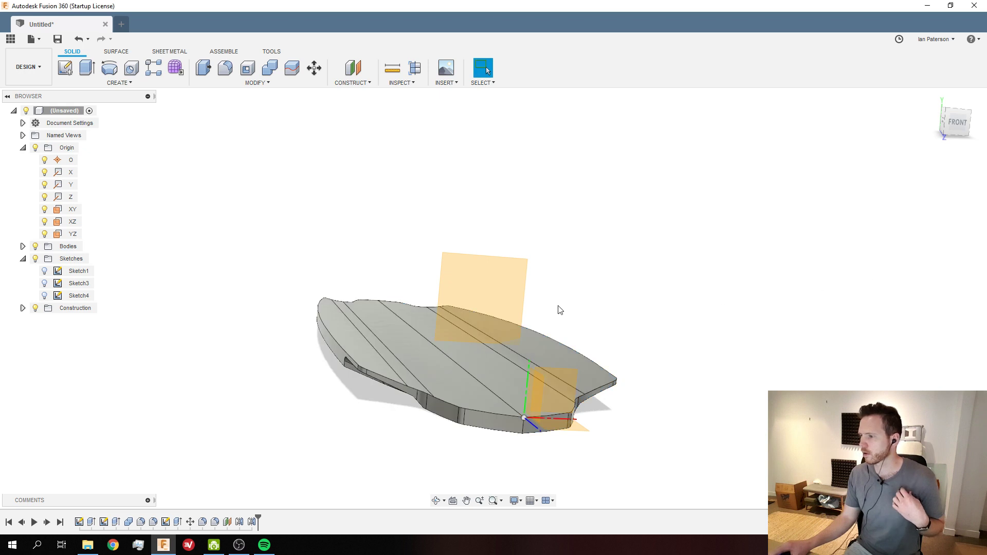
Combine the original body and its mirrored half with the Join operation, without a new component or kept tools
left_click(22, 247)
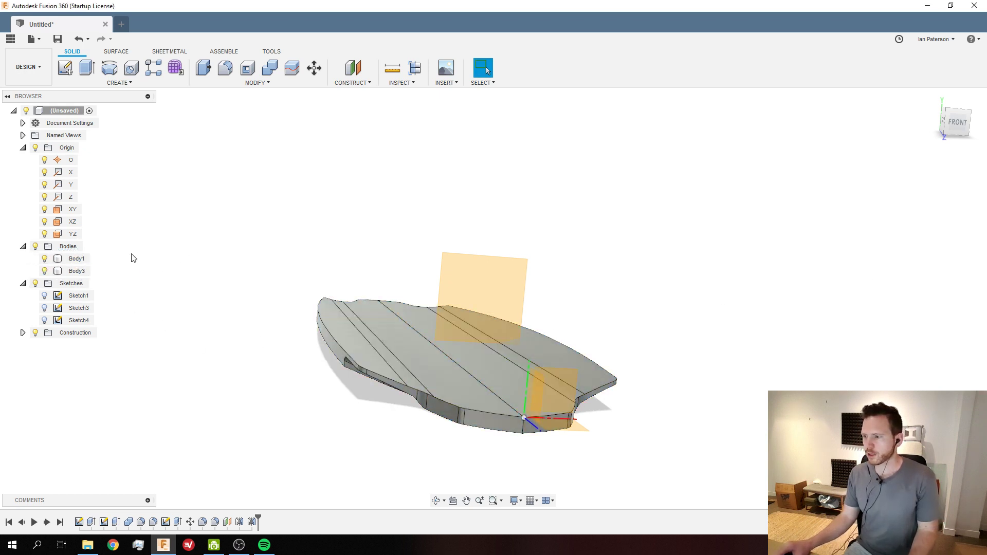
left_click(76, 259)
left_click(77, 271, "ctrl")
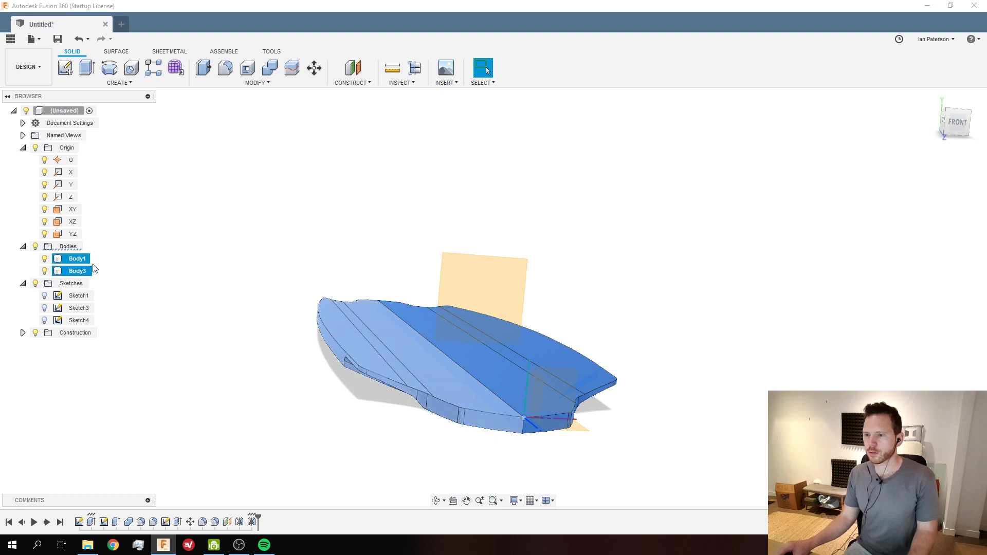
left_click(270, 68)
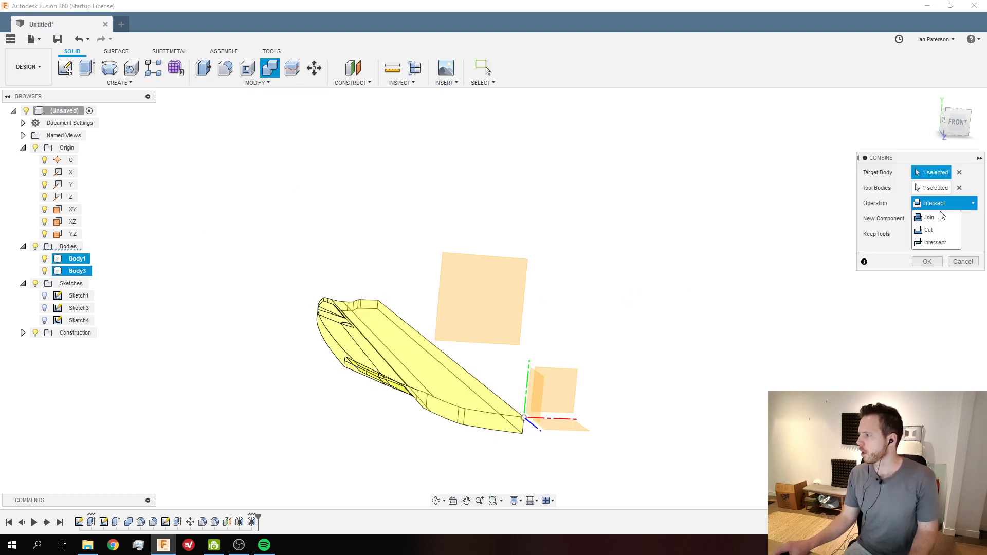
left_click(929, 218)
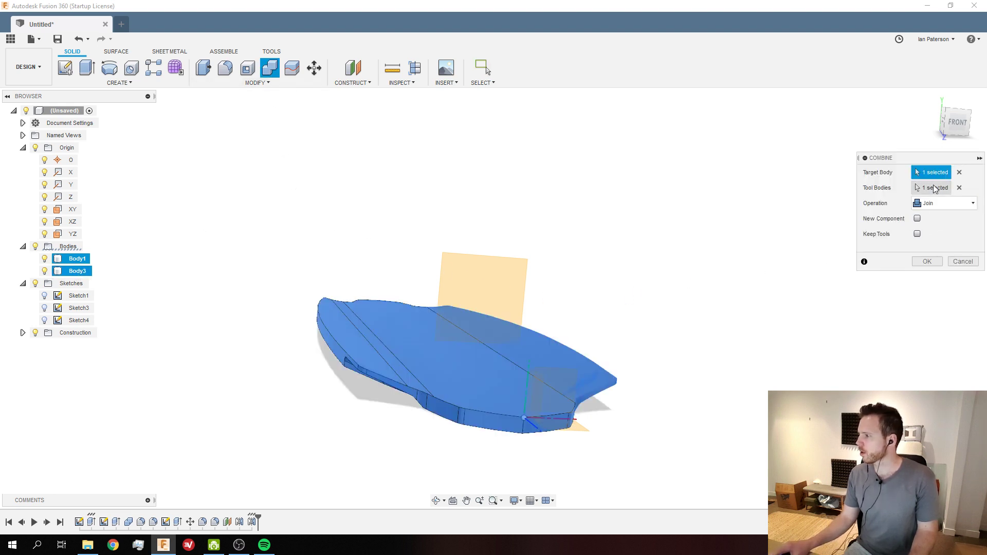
left_click(917, 219)
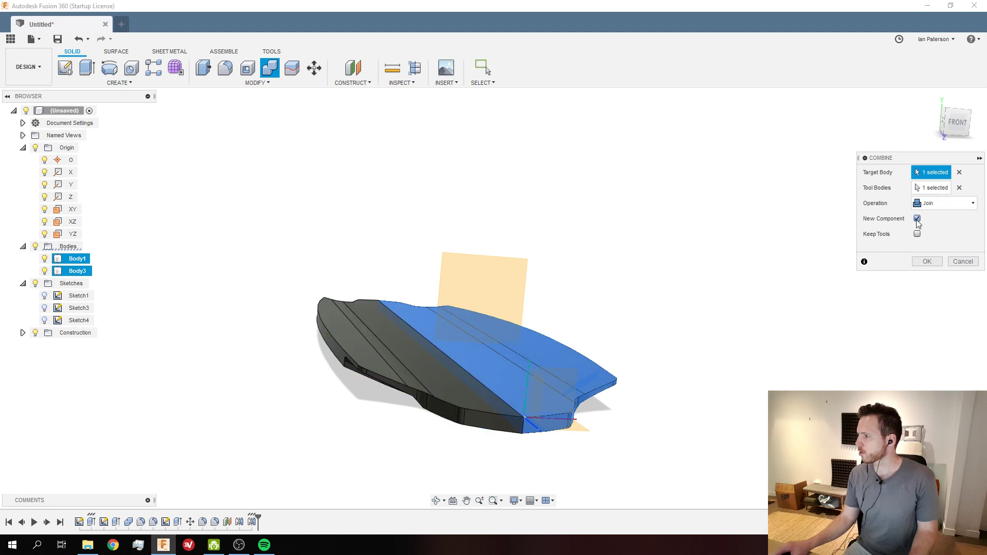
left_click(917, 219)
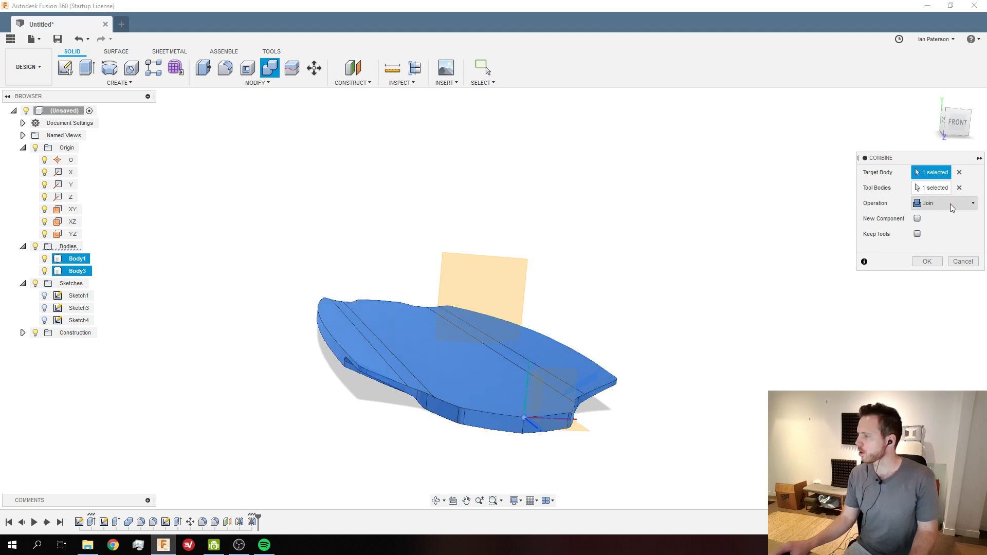
left_click(928, 262)
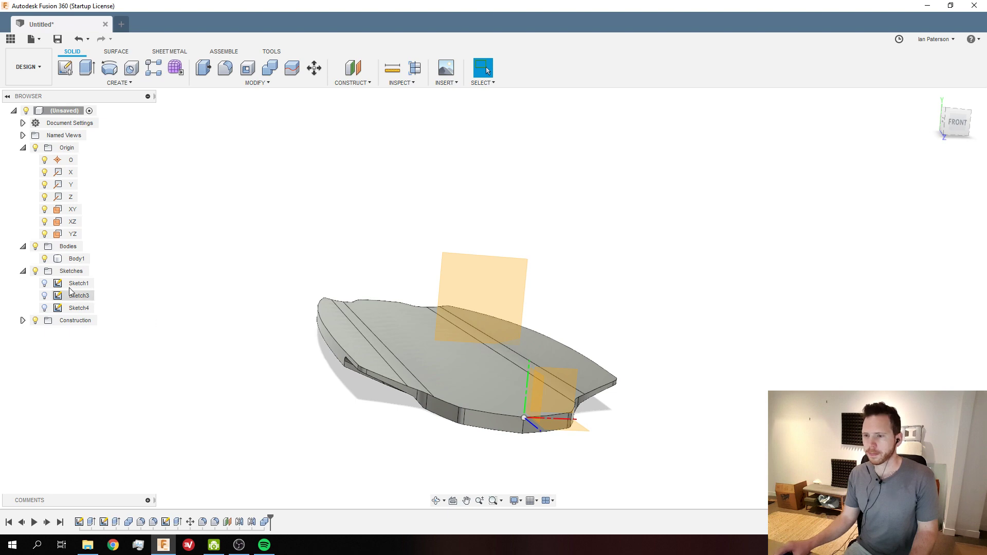
Collapse the sketches folder and hide the origin geometry and the construction plane
left_click(22, 271)
left_click(423, 338)
mouse_move(422, 337)
middle_mouse_down("shift")
mouse_move(414, 334)
mouse_move(424, 325)
mouse_move(419, 378)
middle_mouse_up("shift")
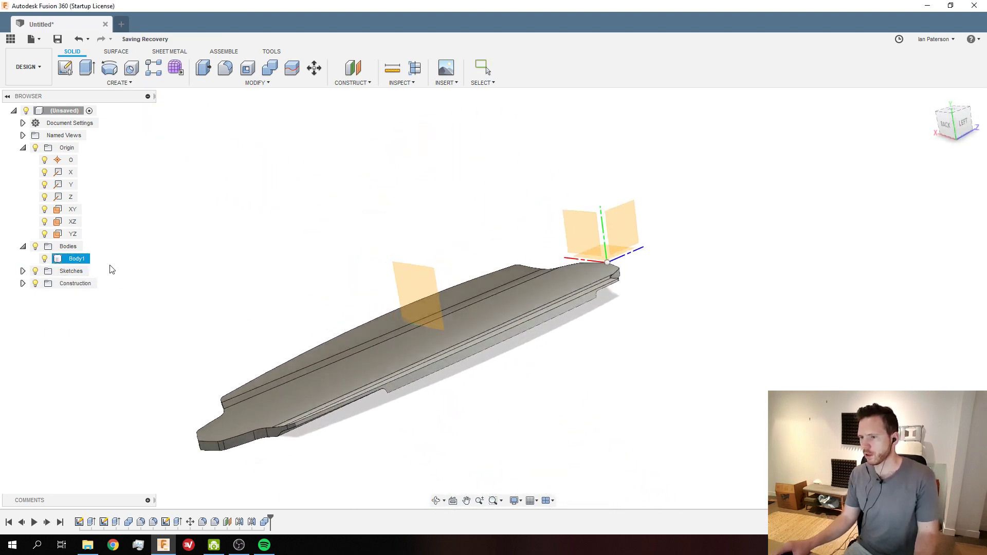
key("Escape")
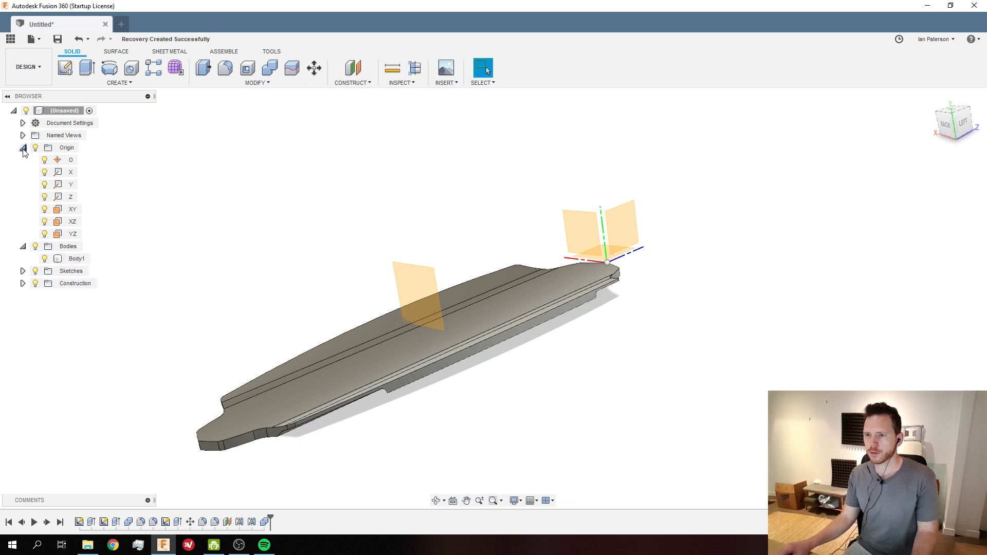
left_click(35, 148)
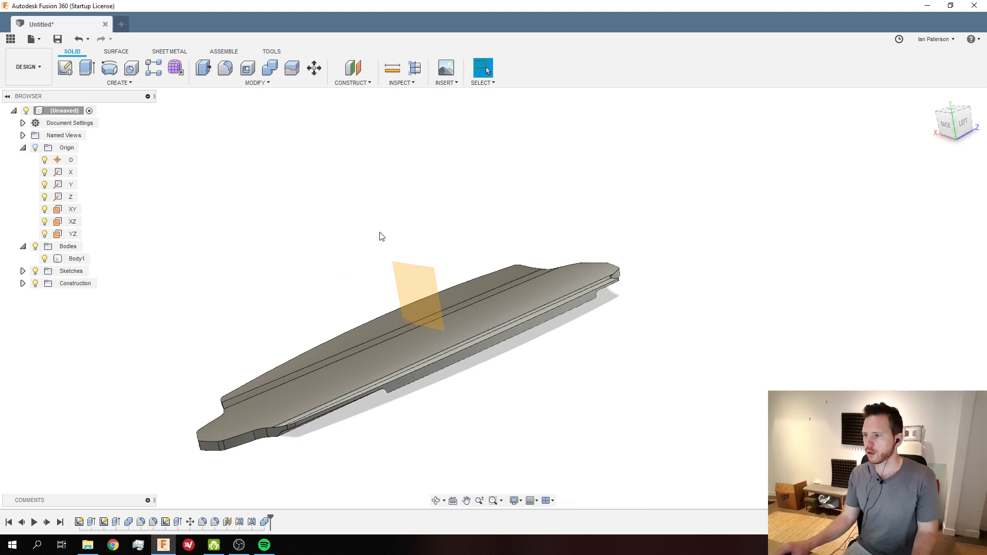
left_click(36, 284)
Examine the joined board from several sides, also in the Render workspace, and return to the Design workspace
middle_click_drag(315, 273, 263, 246, "shift")
middle_click_drag(376, 304, 534, 382, "shift")
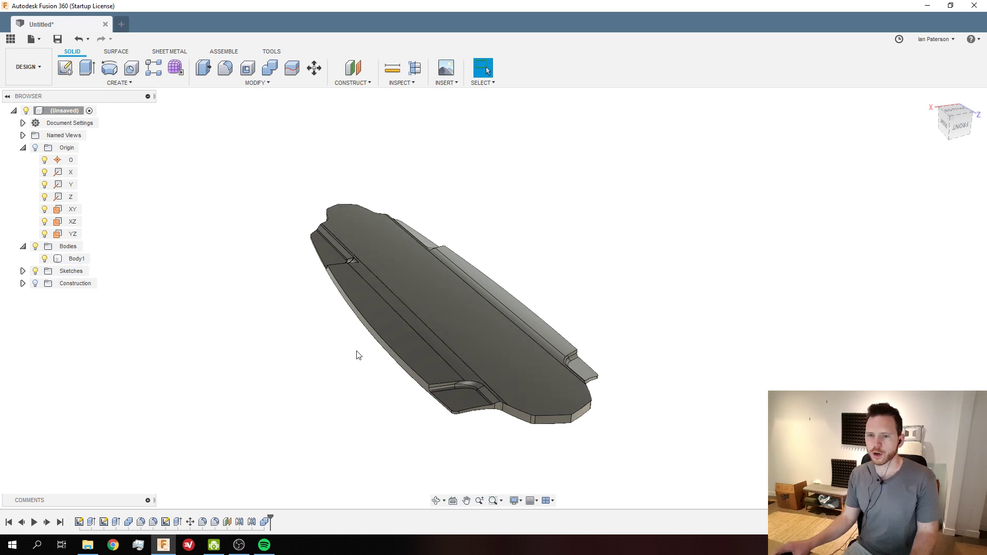
middle_click_drag(339, 327, 260, 257)
left_click(47, 69)
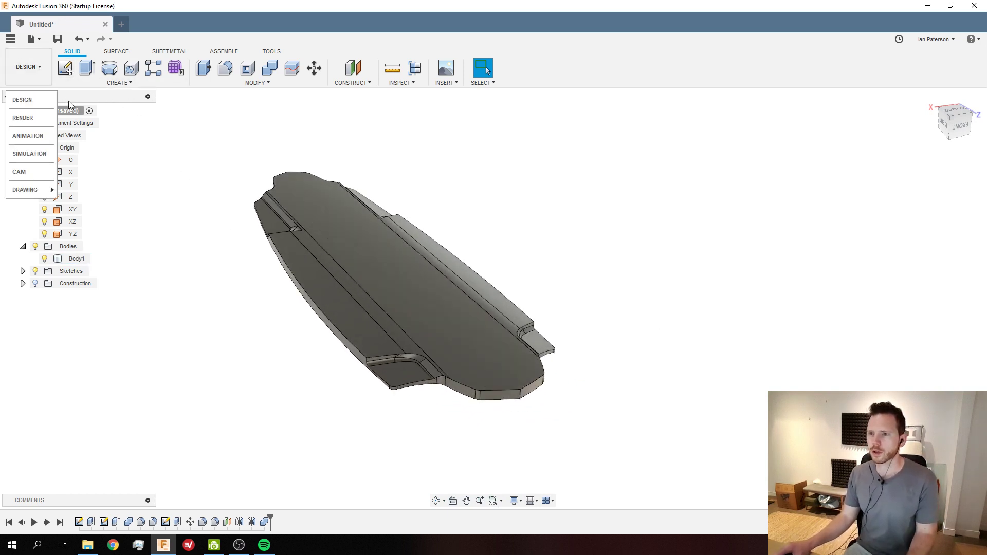
left_click(31, 135)
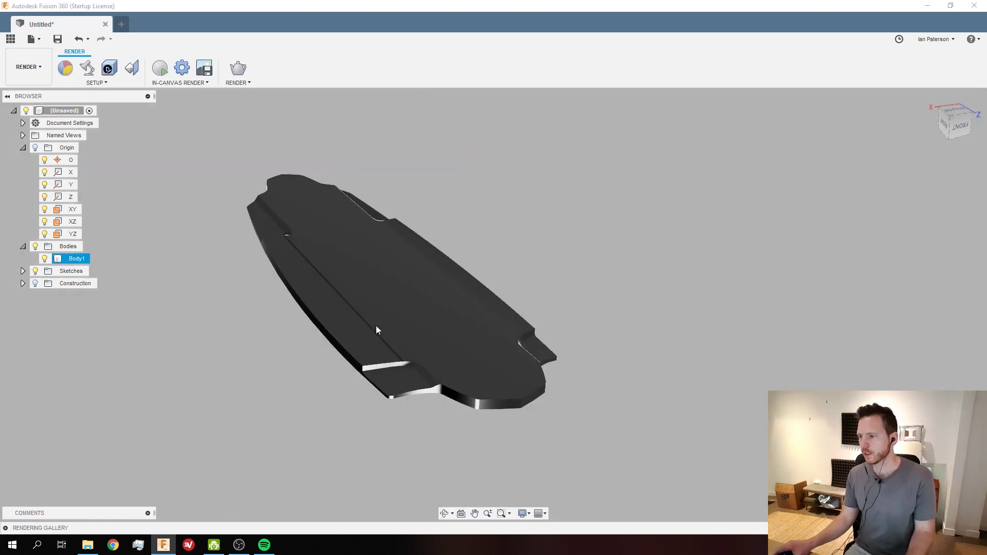
middle_click_drag(377, 330, 442, 324, "shift")
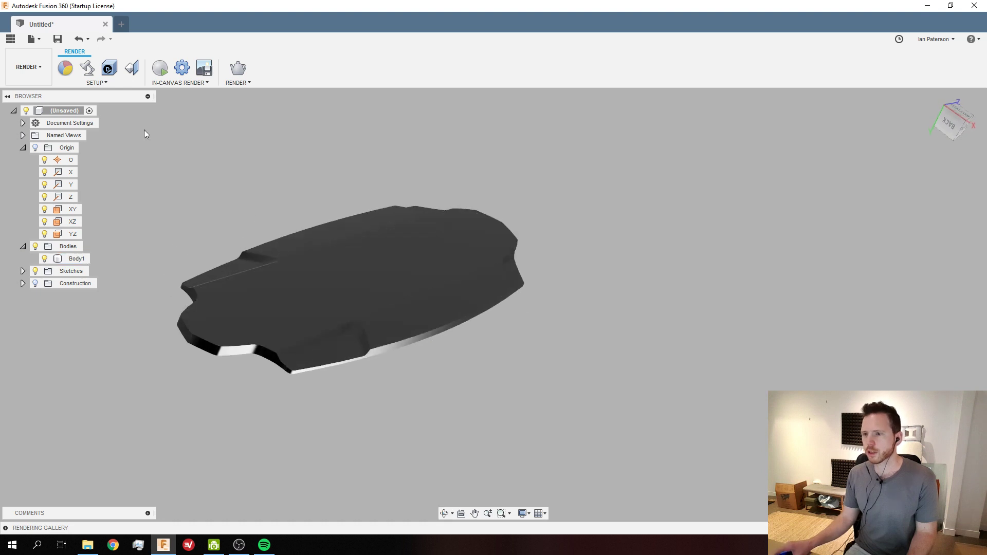
left_click(41, 73)
left_click(25, 99)
middle_click_drag(284, 214, 216, 192, "shift")
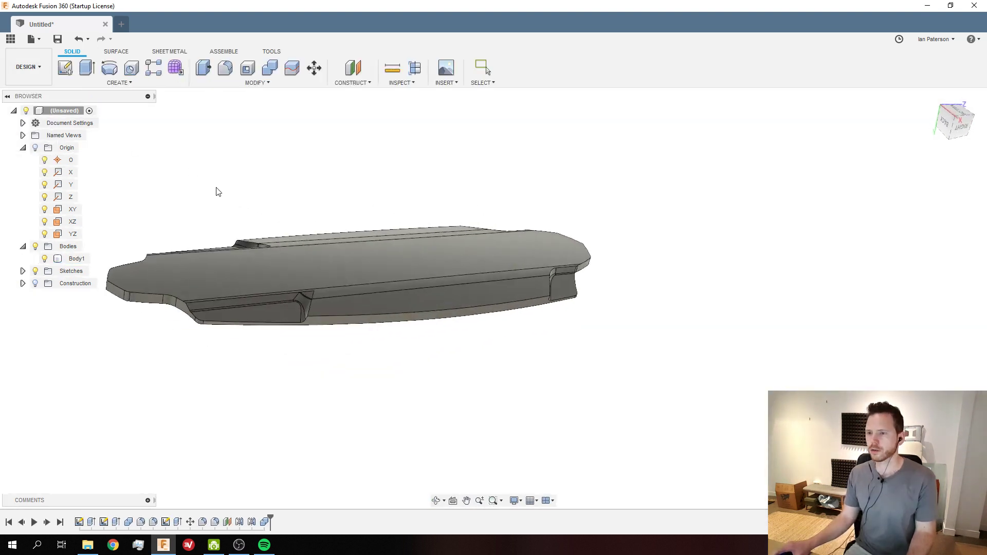
right_click(66, 125)
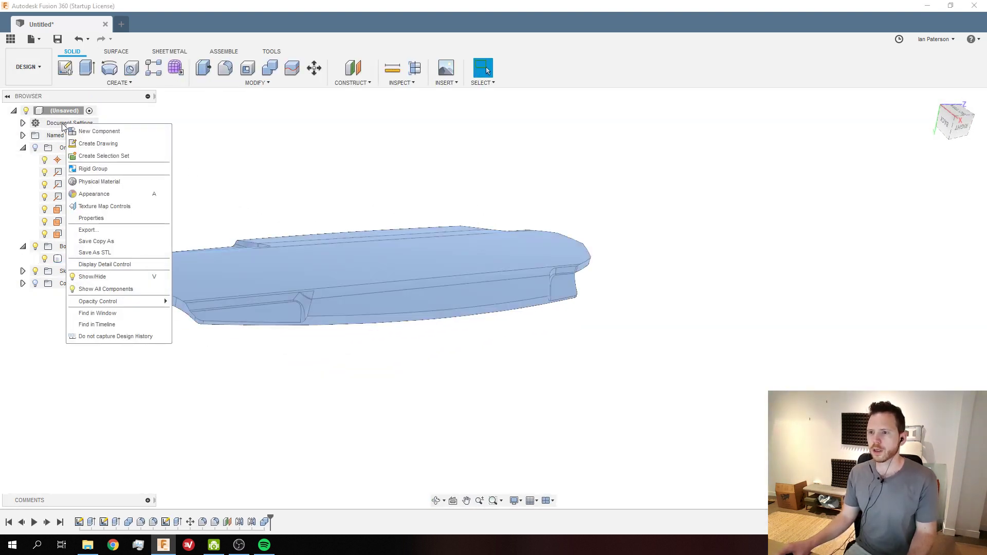
left_click(54, 114)
right_click(52, 112)
left_click(73, 123)
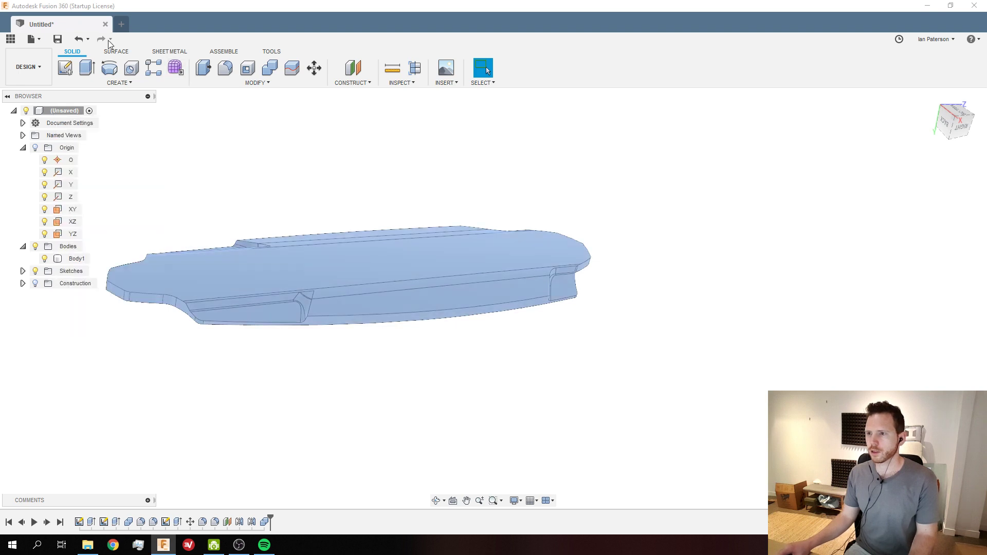
Save the design under the name Longboard in the Video Models project
key("ctrl+s")
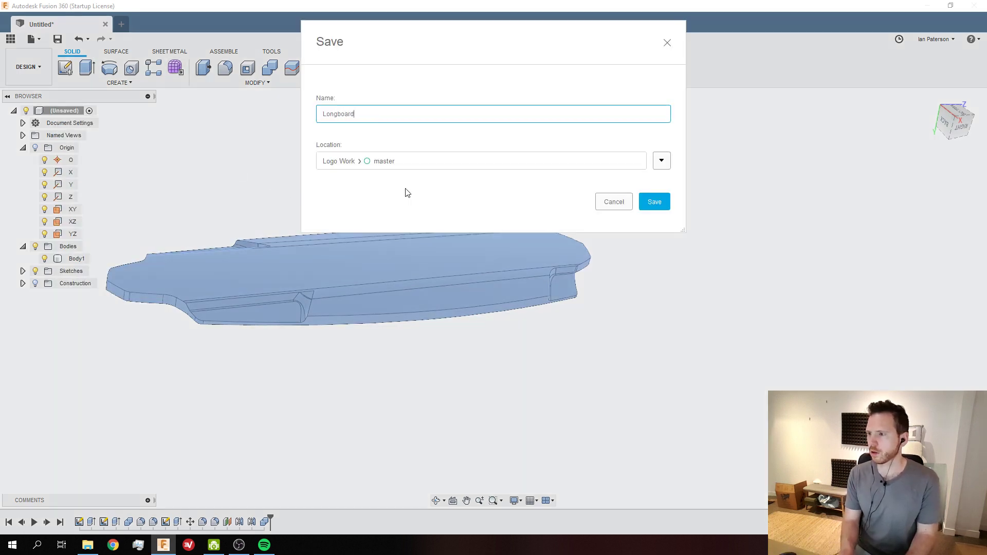
left_click(658, 164)
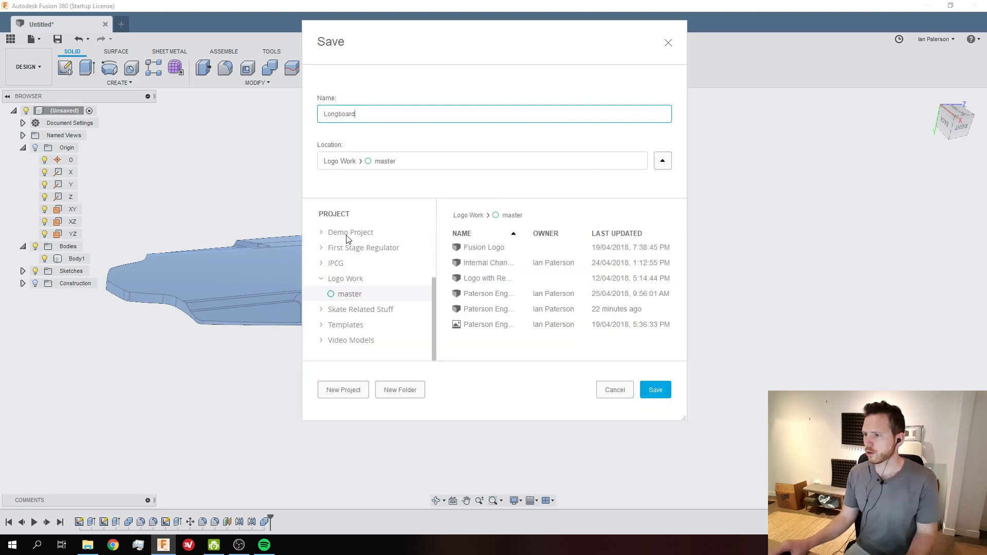
scroll(357, 242, "up", 2)
scroll(359, 252, "down", 2)
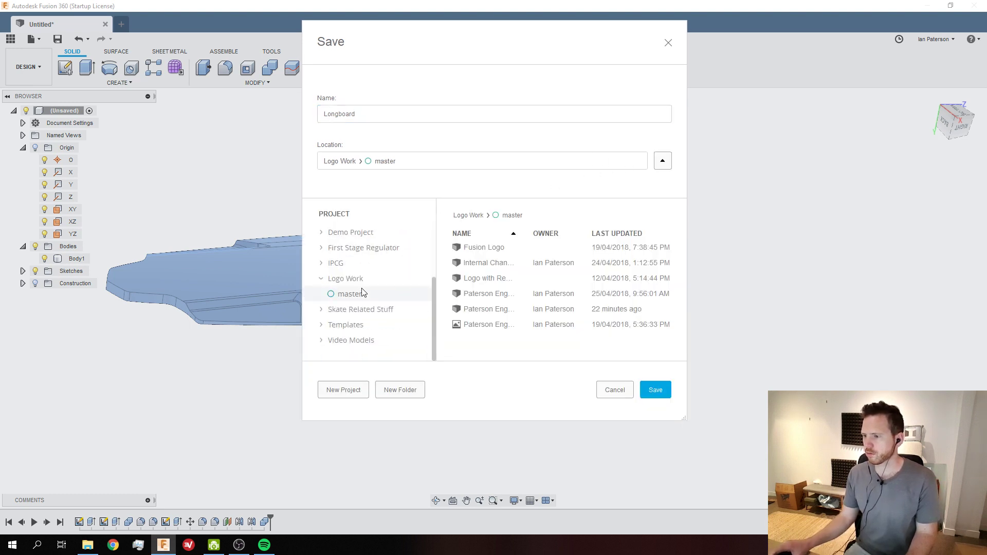
left_click(349, 340)
left_click(655, 389)
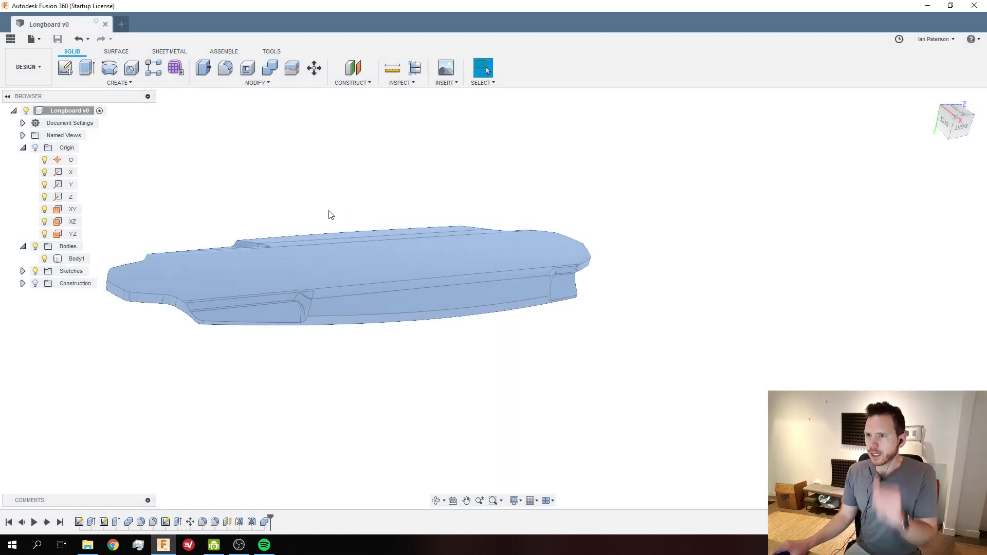
Assign the Maple physical material from the Fusion 360 Material Library to the board body
middle_click_drag(330, 214, 348, 192, "shift")
key("Escape")
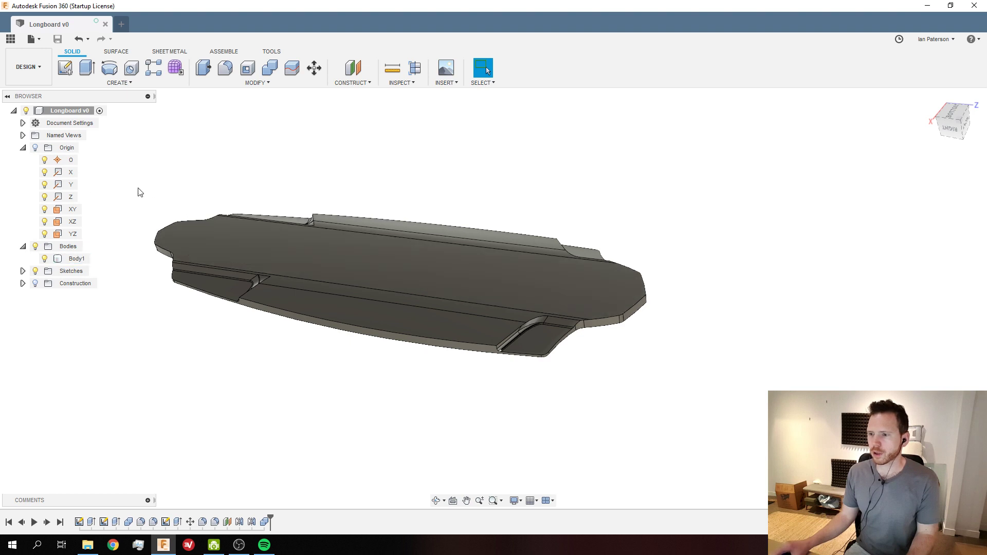
right_click(67, 110)
left_click(106, 166)
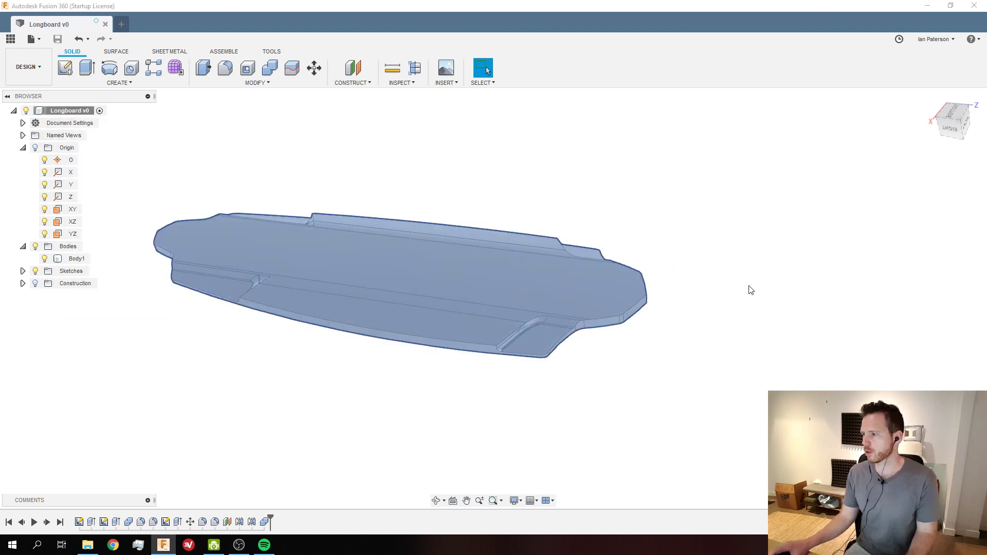
scroll(902, 334, "down", 10)
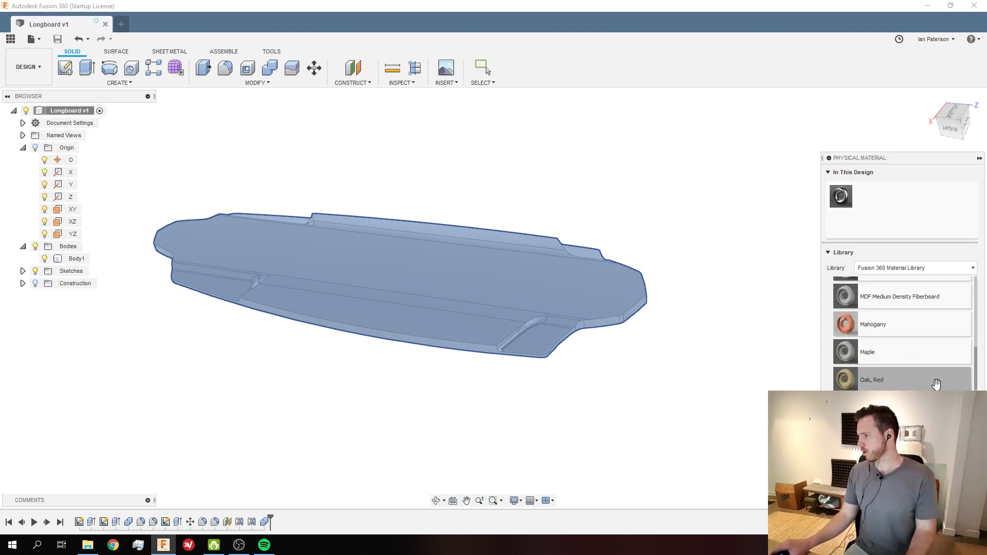
scroll(921, 379, "down", 4)
scroll(922, 378, "down", 6)
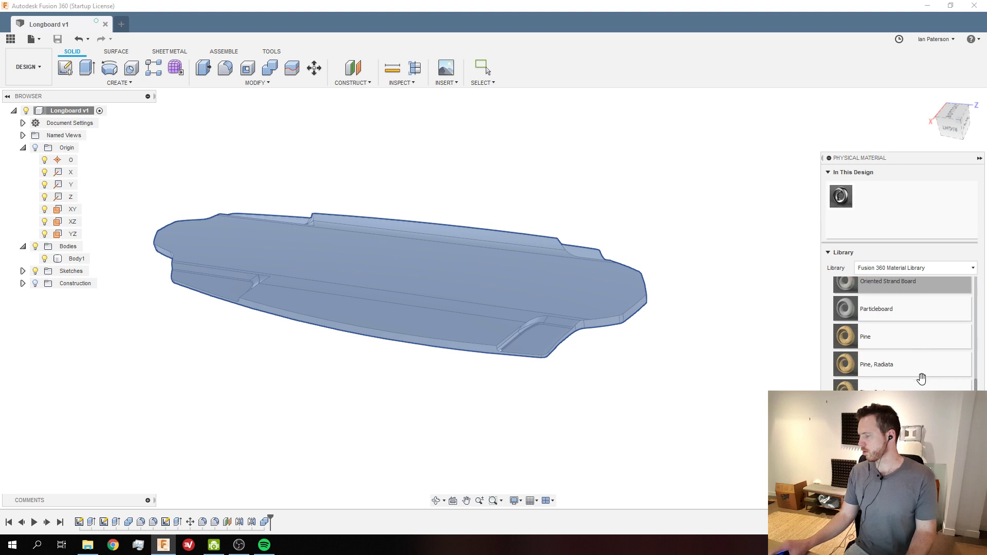
scroll(921, 375, "down", 2)
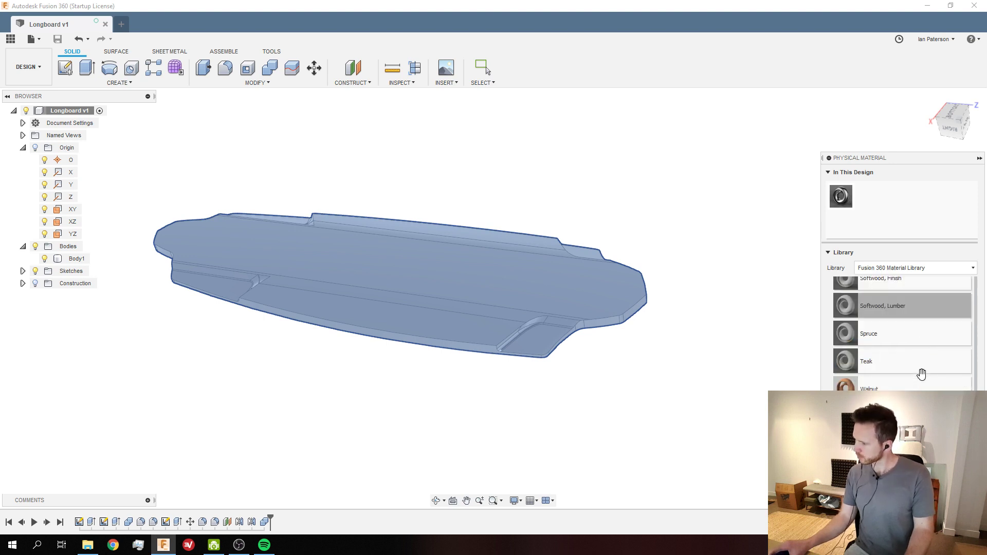
scroll(910, 383, "up", 4)
scroll(909, 384, "up", 8)
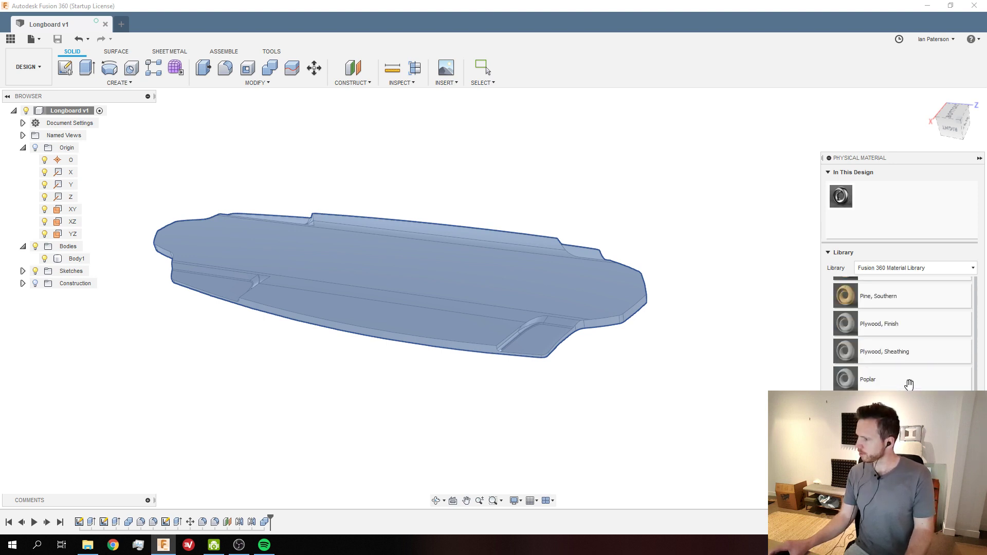
scroll(909, 385, "up", 1)
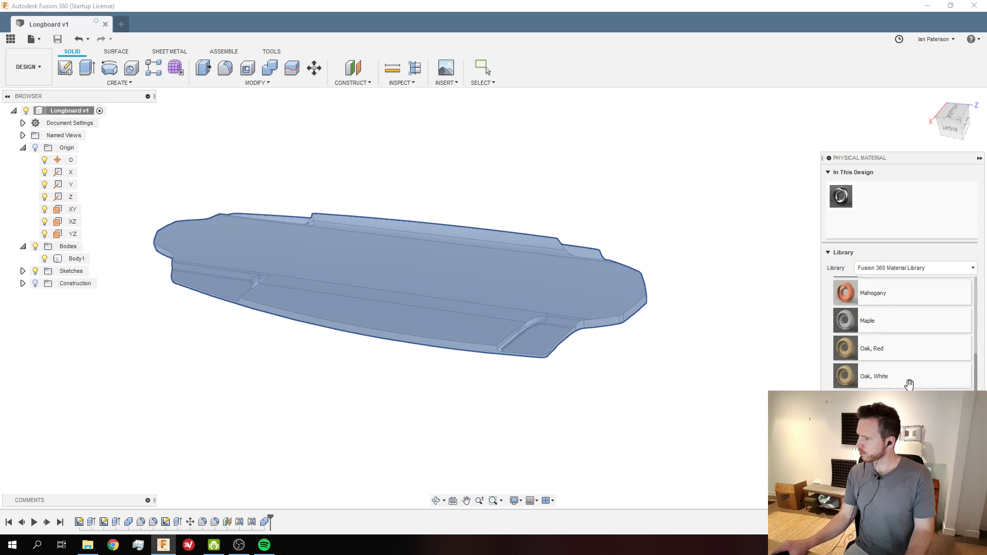
left_click(878, 323)
left_click_drag(868, 322, 538, 287)
Switch to the Render workspace and start an in-canvas render of the board's upper side
middle_click_drag(604, 221, 209, 221, "shift")
middle_click_drag(269, 261, 285, 224, "shift")
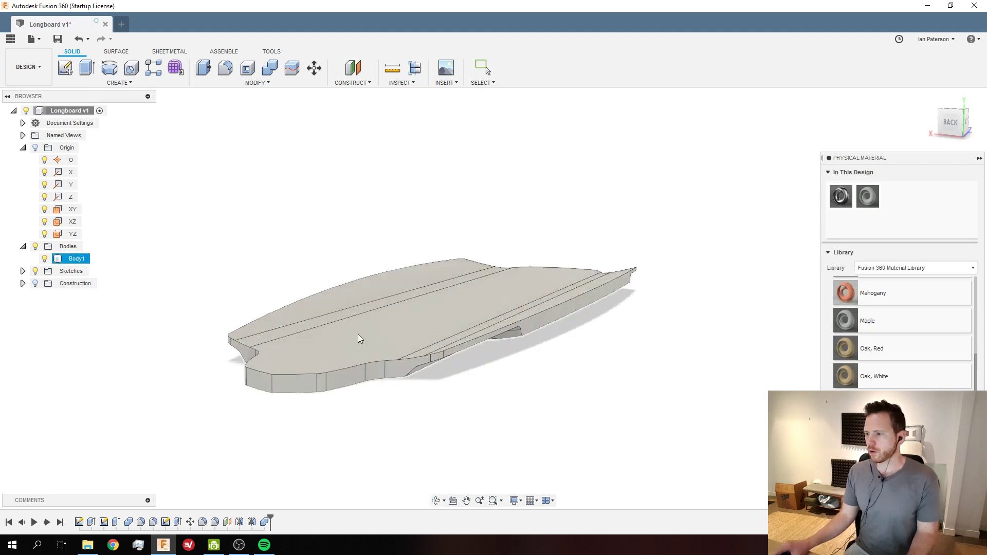
middle_click_drag(327, 397, 293, 370, "shift")
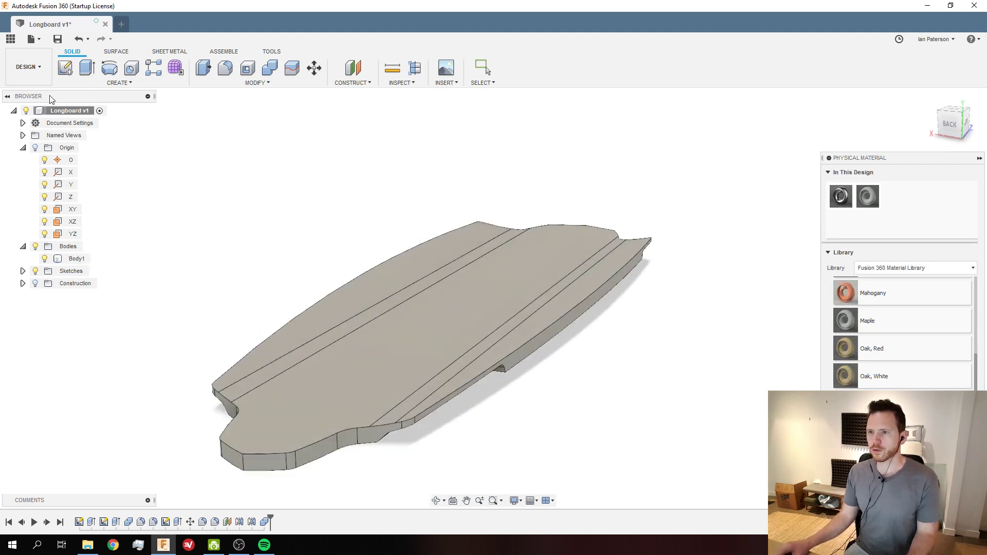
left_click(28, 67)
left_click(23, 118)
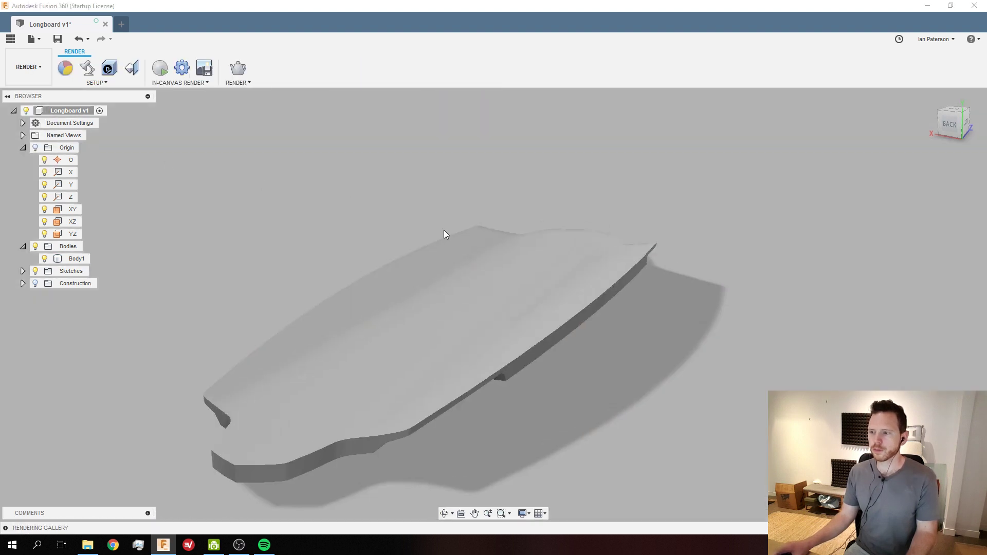
middle_click_drag(487, 343, 496, 358, "shift")
middle_click_drag(473, 346, 448, 382, "shift")
scroll(448, 382, "up", 1)
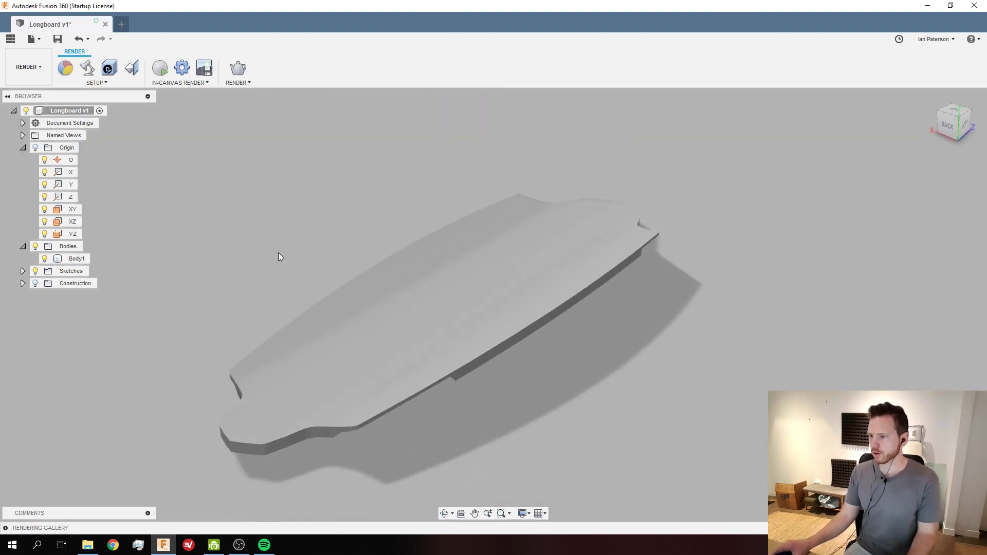
left_click(165, 74)
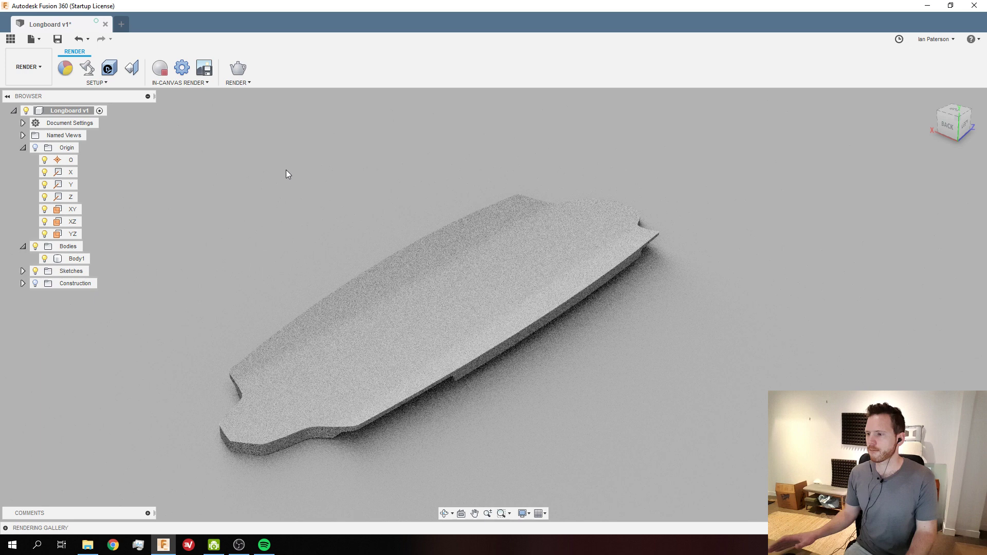
Examine the in-canvas rendered board from its underside and its opposite end
middle_click_drag(287, 173, 342, 239, "shift")
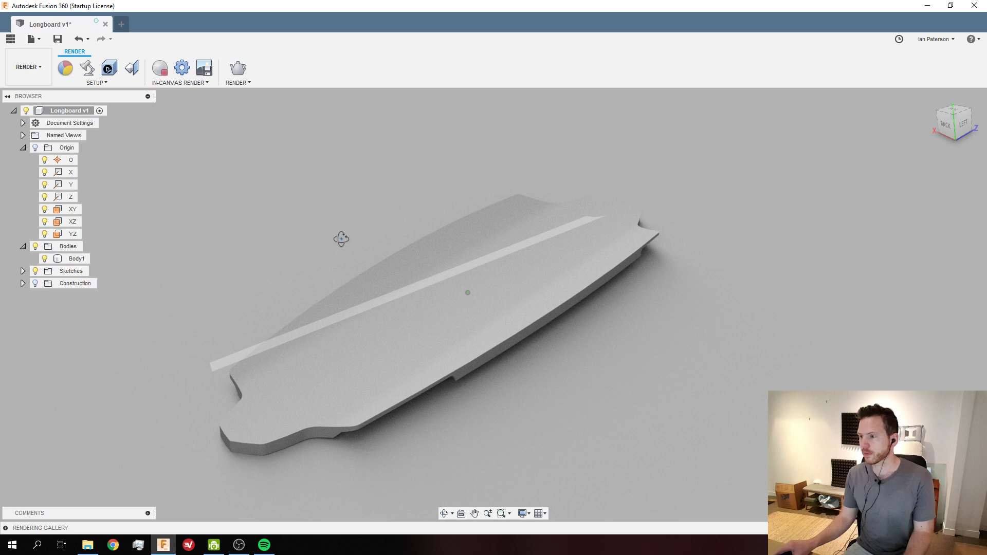
middle_click_drag(341, 238, 436, 261, "shift")
left_click(435, 261)
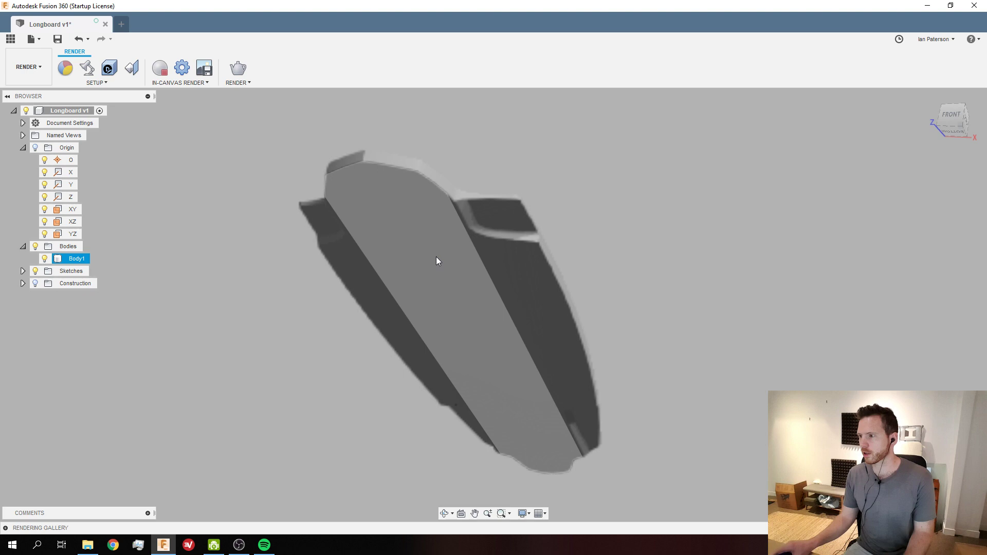
middle_click_drag(436, 257, 569, 245, "shift")
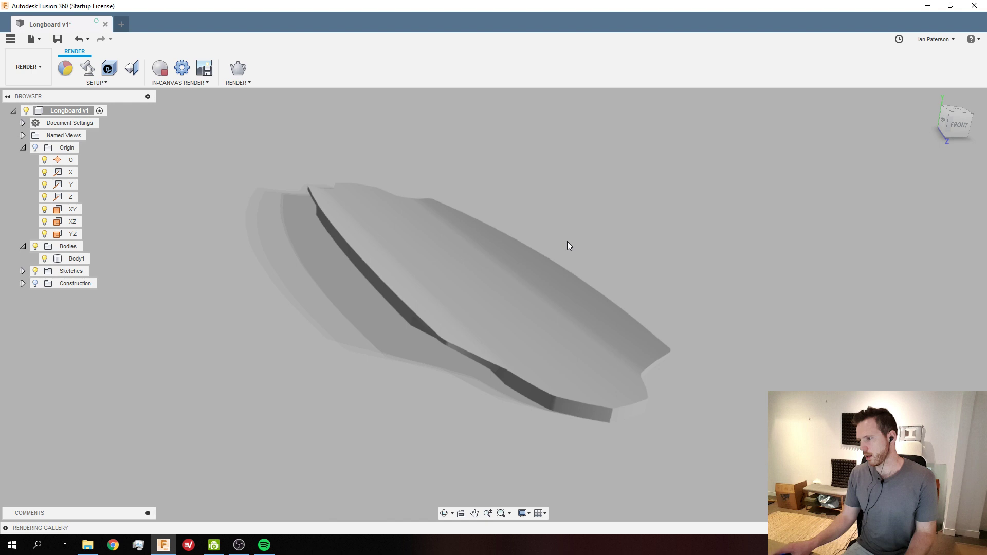